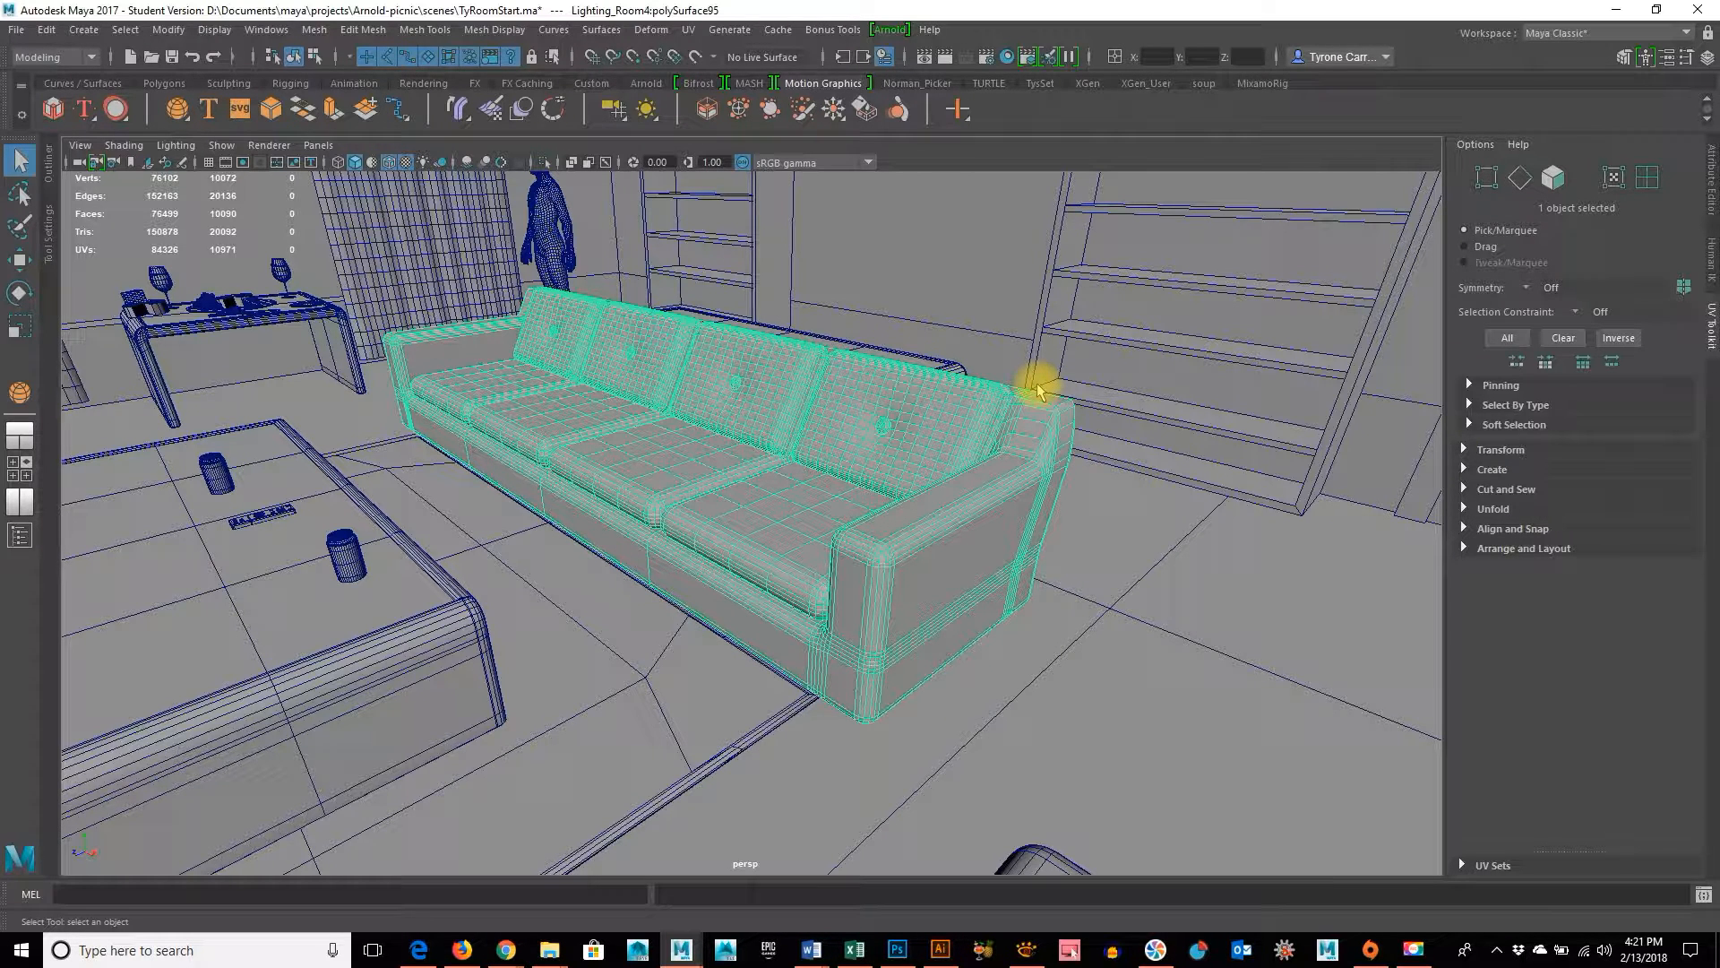
Switch to Photoshop, create a 1024 x 1024 px document at 72 ppi with white background, and duplicate its Background layer
{"action": "left_click", "coordinate": [897, 950]}
{"action": "key", "text": "space"}
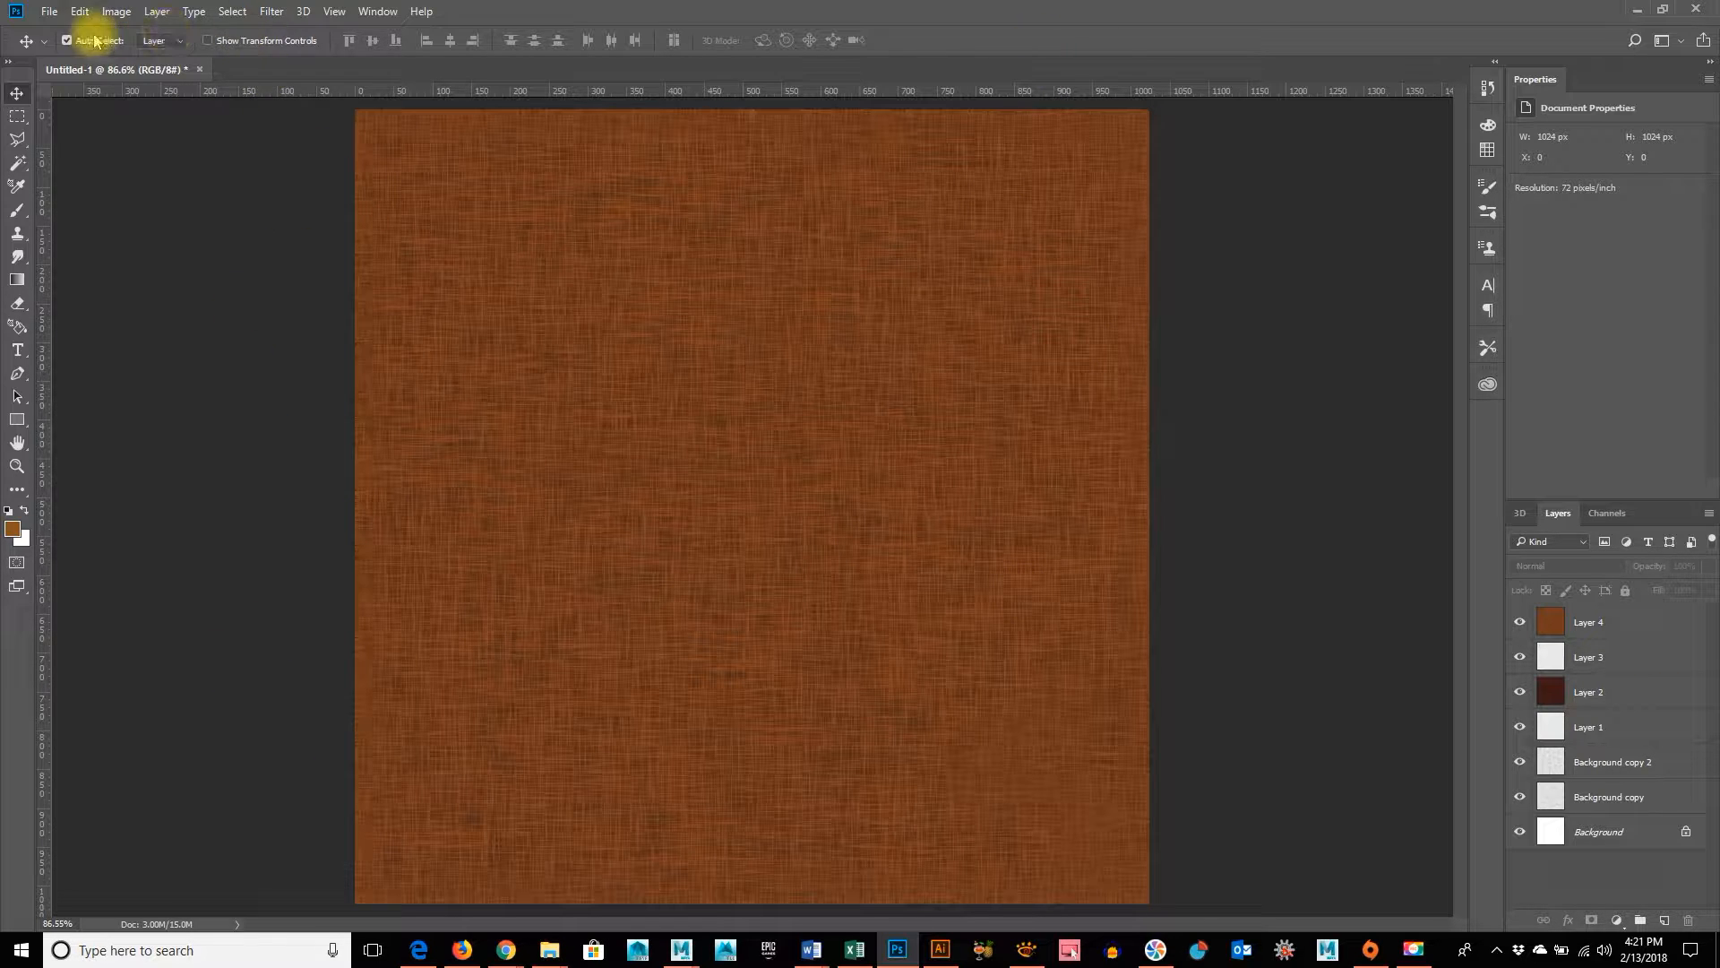
{"action": "left_click", "coordinate": [49, 11]}
{"action": "left_click", "coordinate": [49, 10]}
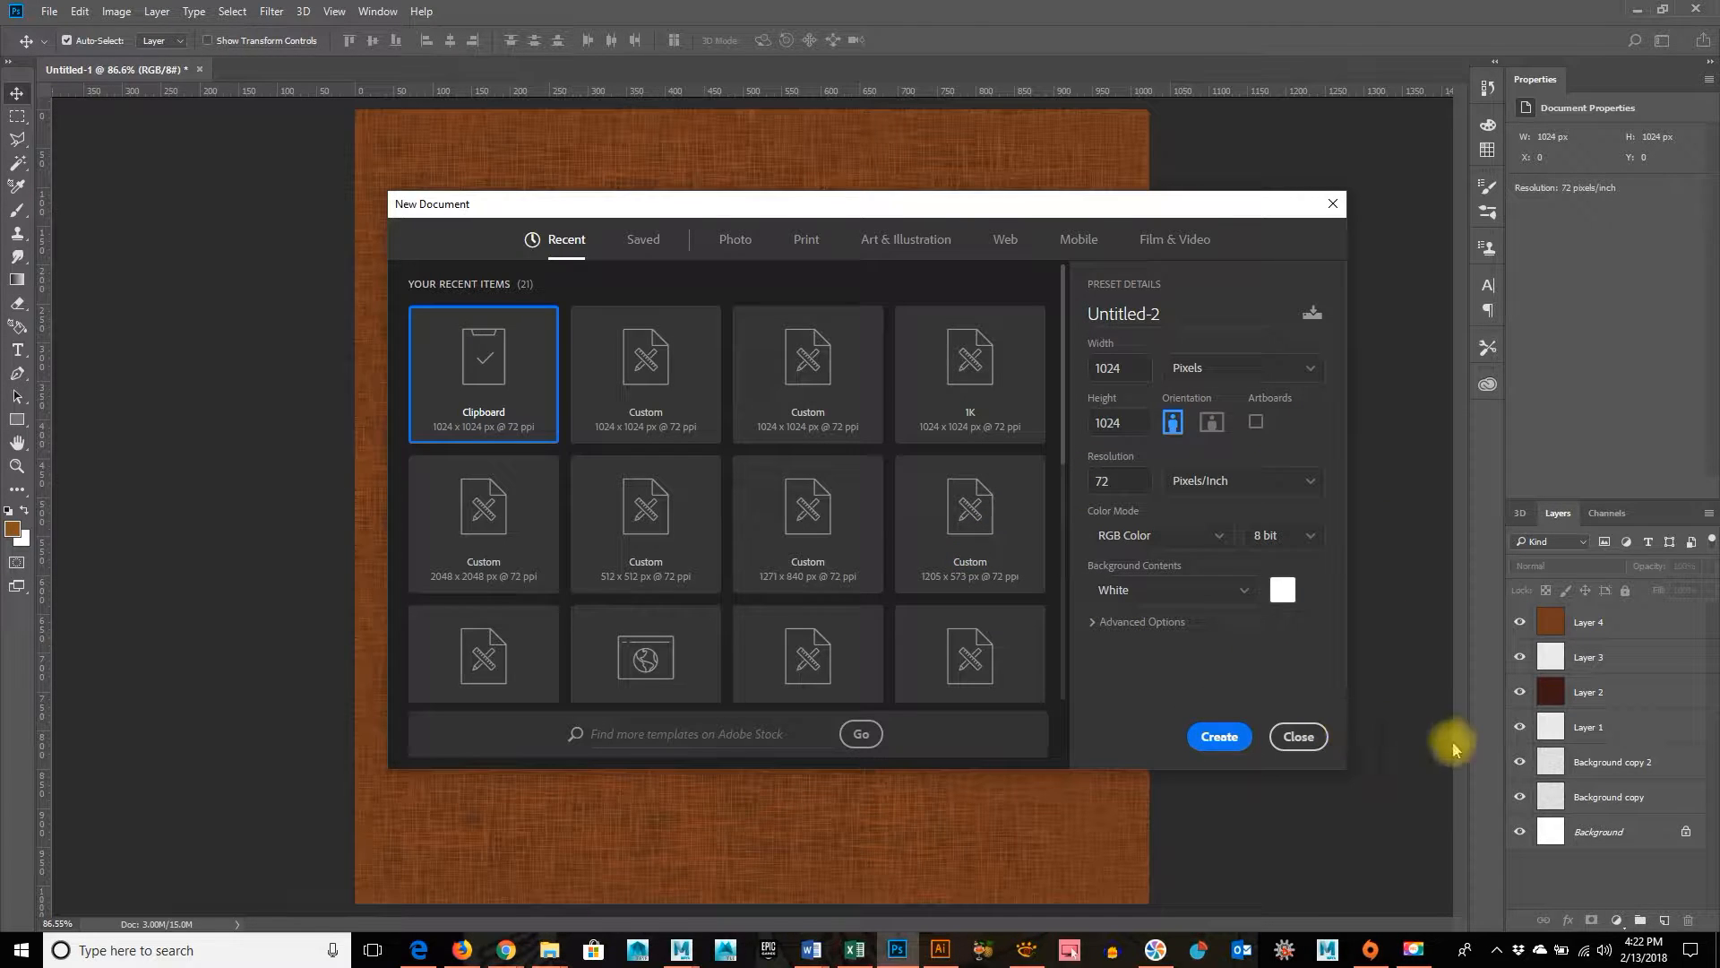
{"action": "key", "text": "Return"}
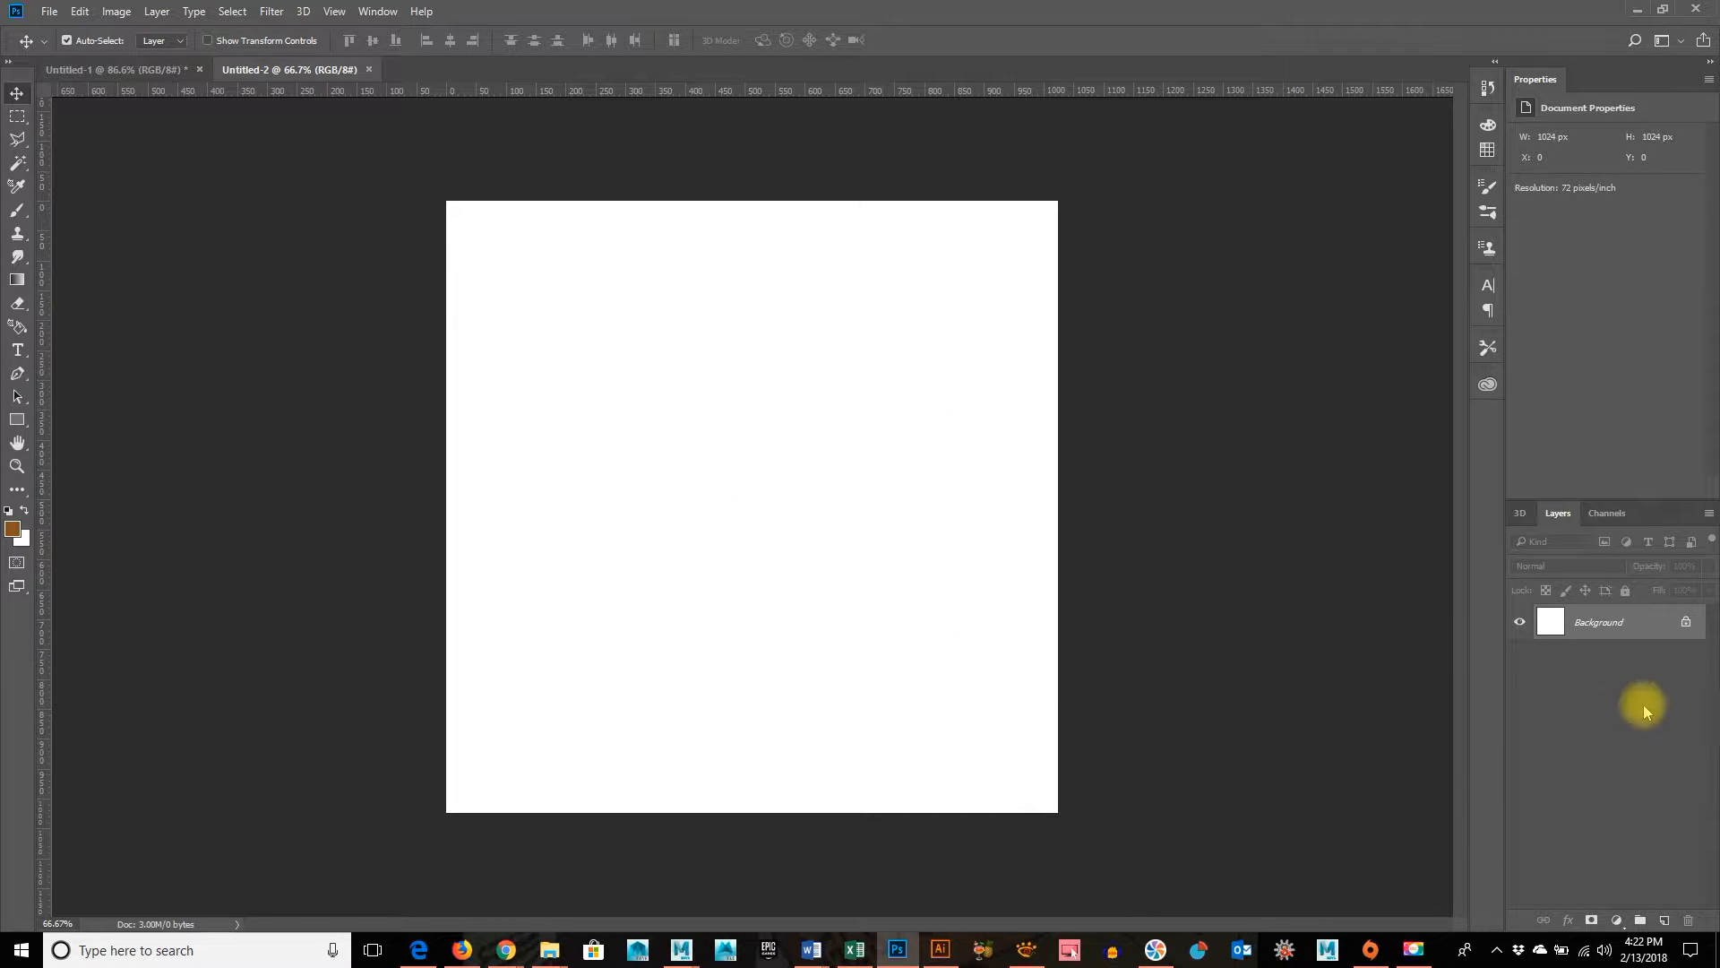
{"action": "left_click_drag", "start_coordinate": [1554, 624], "coordinate": [1664, 920]}
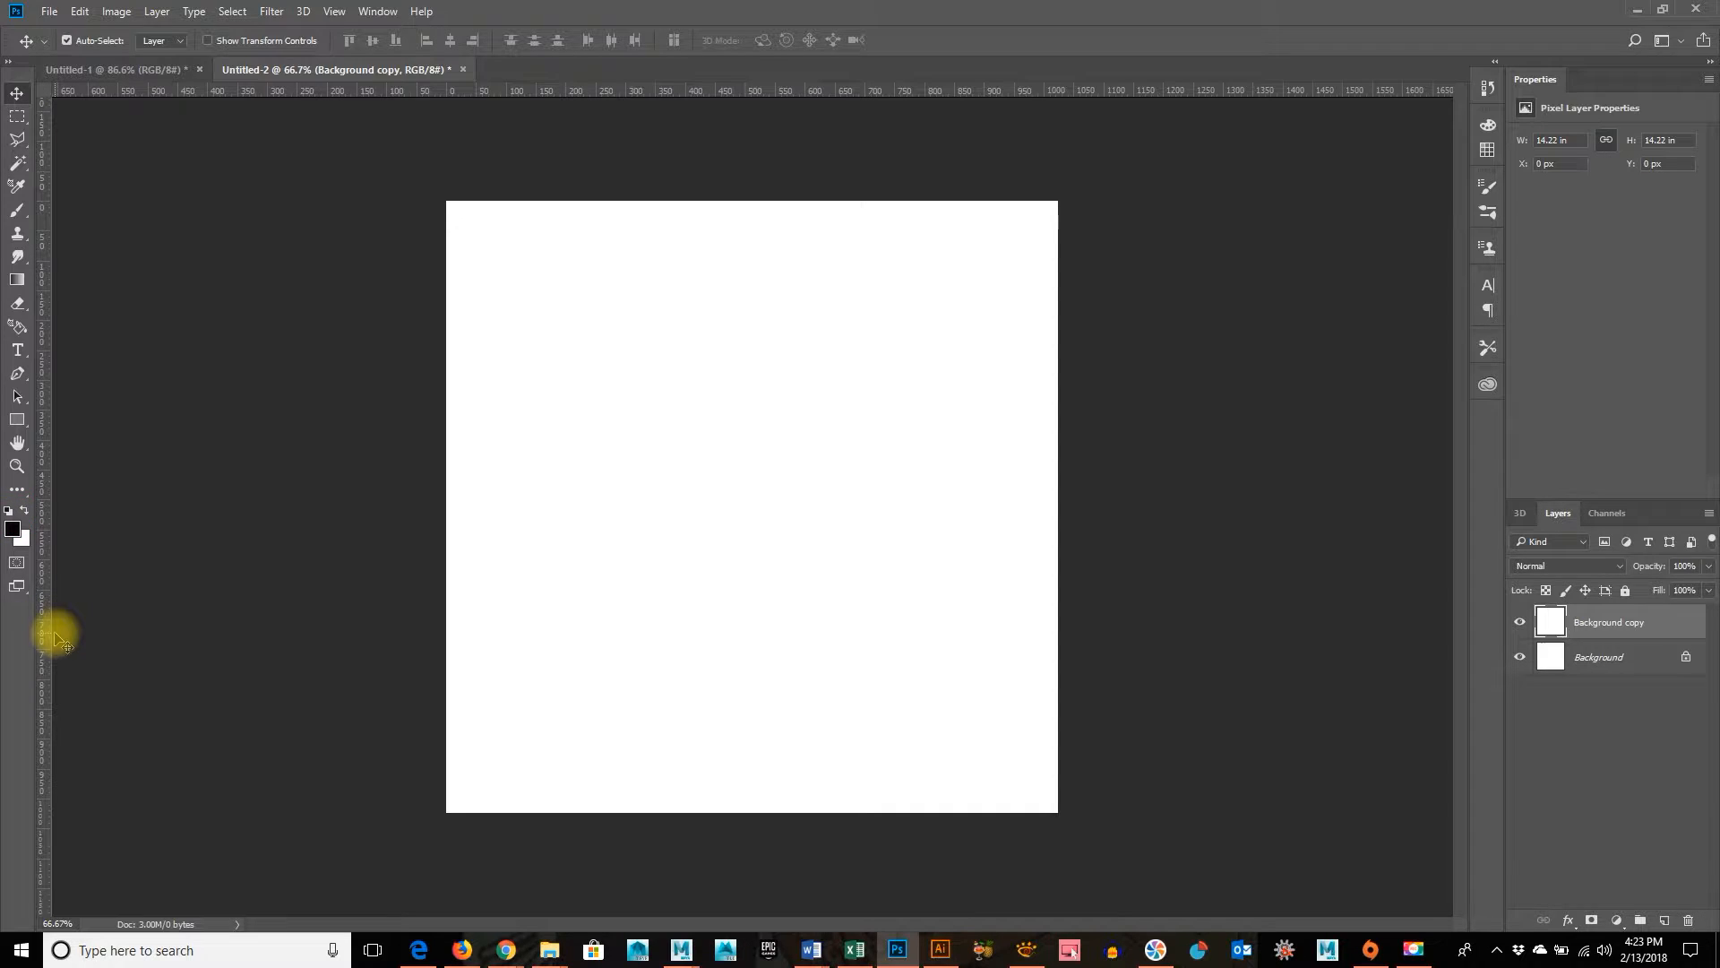
Add monochromatic noise with Gaussian distribution and an amount of 19.18% to the Background copy layer
{"action": "left_click", "coordinate": [282, 17]}
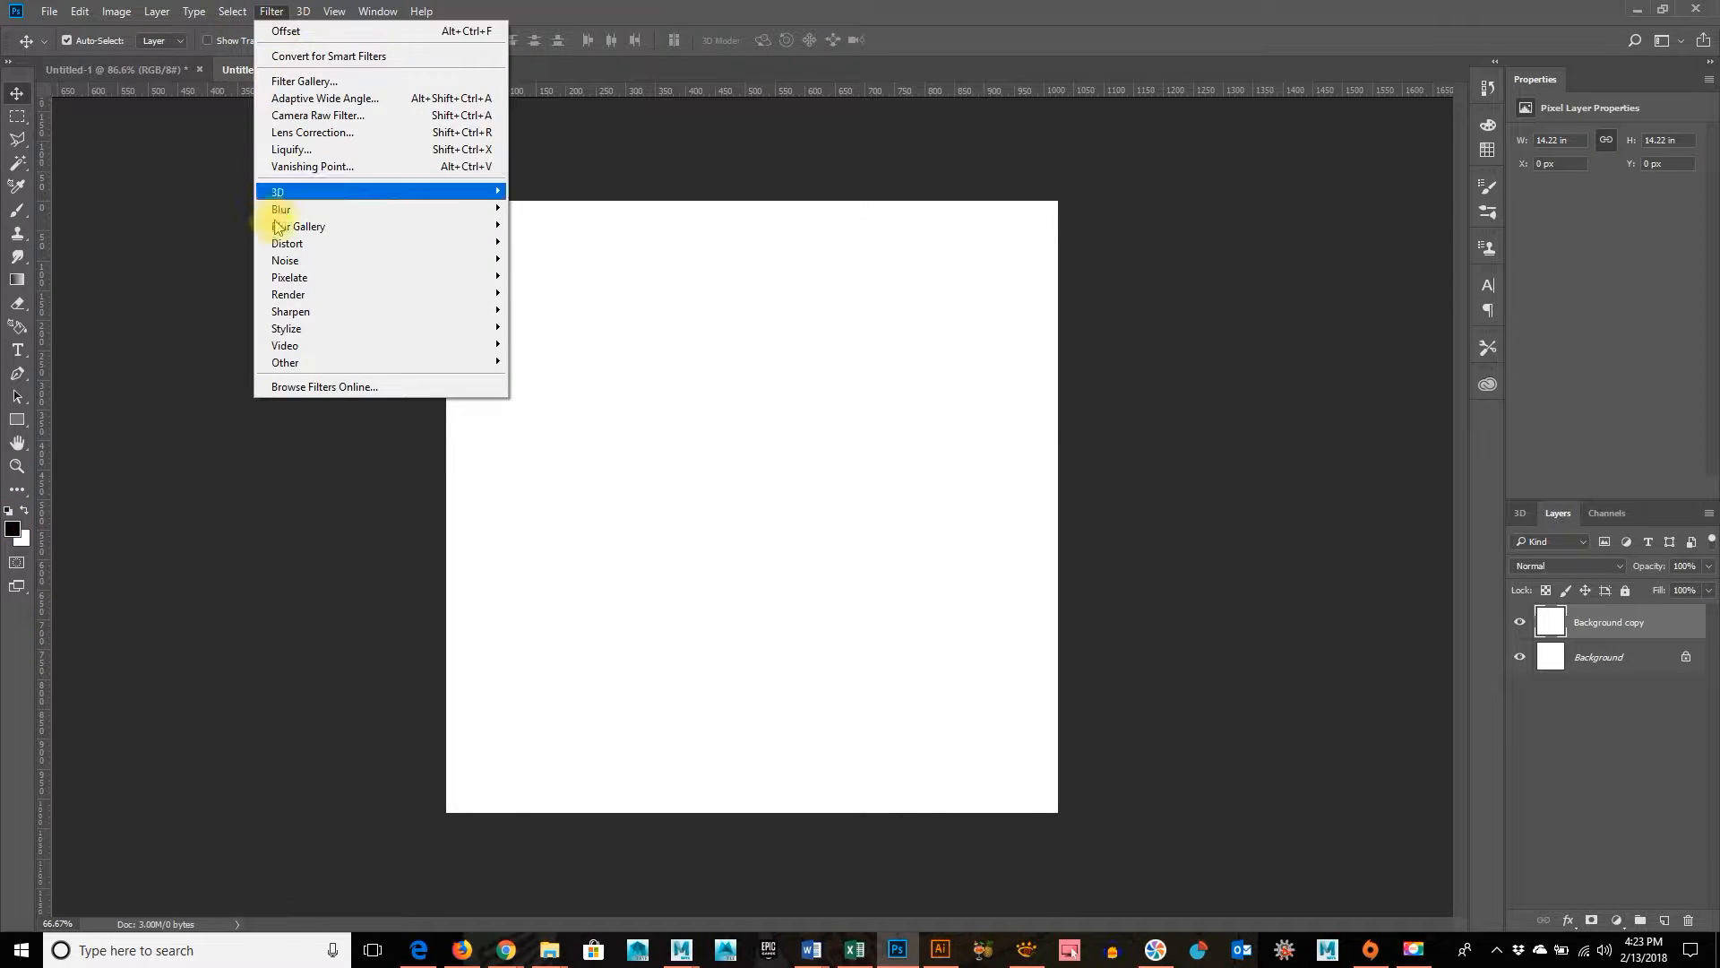
{"action": "mouse_move", "coordinate": [284, 266]}
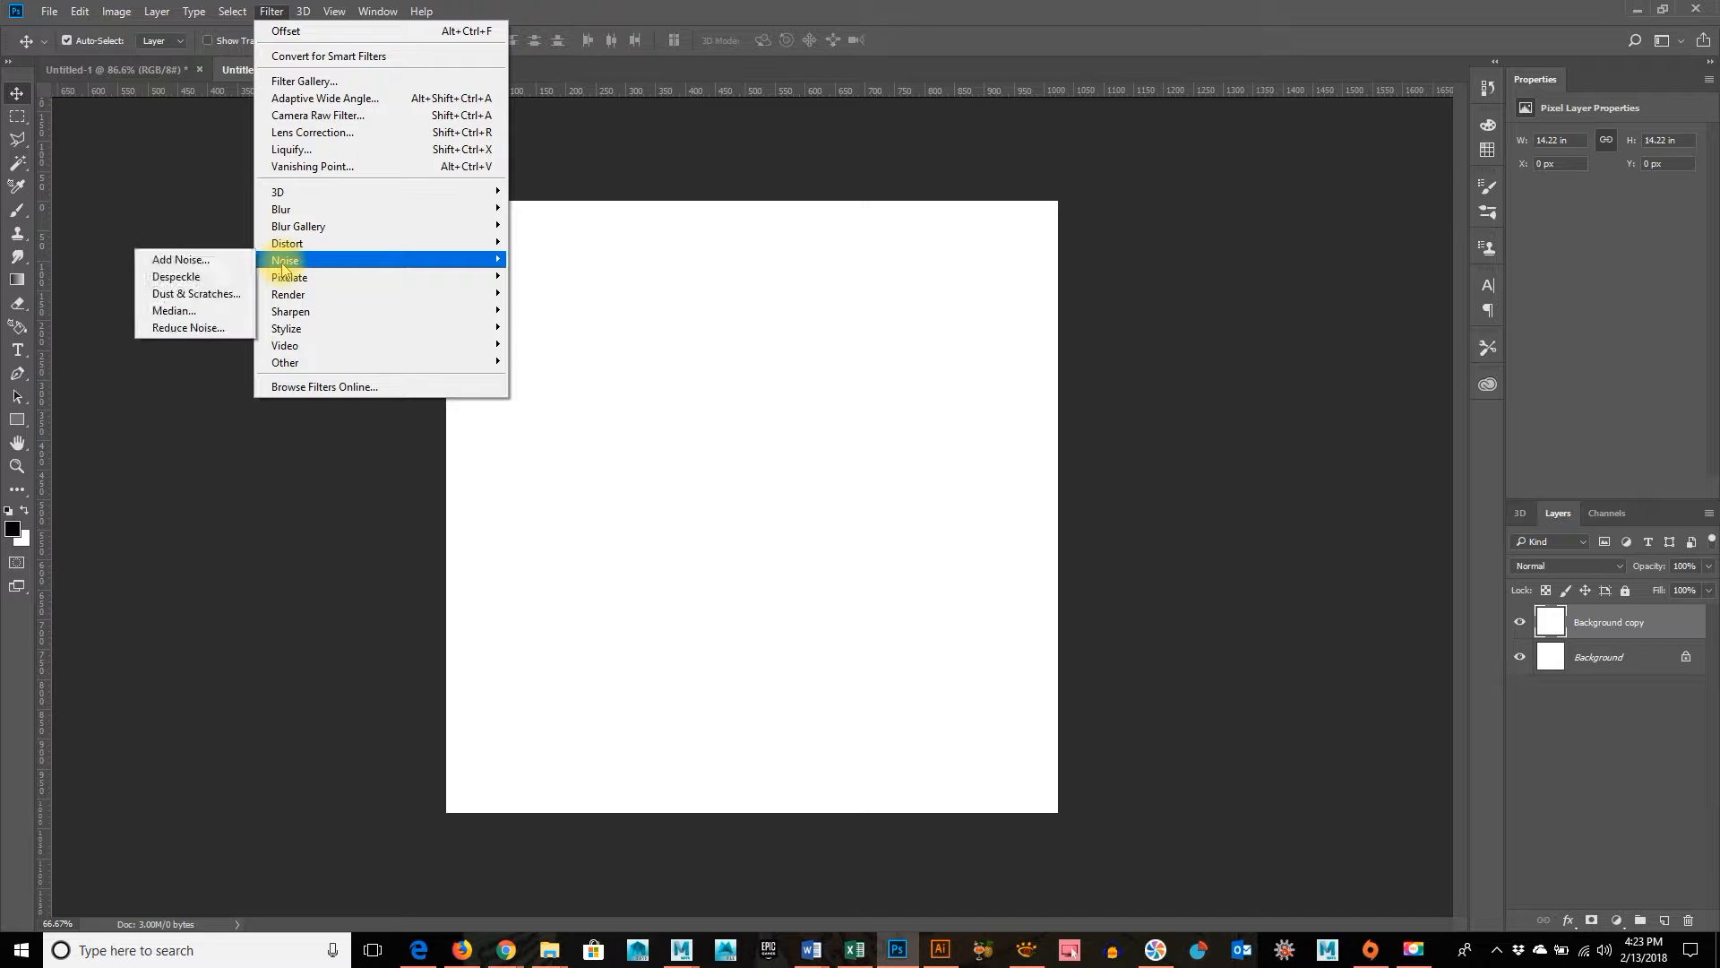
{"action": "left_click", "coordinate": [201, 265]}
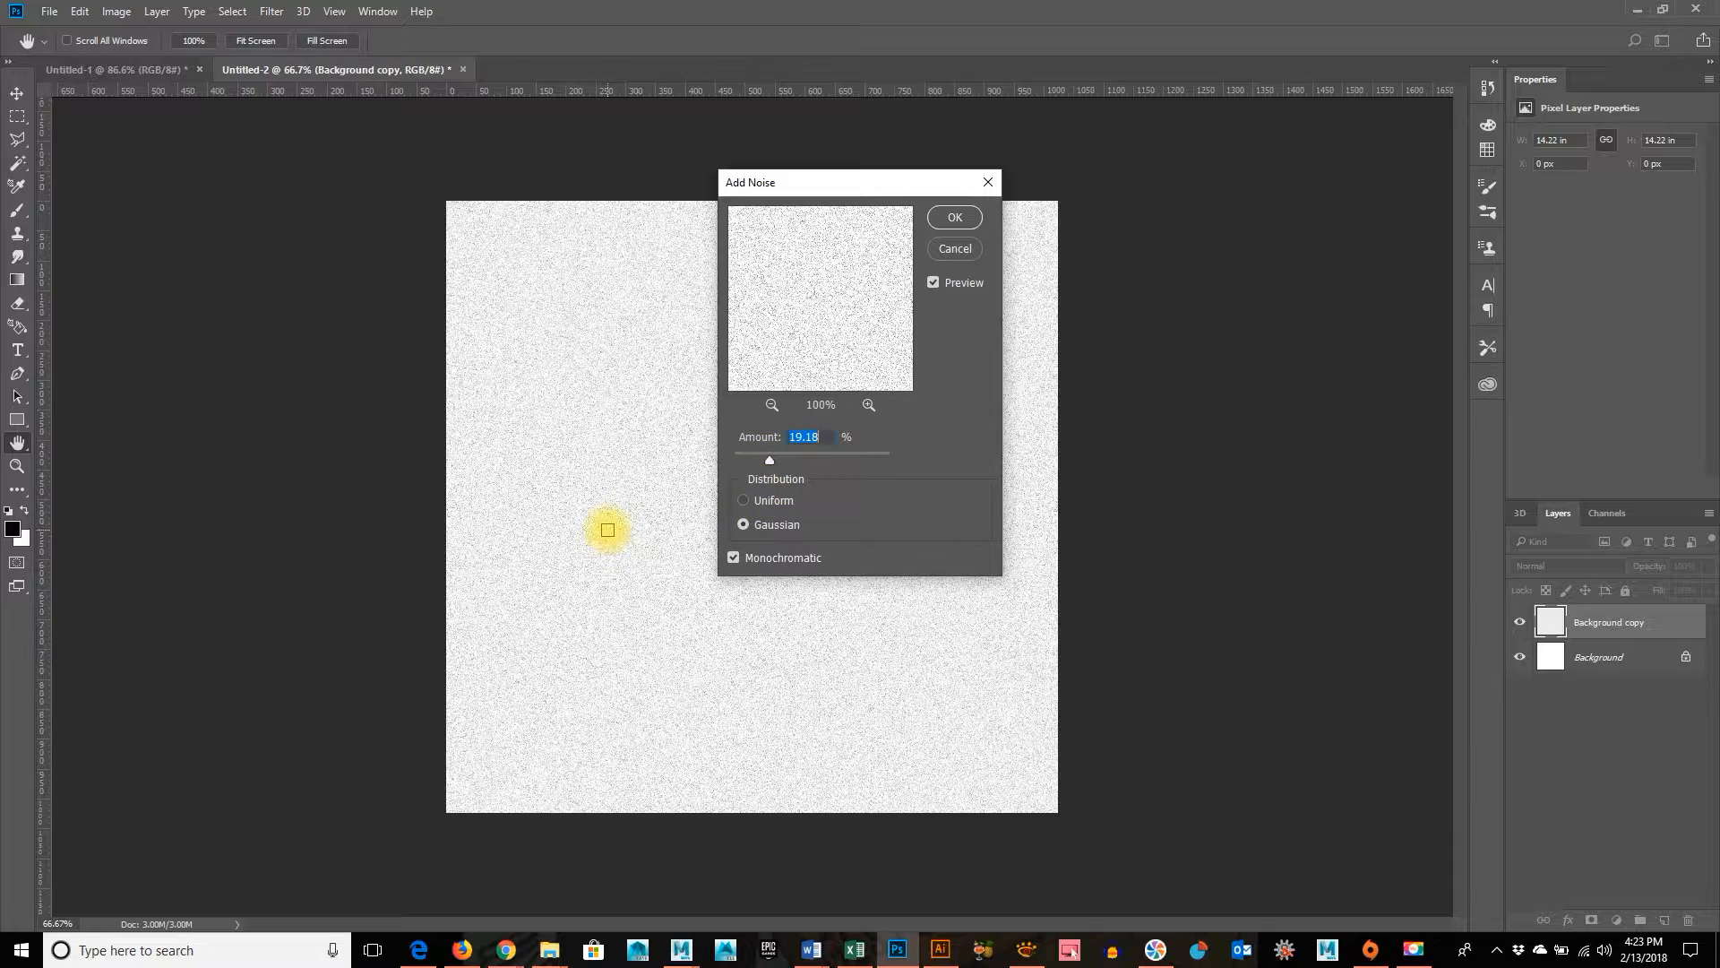
{"action": "key", "text": "ctrl+equal"}
{"action": "key", "text": "ctrl+equal"}
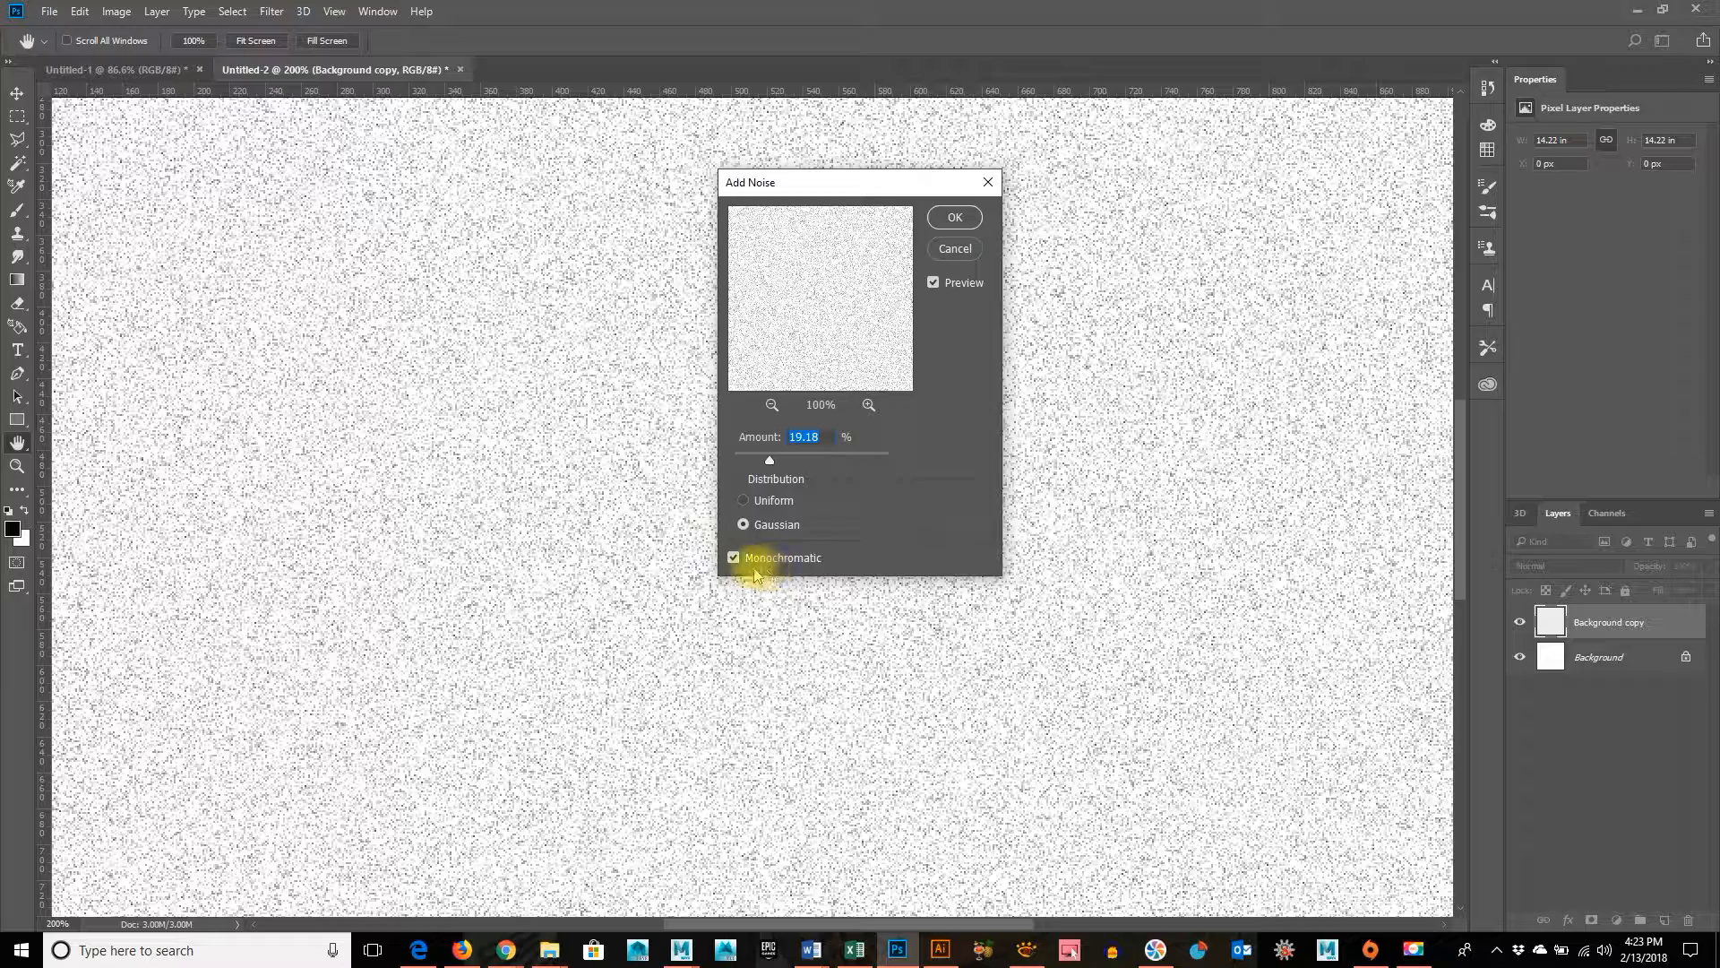
{"action": "left_click", "coordinate": [744, 500]}
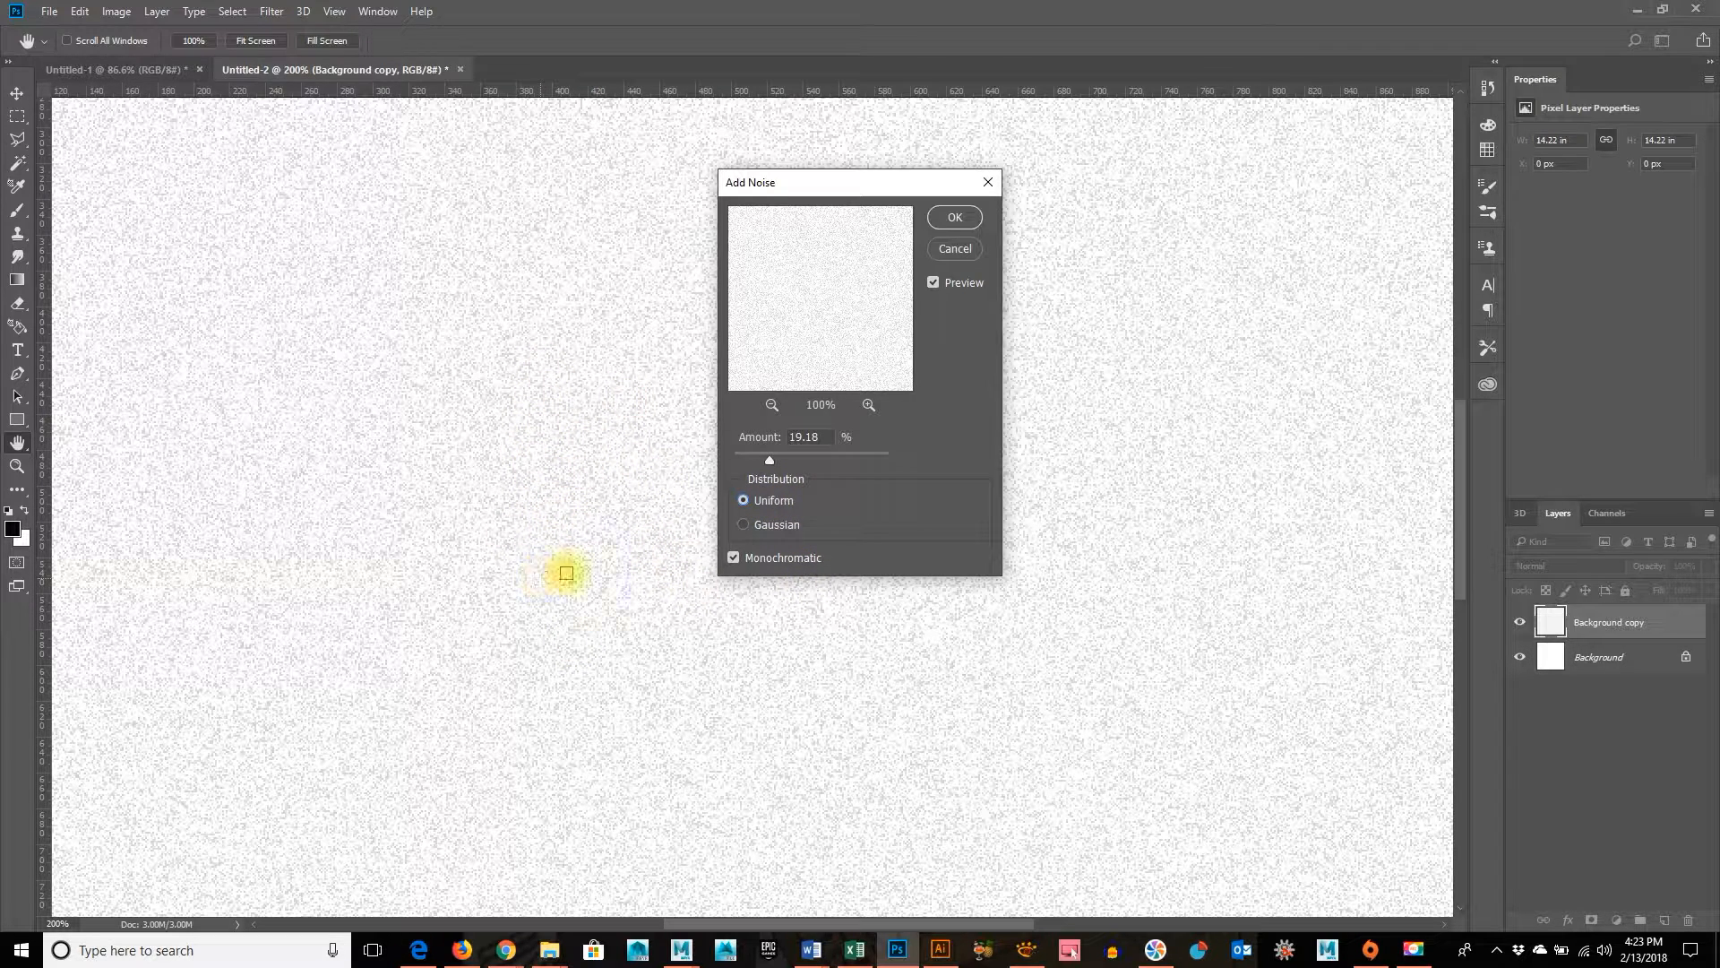
{"action": "left_click", "coordinate": [777, 525]}
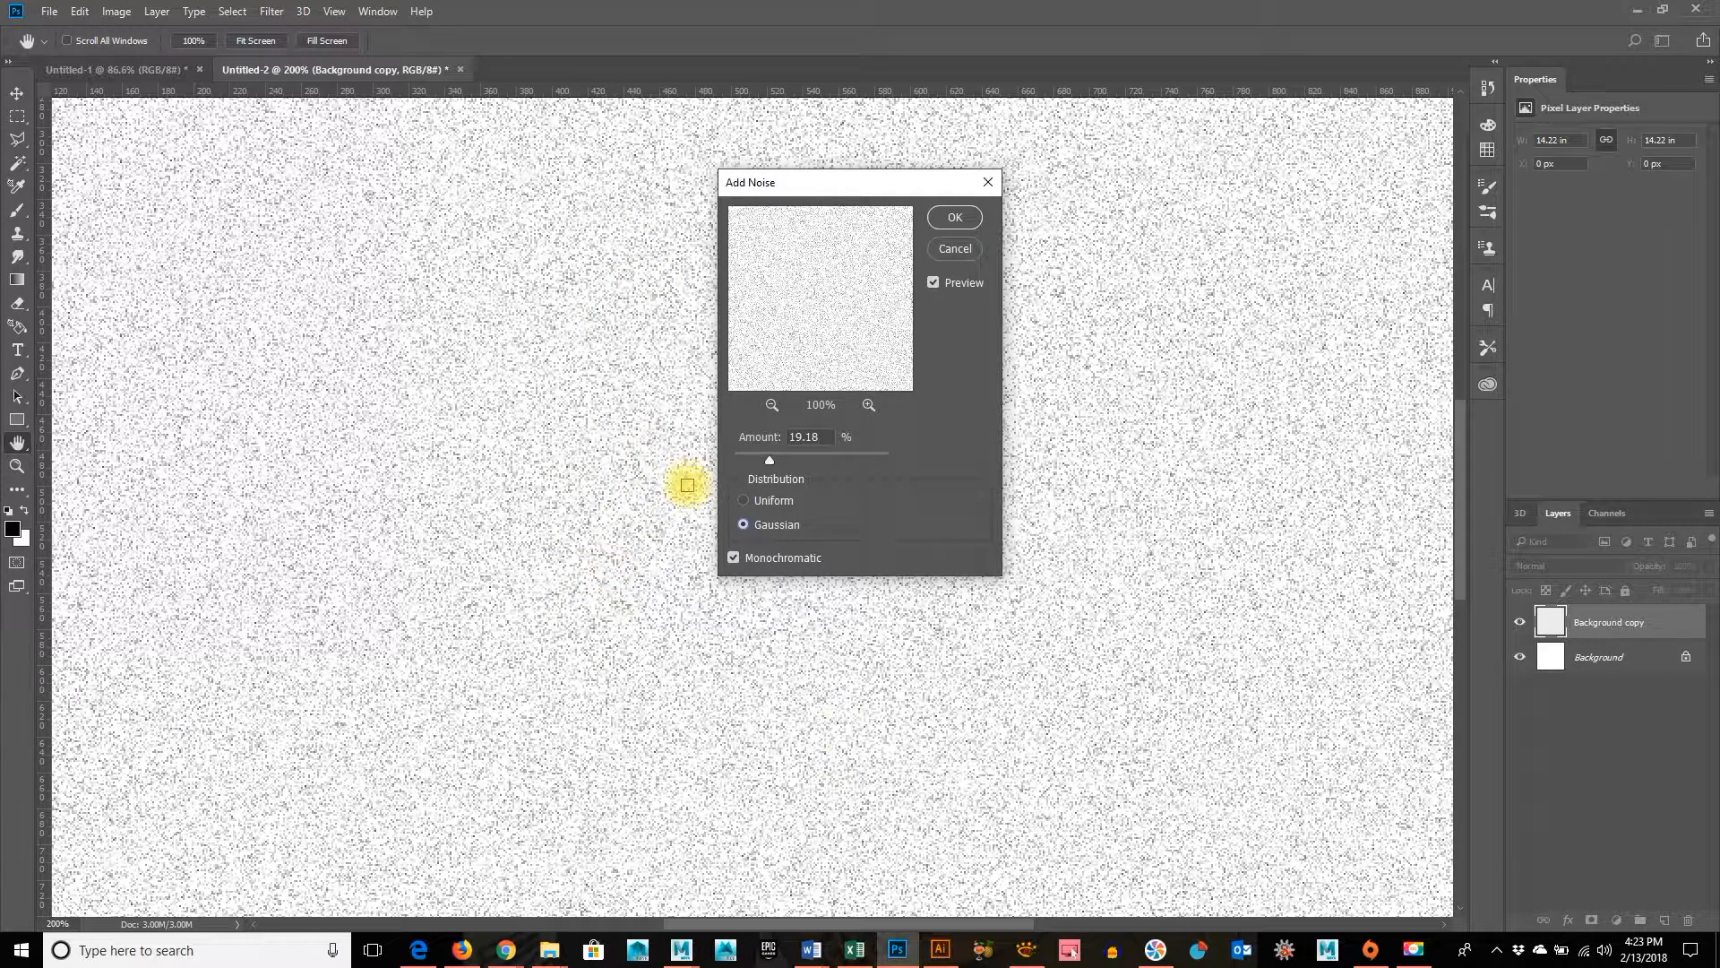
{"action": "left_click", "coordinate": [735, 559]}
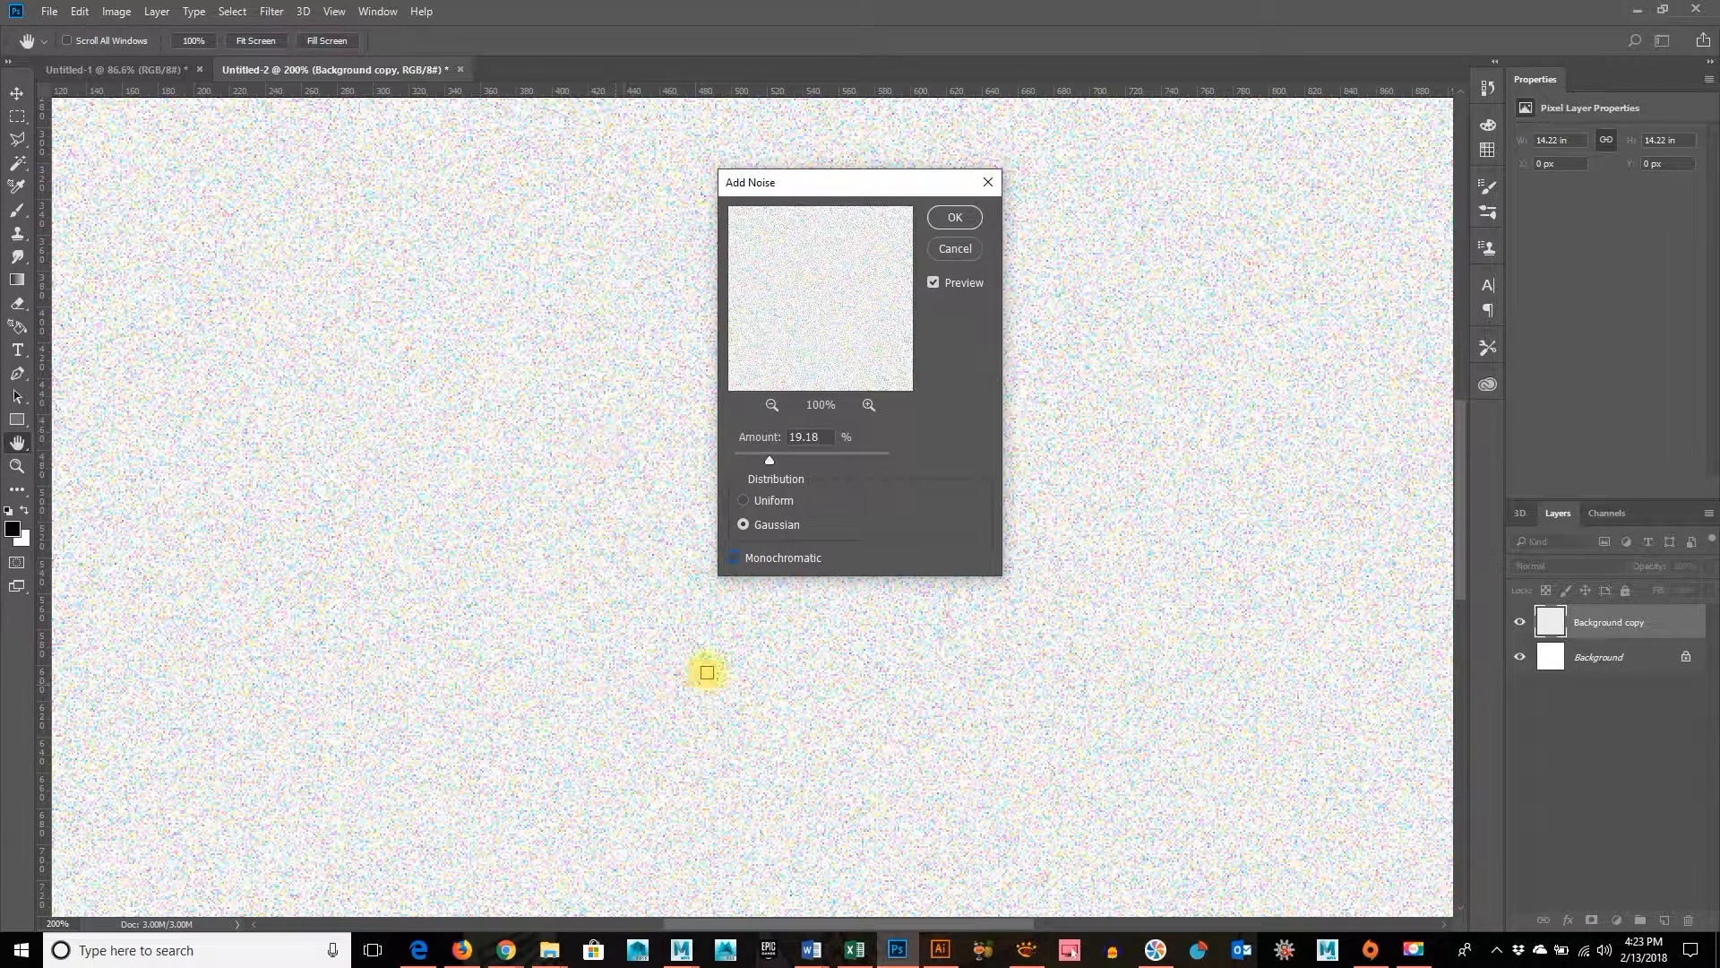
{"action": "left_click", "coordinate": [733, 557]}
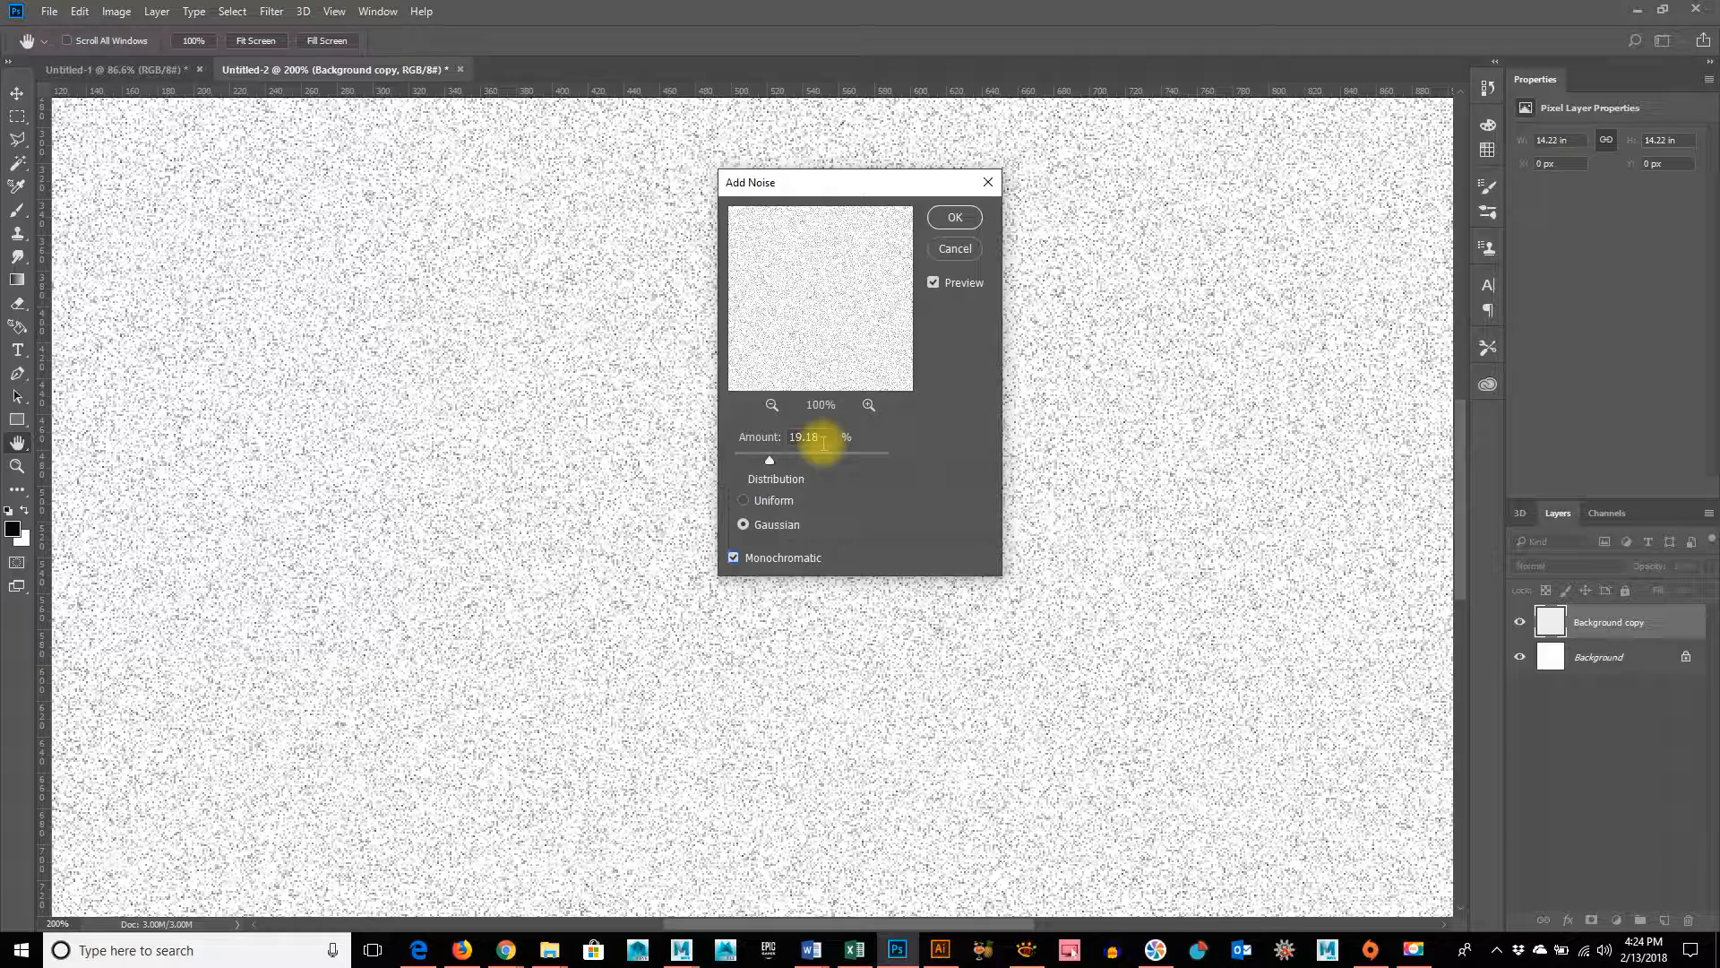
{"action": "left_click", "coordinate": [939, 224]}
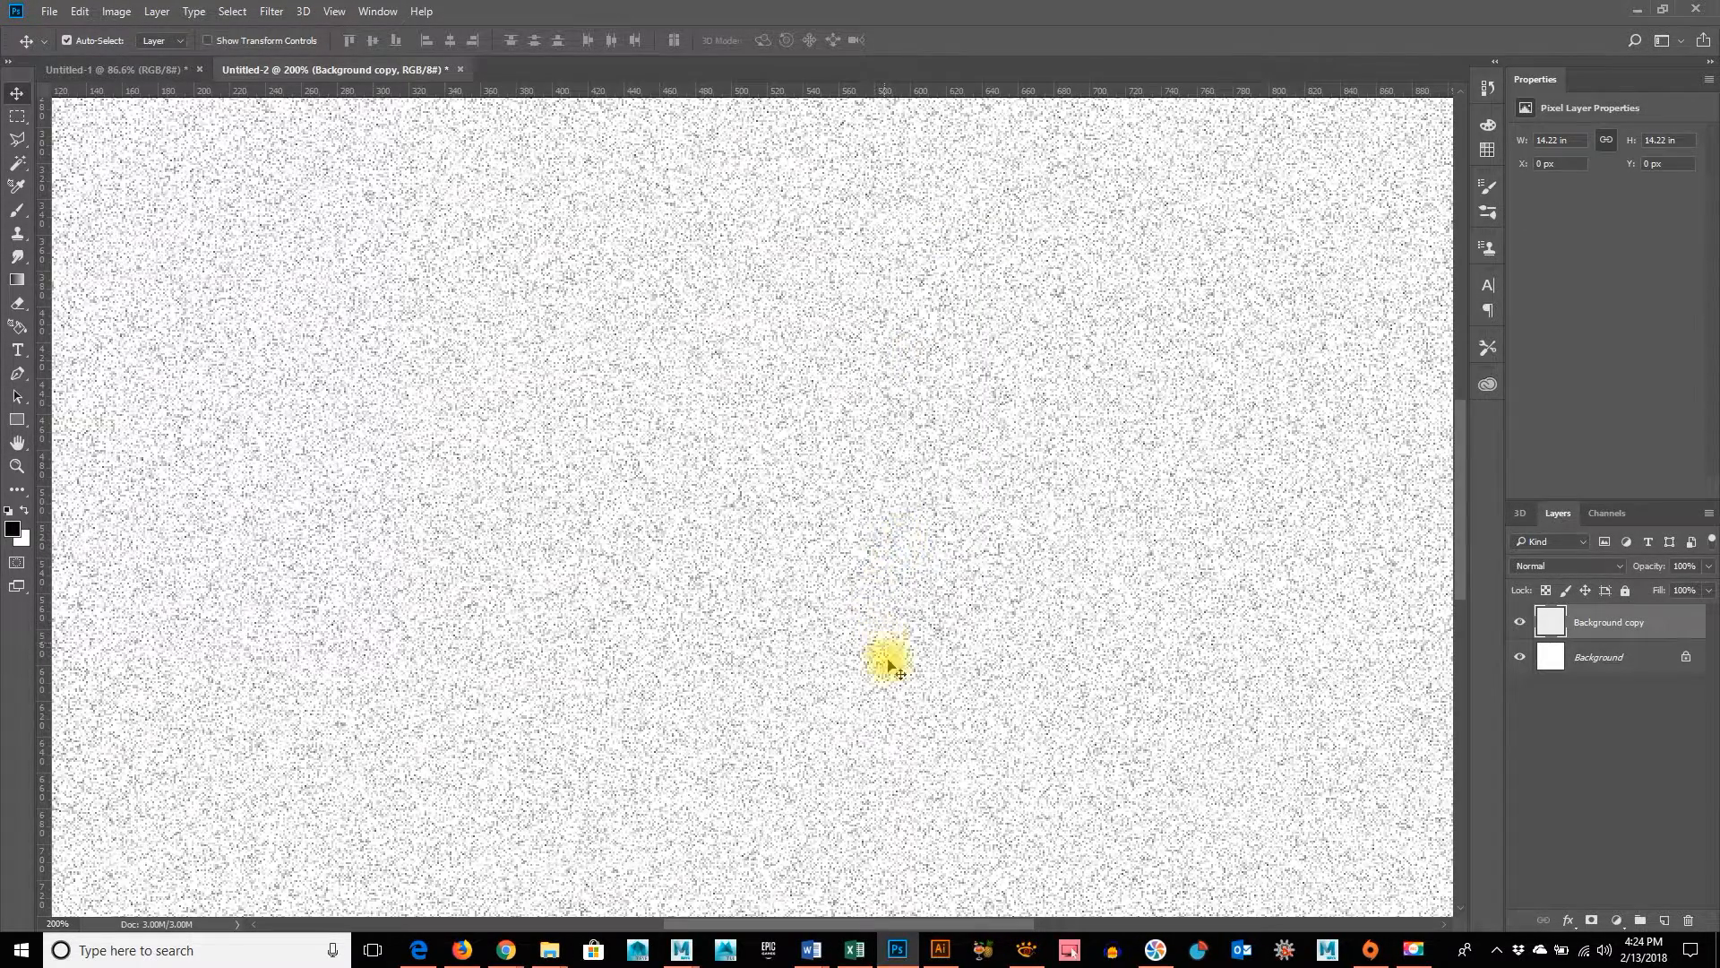
Start a Motion Blur on the noisy Background copy layer with the angle at 90 degrees
{"action": "key", "text": "ctrl+0"}
{"action": "scroll", "coordinate": [892, 683], "scroll_direction": "down", "scroll_amount": 2}
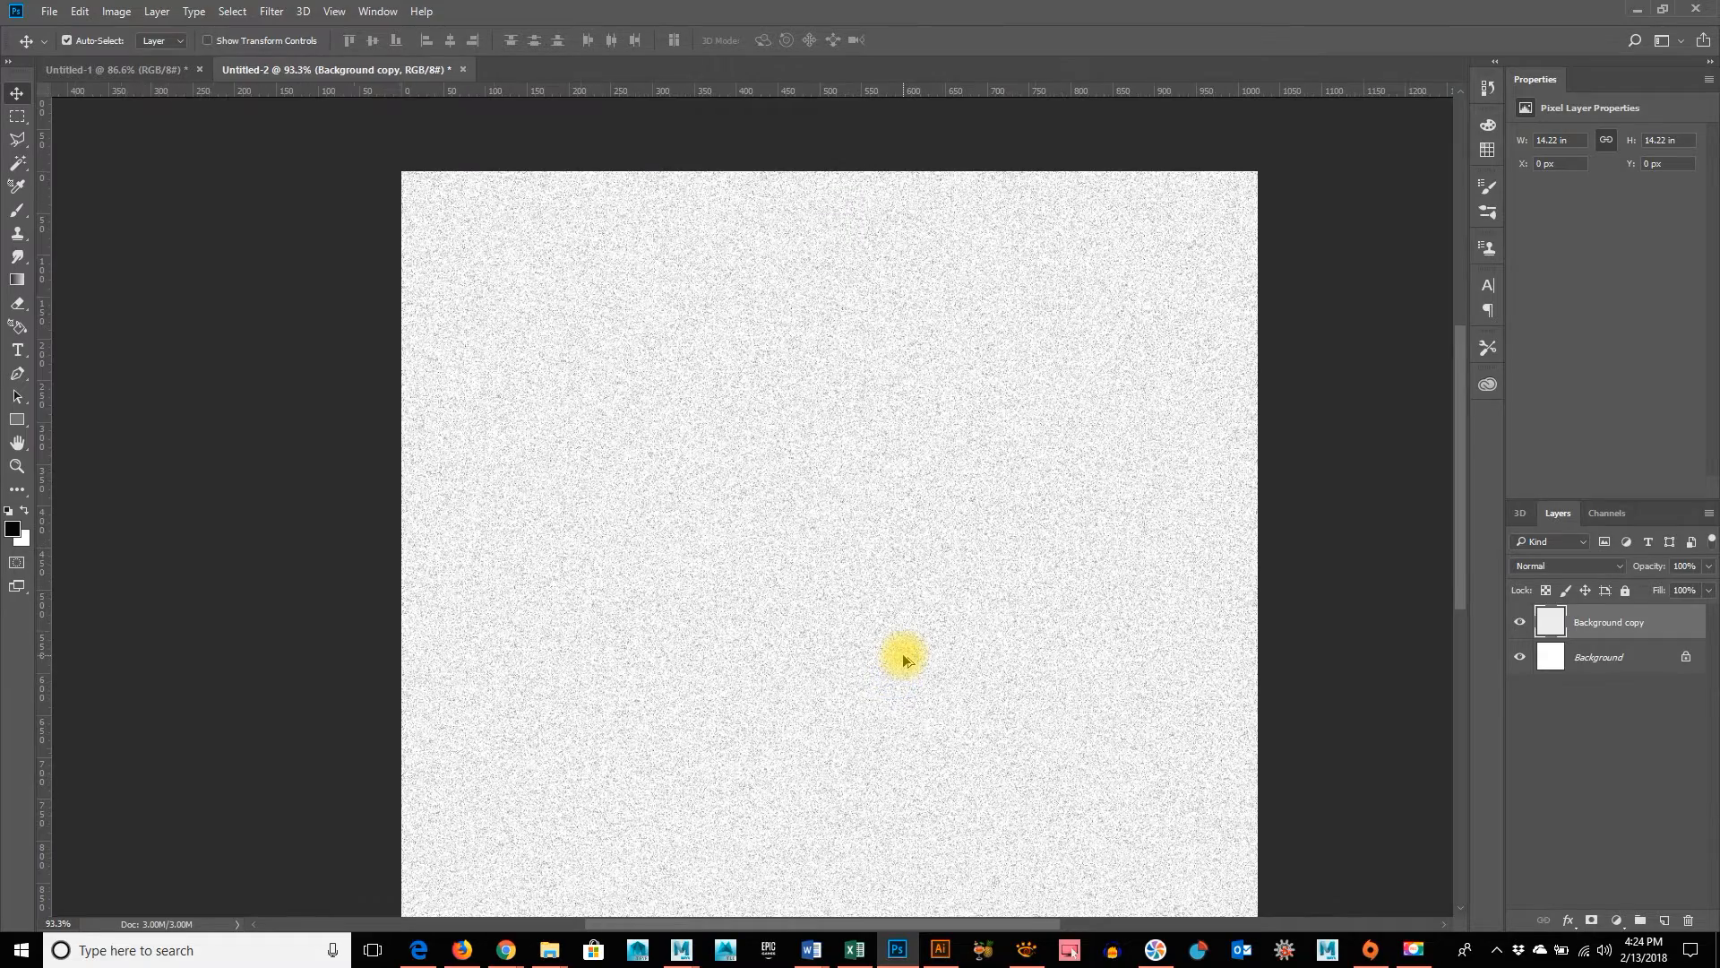
{"action": "left_click_drag", "start_coordinate": [1175, 696], "coordinate": [1152, 603]}
{"action": "left_click", "coordinate": [368, 11]}
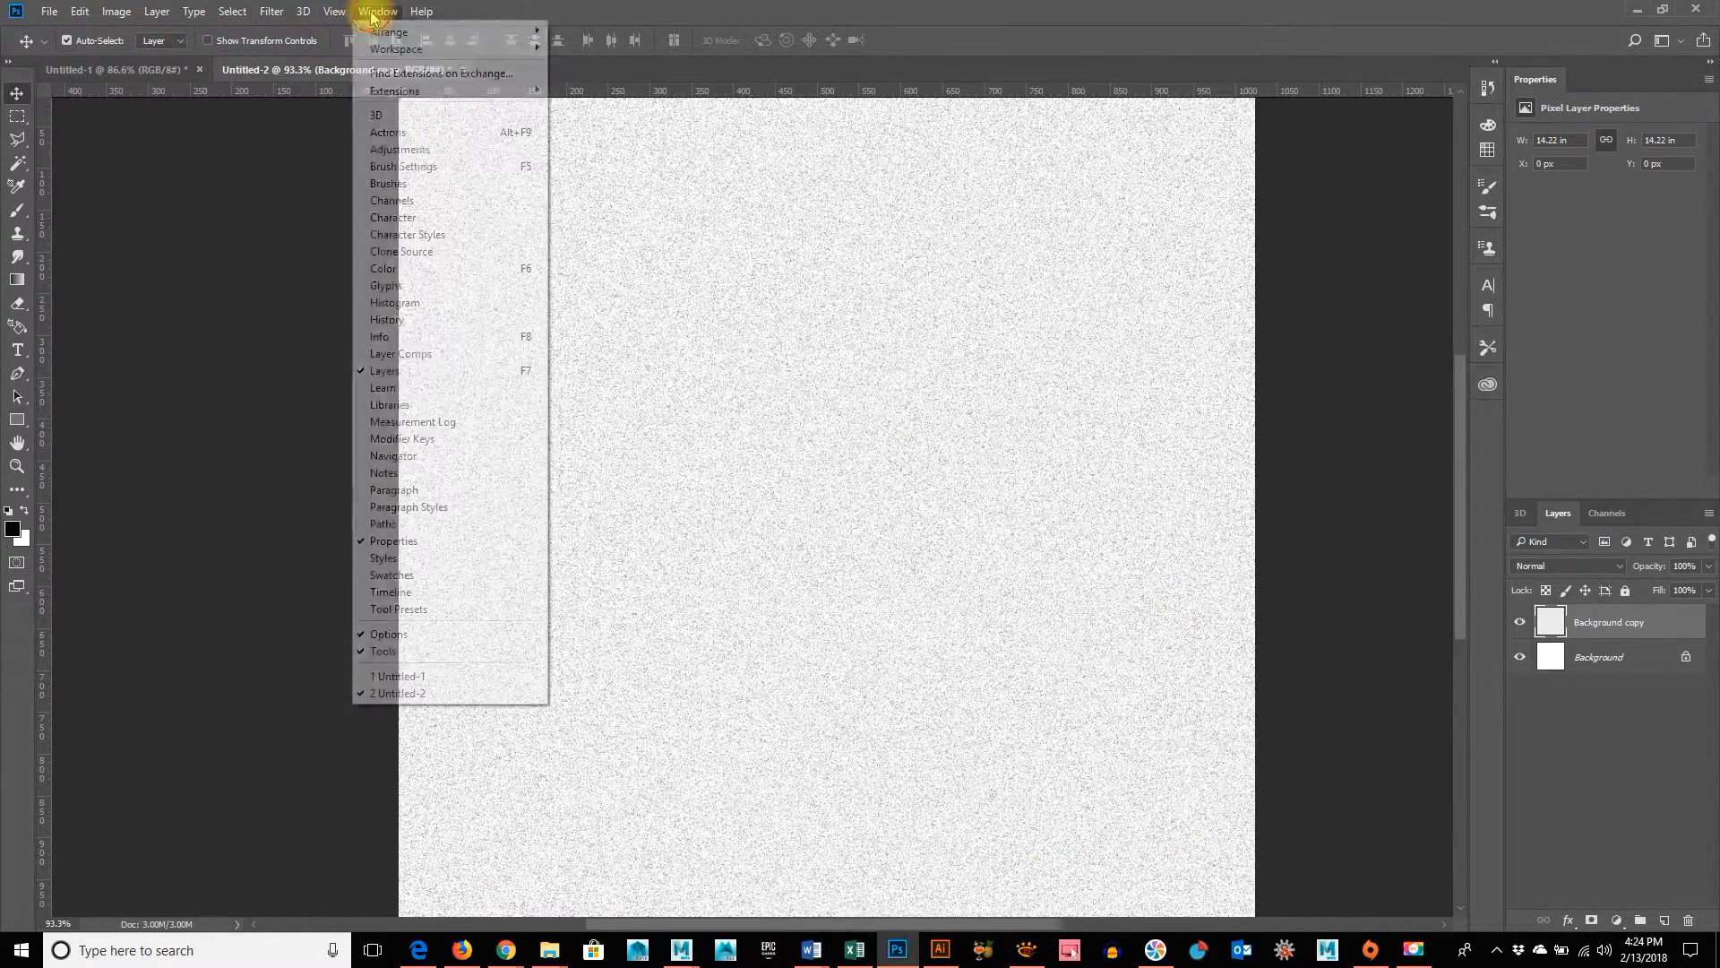
{"action": "mouse_move", "coordinate": [257, 16]}
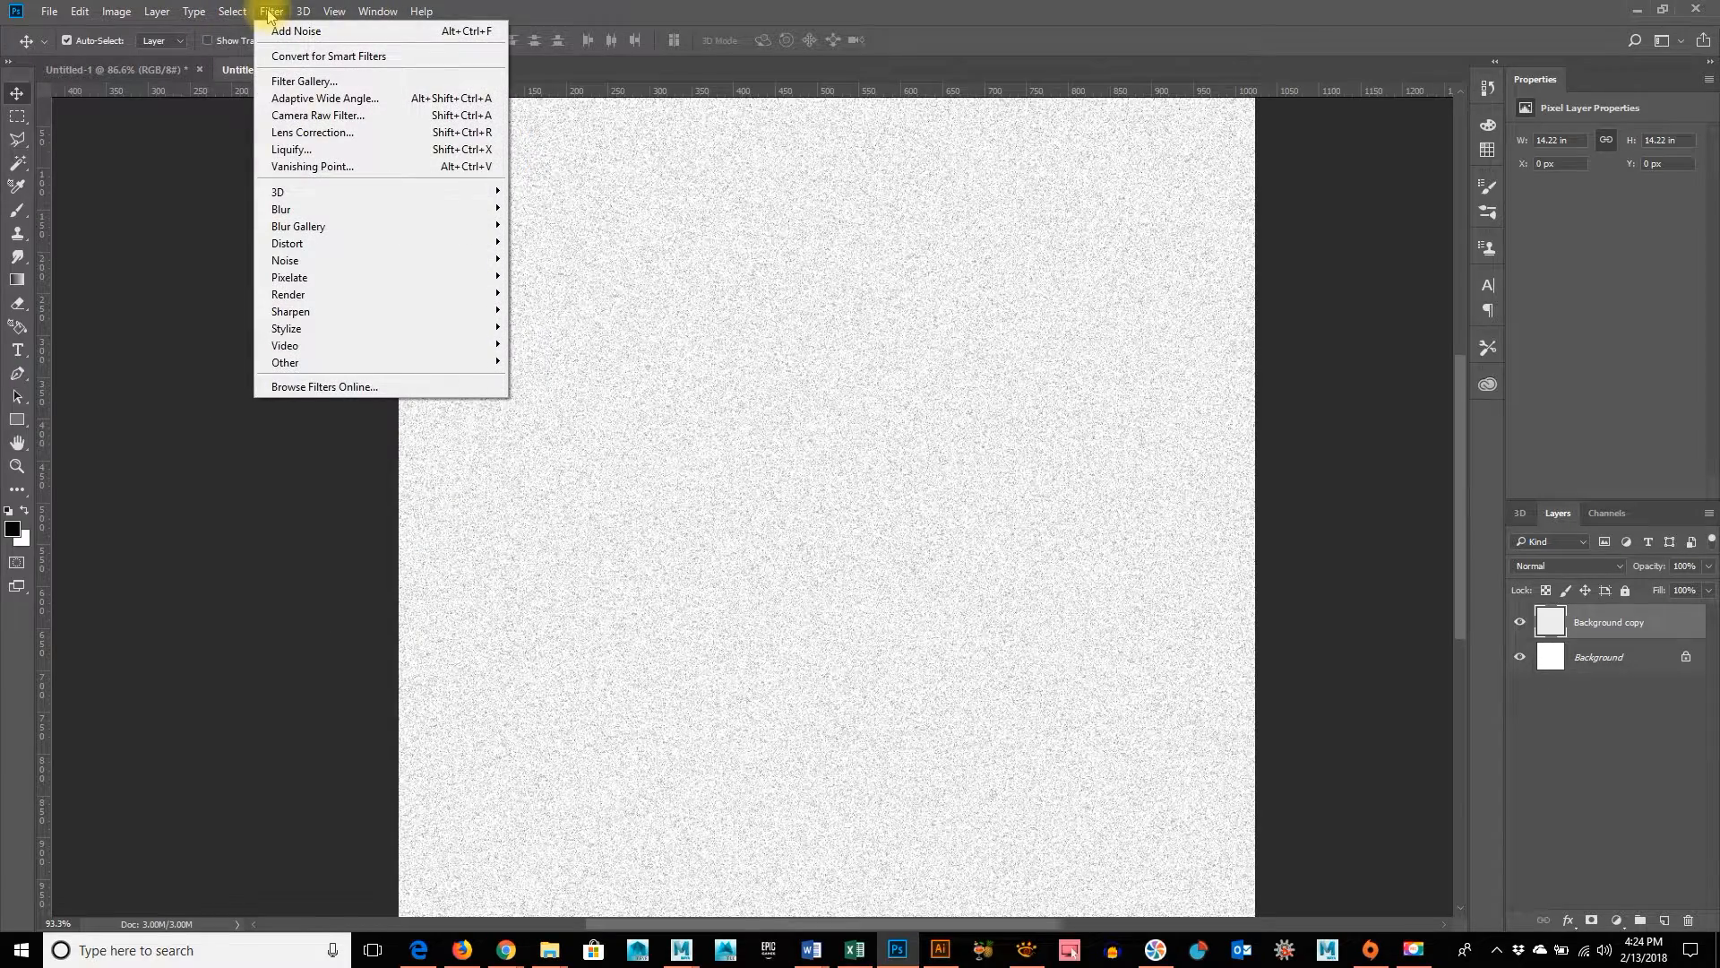
{"action": "mouse_move", "coordinate": [285, 211]}
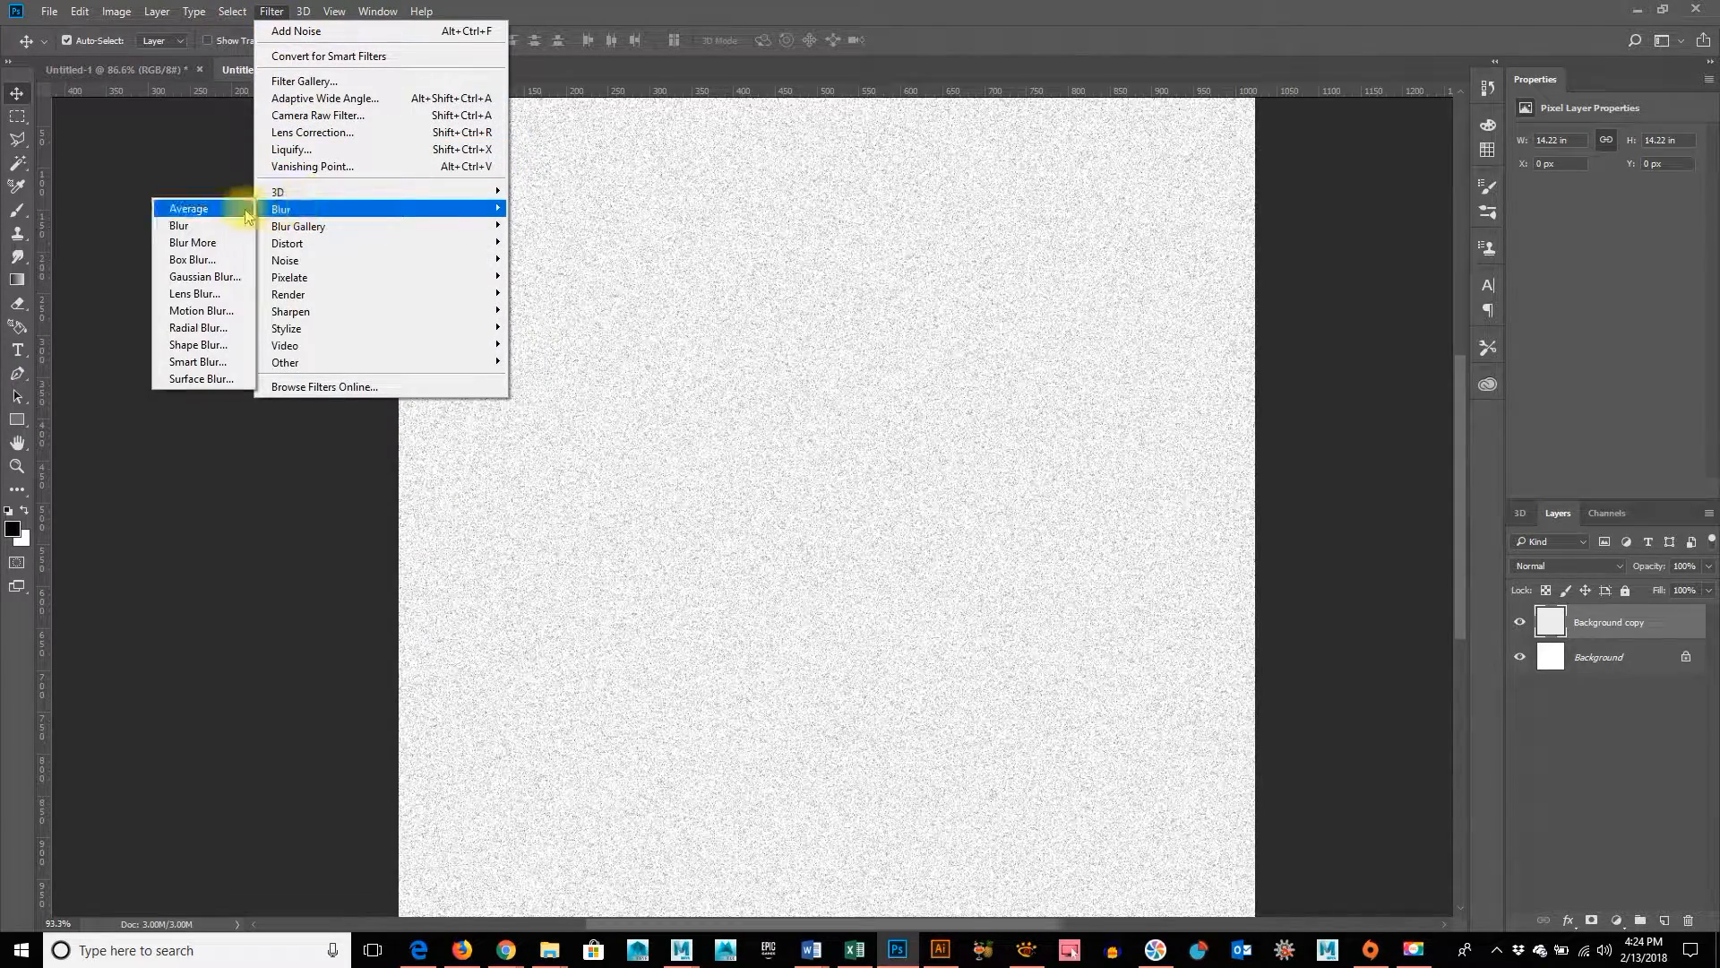
{"action": "left_click", "coordinate": [202, 311]}
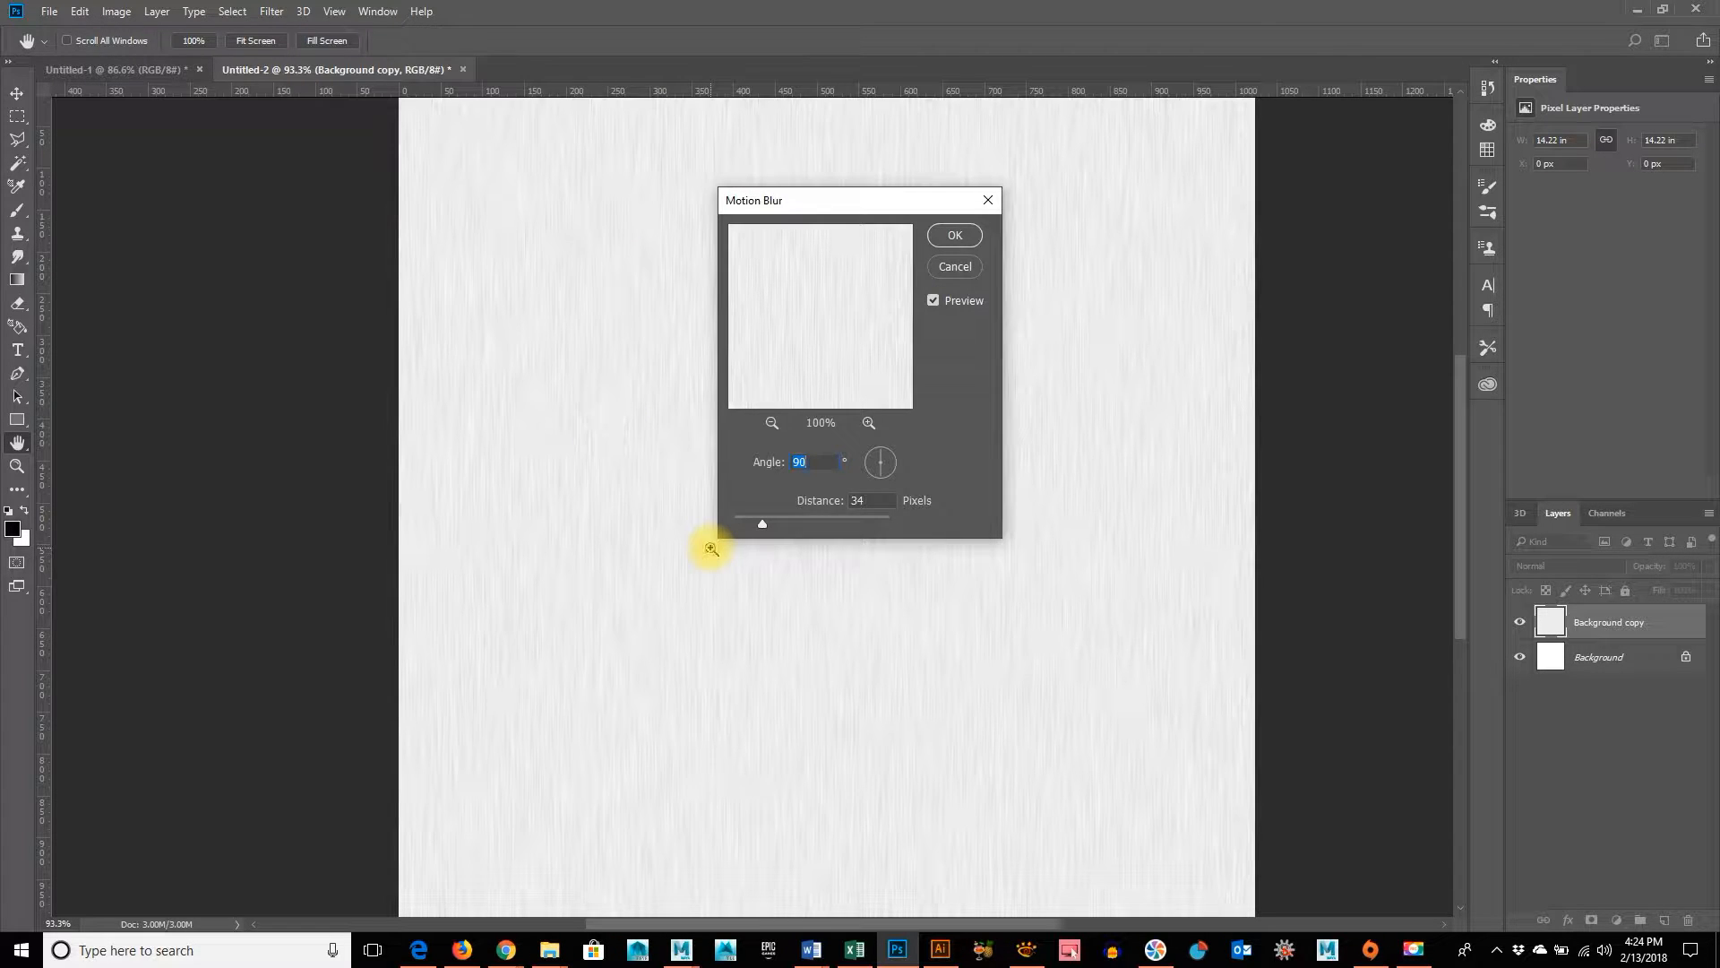
{"action": "key", "text": "ctrl+plus"}
{"action": "key", "text": "ctrl+plus"}
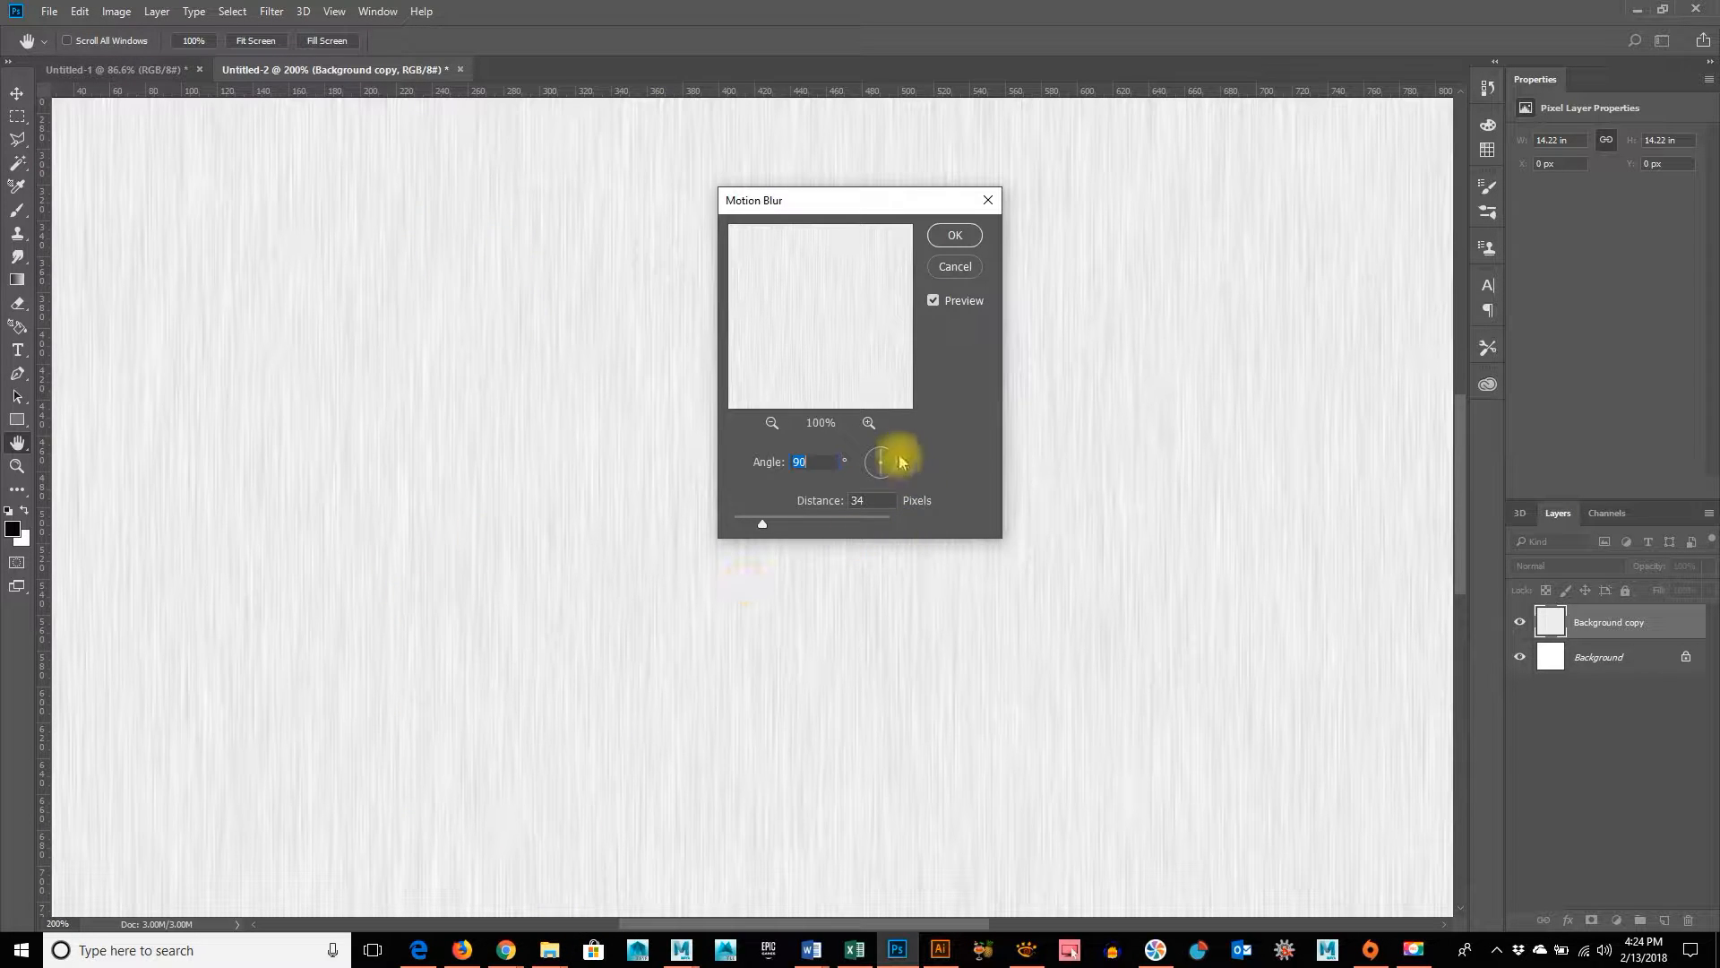
{"action": "mouse_move", "coordinate": [883, 453]}
{"action": "left_mouse_down"}
{"action": "mouse_move", "coordinate": [887, 484]}
{"action": "mouse_move", "coordinate": [882, 438]}
{"action": "left_mouse_up"}
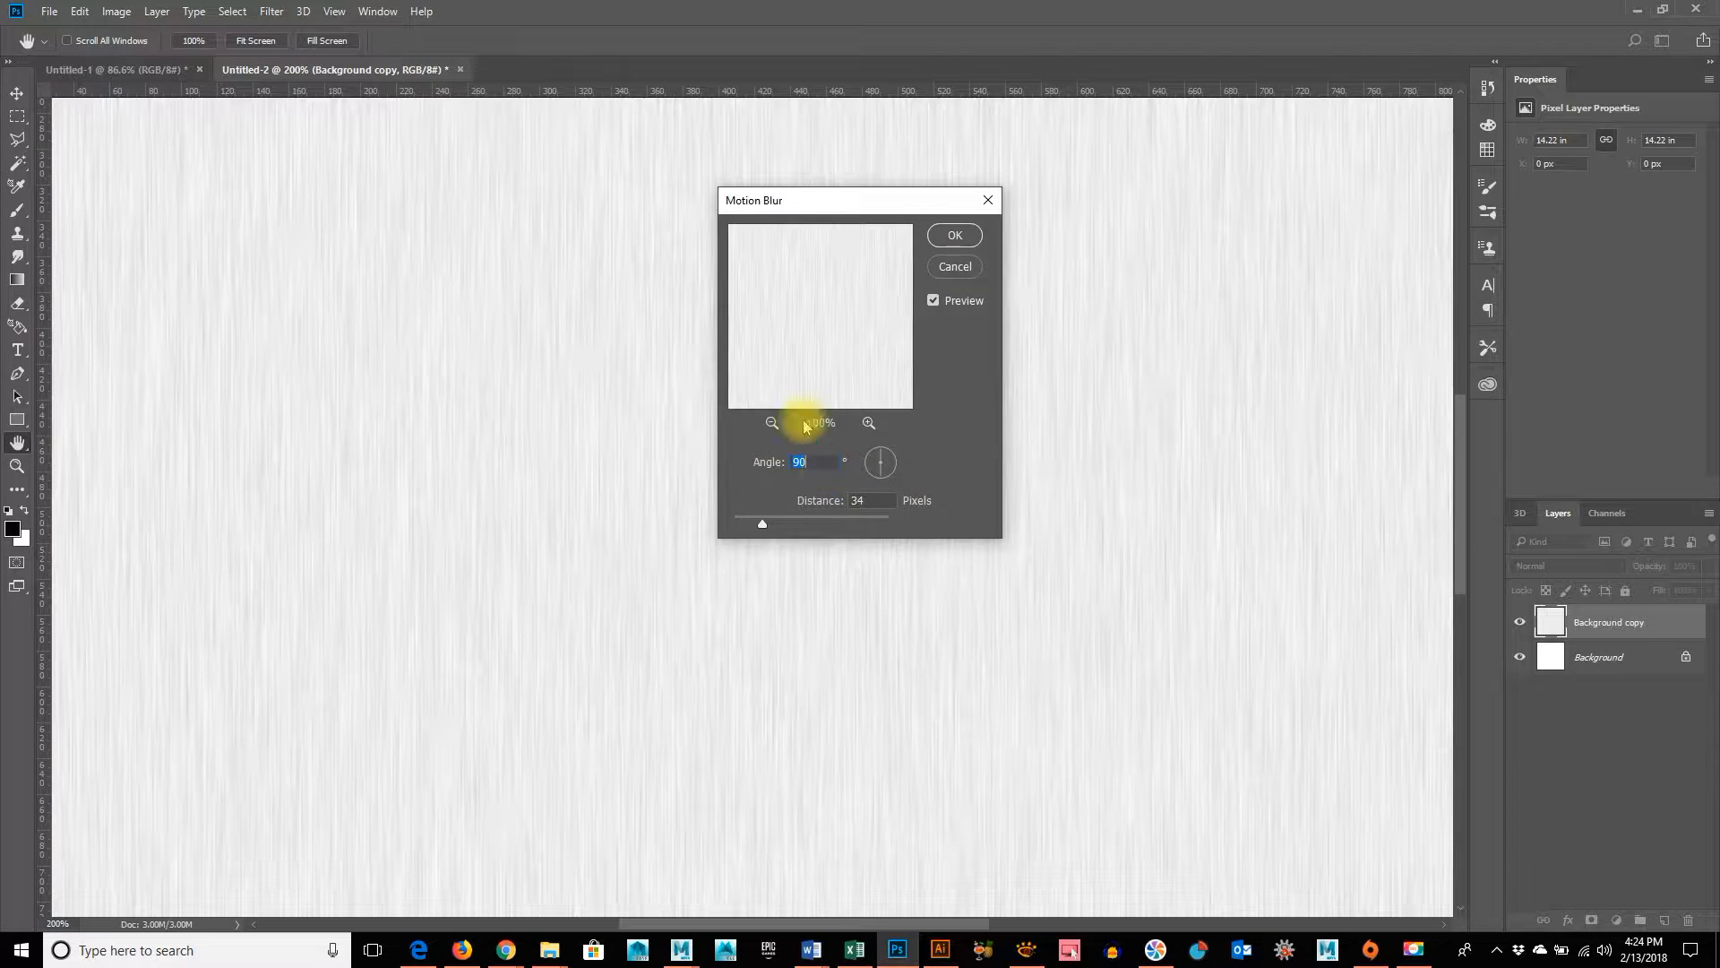
Set the Motion Blur distance to 32 pixels and apply the filter
{"action": "key", "text": "ctrl+minus"}
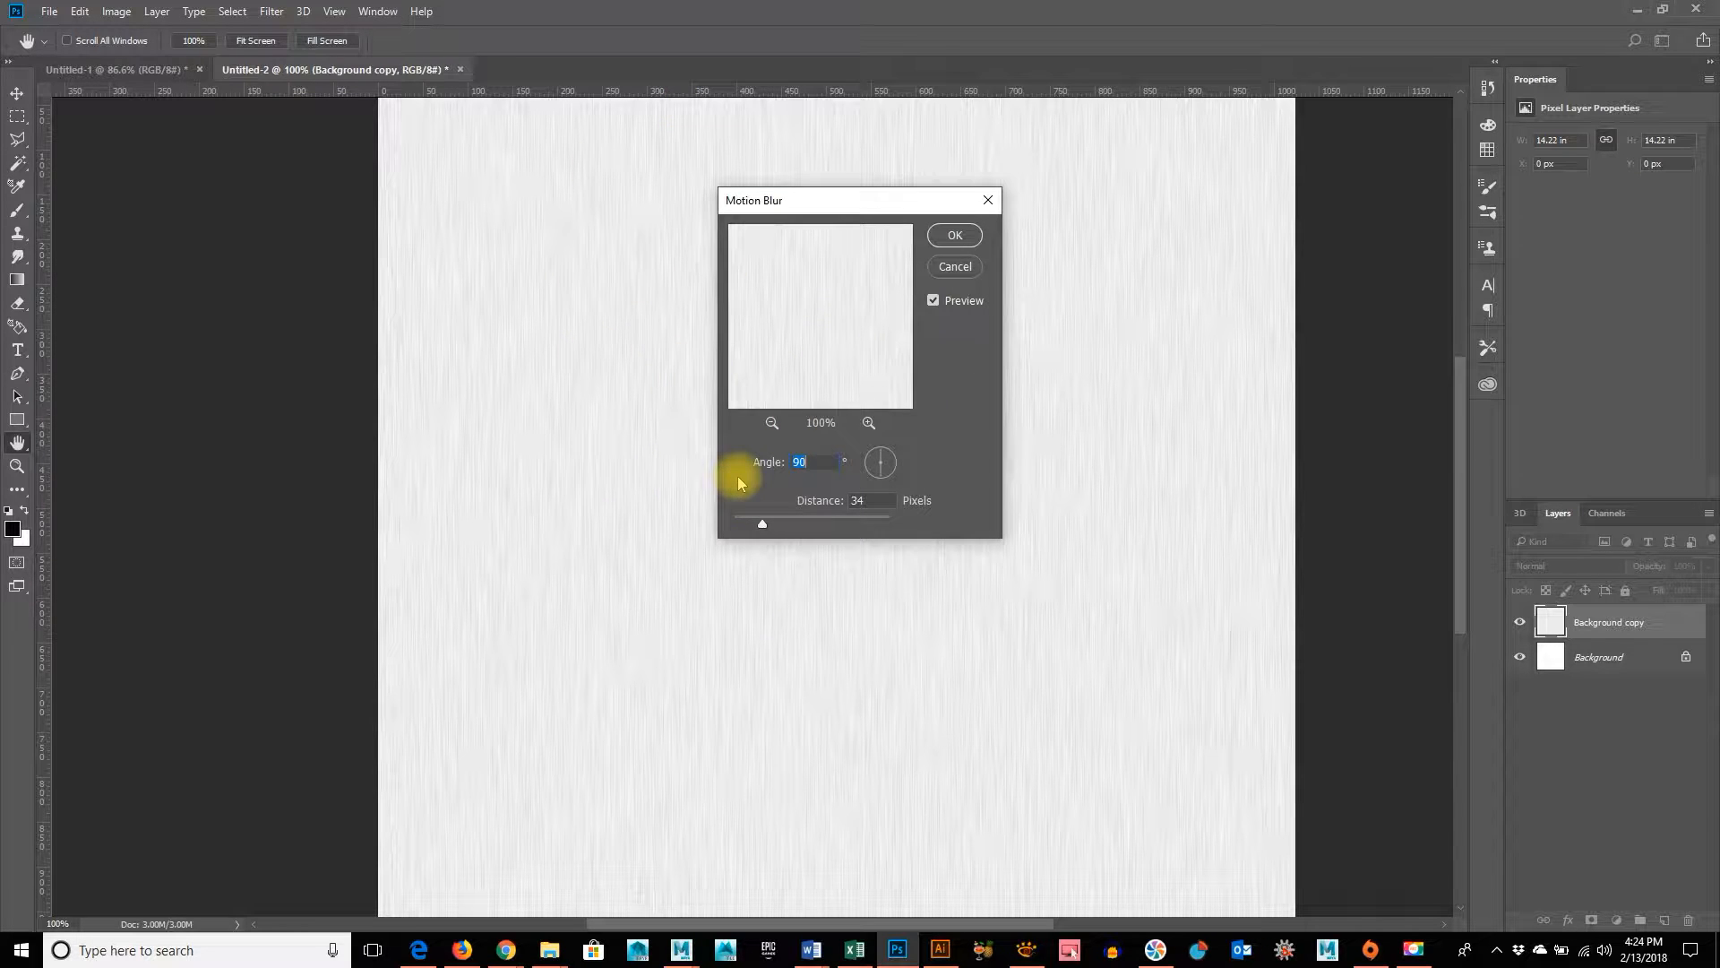
{"action": "key", "text": "ctrl+minus"}
{"action": "key", "text": "ctrl+equal"}
{"action": "key", "text": "ctrl+equal"}
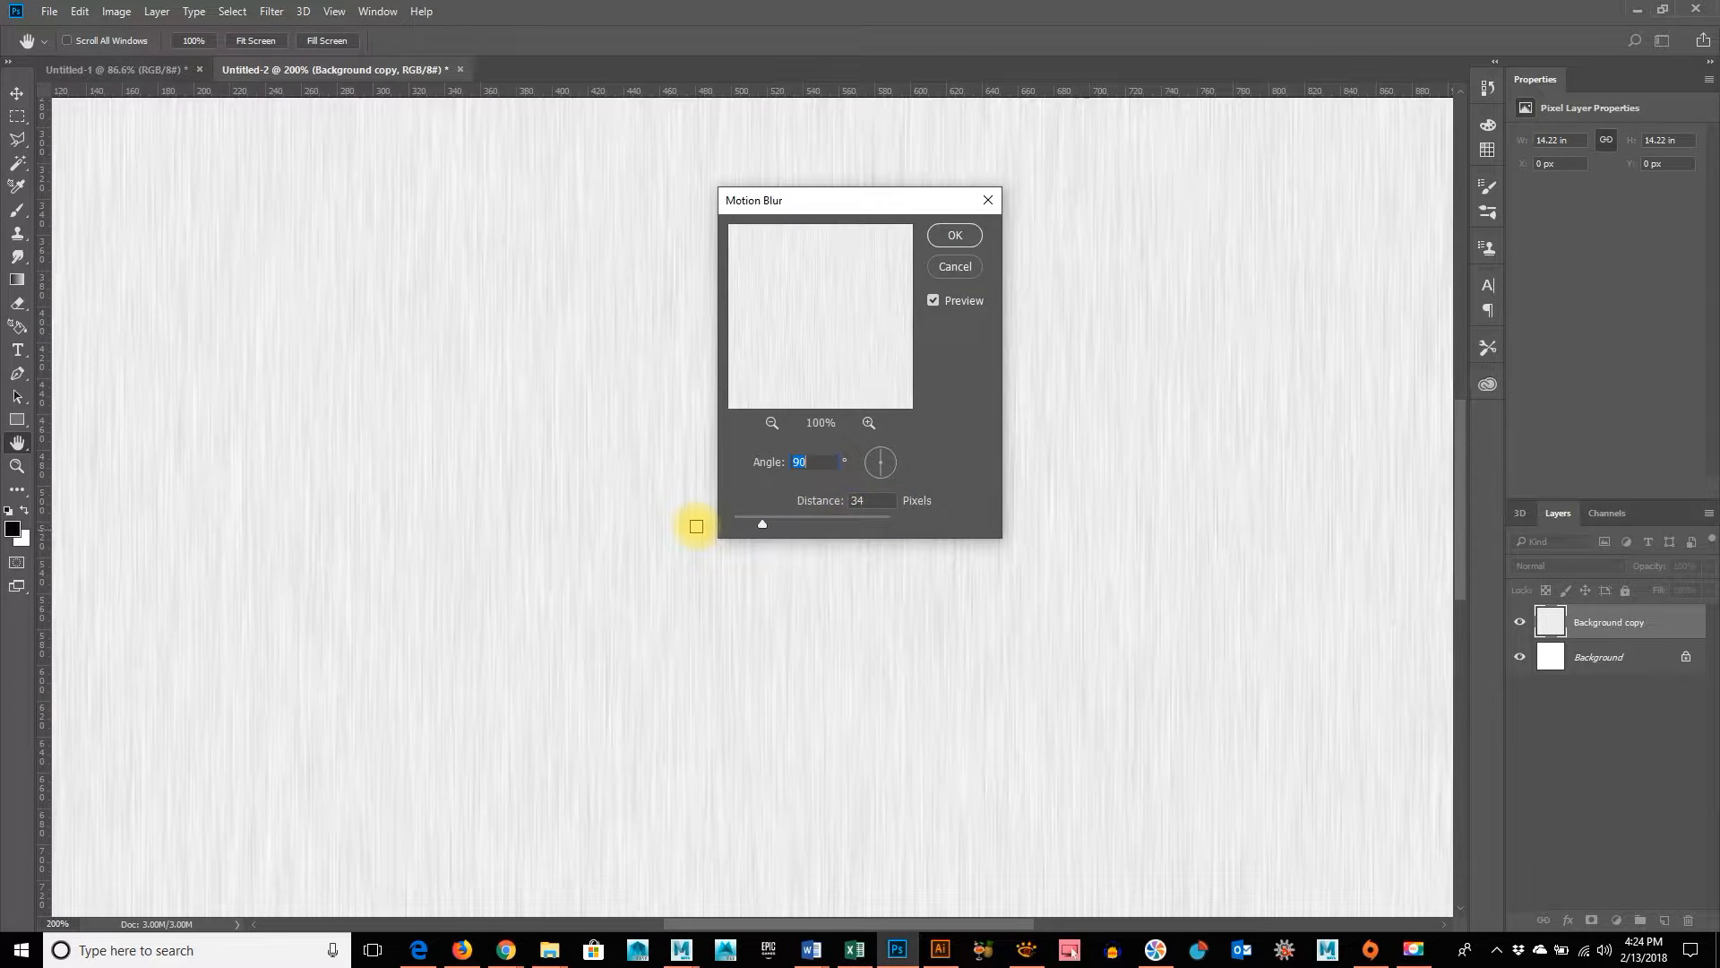
{"action": "left_click_drag", "start_coordinate": [759, 528], "coordinate": [745, 524]}
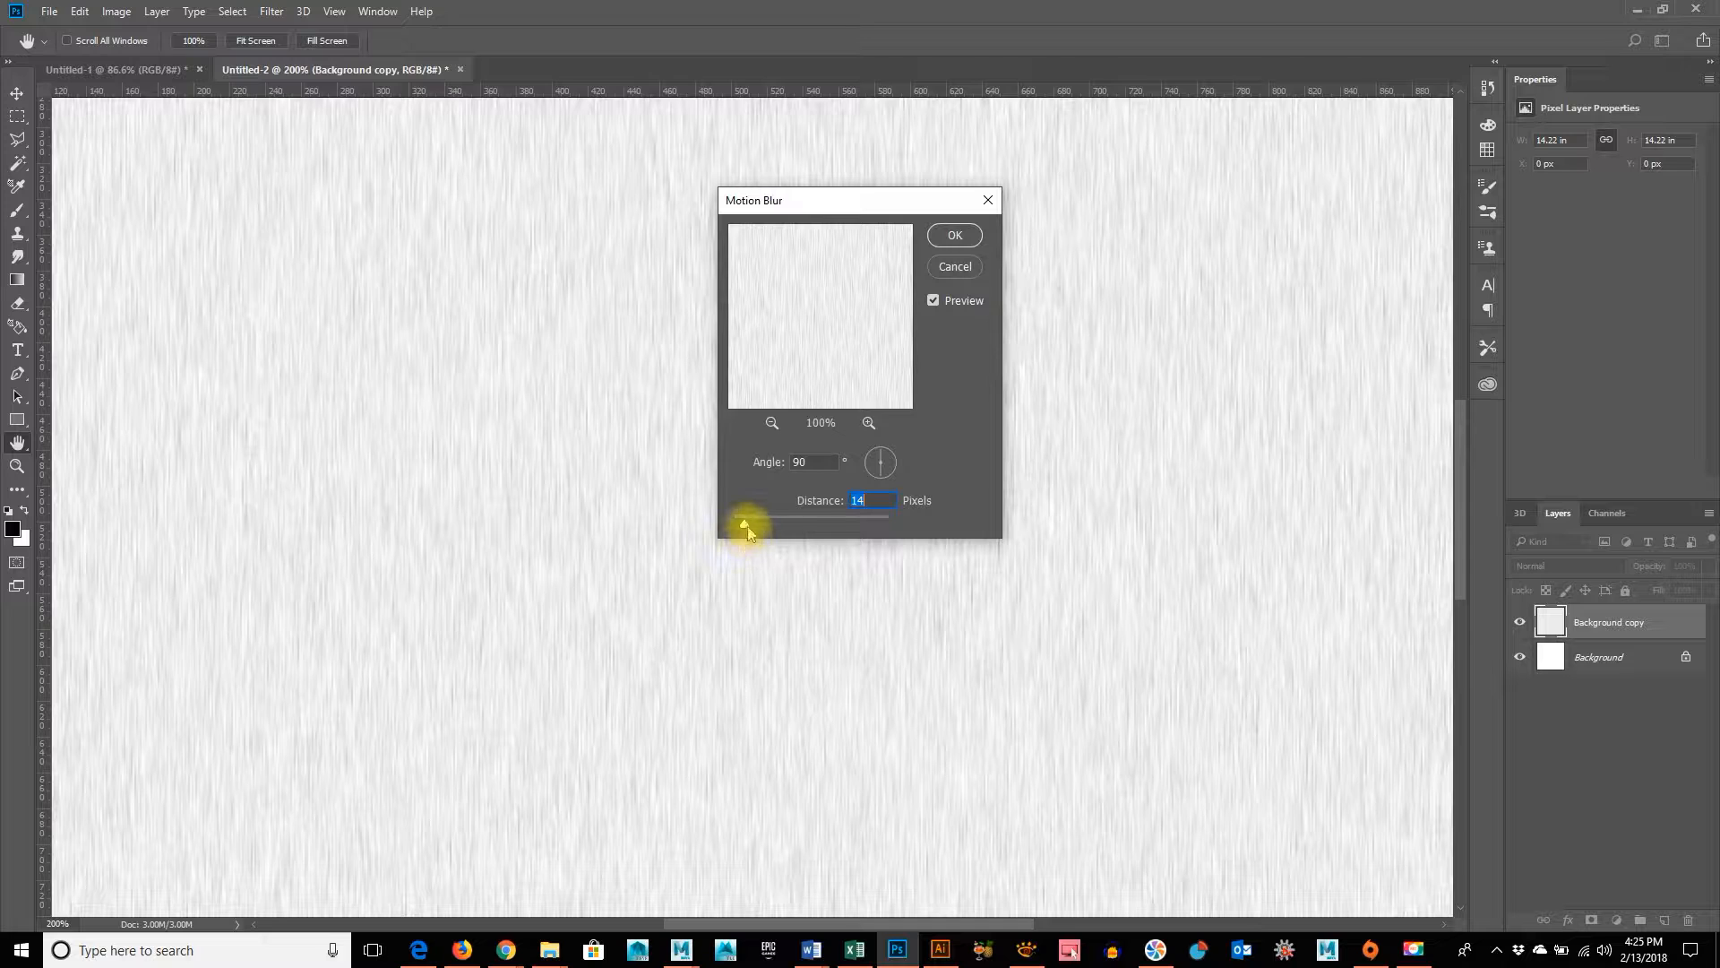
{"action": "left_click_drag", "start_coordinate": [745, 524], "coordinate": [758, 528]}
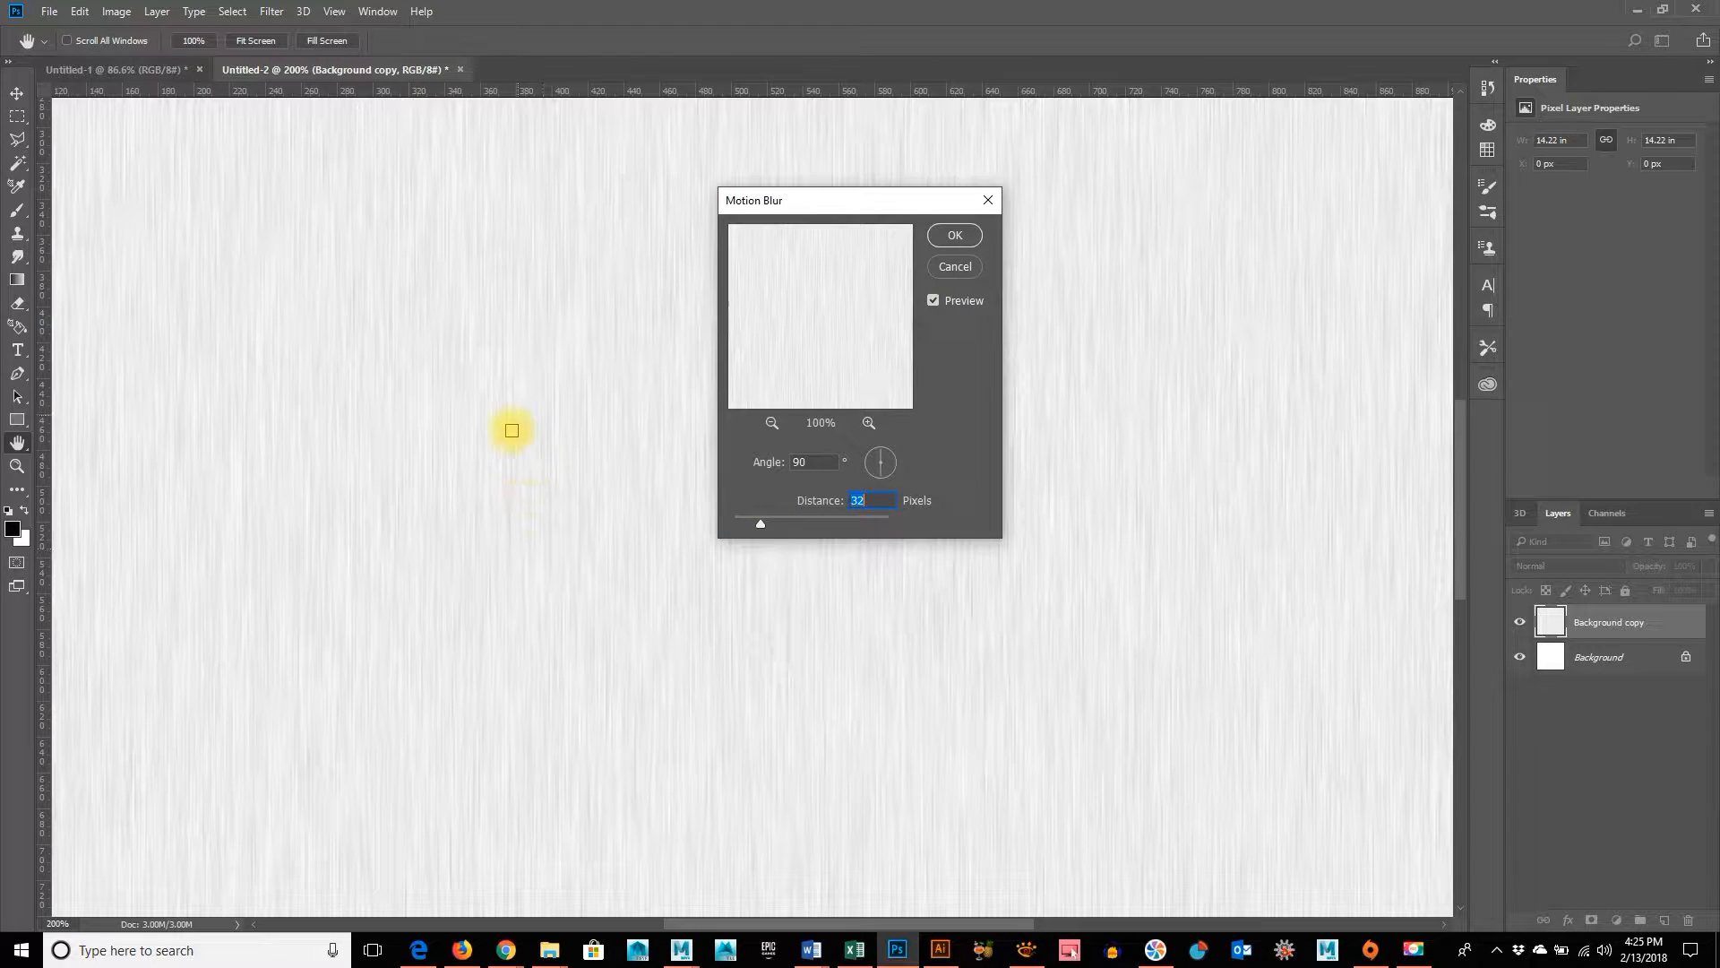
{"action": "left_click", "coordinate": [956, 235]}
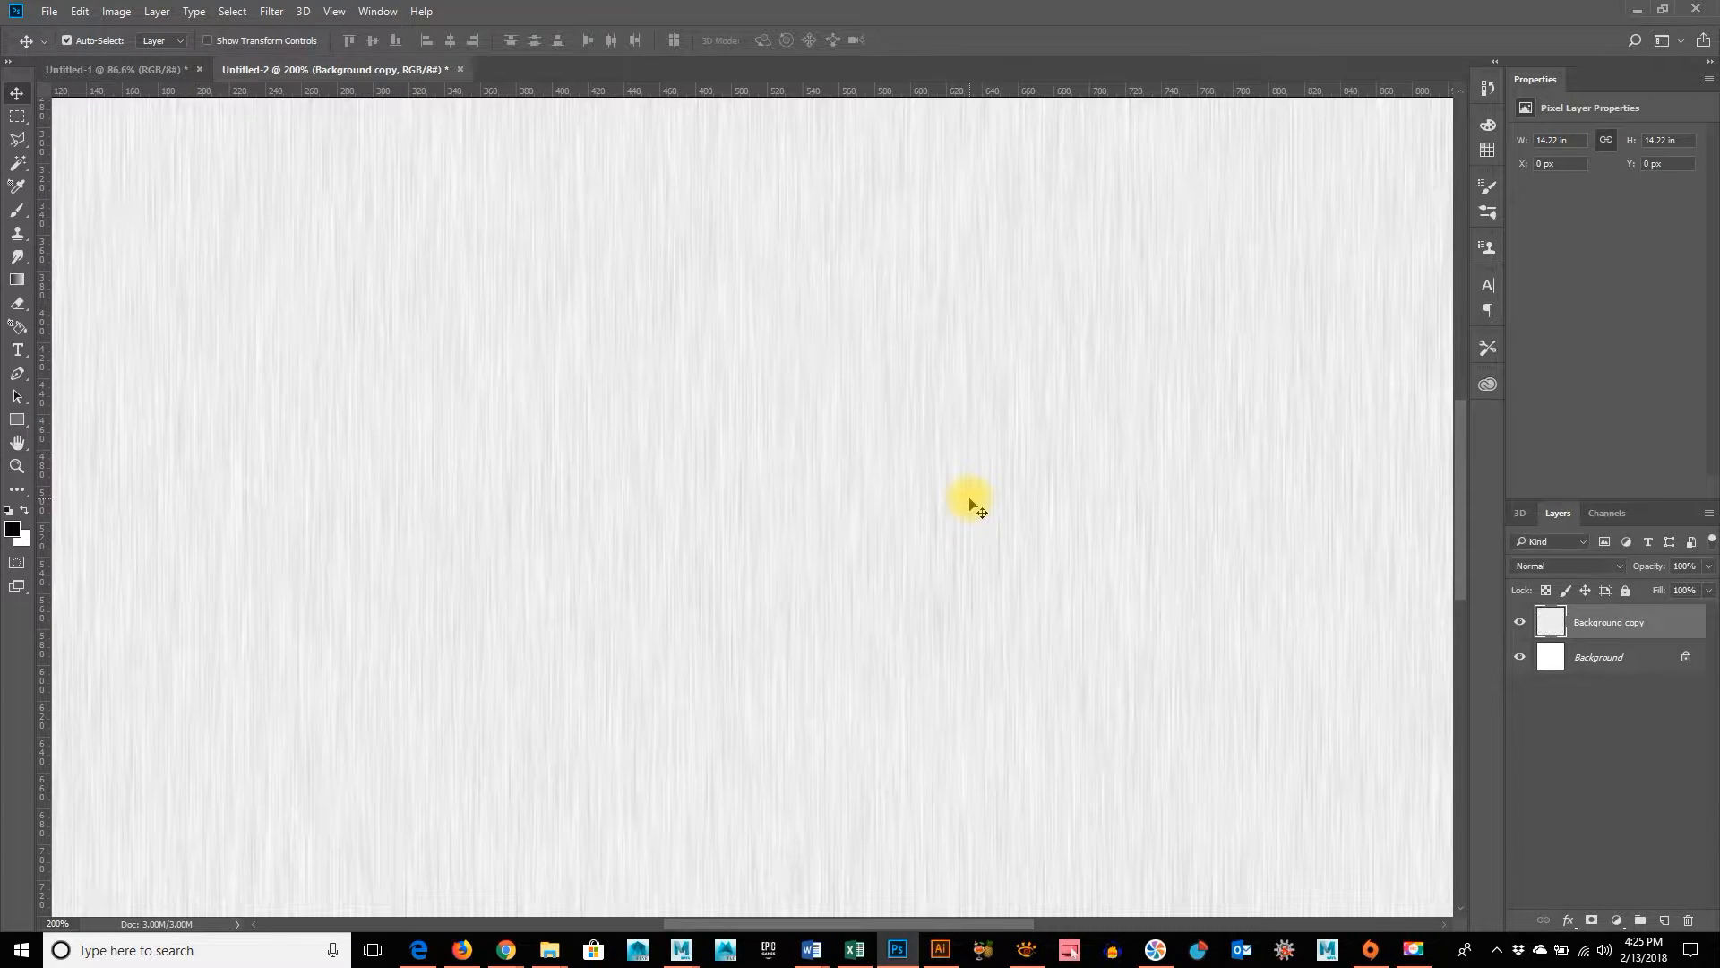
Darken the blurred streaks with Levels, setting the black input to 166 and the midtones to 0.93
{"action": "key", "text": "ctrl+minus"}
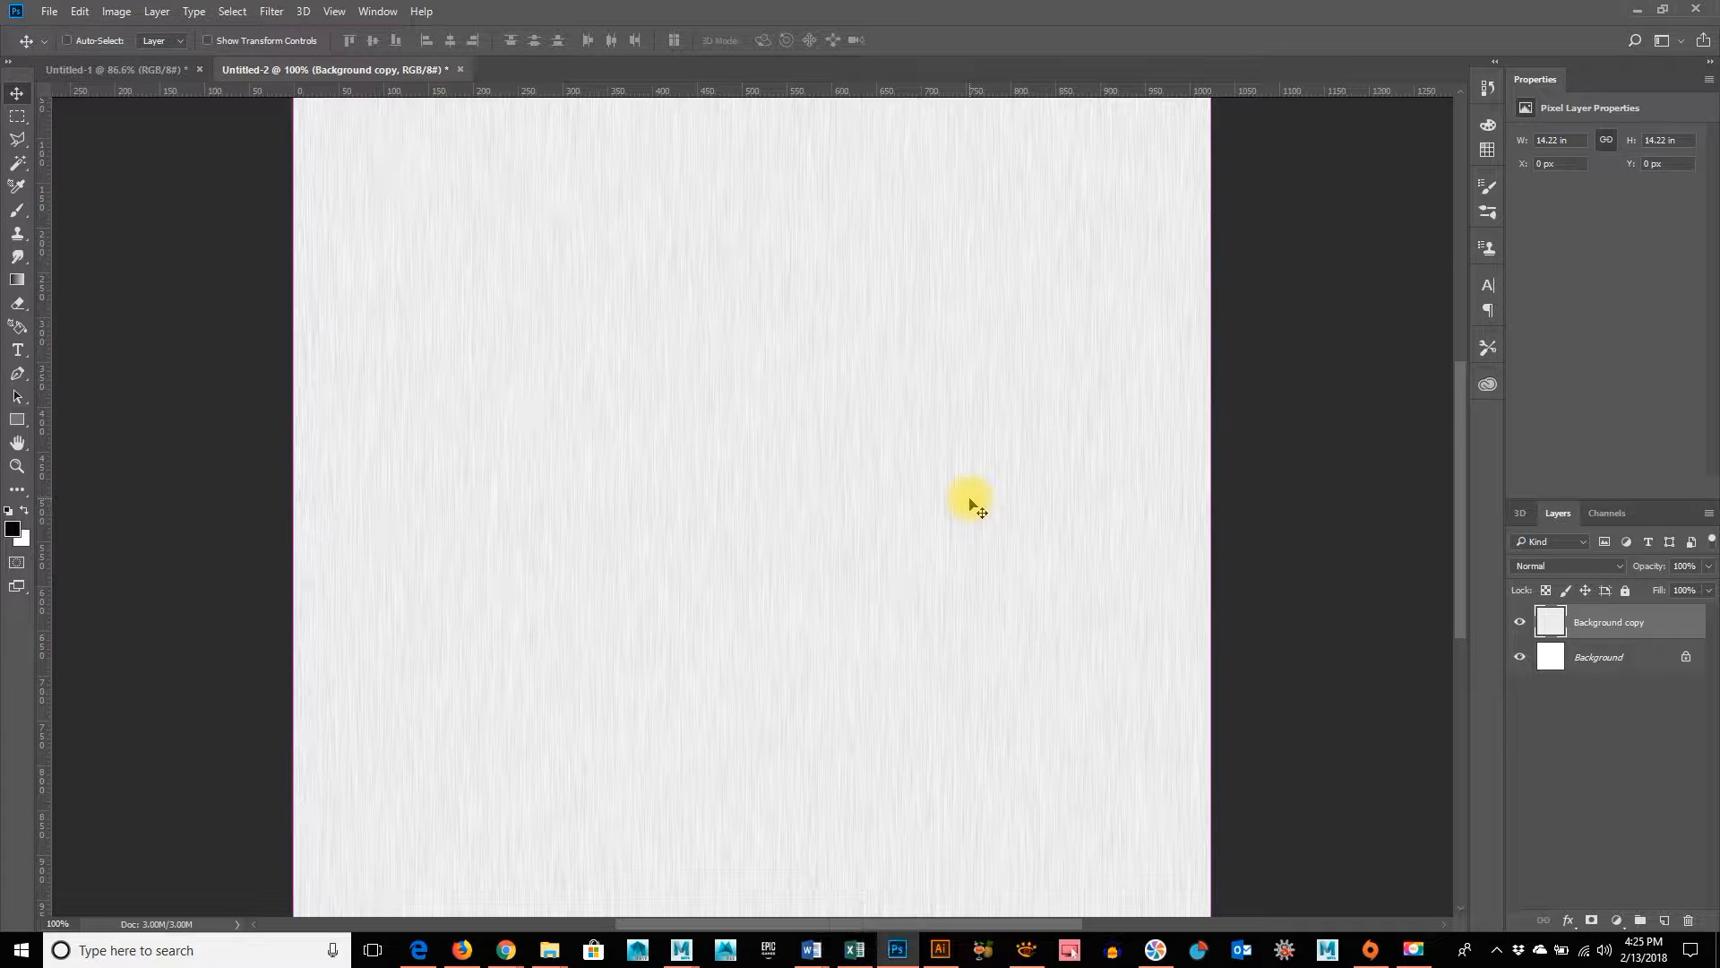
{"action": "key", "text": "ctrl+minus"}
{"action": "key", "text": "ctrl+equal"}
{"action": "key", "text": "ctrl+l"}
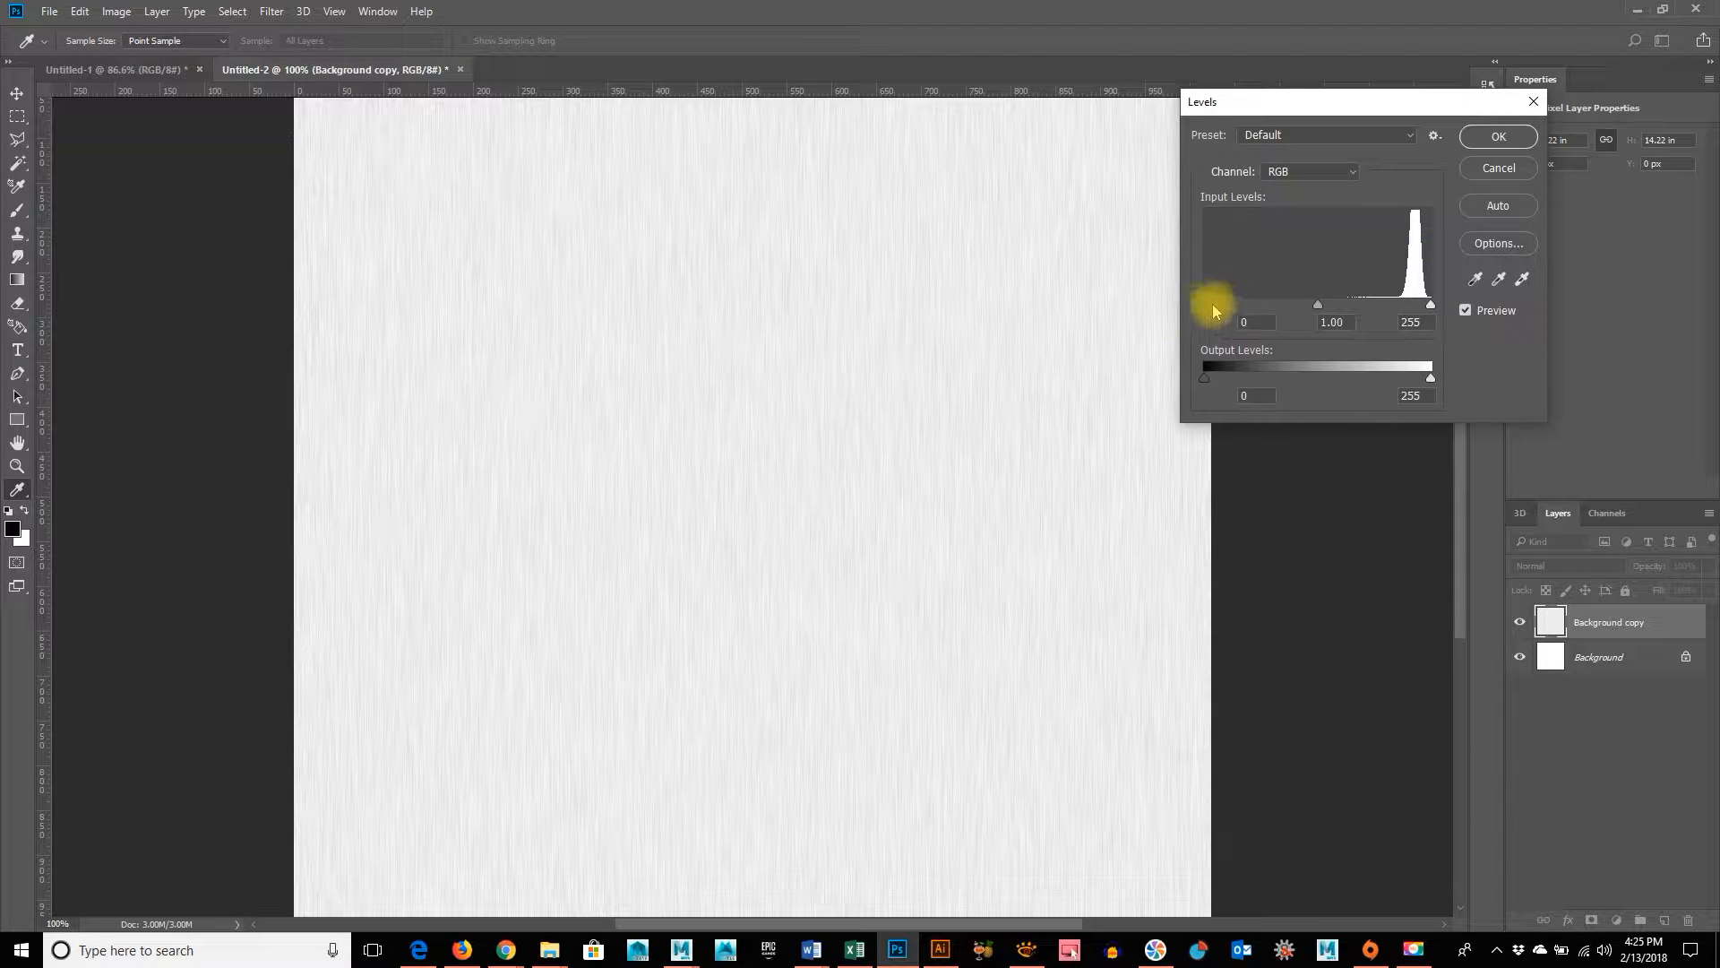
{"action": "left_click_drag", "start_coordinate": [1207, 306], "coordinate": [1352, 303]}
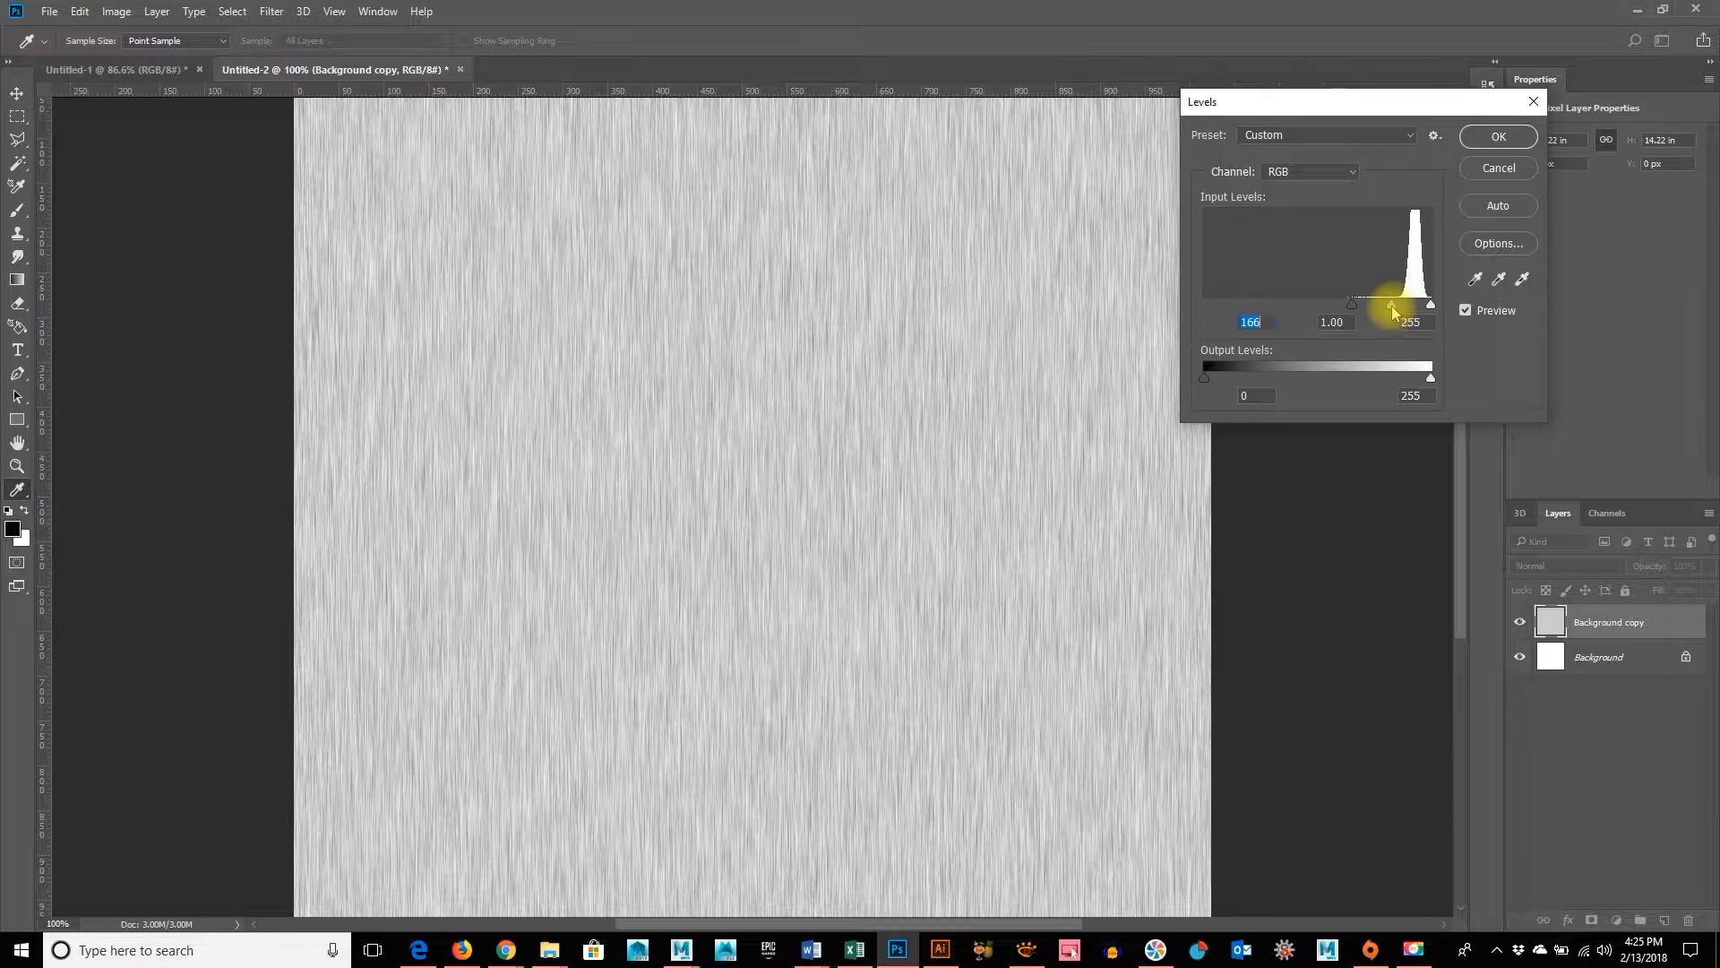
{"action": "mouse_move", "coordinate": [1393, 311]}
{"action": "left_mouse_down"}
{"action": "mouse_move", "coordinate": [1416, 309]}
{"action": "mouse_move", "coordinate": [1394, 308]}
{"action": "left_mouse_up"}
{"action": "left_click_drag", "start_coordinate": [1394, 309], "coordinate": [1394, 304]}
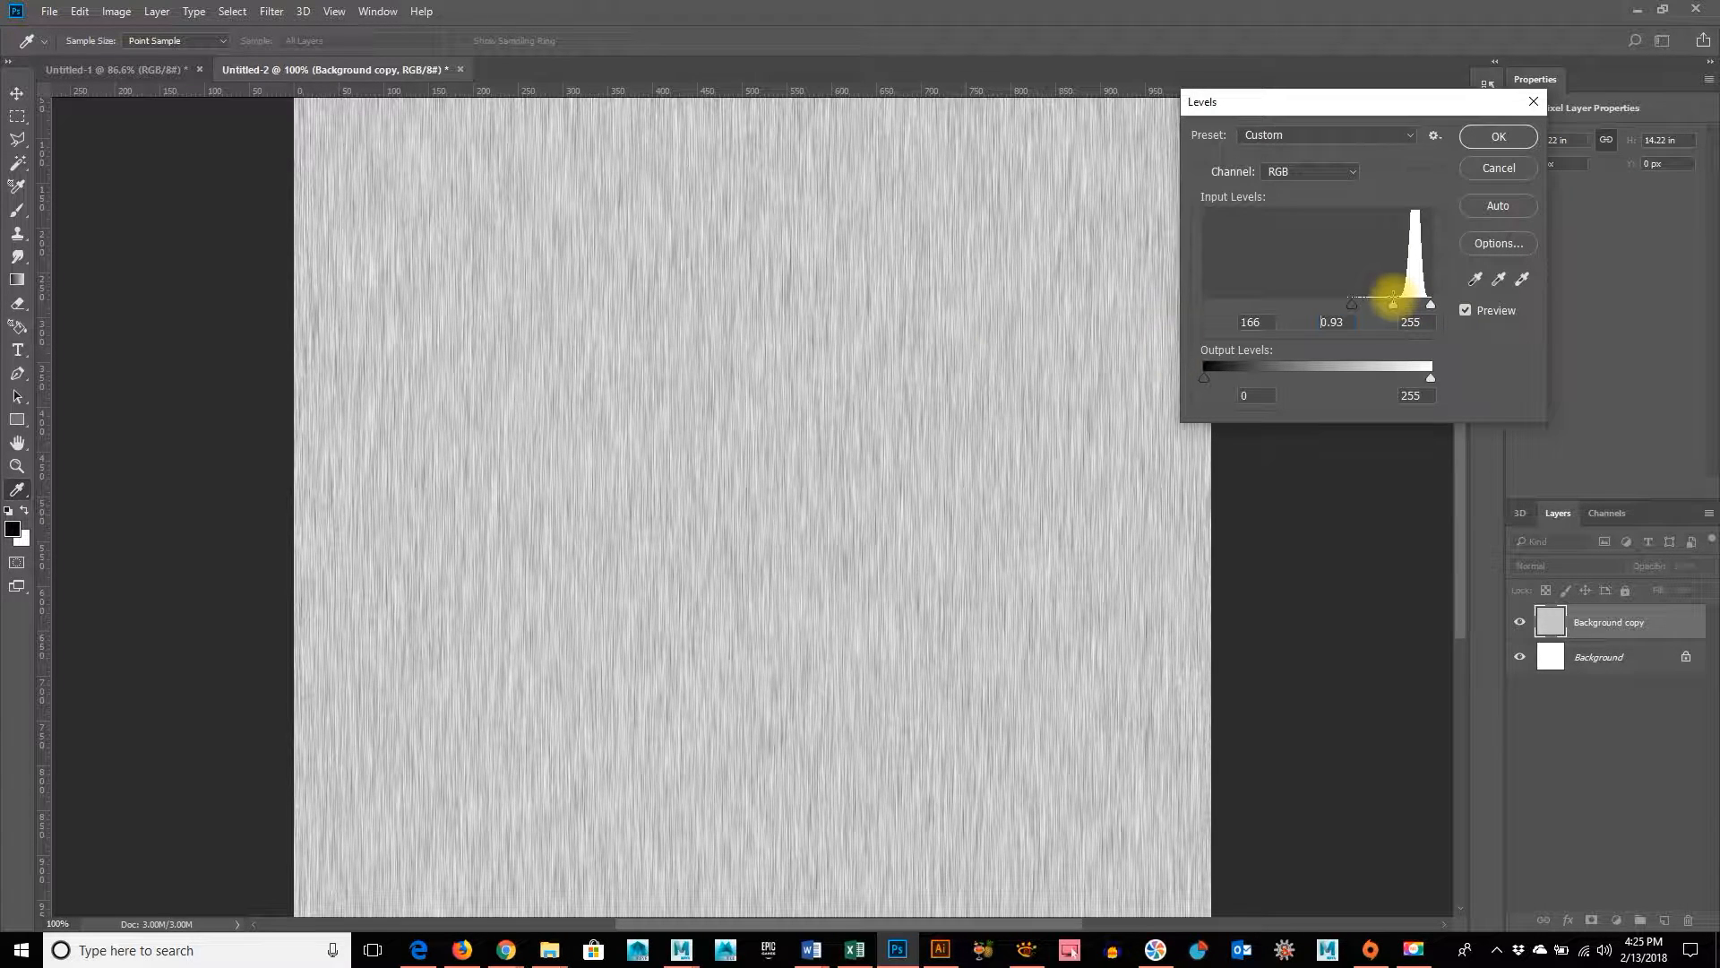
{"action": "left_click", "coordinate": [1528, 139]}
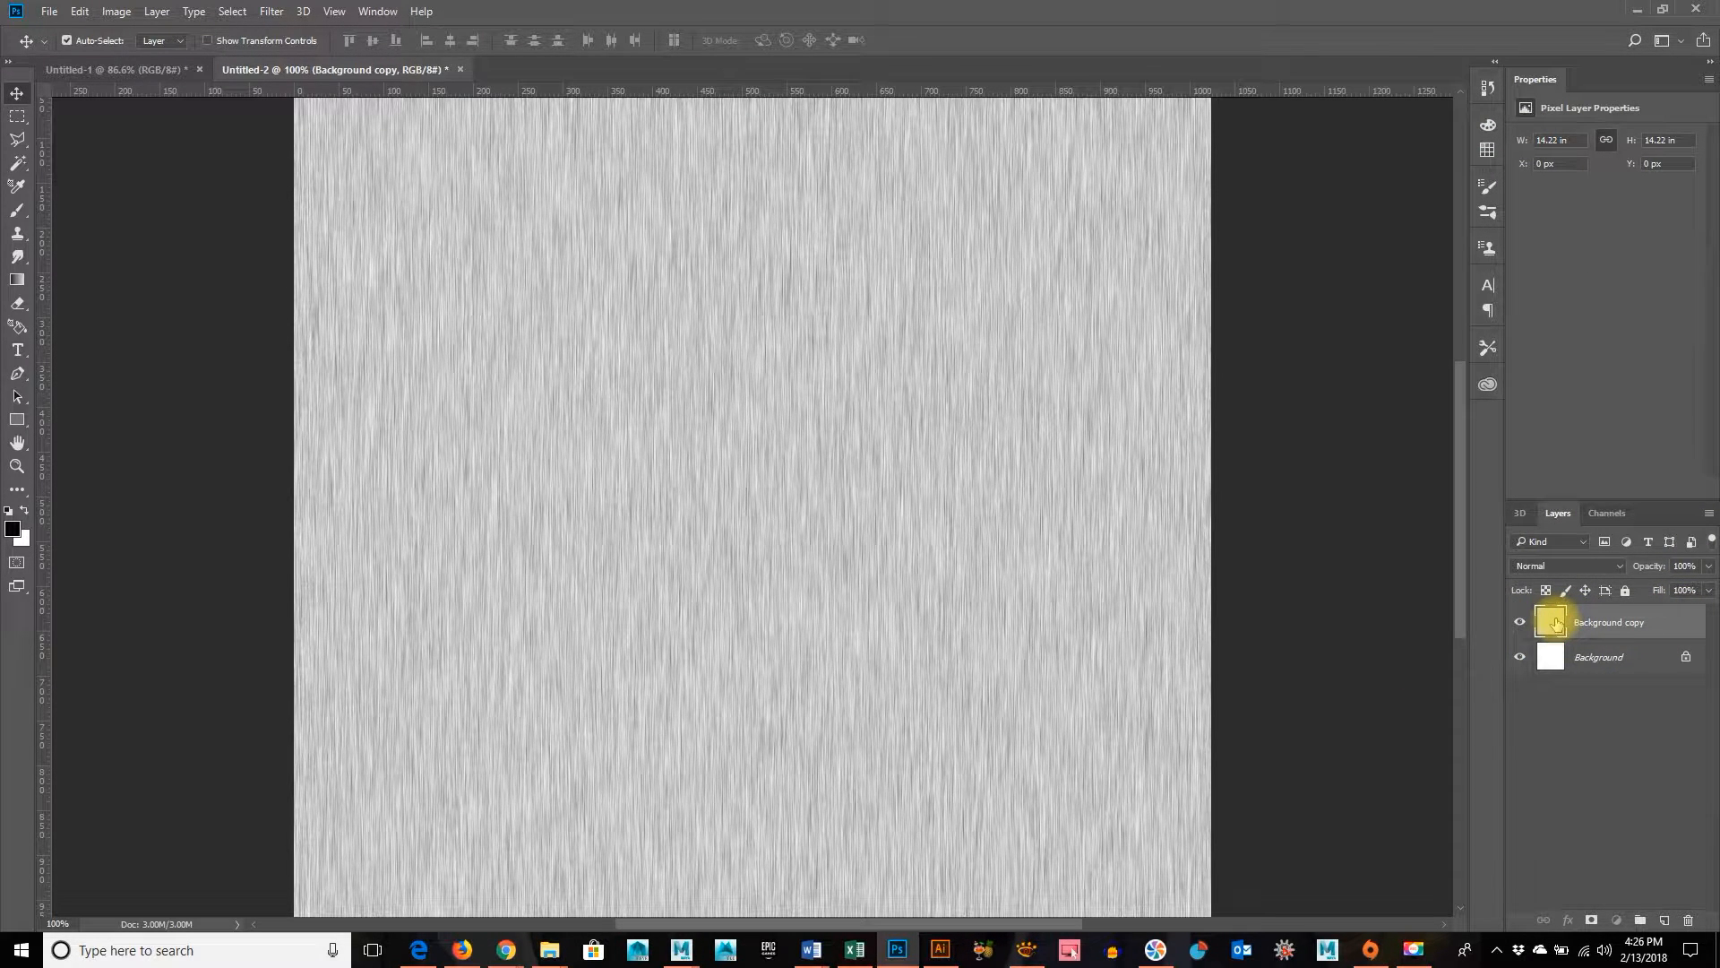
Duplicate the streaked Background copy layer and rename the original below it Vertical
{"action": "left_click_drag", "start_coordinate": [1556, 622], "coordinate": [1665, 920]}
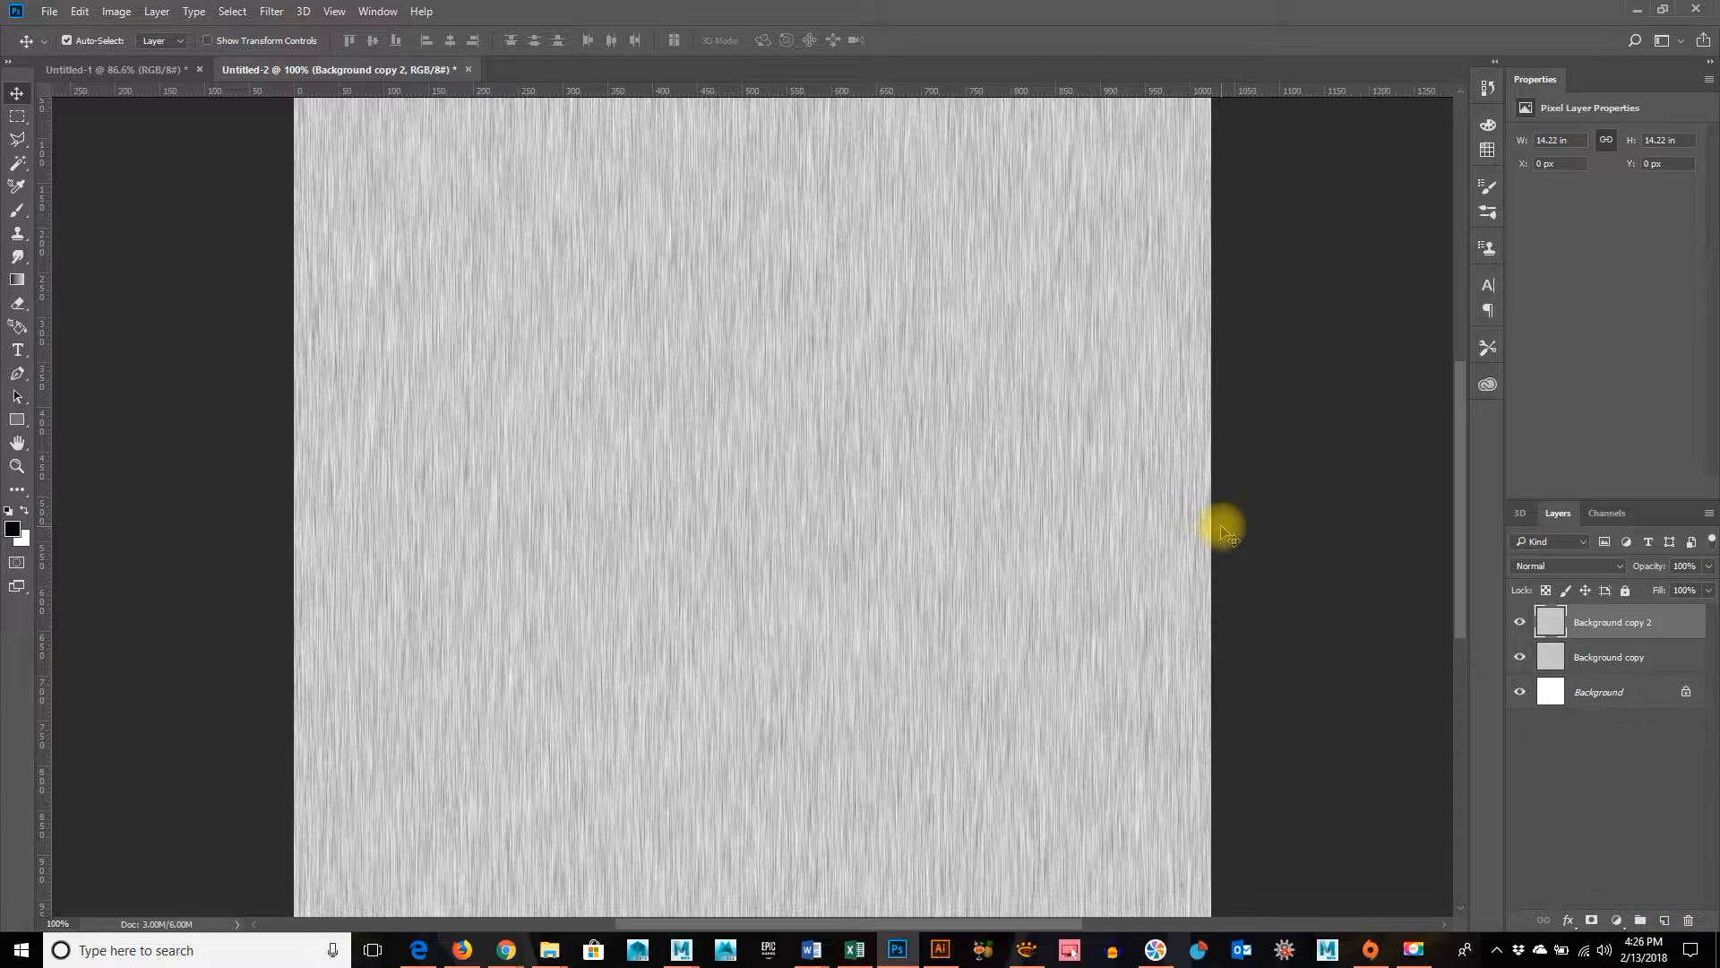
{"action": "key", "text": "ctrl+minus"}
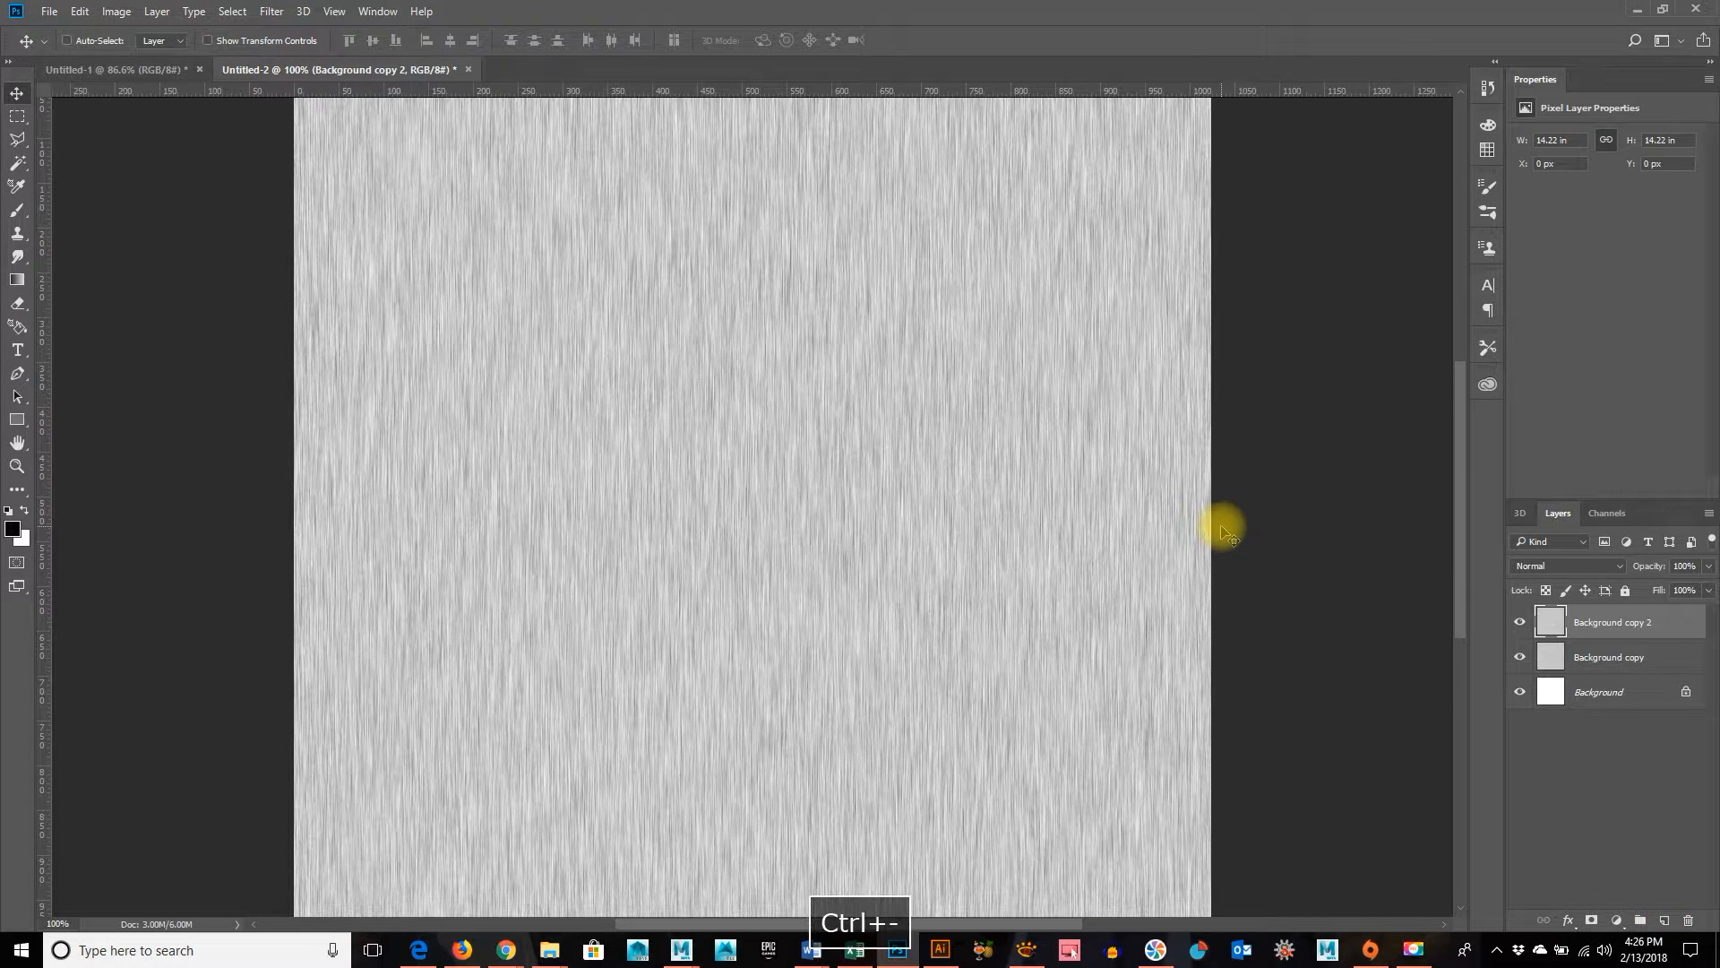
{"action": "double_click", "coordinate": [1604, 658]}
{"action": "type", "text": "Vertic"}
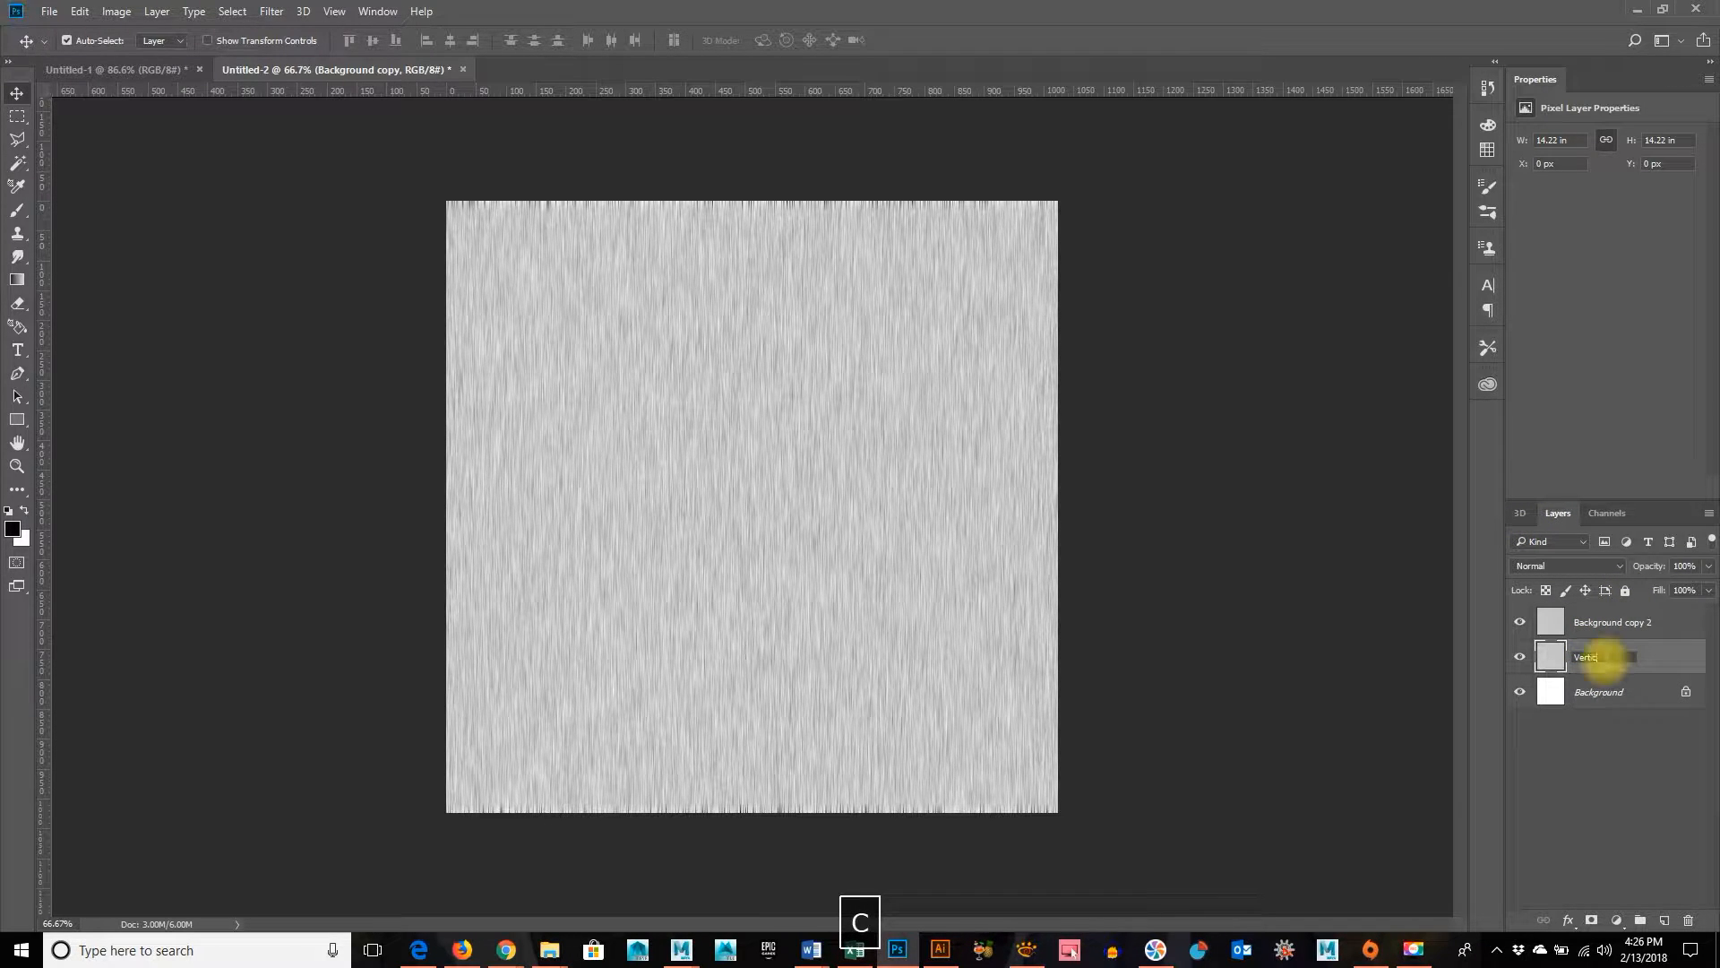
{"action": "type", "text": "al"}
{"action": "key", "text": "Return"}
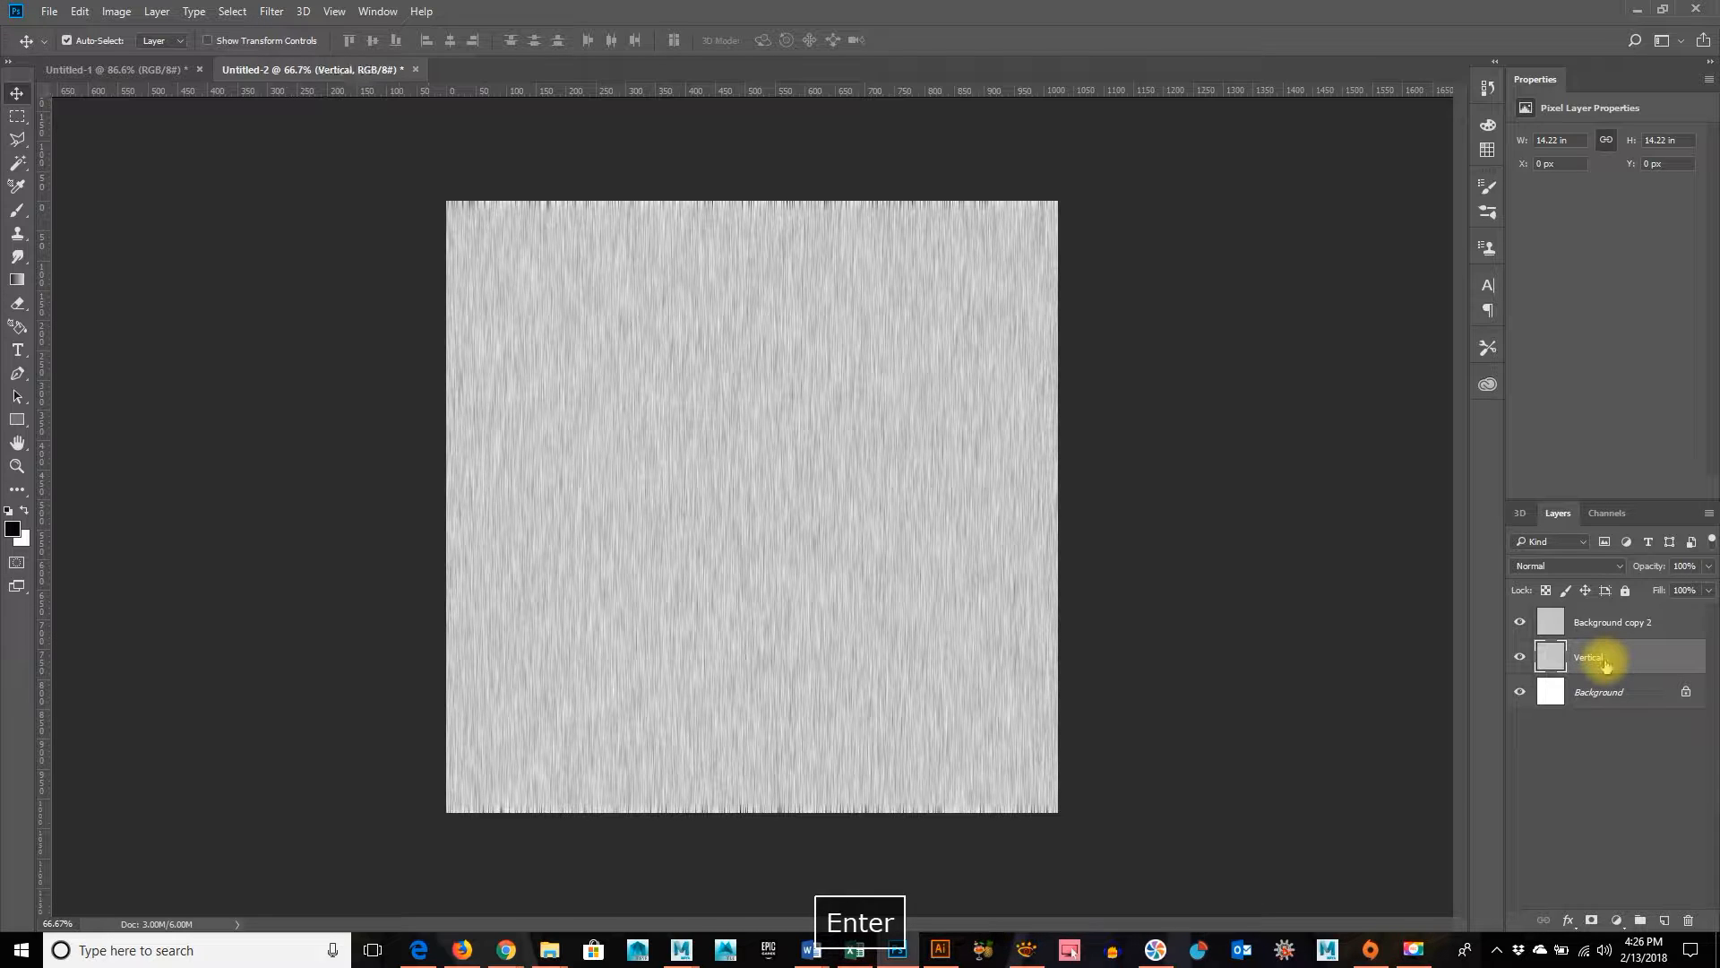
Rename the Background copy 2 layer as Horizontal
{"action": "double_click", "coordinate": [1629, 621]}
{"action": "type", "text": "H"}
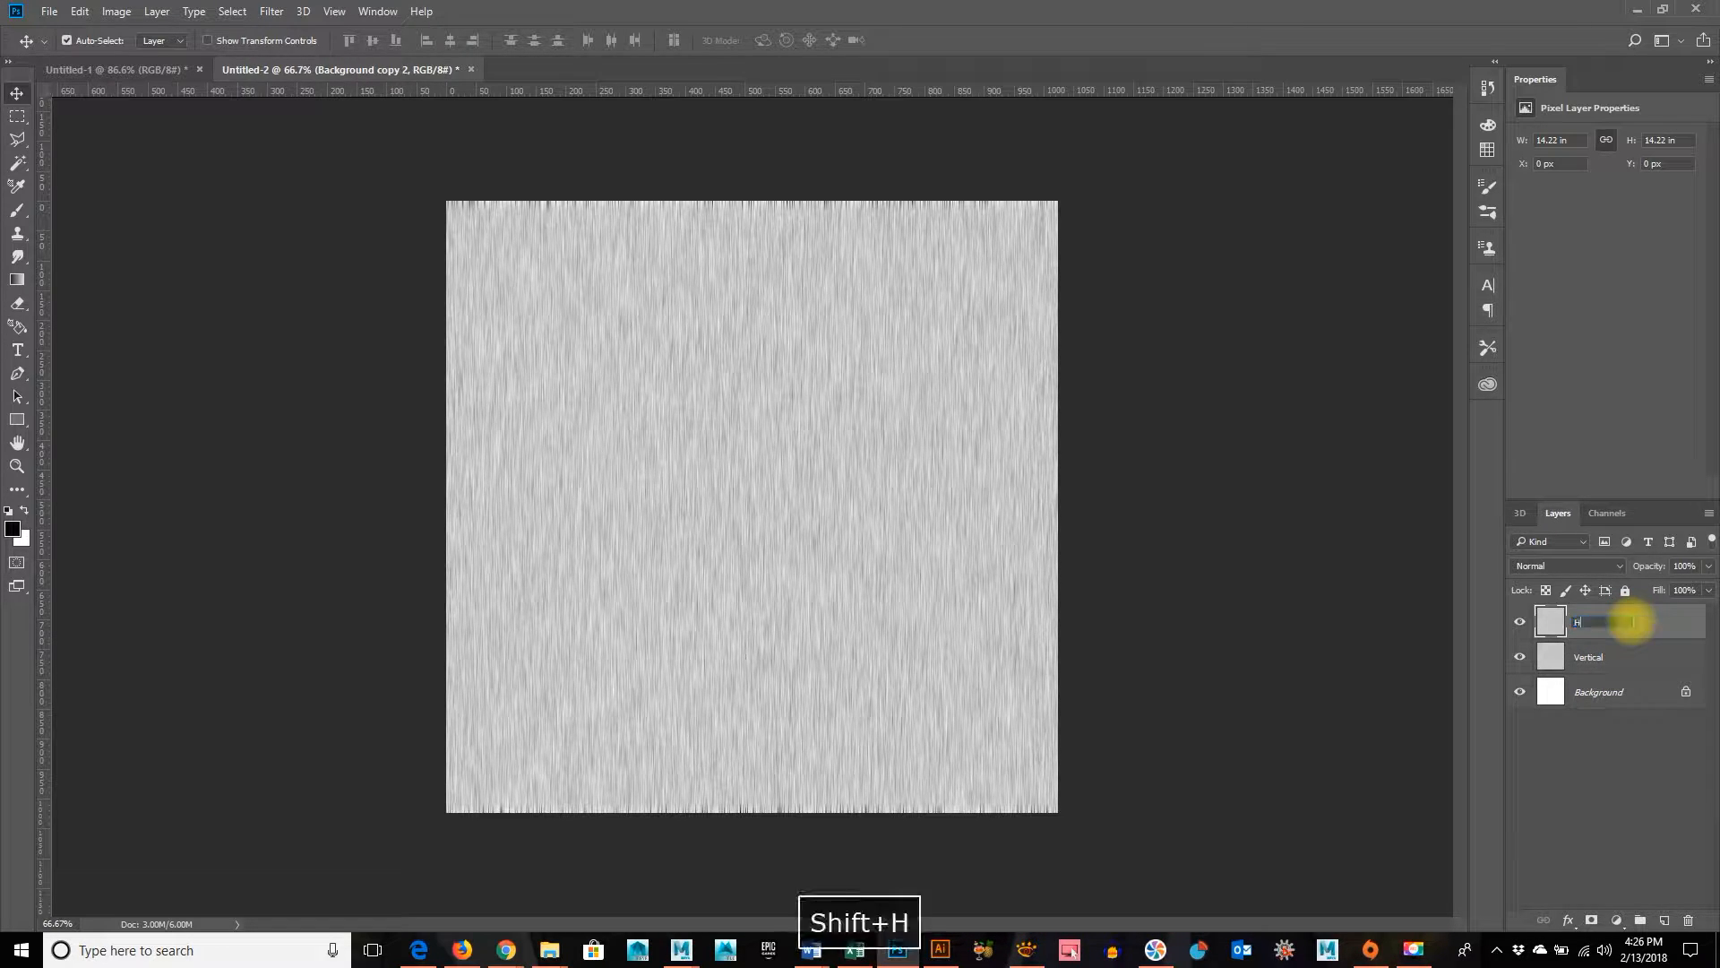
{"action": "type", "text": "orizontal"}
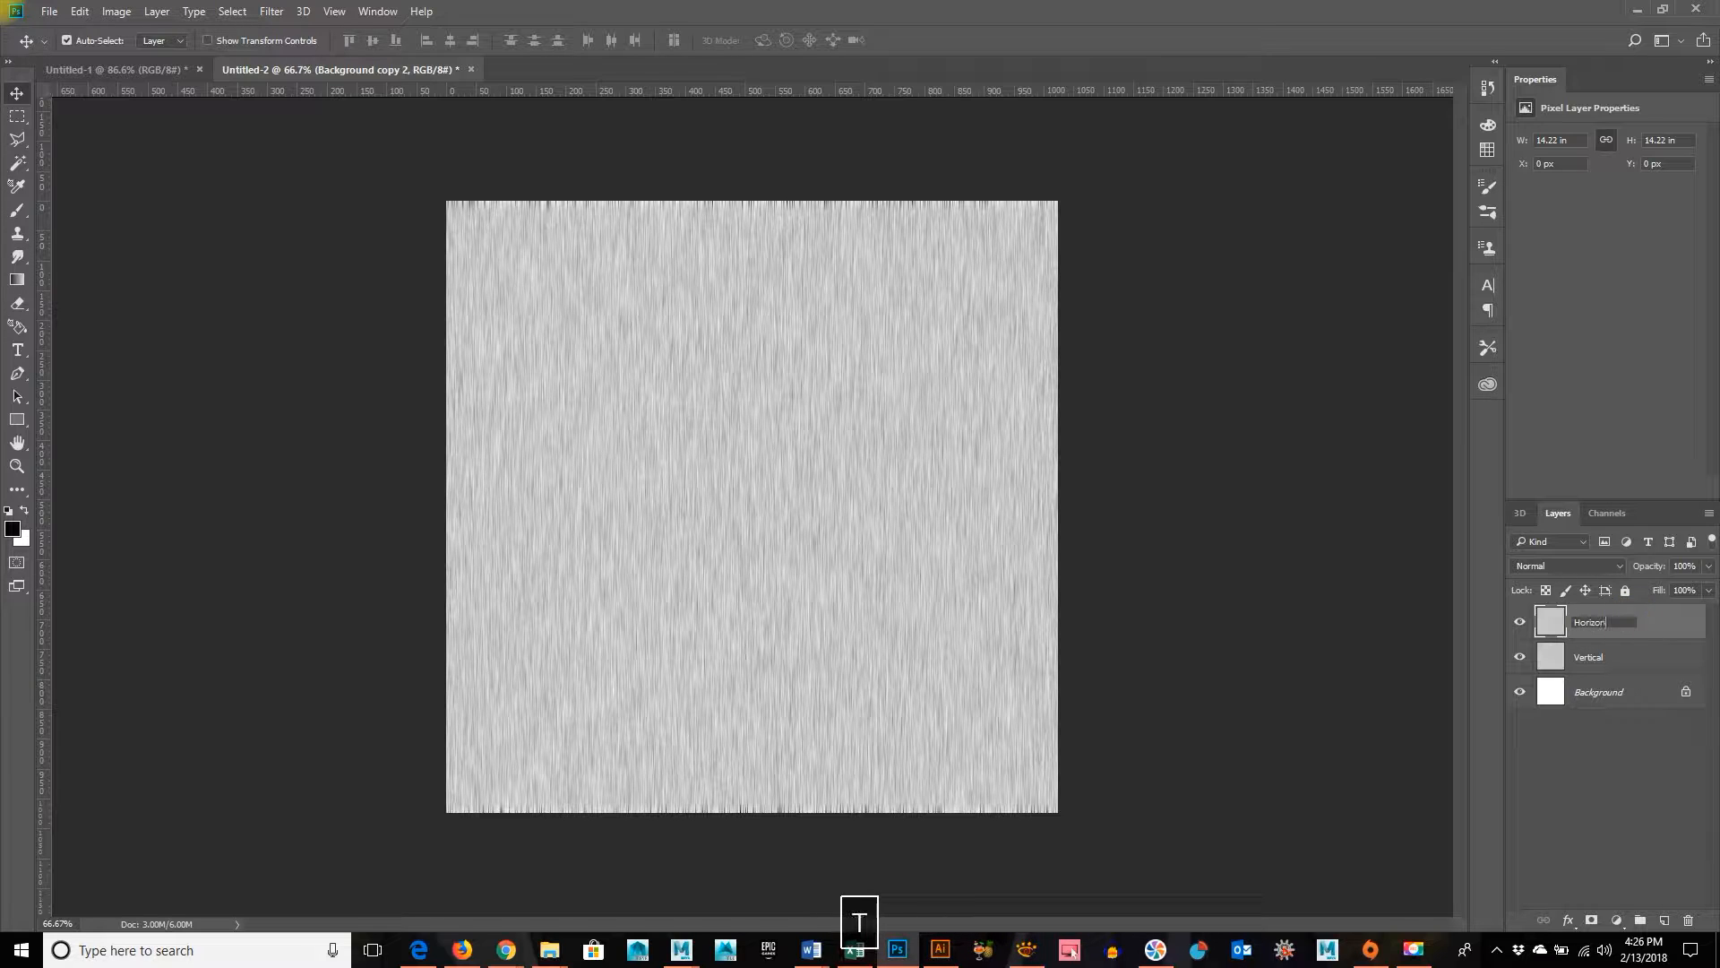
{"action": "key", "text": "Return"}
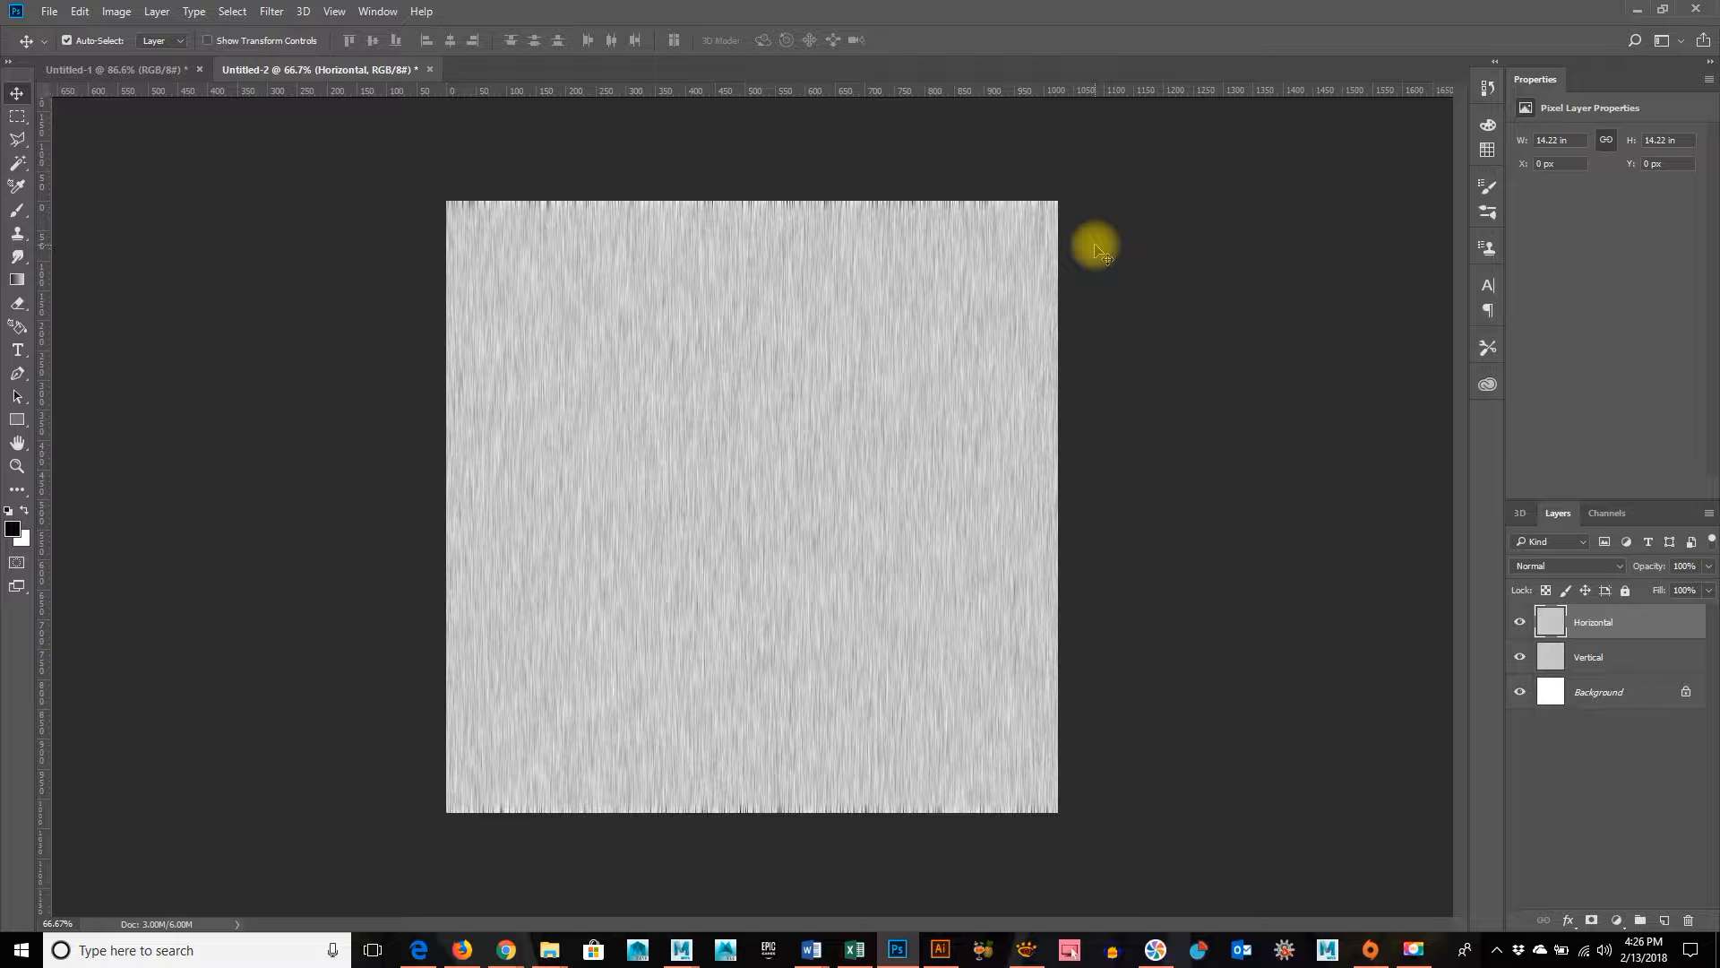
Rotate the Horizontal layer 90 degrees with Free Transform so its streaks run sideways
{"action": "key", "text": "ctrl+t"}
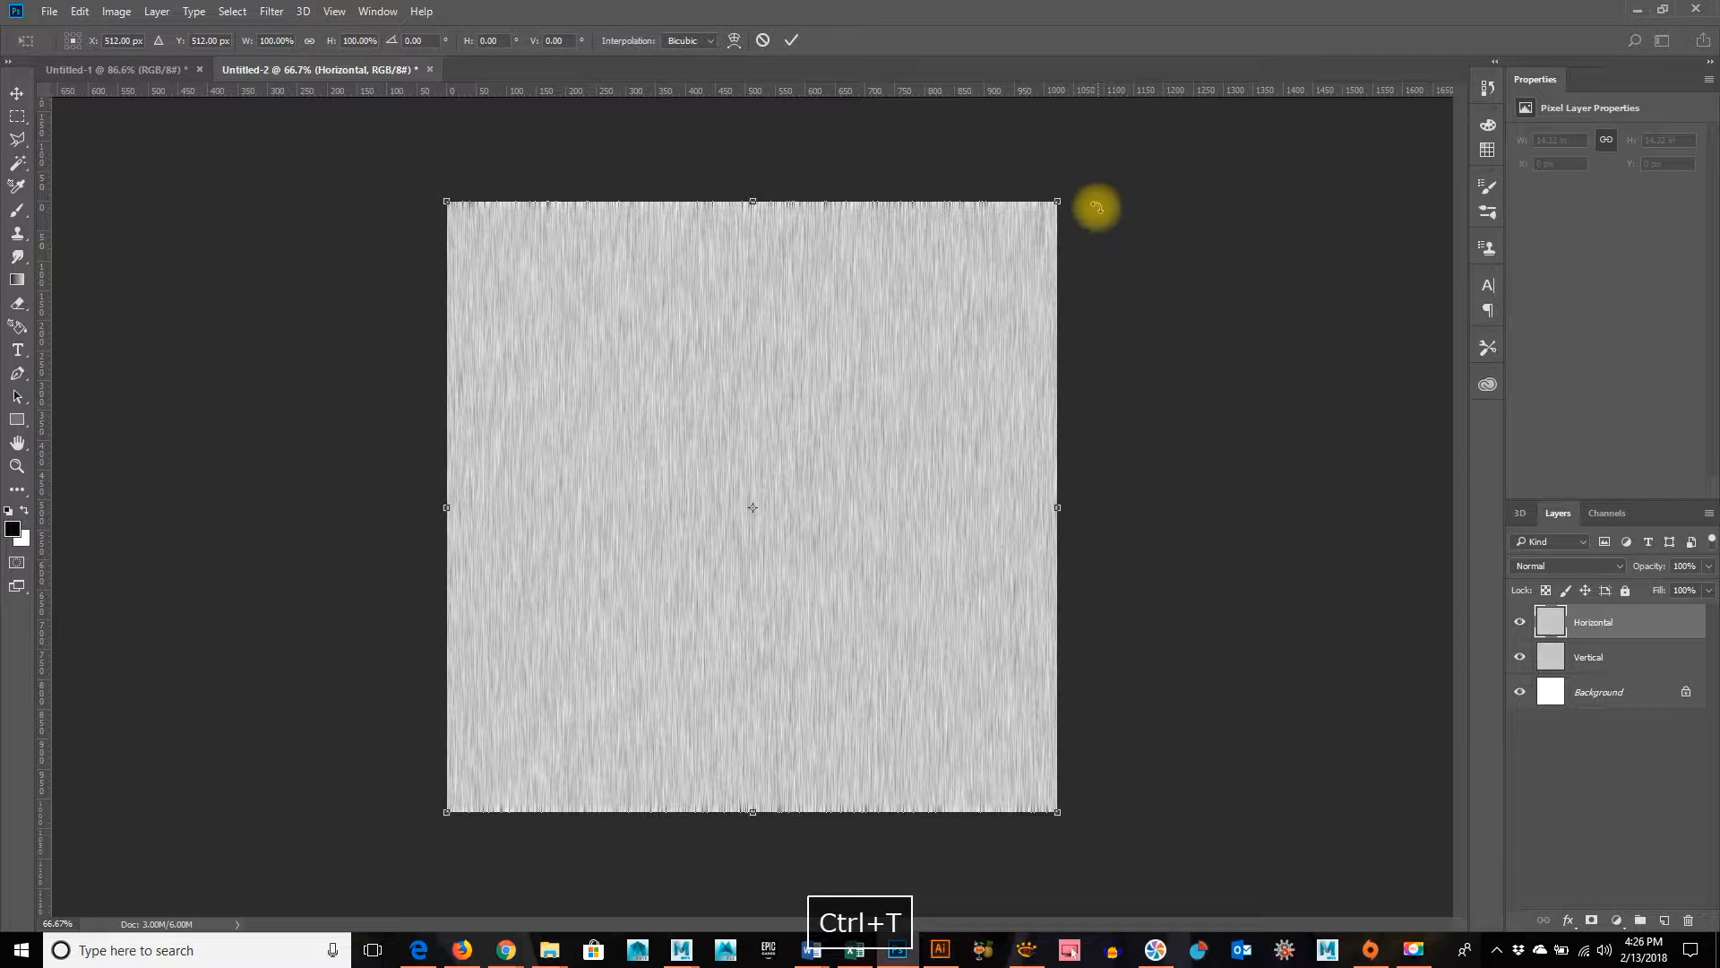
{"action": "left_click_drag", "start_coordinate": [1080, 162], "coordinate": [1135, 917]}
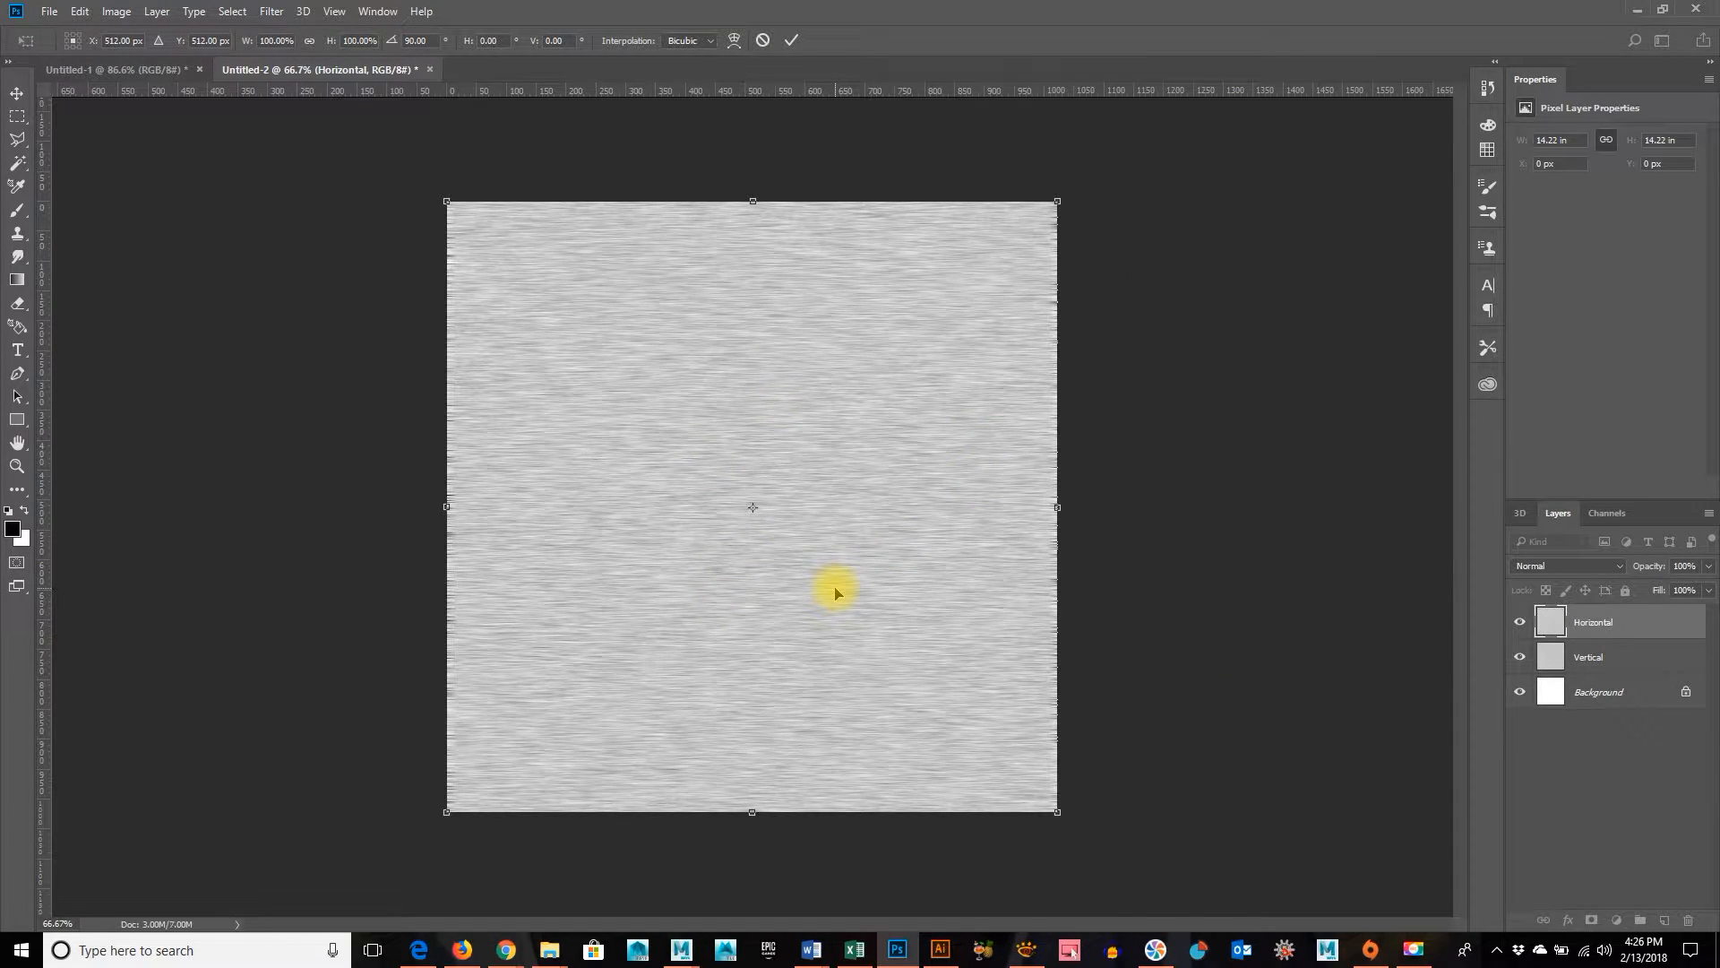
{"action": "key", "text": "Return"}
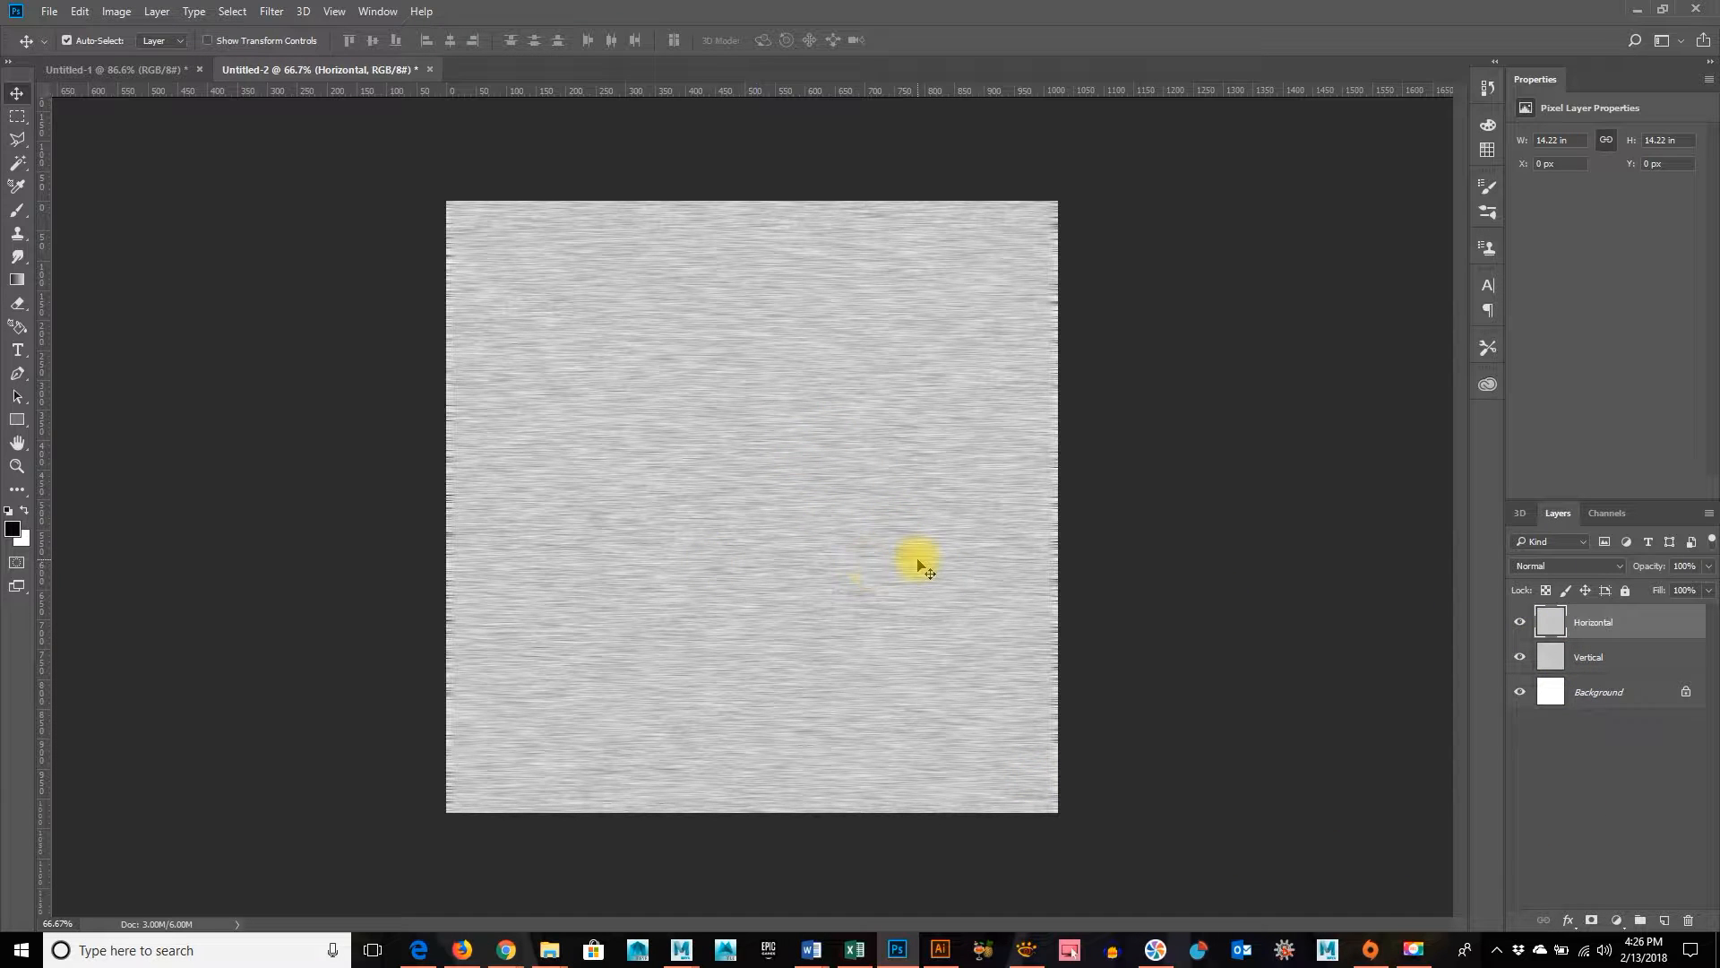
Set the Horizontal layer's blend mode to Darken to combine it with the Vertical layer's streaks
{"action": "key", "text": "ctrl+plus"}
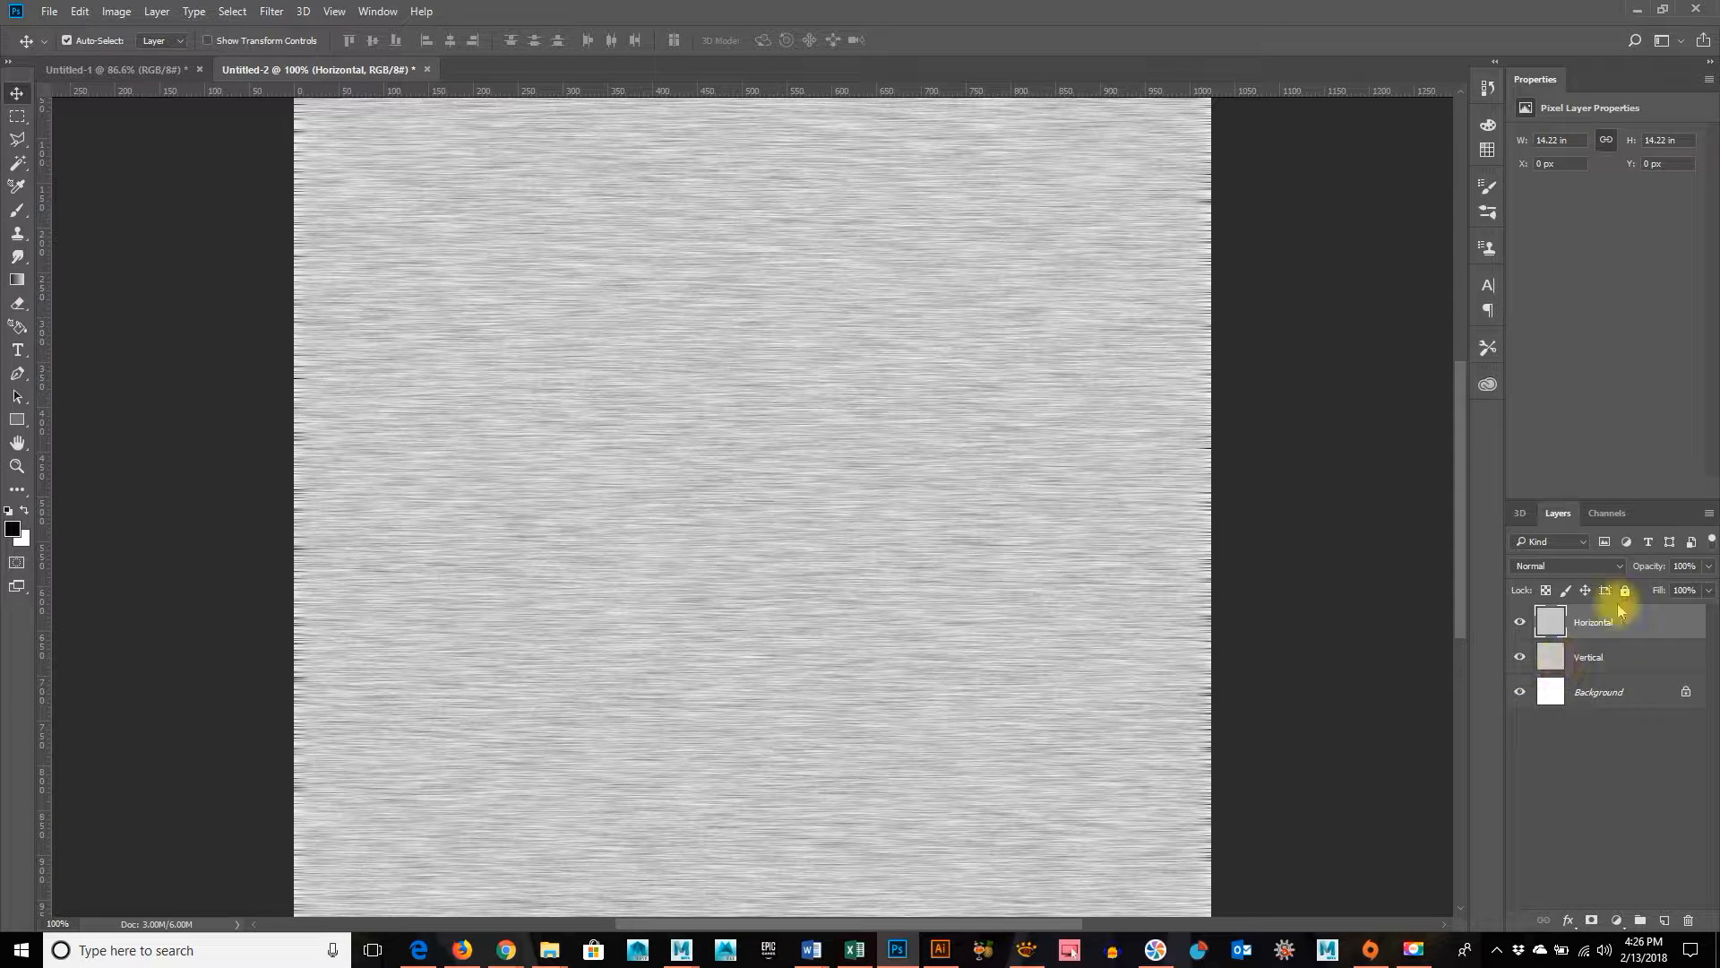
{"action": "left_click", "coordinate": [1579, 565]}
{"action": "left_click", "coordinate": [1578, 564]}
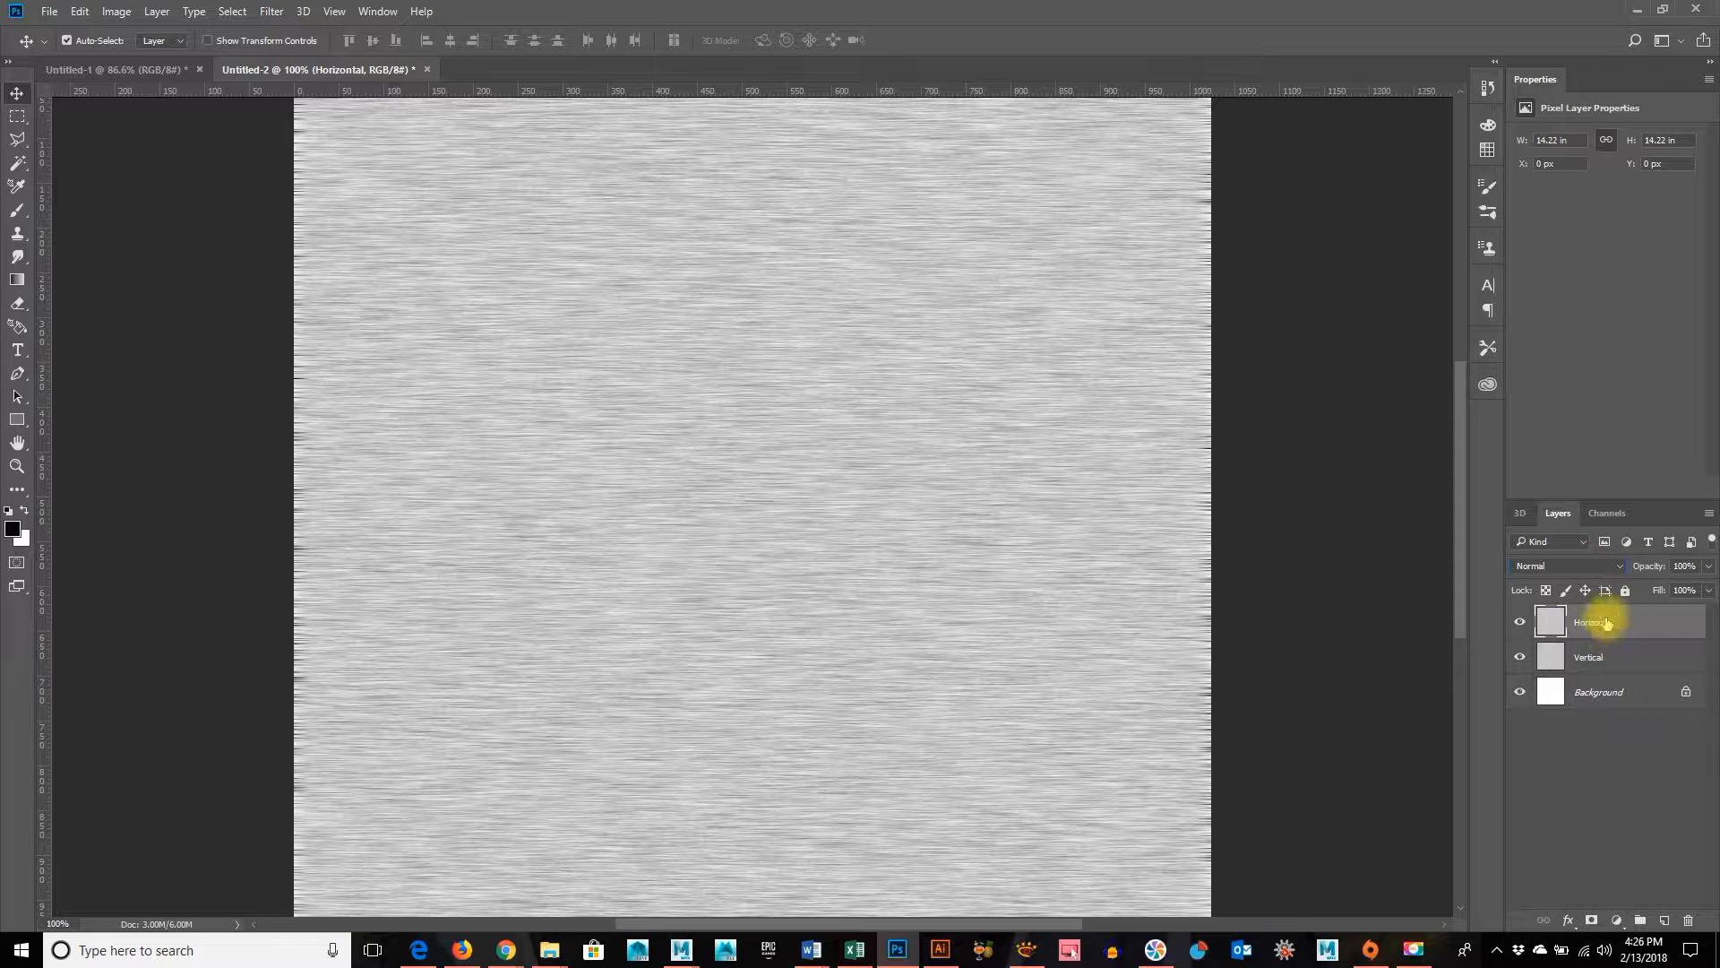
{"action": "left_click", "coordinate": [1575, 566]}
{"action": "left_click", "coordinate": [1576, 565]}
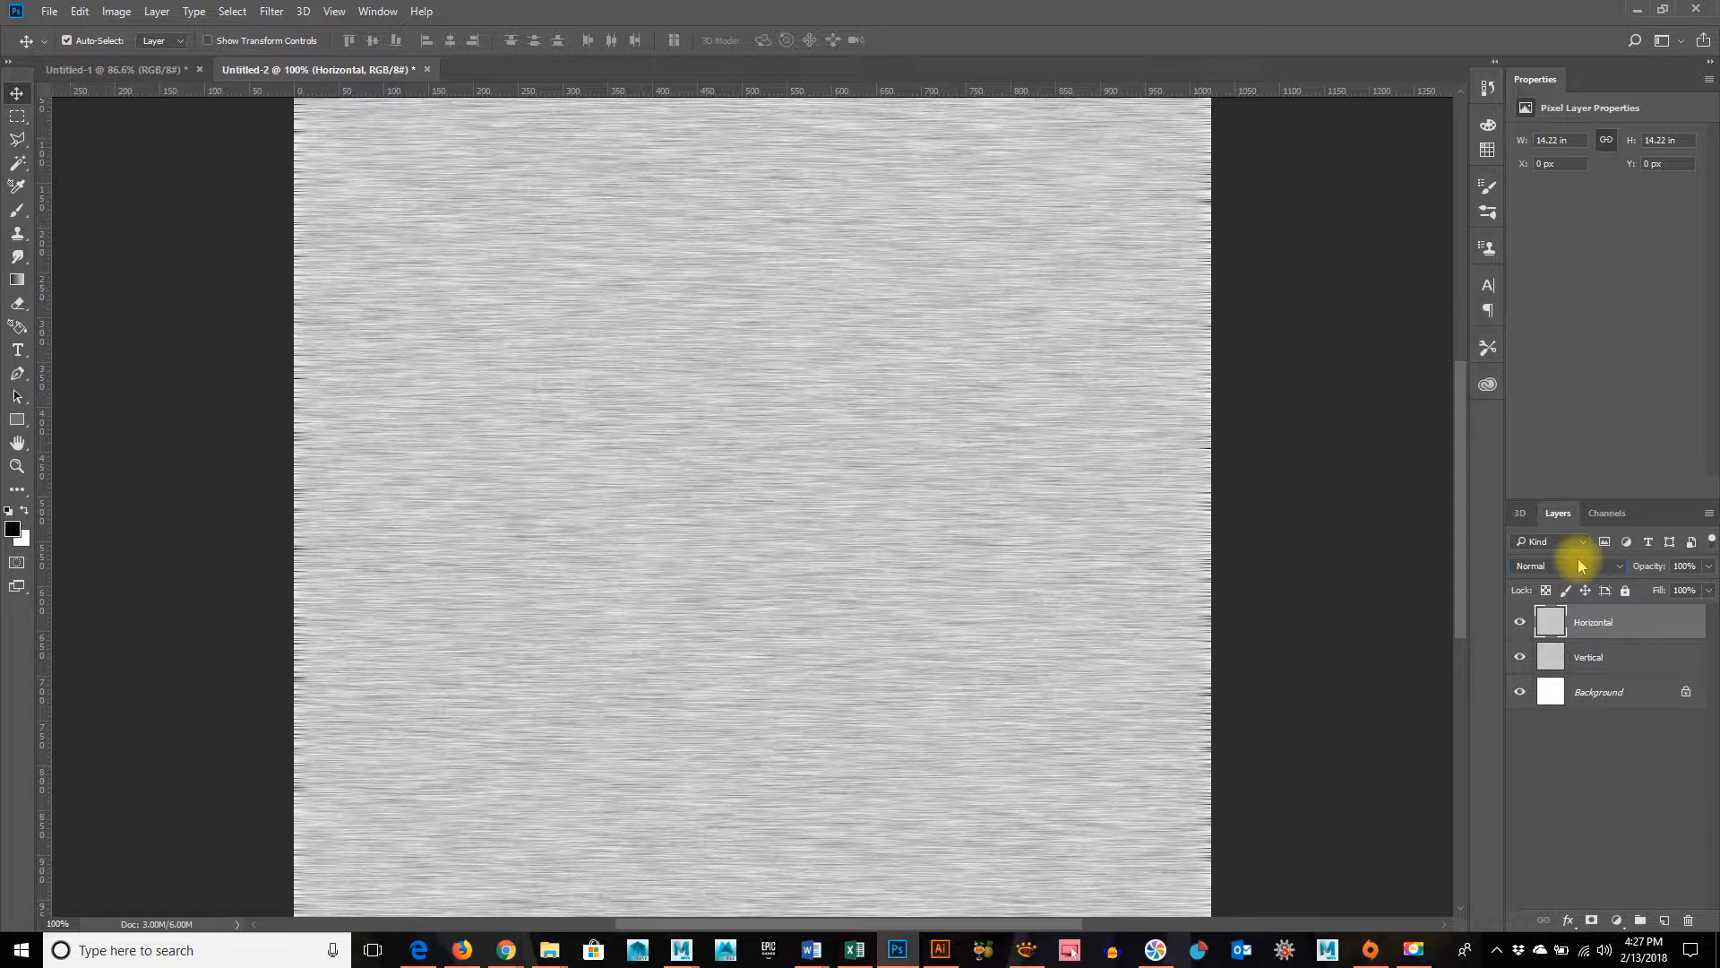
{"action": "scroll", "coordinate": [1581, 566], "scroll_direction": "down", "scroll_amount": 1}
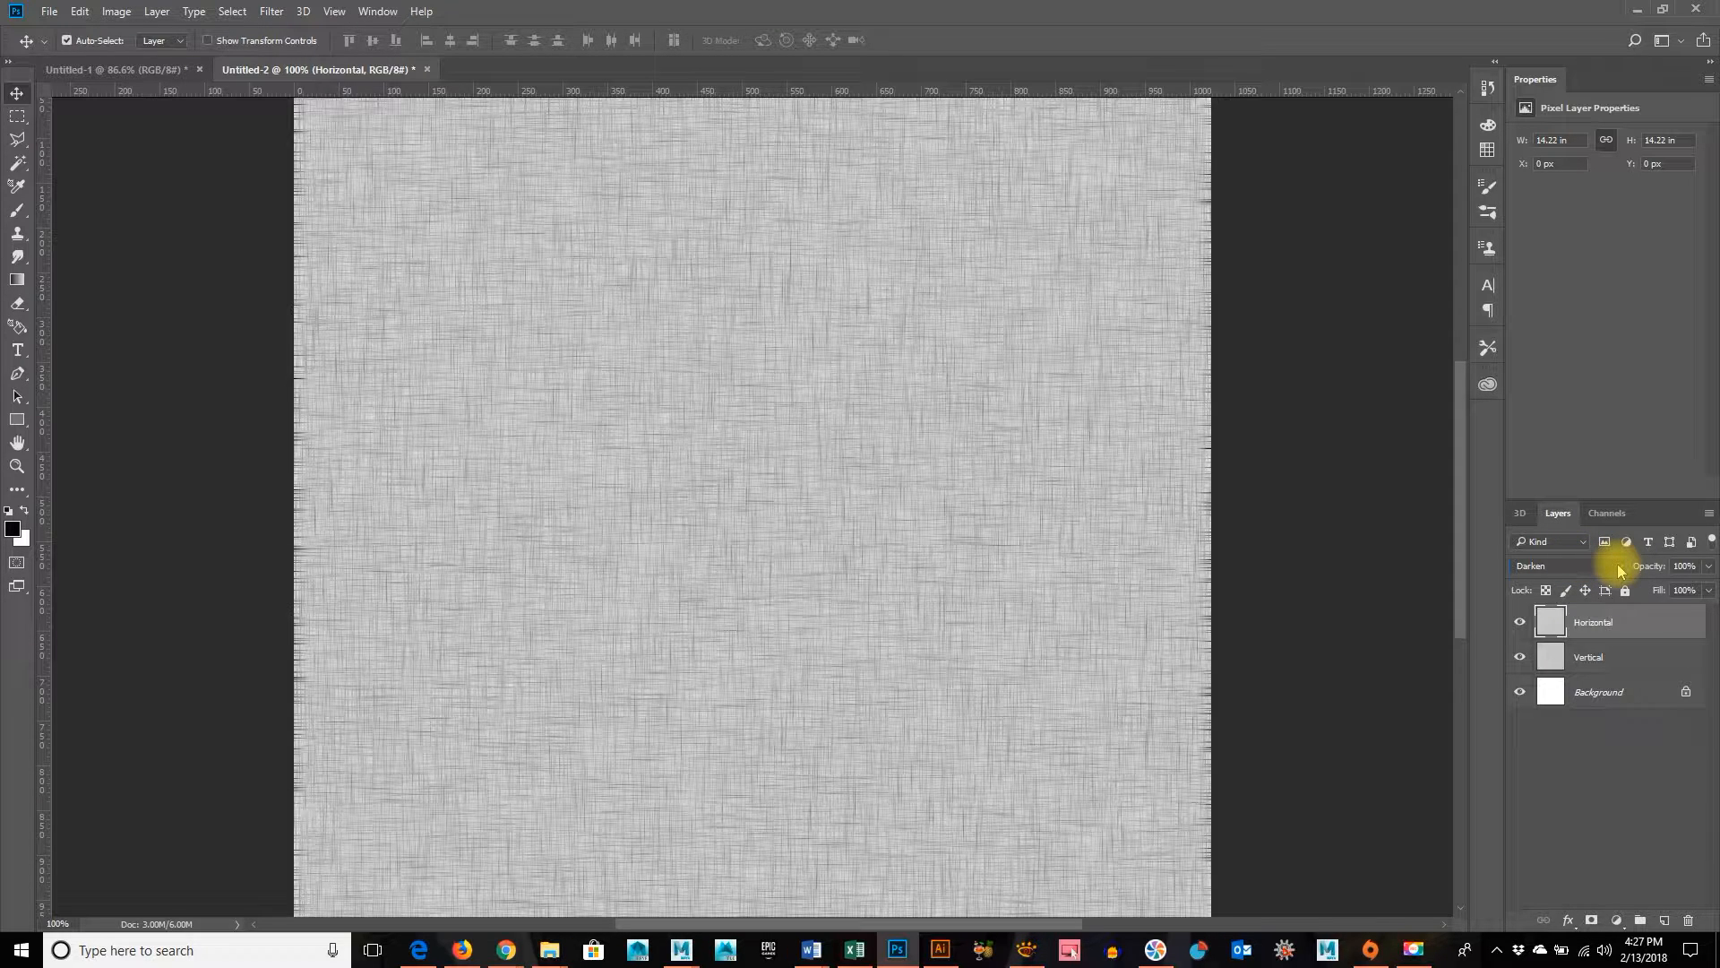
{"action": "left_click", "coordinate": [1620, 568]}
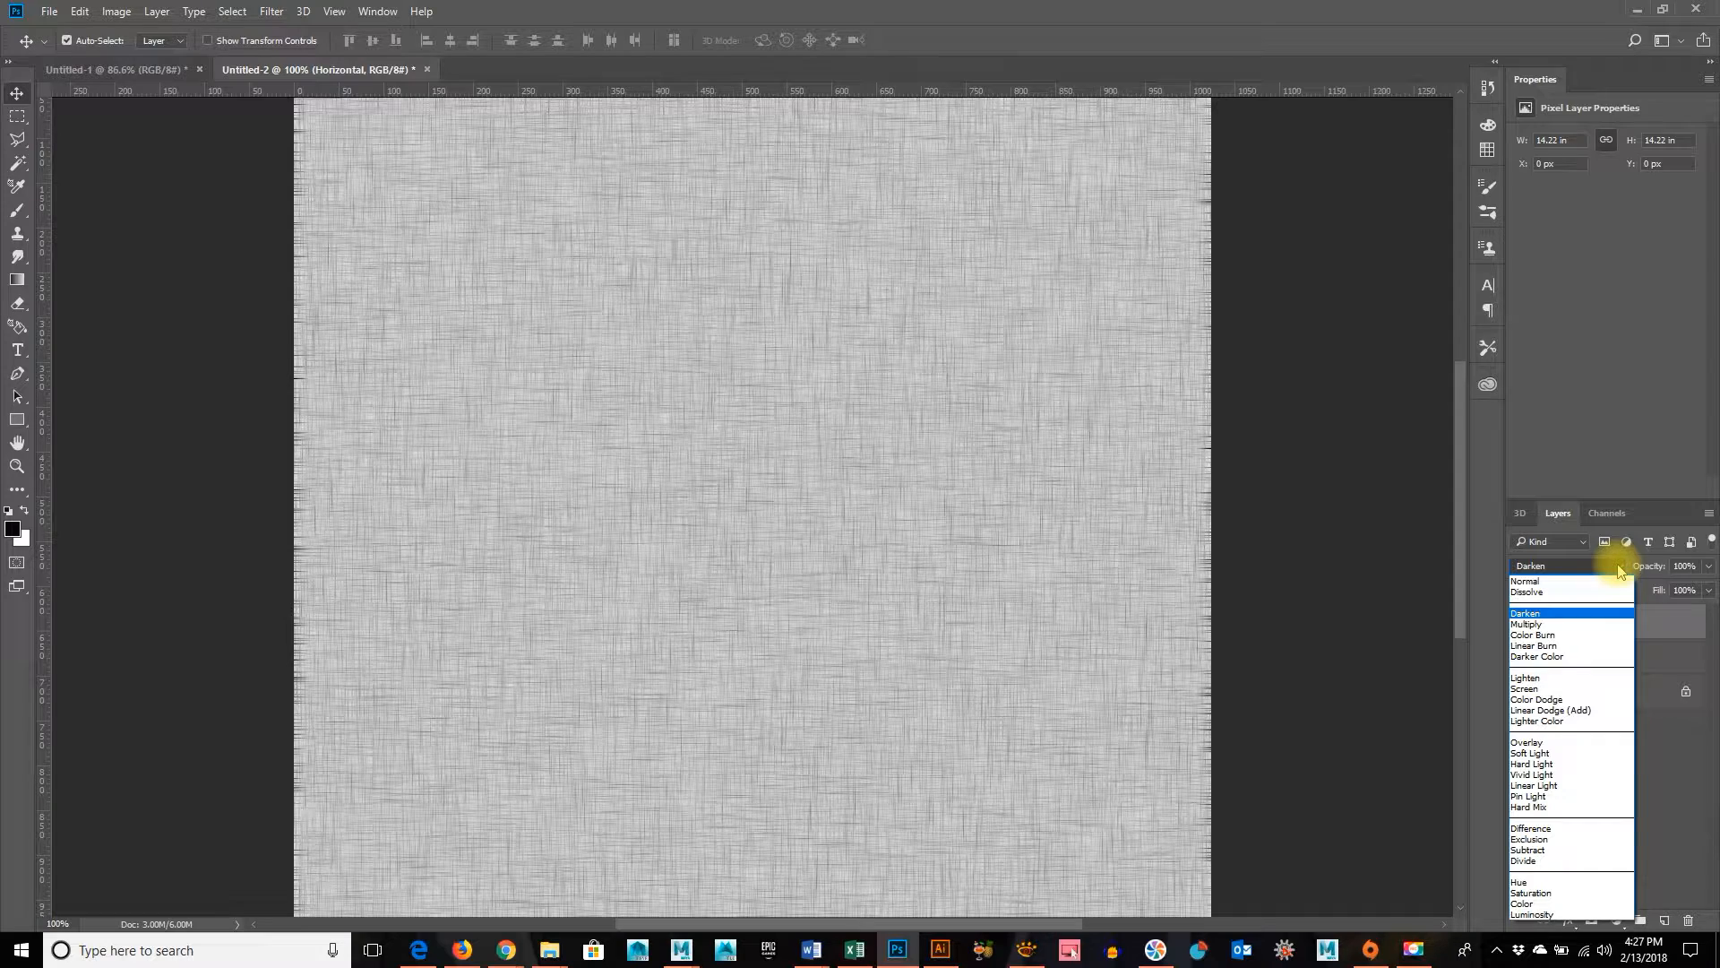
{"action": "left_click", "coordinate": [1575, 612]}
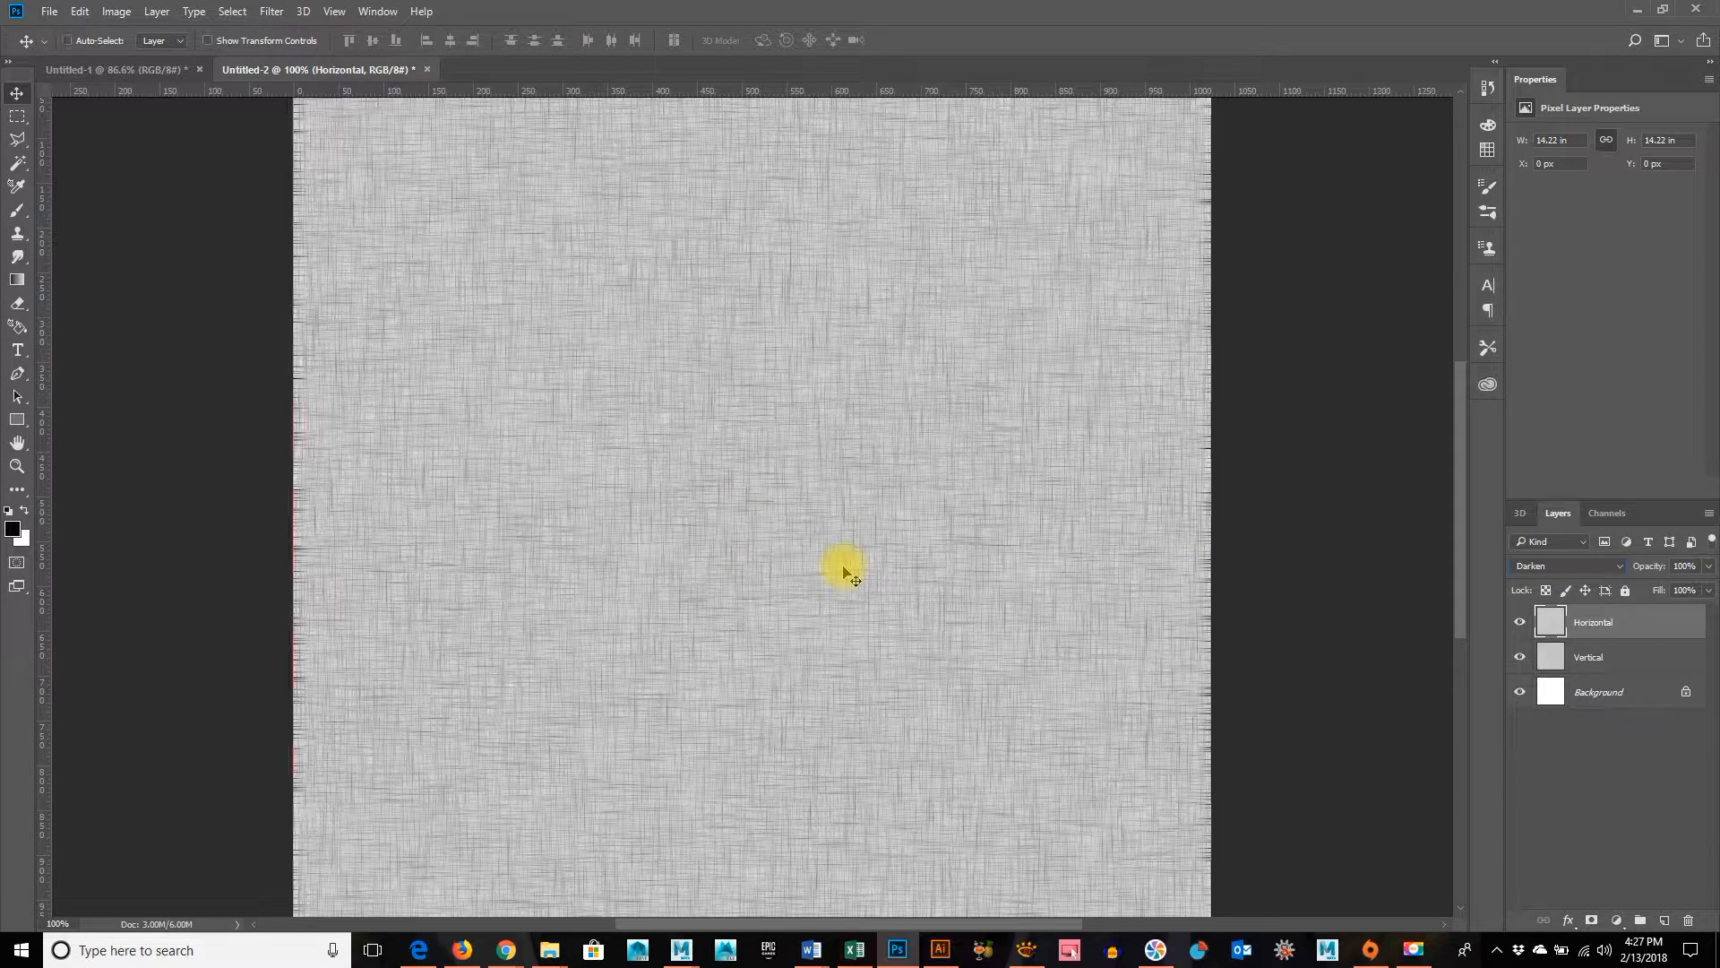
Try Multiply, Linear Burn and Darker Color on the Horizontal layer, set its blend mode to Lighten, and check the weave with the layer hidden and shown
{"action": "key", "text": "ctrl+equal"}
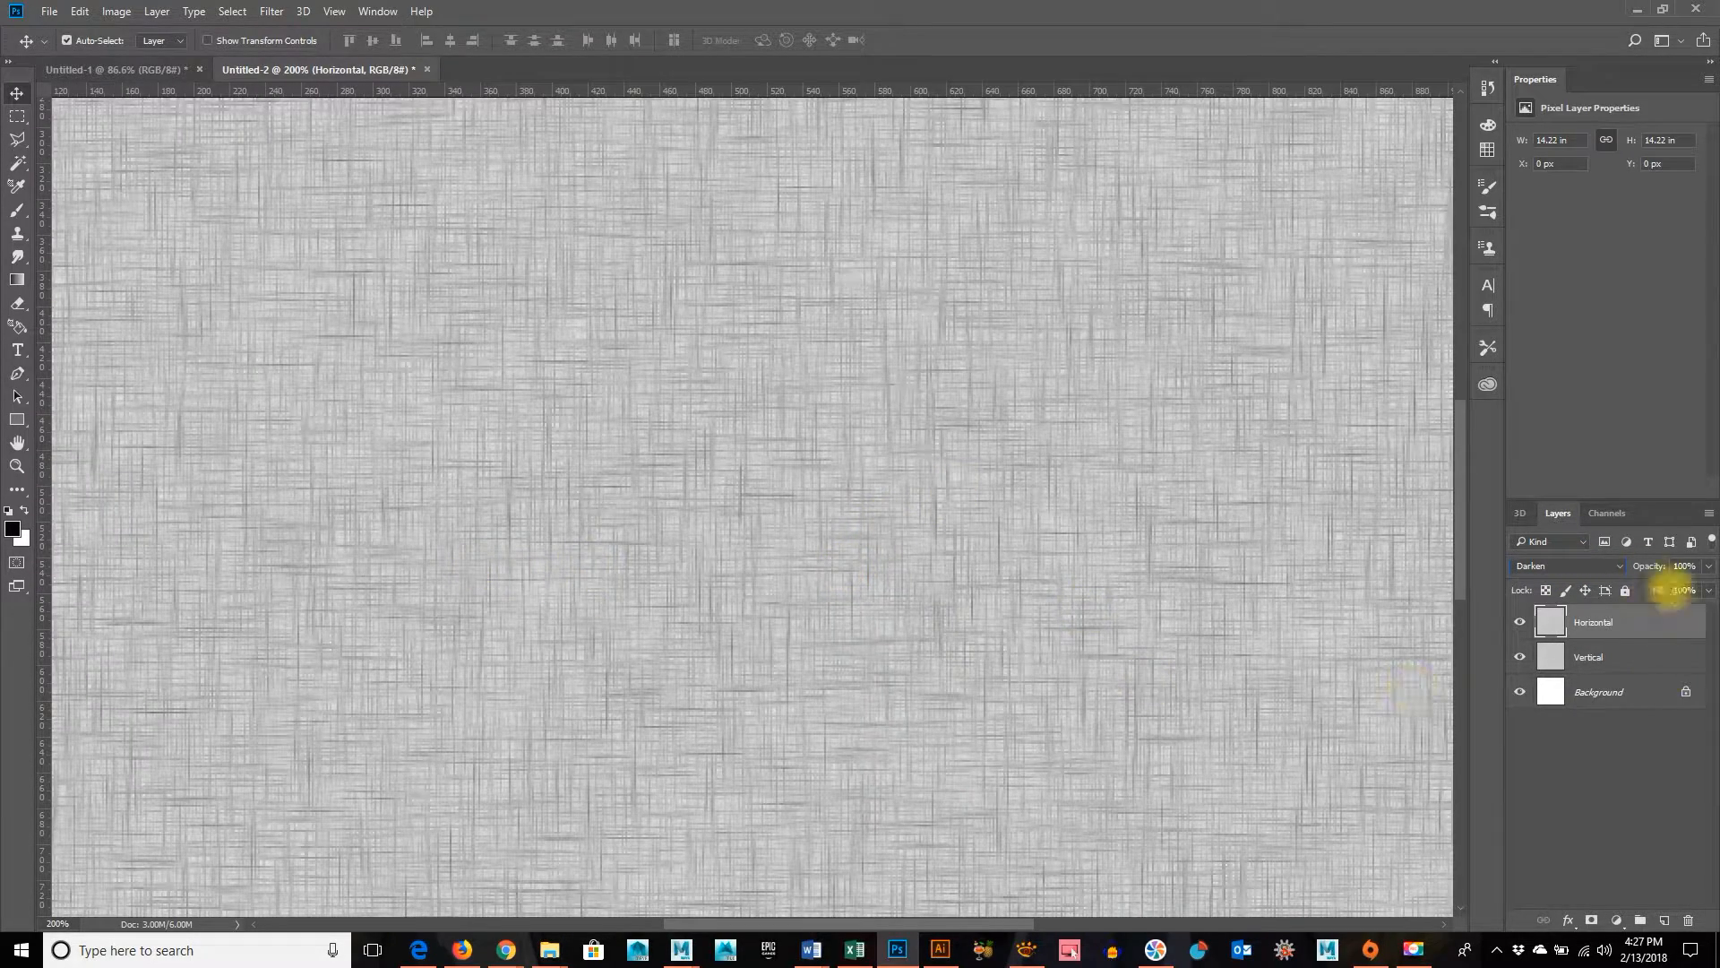
{"action": "scroll", "coordinate": [1588, 574], "scroll_direction": "down", "scroll_amount": 1}
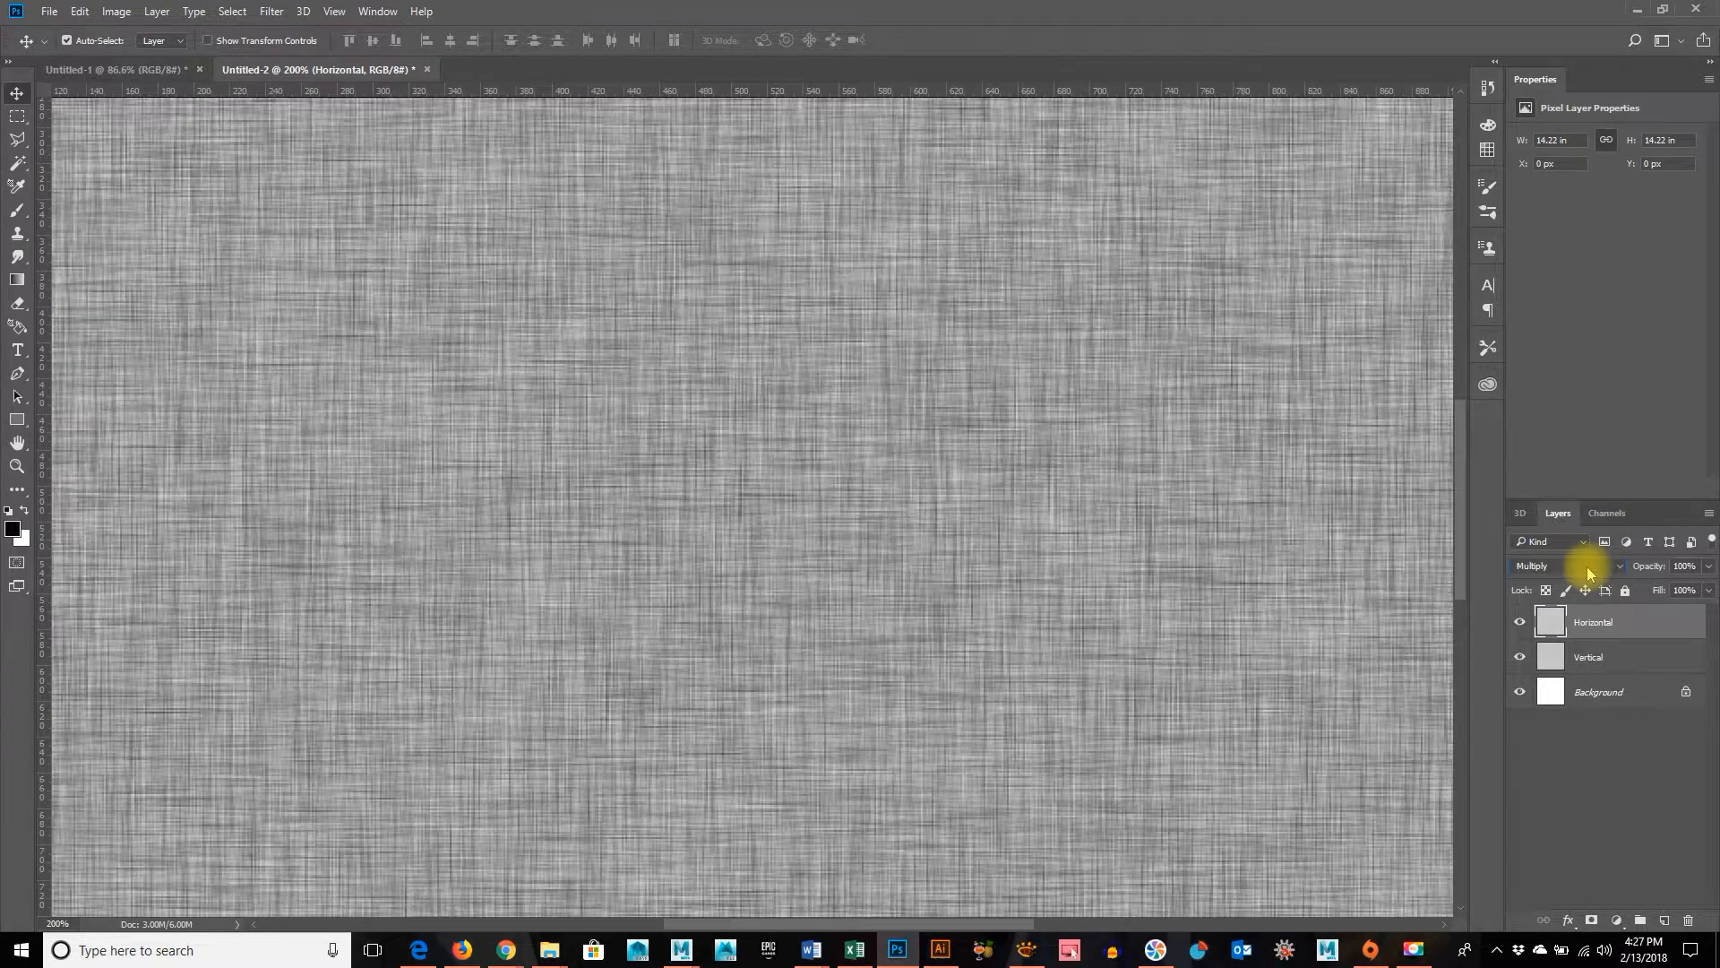
{"action": "scroll", "coordinate": [1588, 573], "scroll_direction": "down", "scroll_amount": 1}
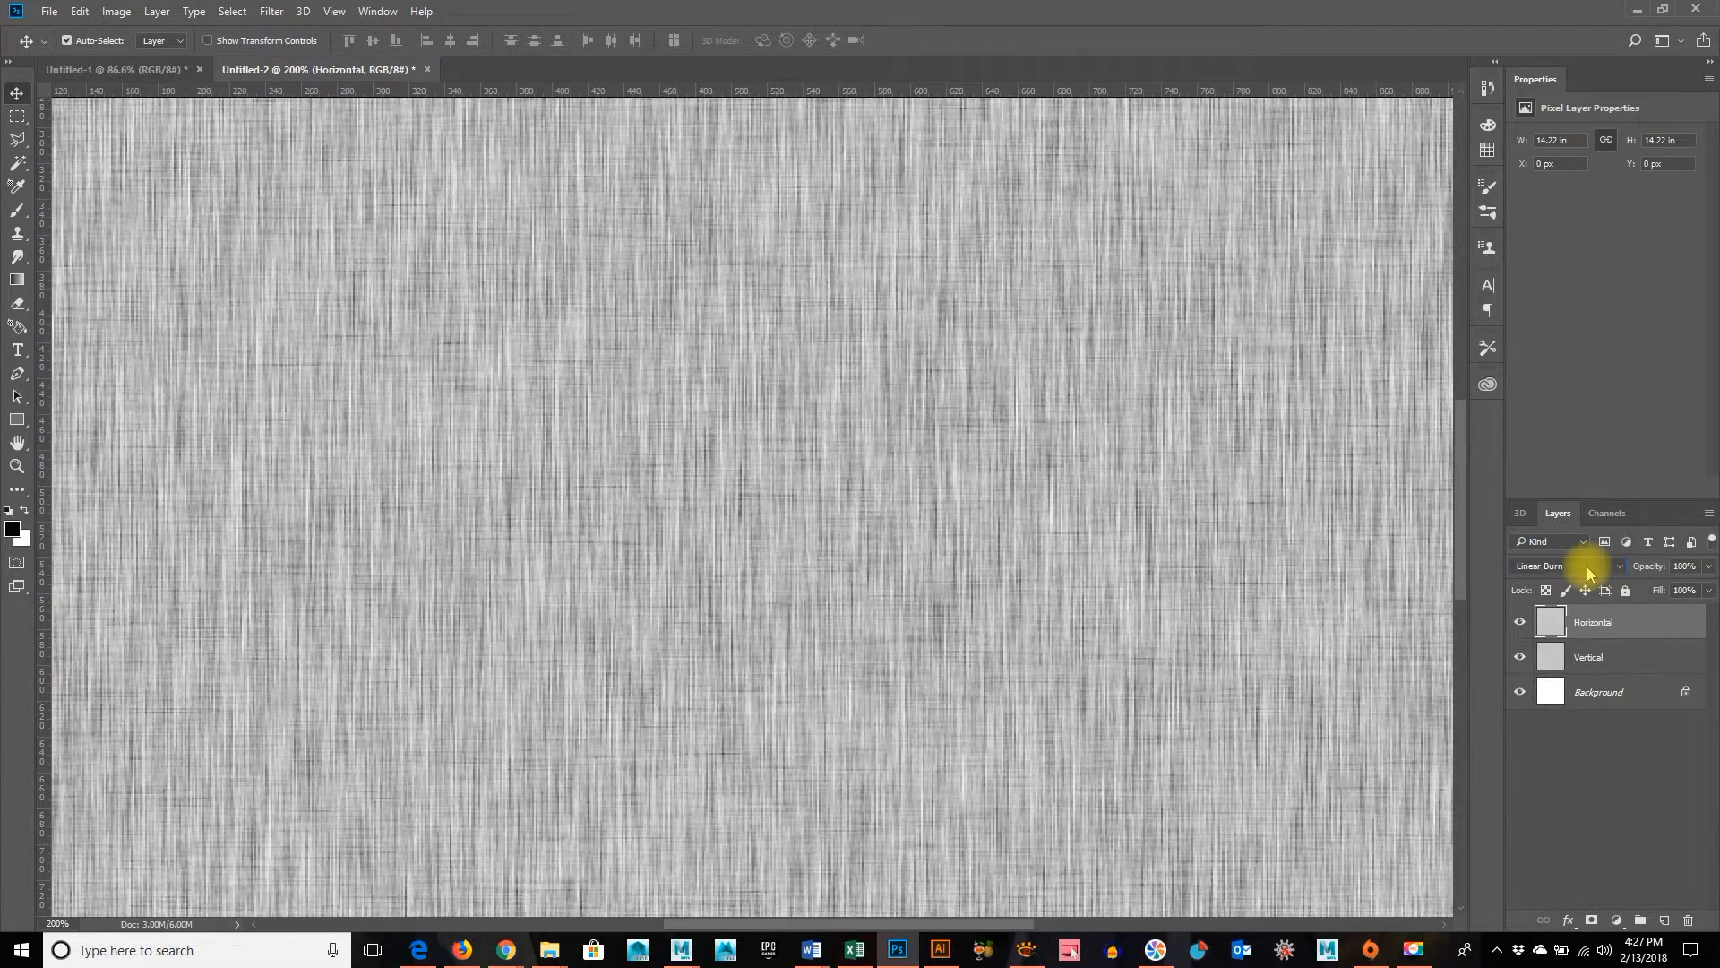
{"action": "scroll", "coordinate": [1588, 573], "scroll_direction": "down", "scroll_amount": 1}
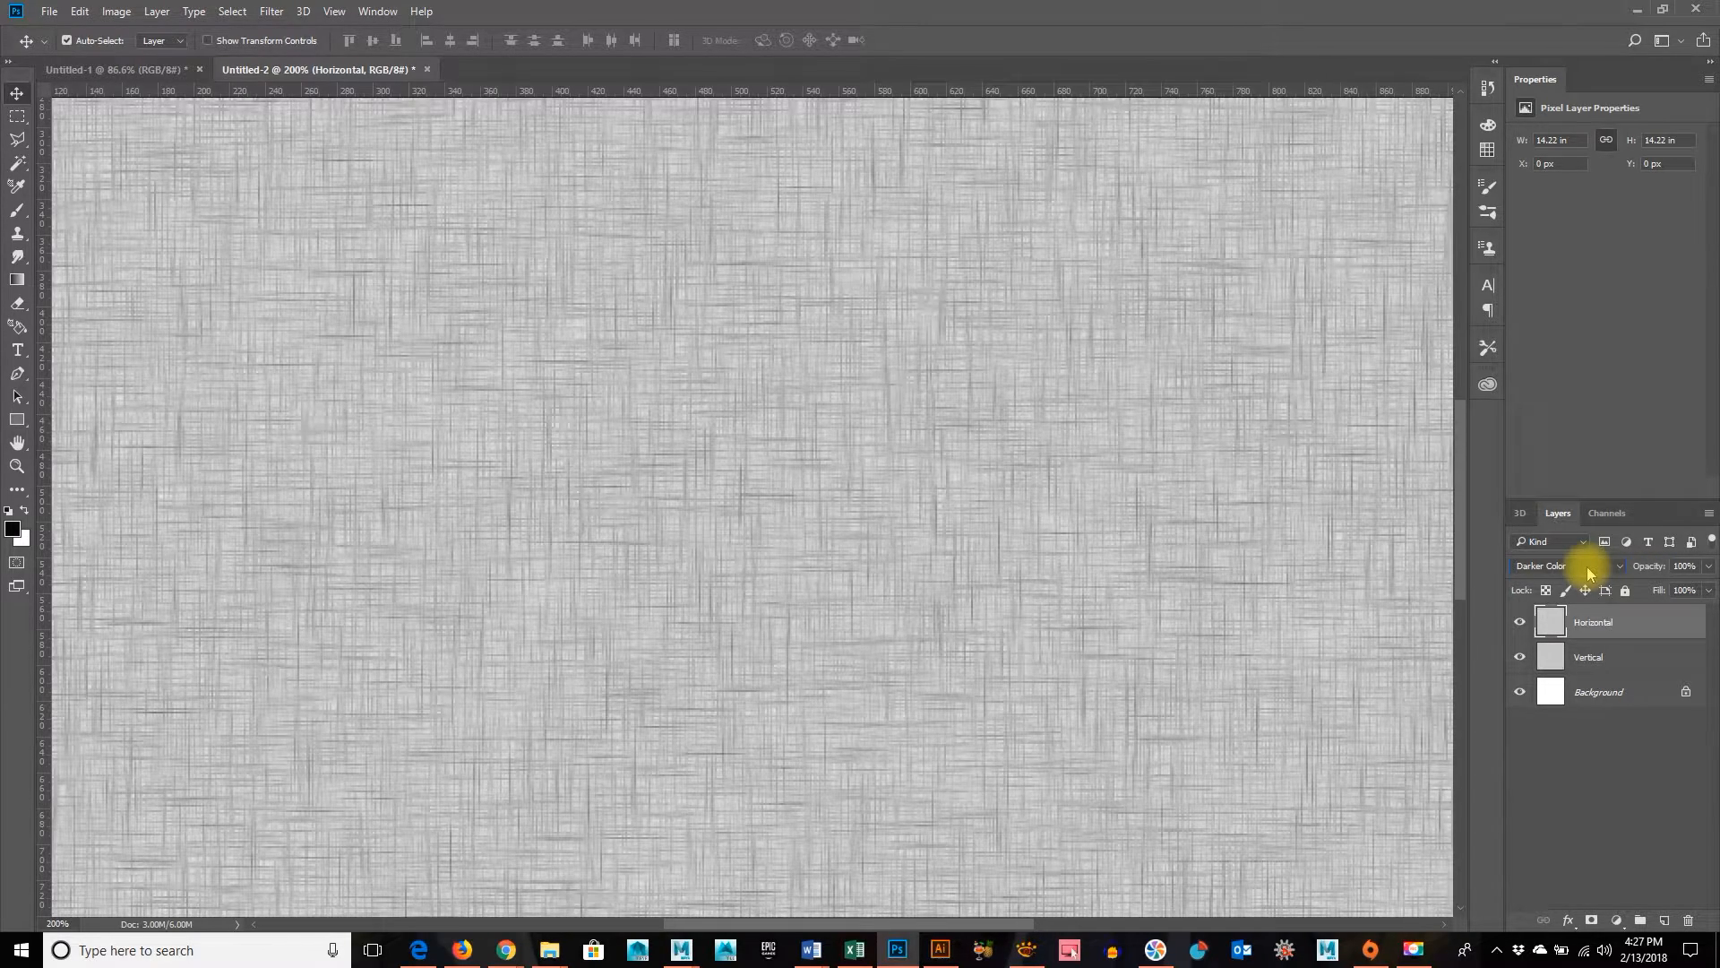
{"action": "key", "text": "ctrl+minus"}
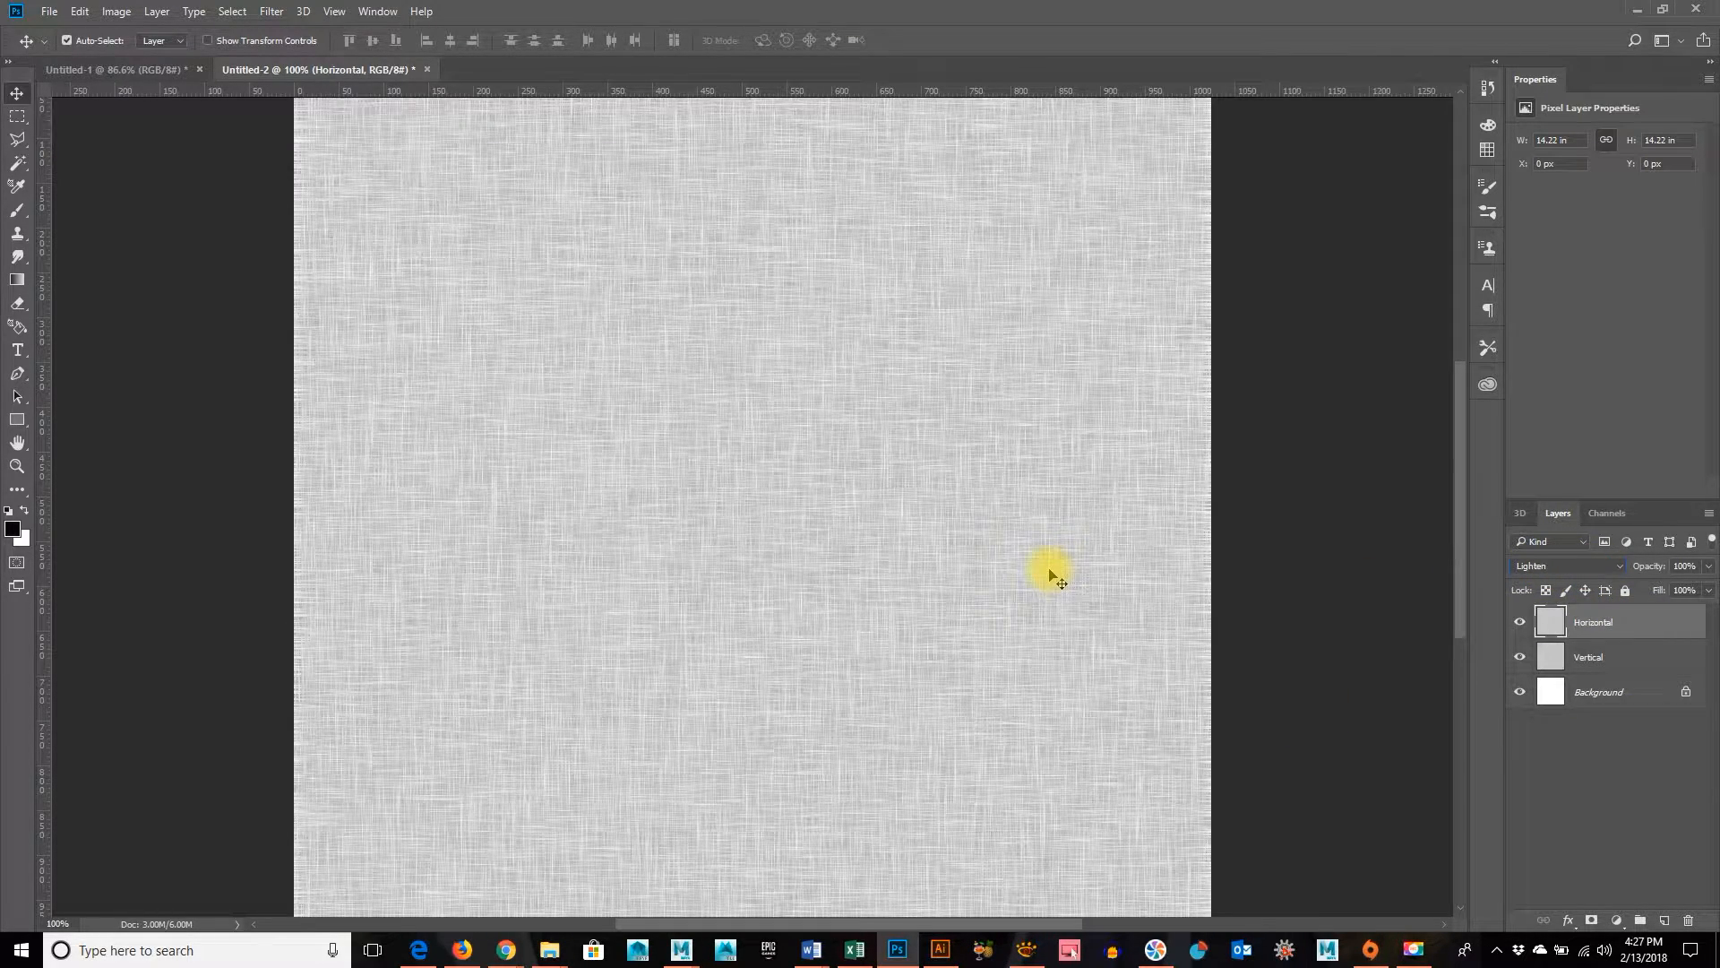
{"action": "key", "text": "ctrl+plus"}
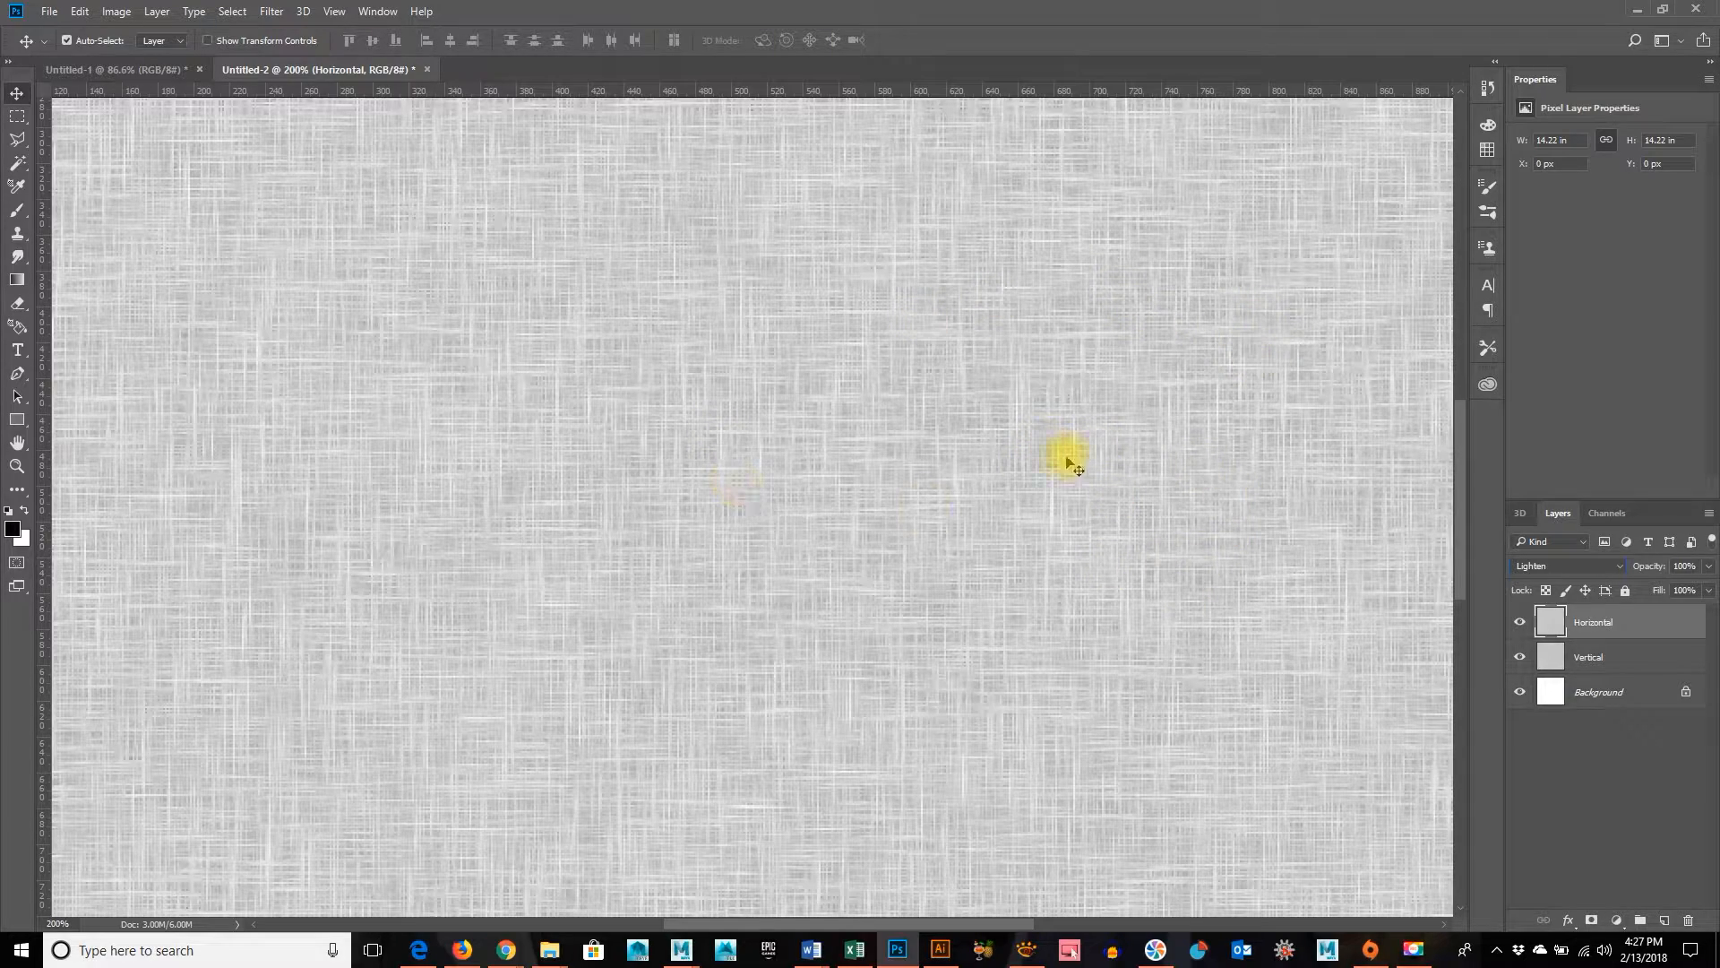
{"action": "key", "text": "ctrl+minus"}
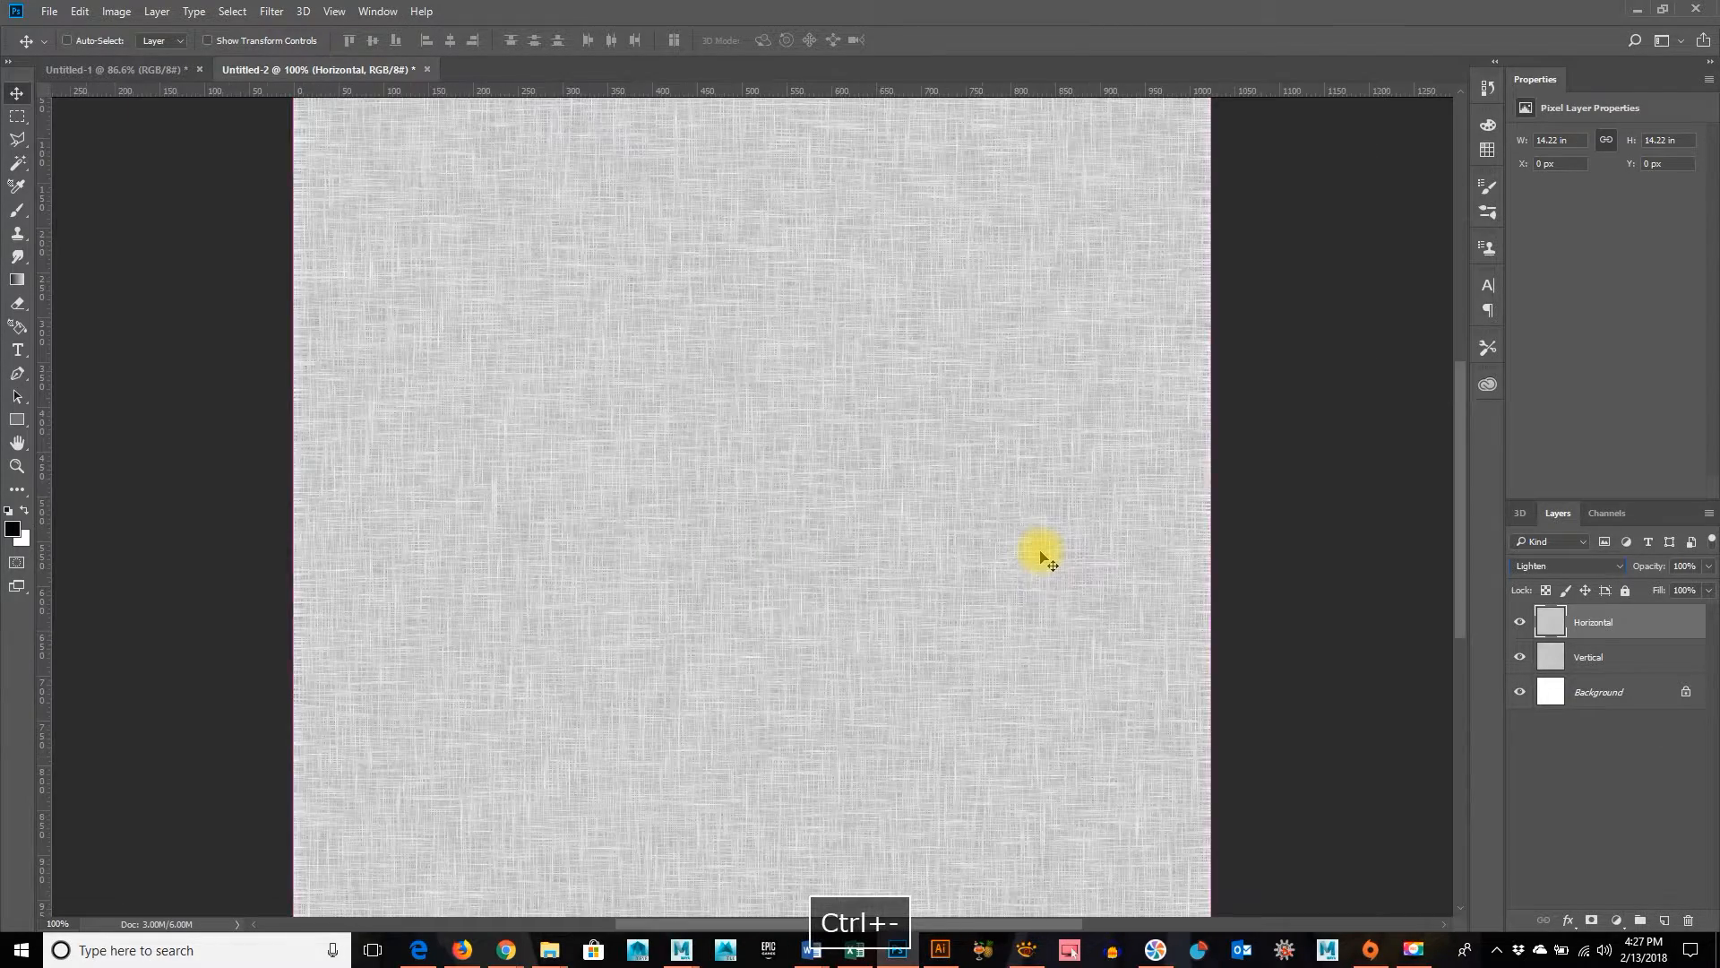
{"action": "key", "text": "ctrl+minus"}
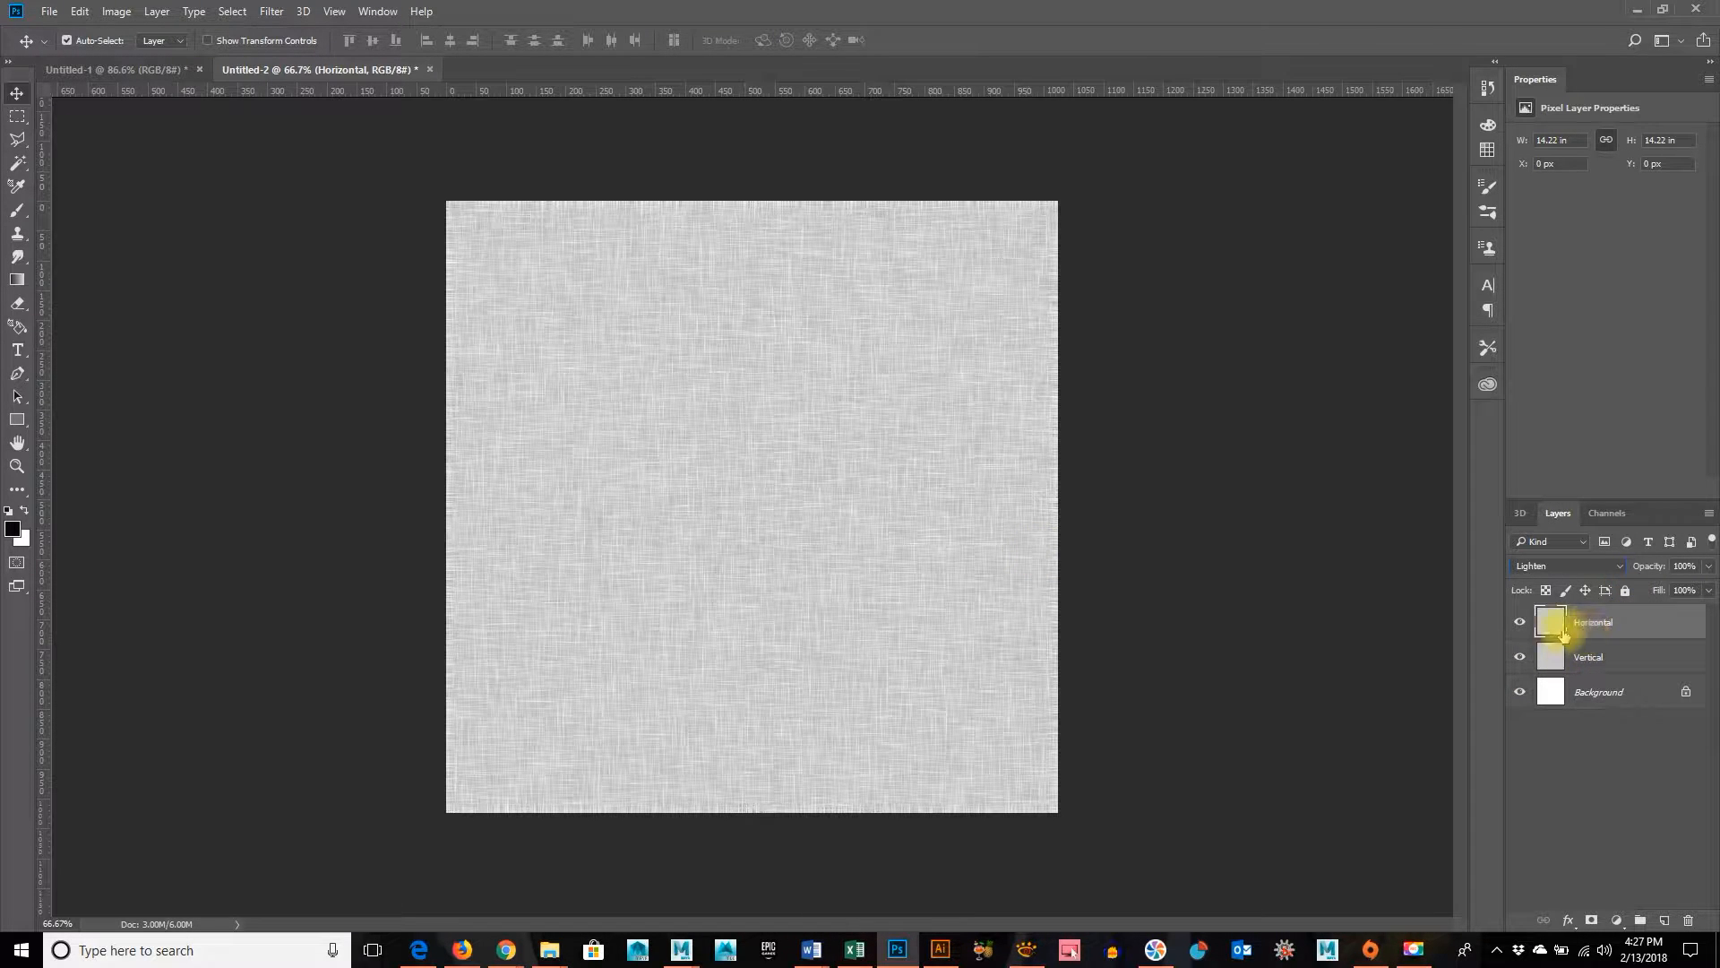
{"action": "left_click", "coordinate": [1521, 622]}
{"action": "left_click", "coordinate": [1520, 622]}
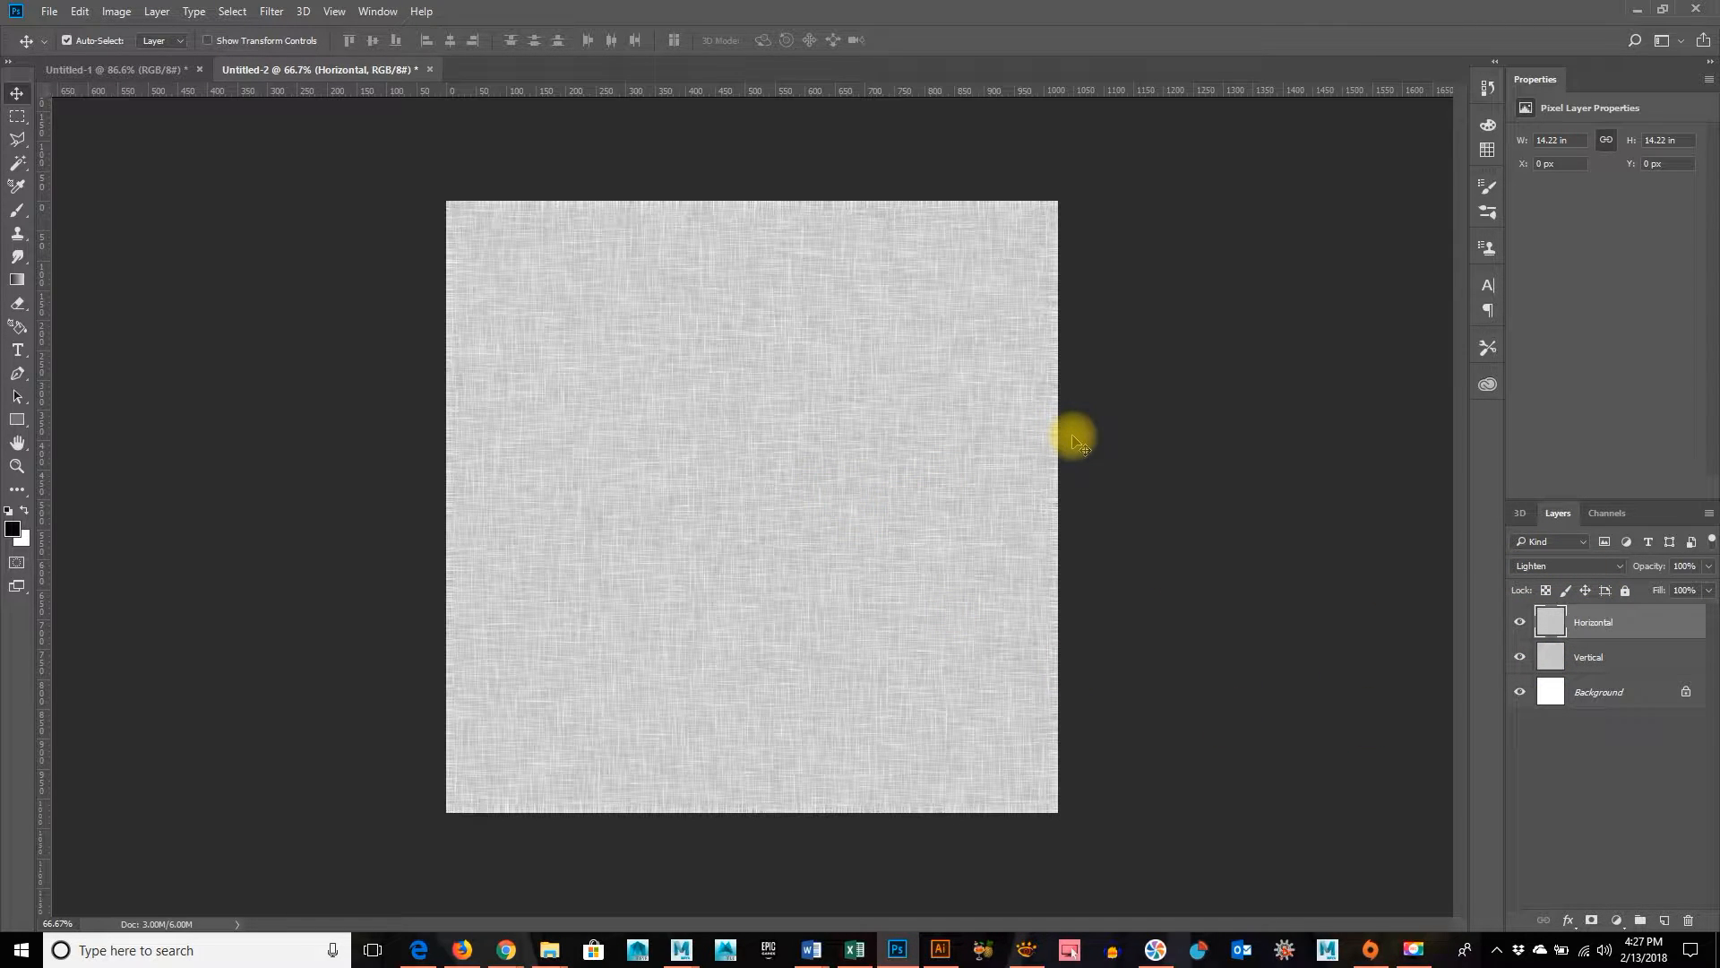
Select the entire canvas and paste a merged copy of the weave as a new layer above Horizontal
{"action": "key", "text": "ctrl+a"}
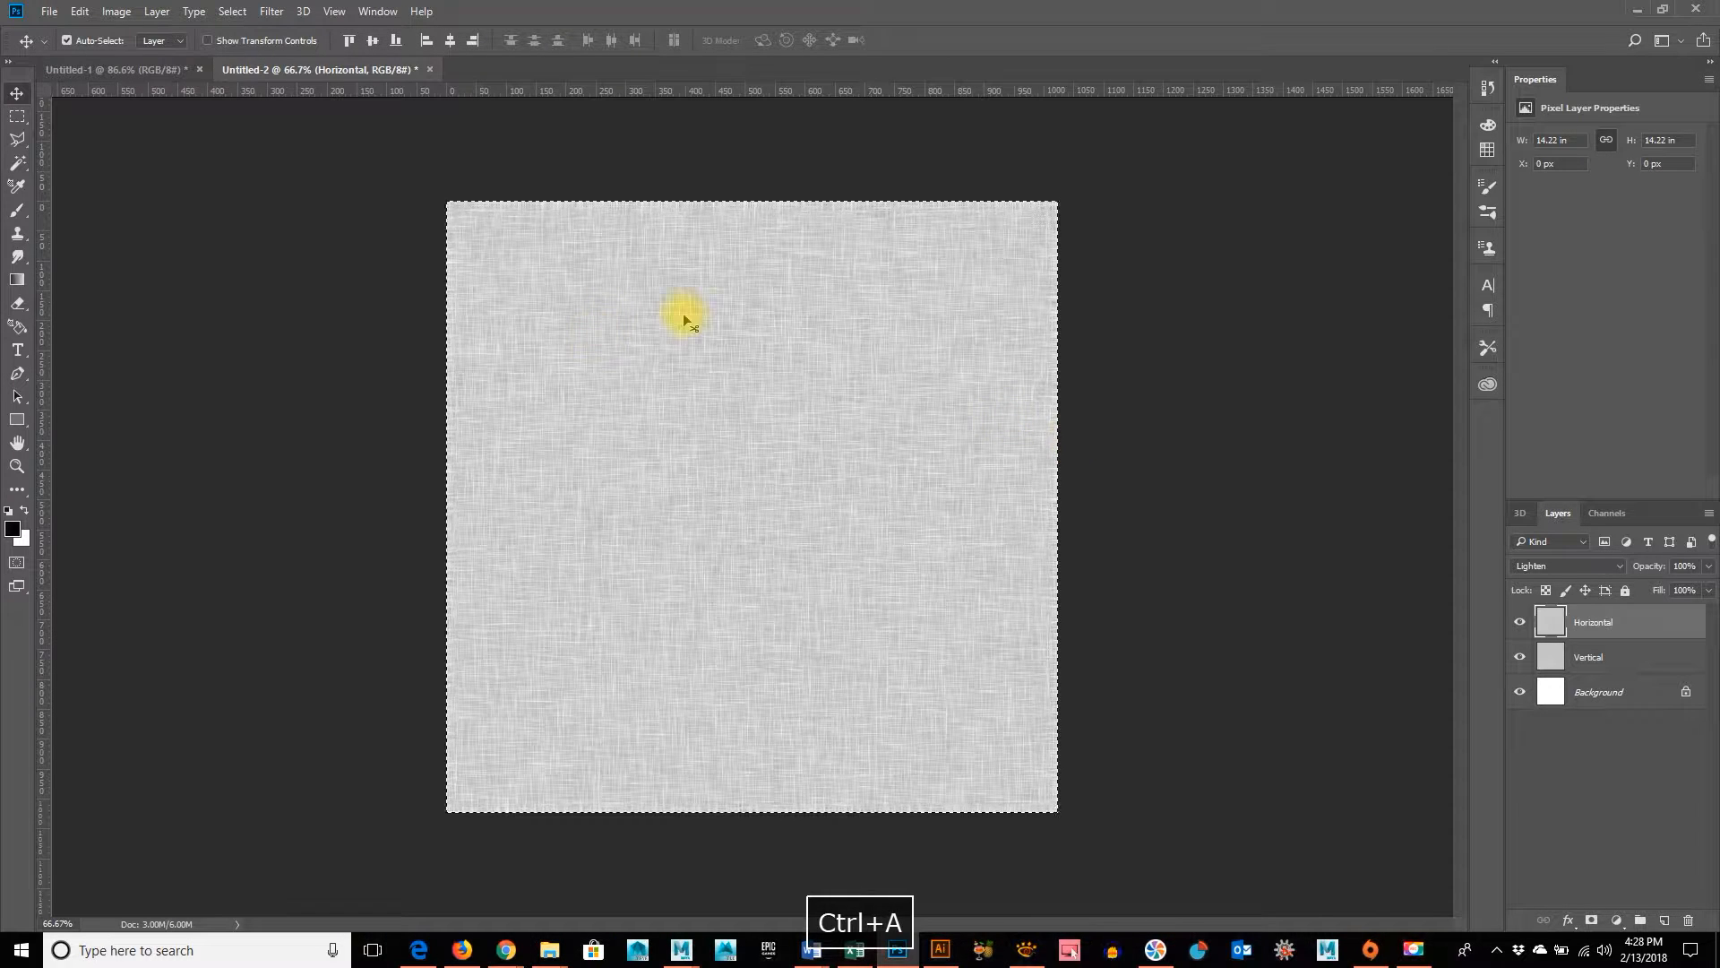
{"action": "left_click", "coordinate": [79, 12]}
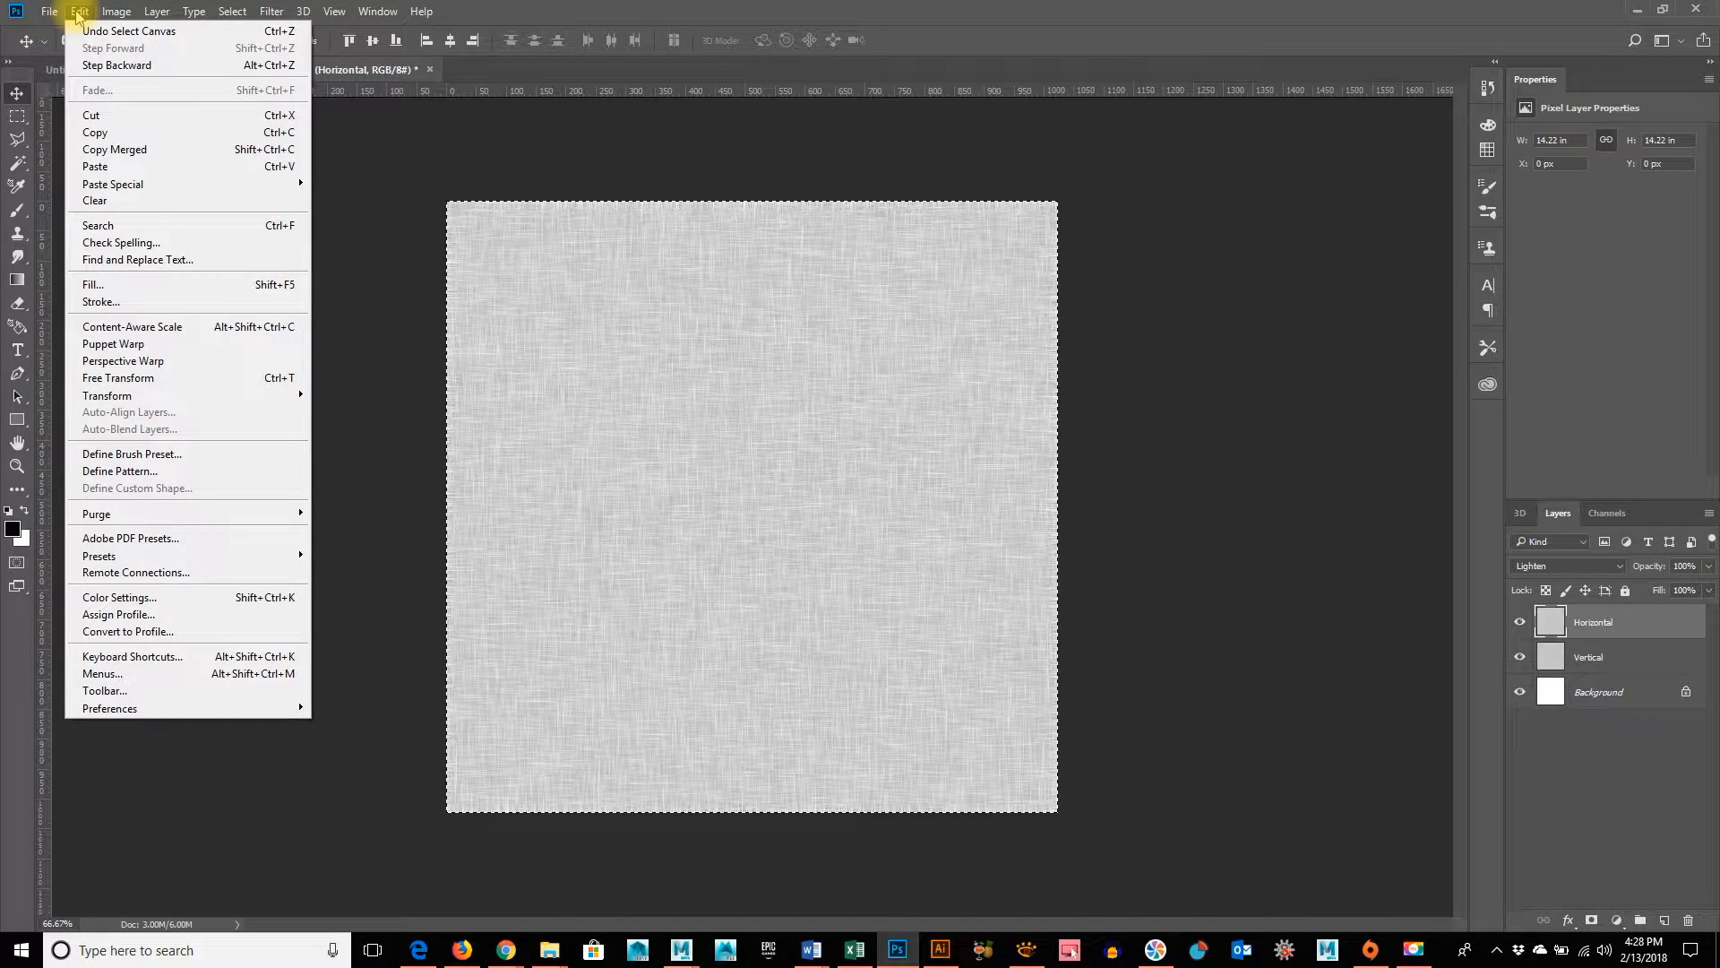
{"action": "left_click", "coordinate": [674, 10]}
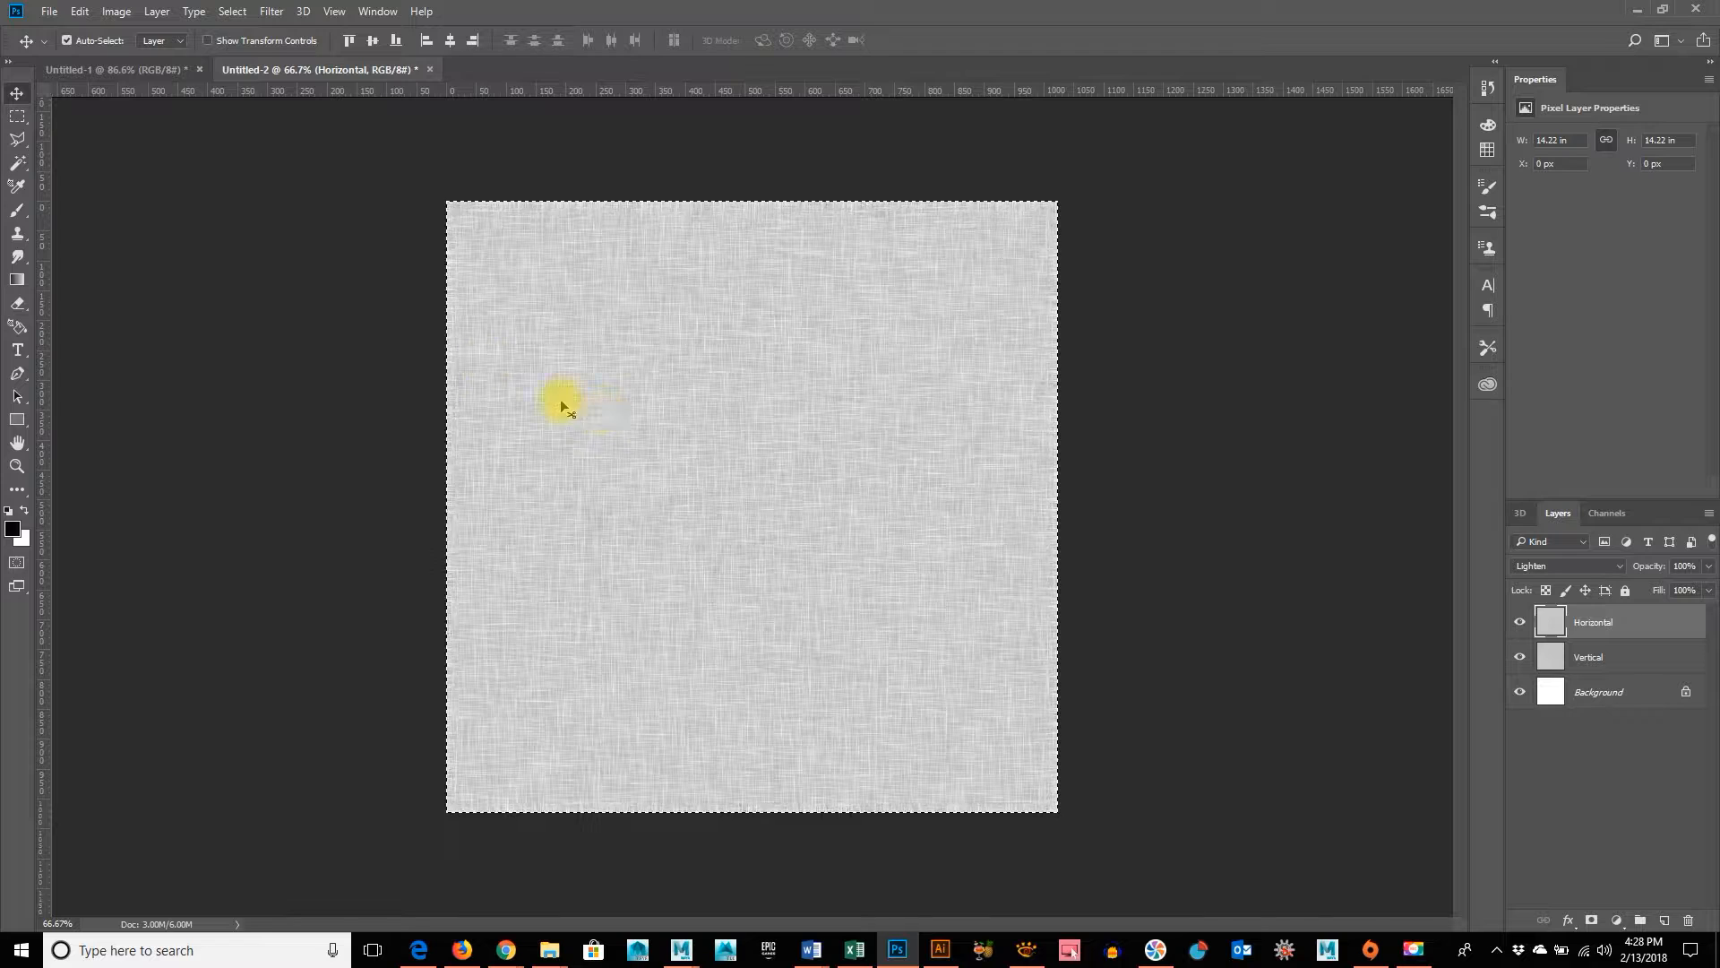
{"action": "left_click", "coordinate": [17, 116]}
{"action": "left_click_drag", "start_coordinate": [278, 125], "coordinate": [1232, 950]}
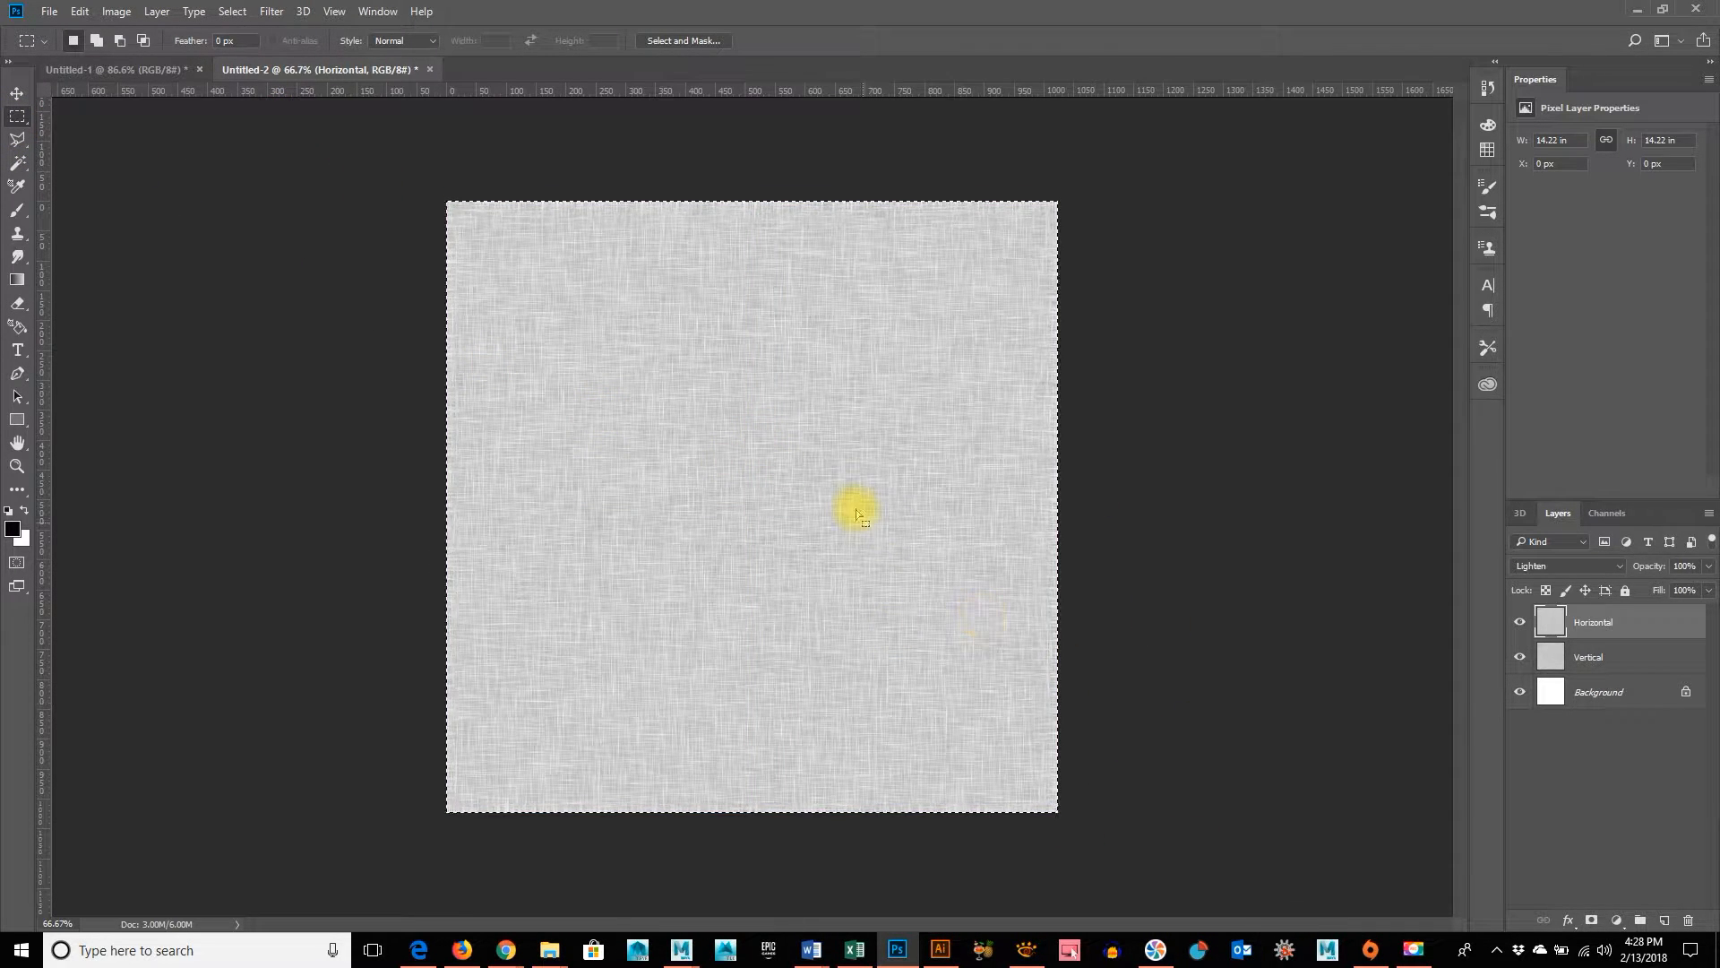
{"action": "left_click", "coordinate": [80, 12]}
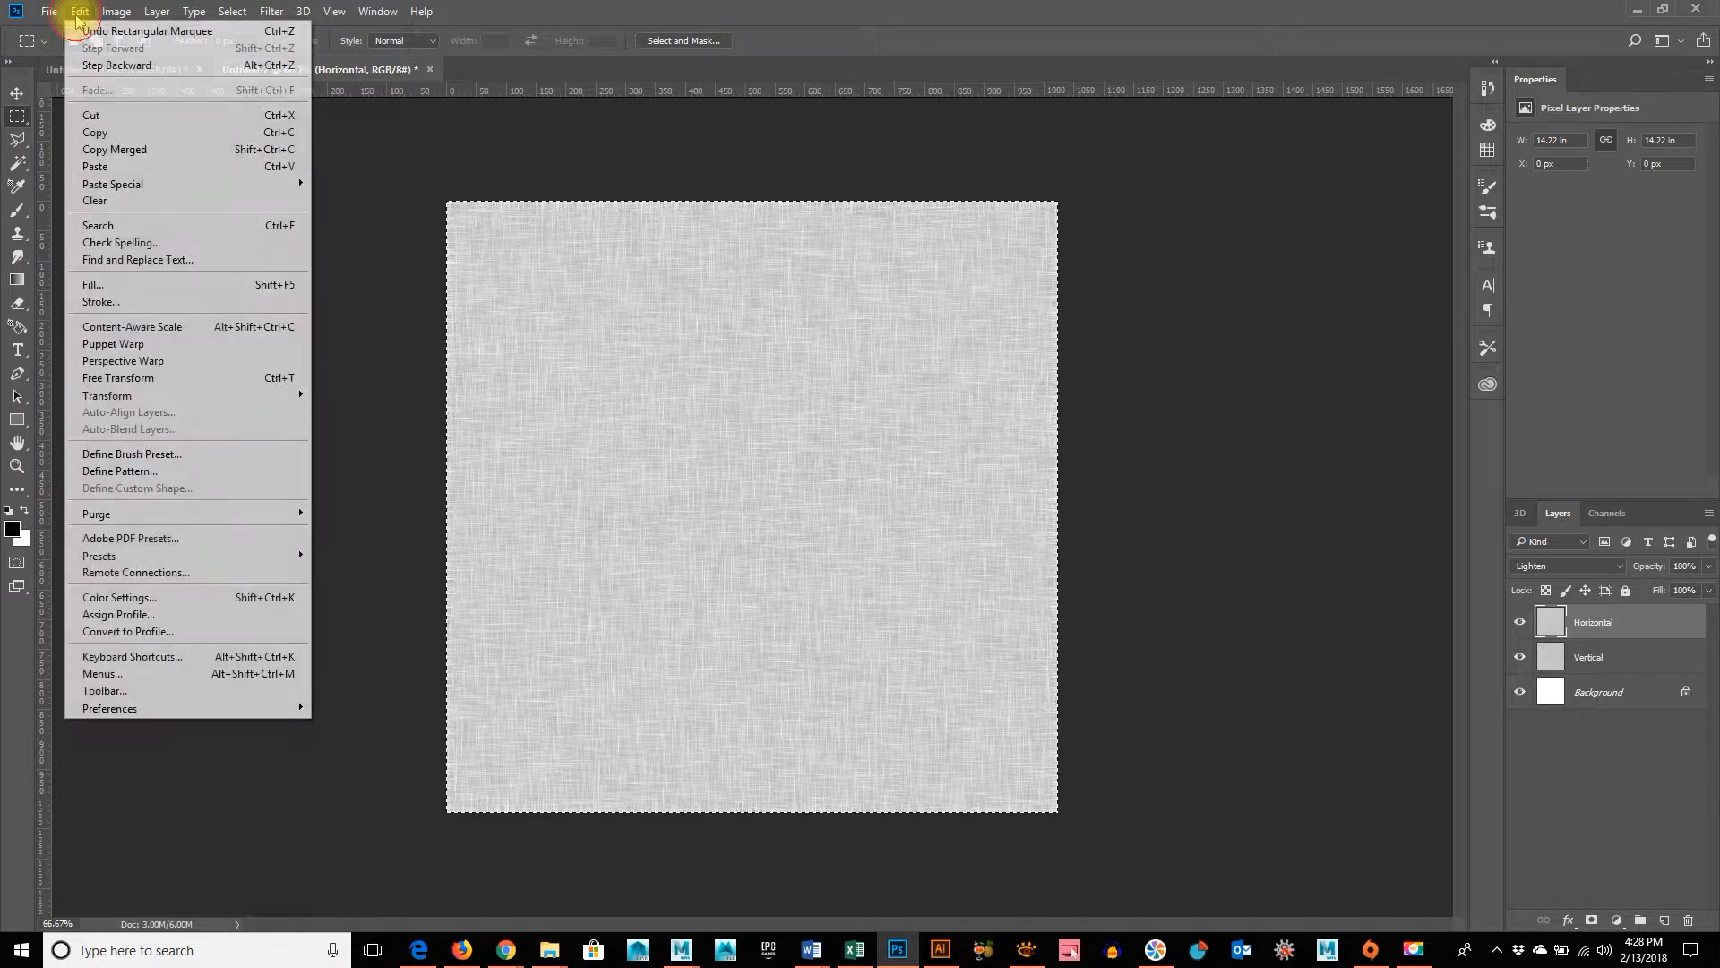
{"action": "left_click", "coordinate": [93, 152]}
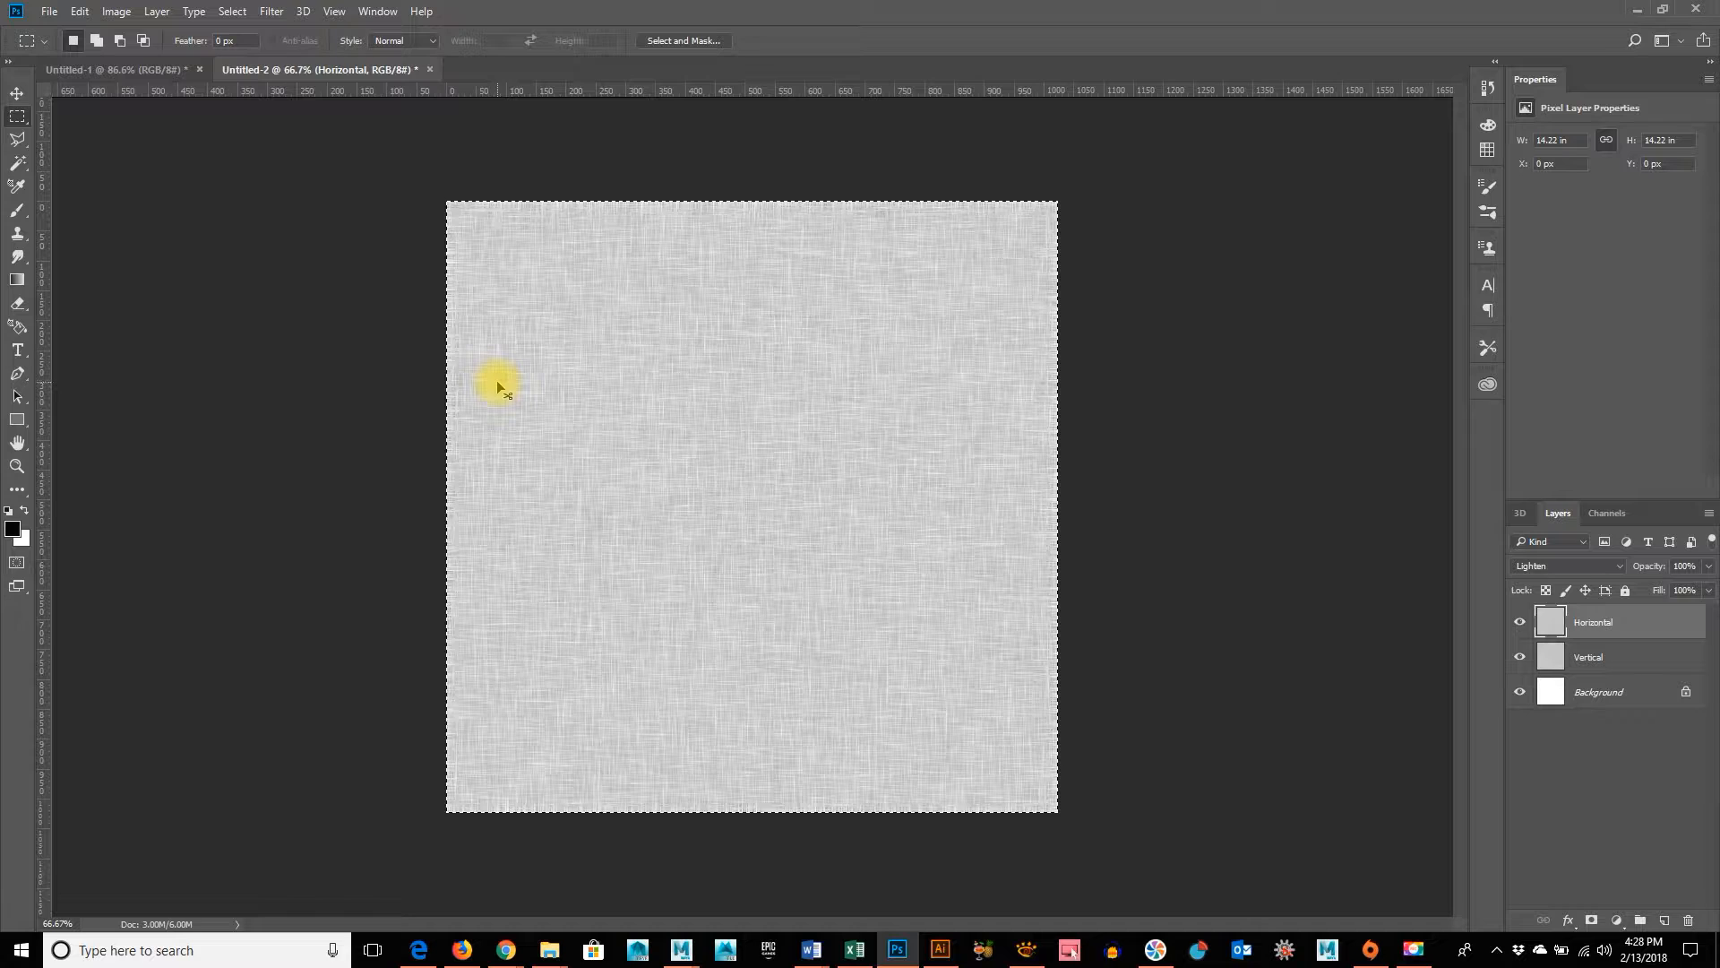
{"action": "key", "text": "ctrl+v"}
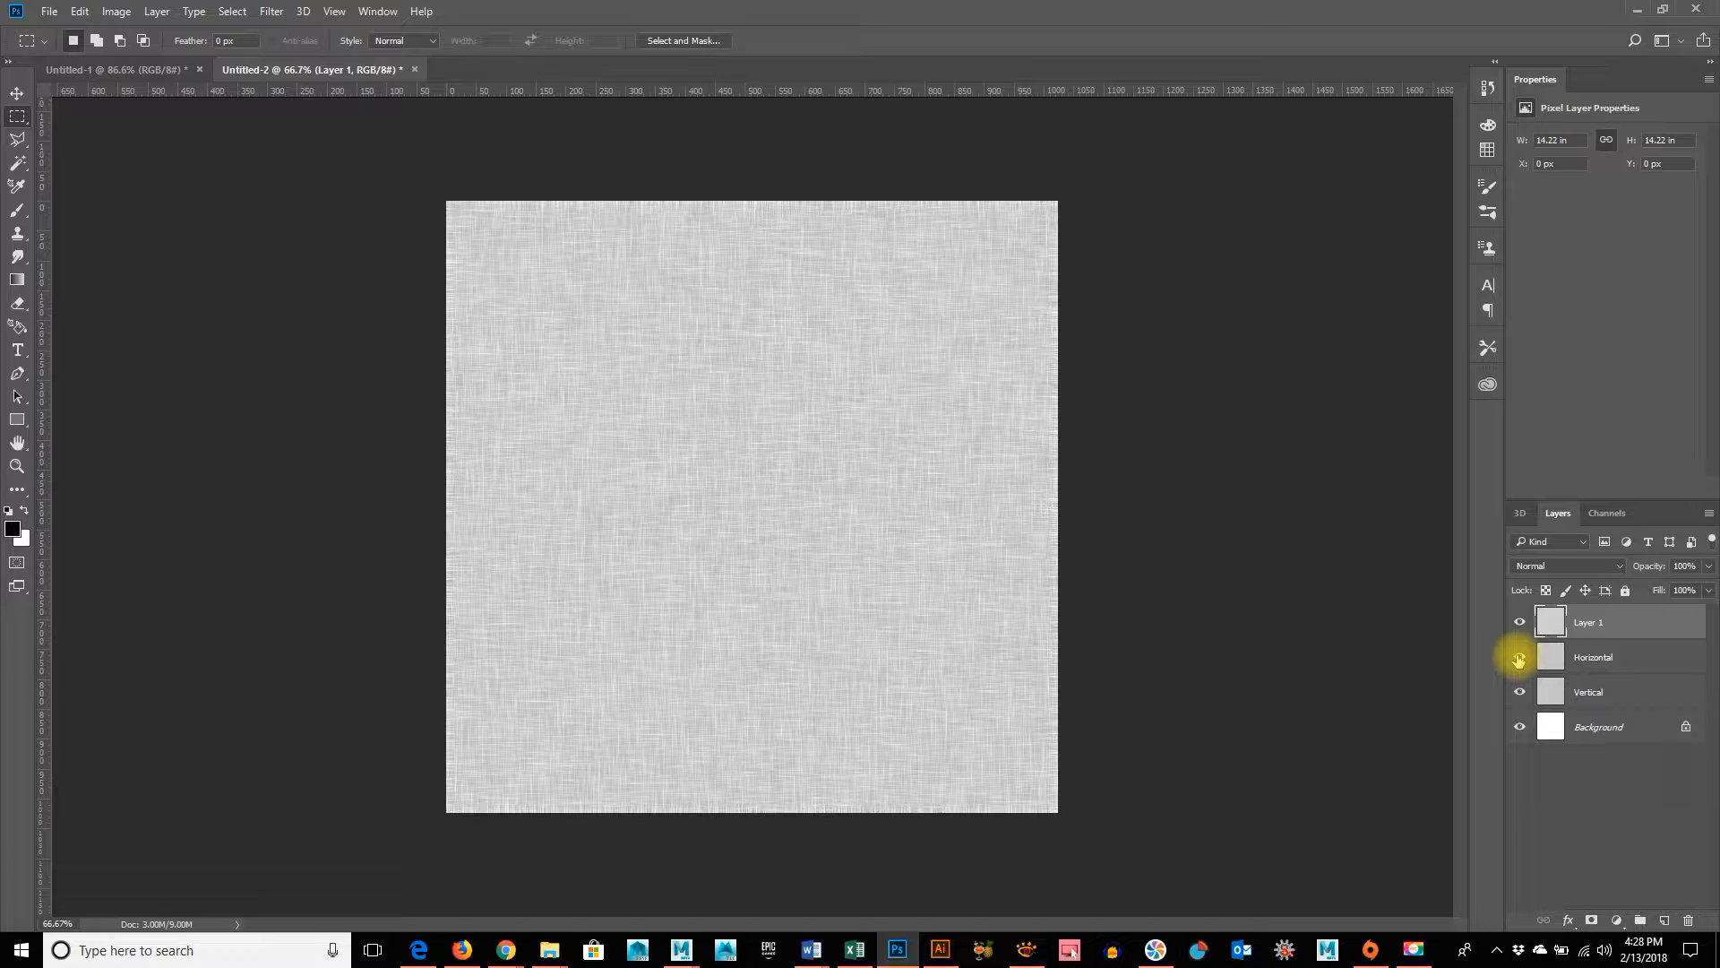
Rename the pasted merged layer as Fabric
{"action": "double_click", "coordinate": [1584, 624]}
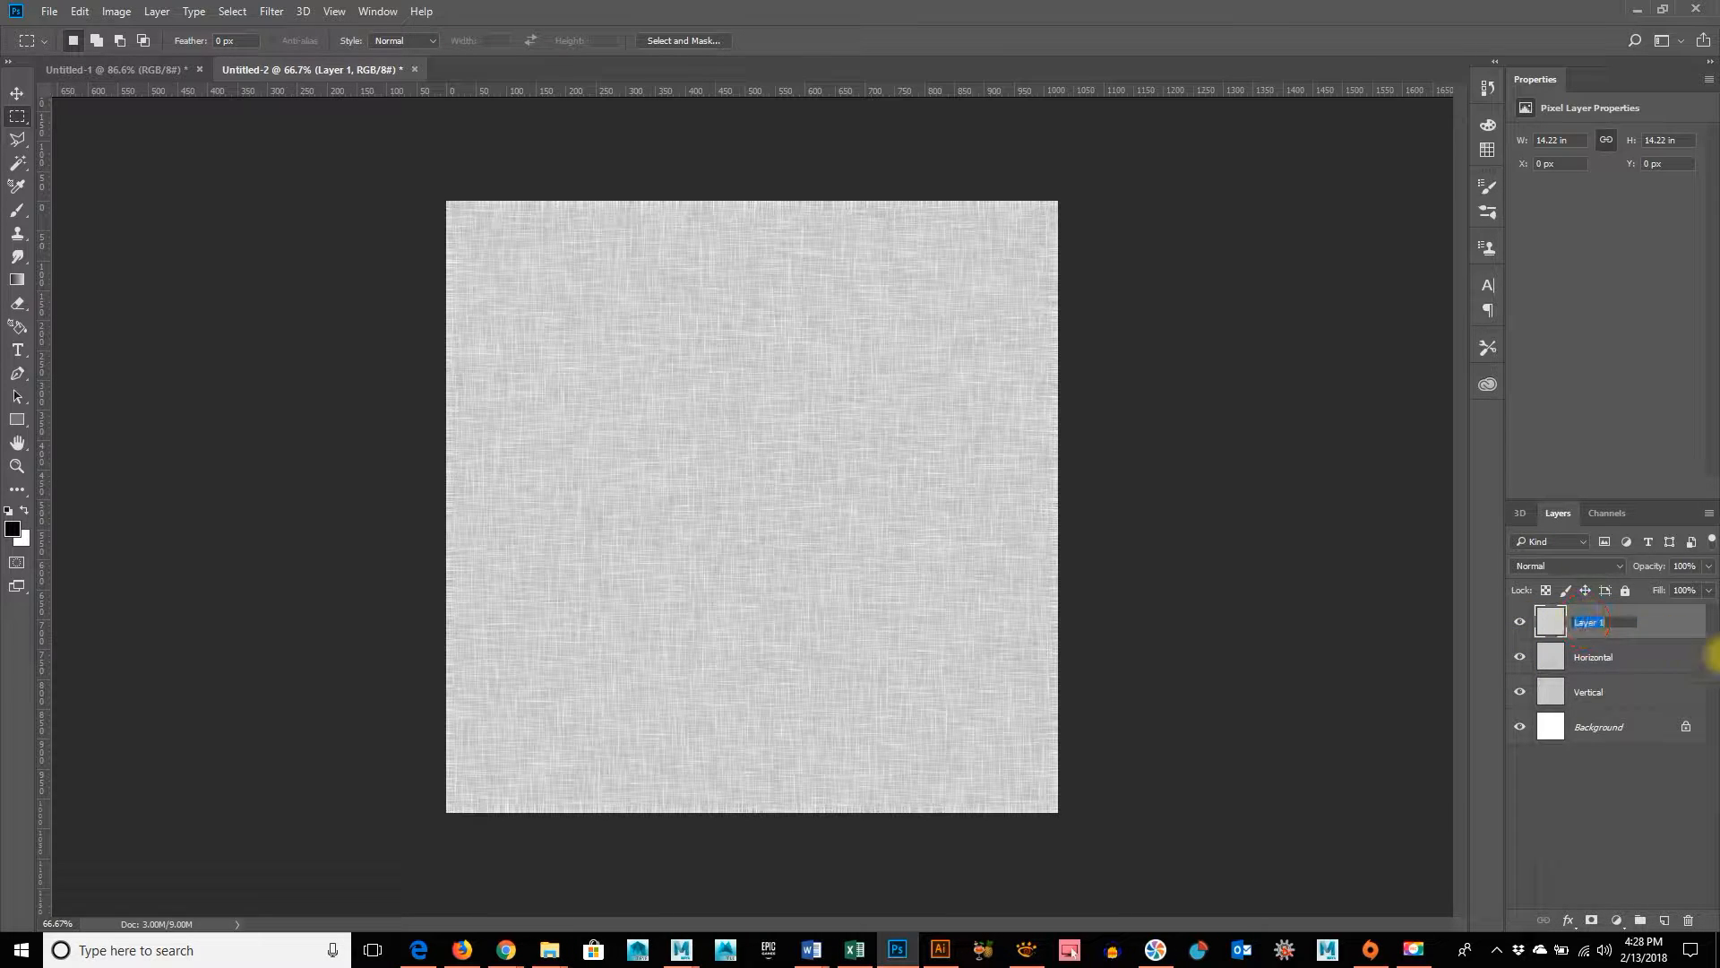
{"action": "type", "text": "Fa"}
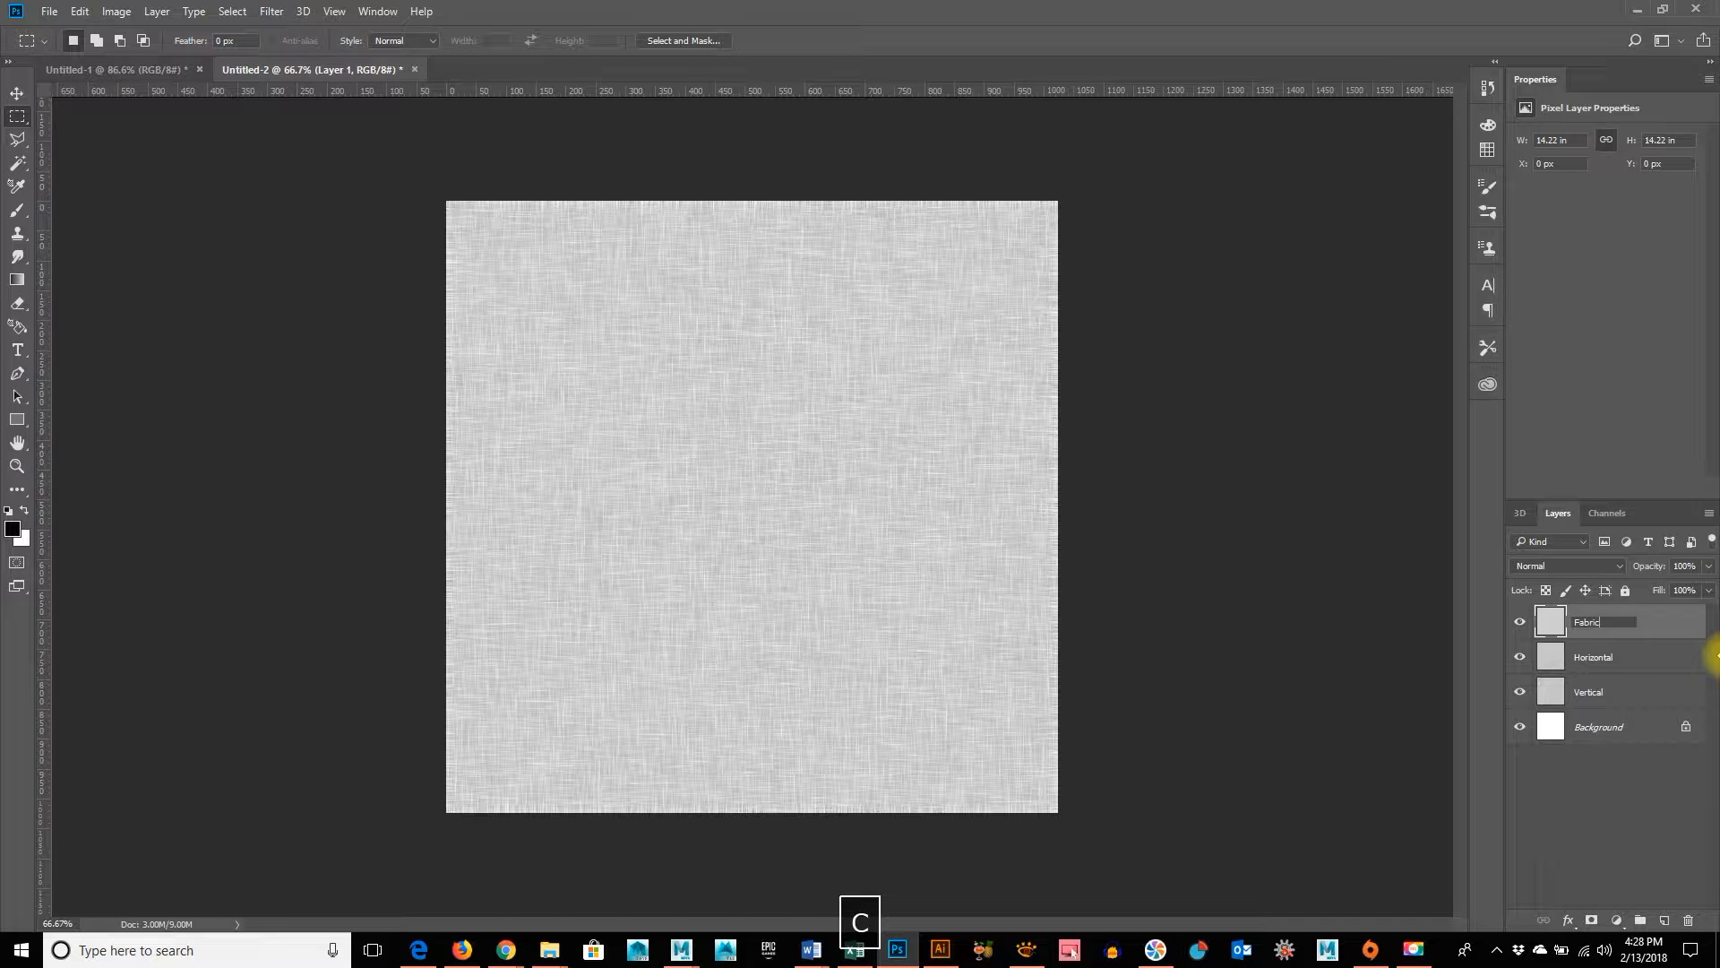
{"action": "type", "text": "bric"}
{"action": "key", "text": "Return"}
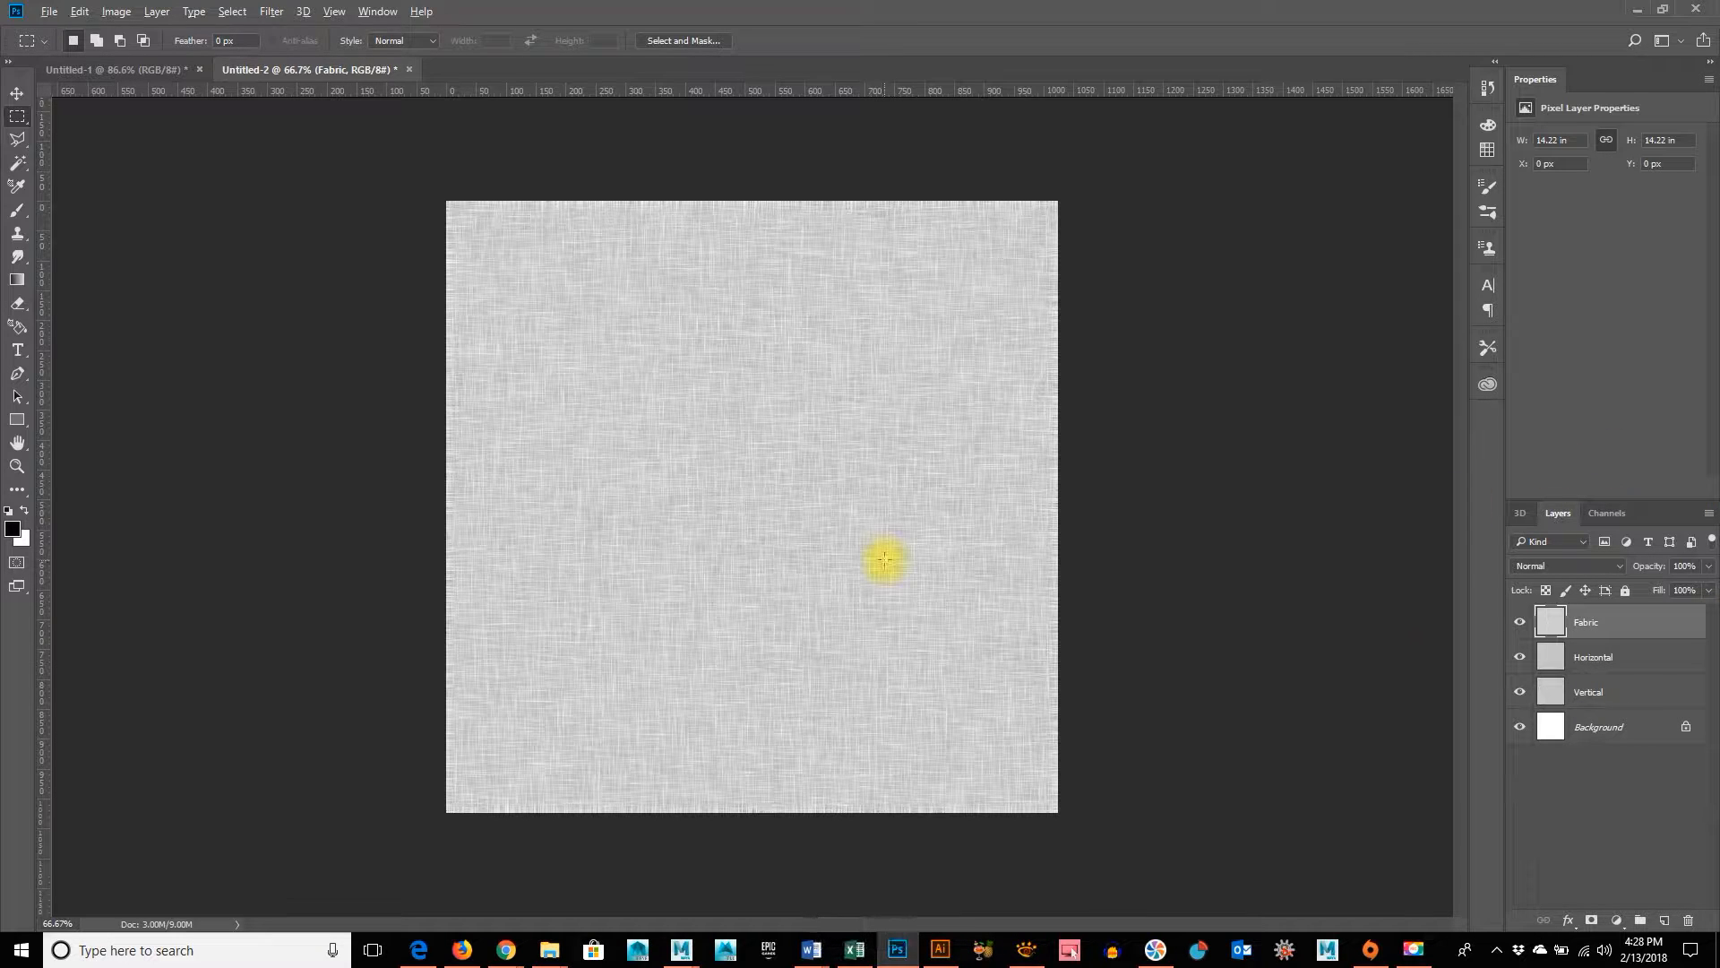
Inspect the weave up close and duplicate the Fabric layer
{"action": "scroll", "coordinate": [885, 565], "scroll_direction": "up", "scroll_amount": 2, "text": "alt"}
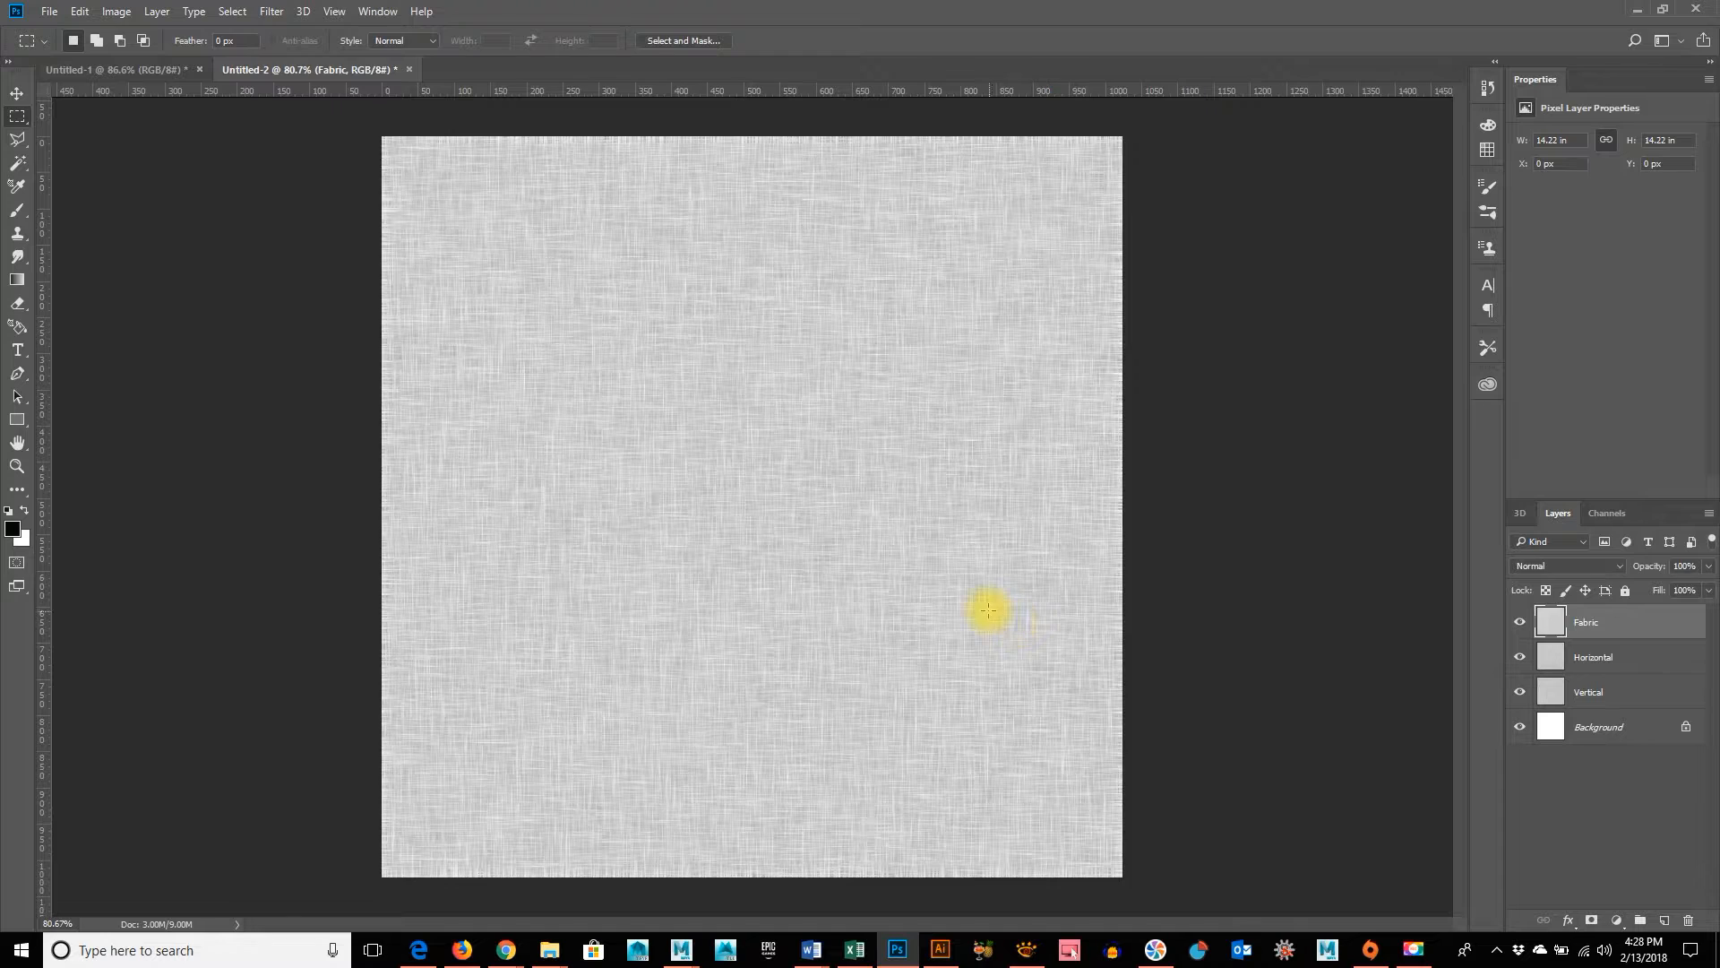
{"action": "scroll", "coordinate": [988, 610], "scroll_direction": "up", "scroll_amount": 2}
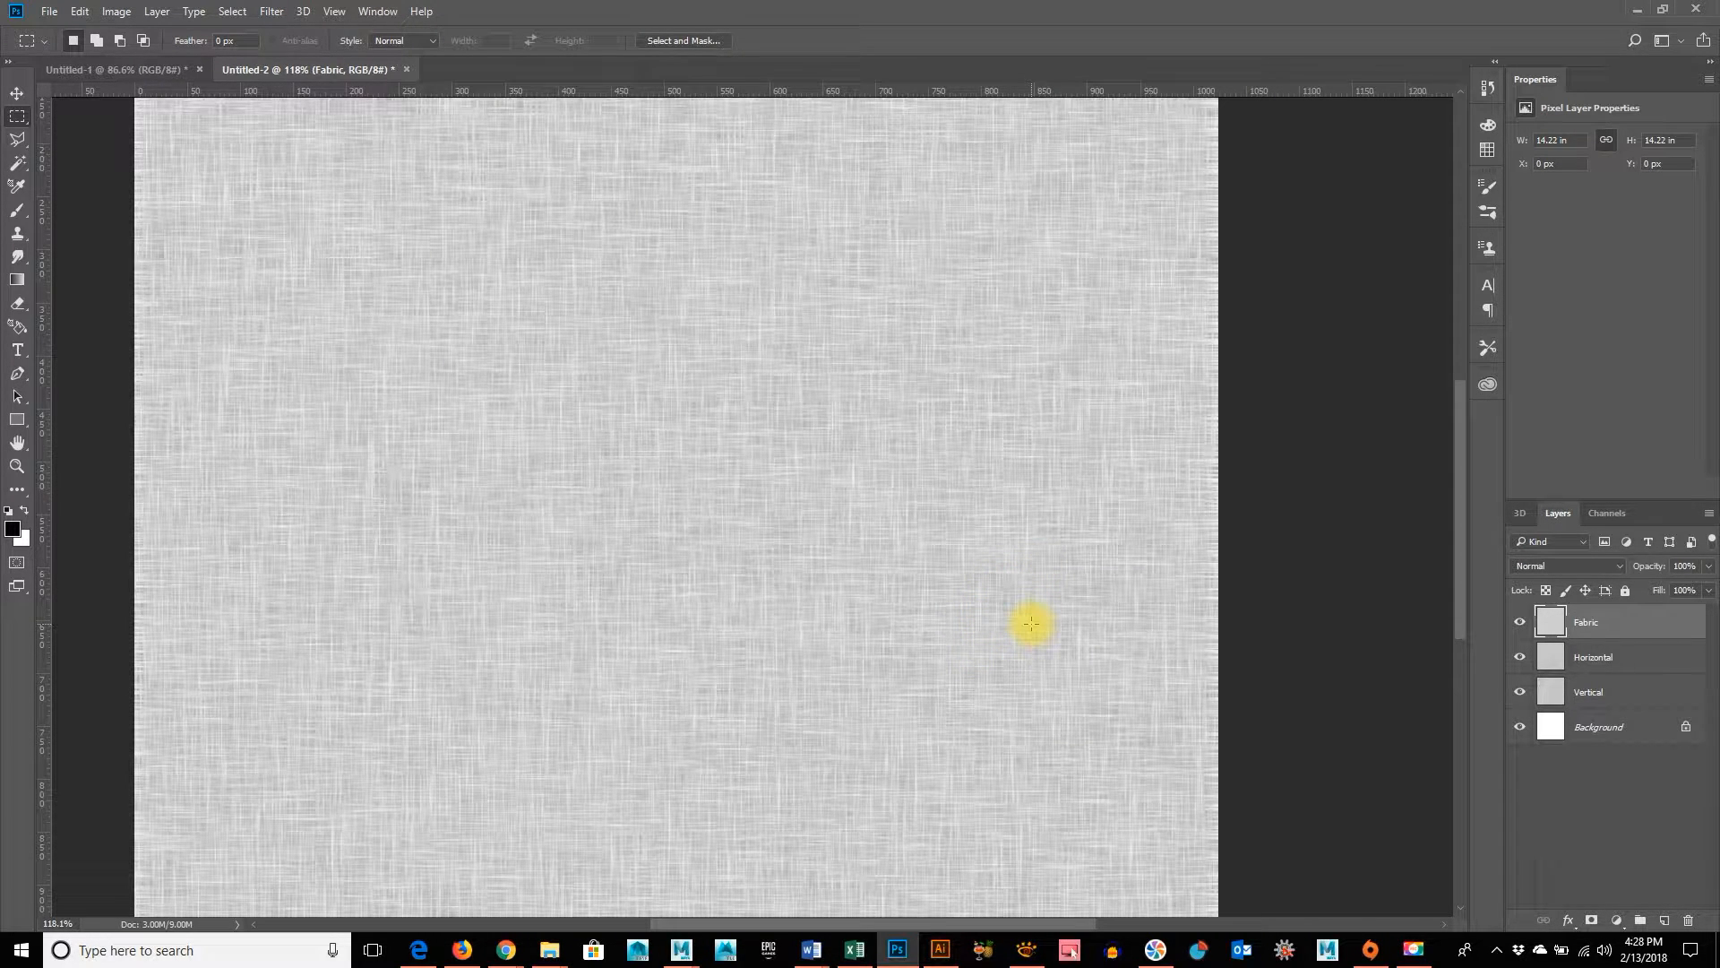
{"action": "left_click_drag", "start_coordinate": [1544, 616], "coordinate": [1664, 920]}
Darken the Fabric copy layer with Levels by raising the black input level to 94
{"action": "scroll", "coordinate": [1093, 632], "scroll_direction": "down", "scroll_amount": 1}
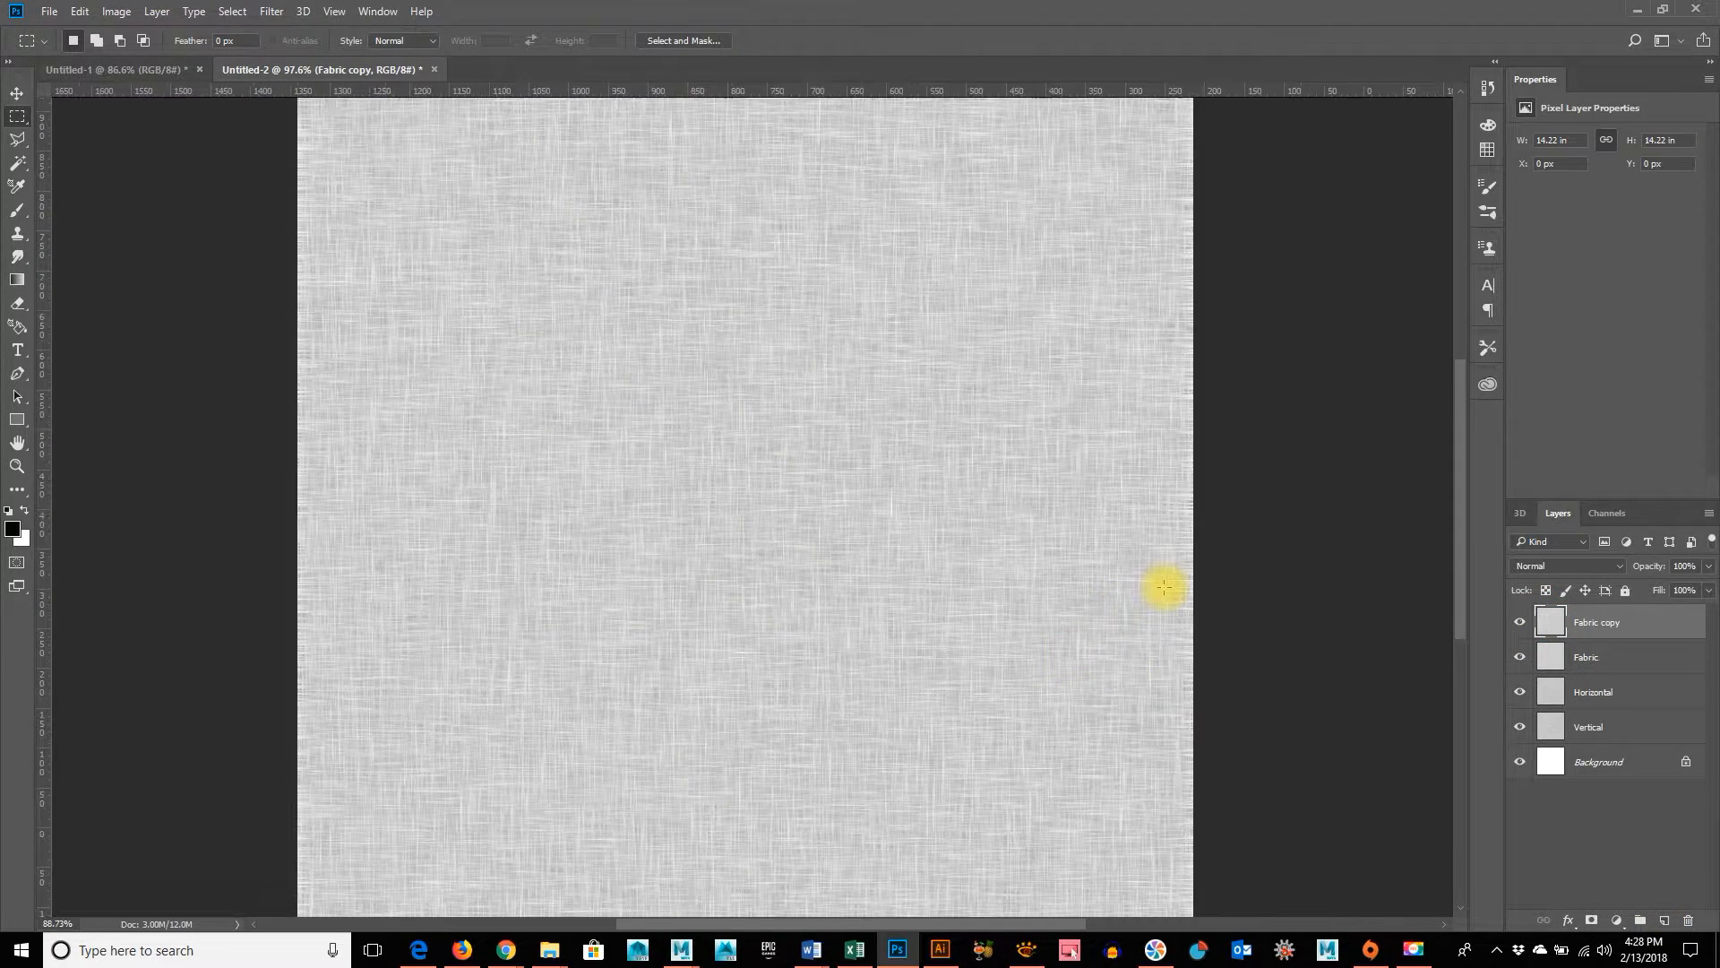
{"action": "scroll", "coordinate": [1163, 587], "scroll_direction": "down", "scroll_amount": 1}
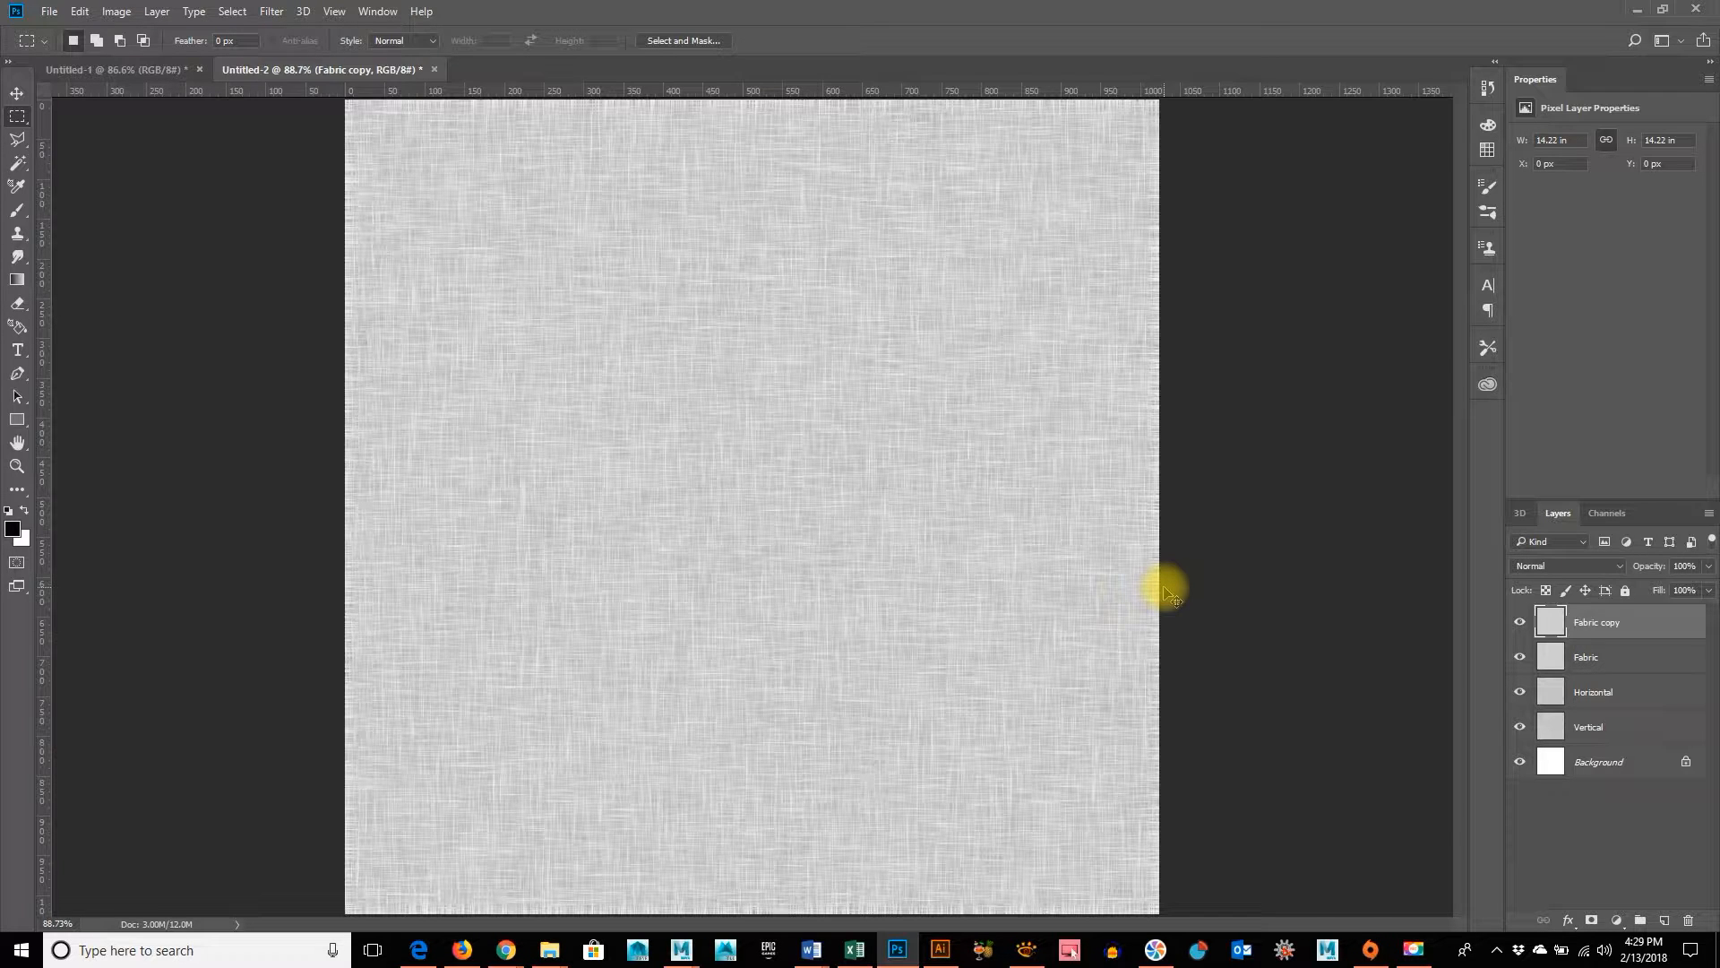
{"action": "key", "text": "ctrl+l"}
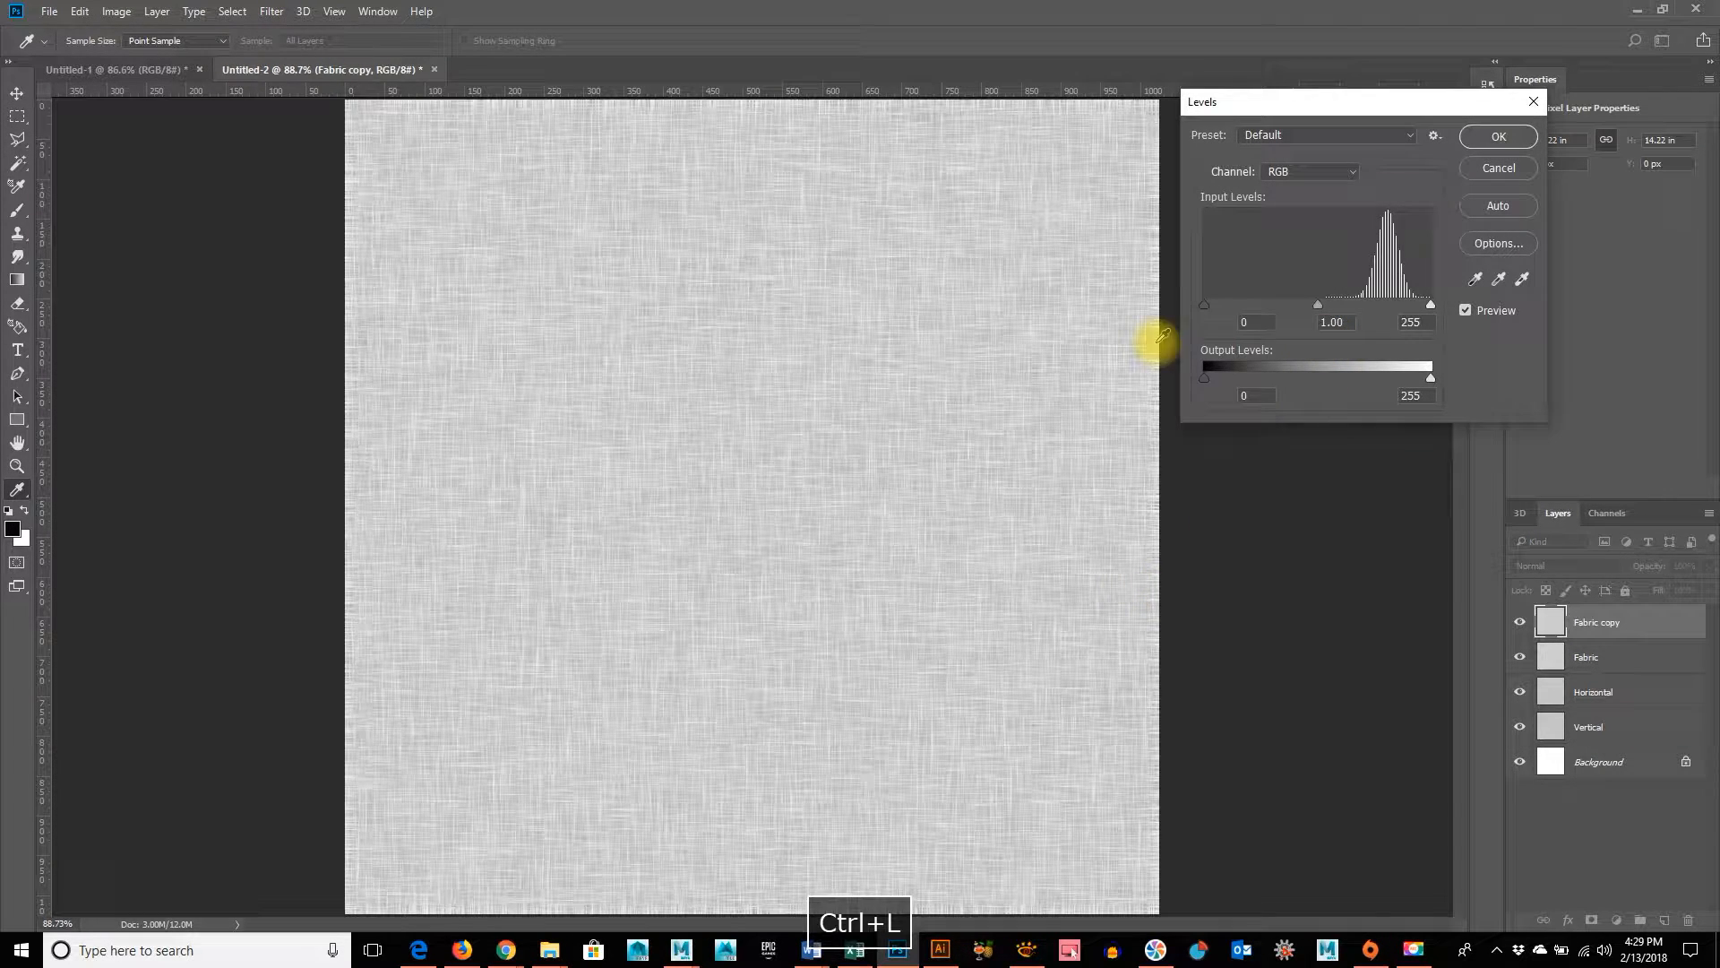
{"action": "left_click_drag", "start_coordinate": [1206, 306], "coordinate": [1291, 315]}
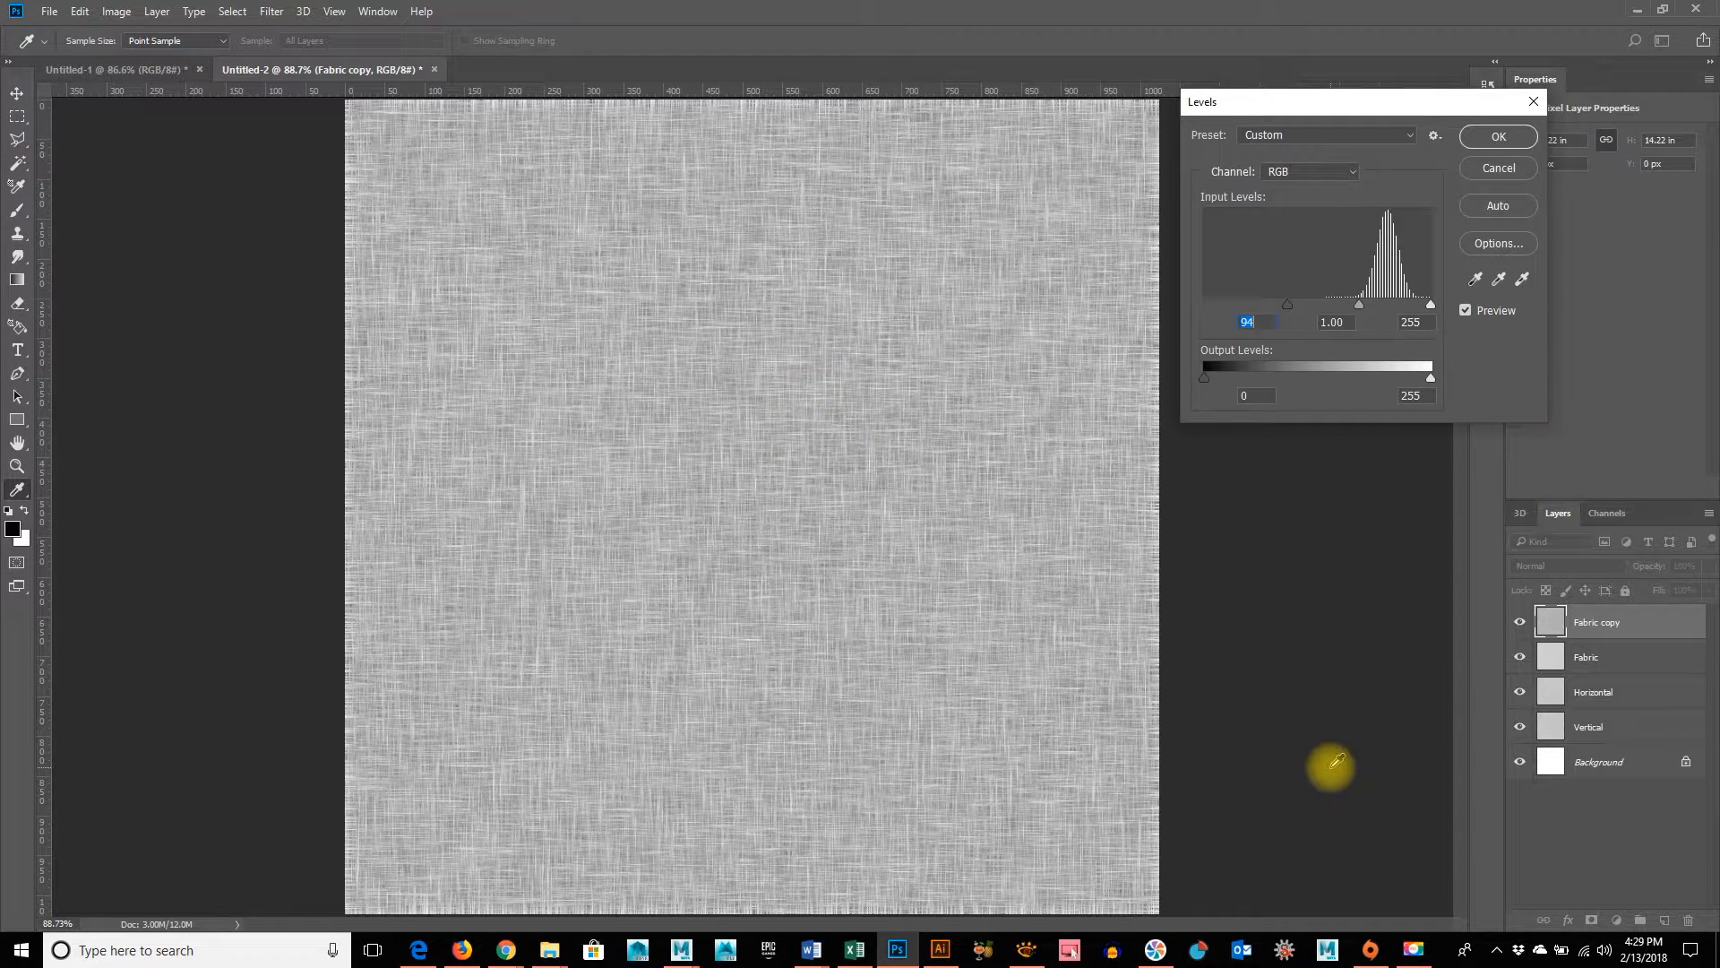
{"action": "left_click", "coordinate": [1505, 139]}
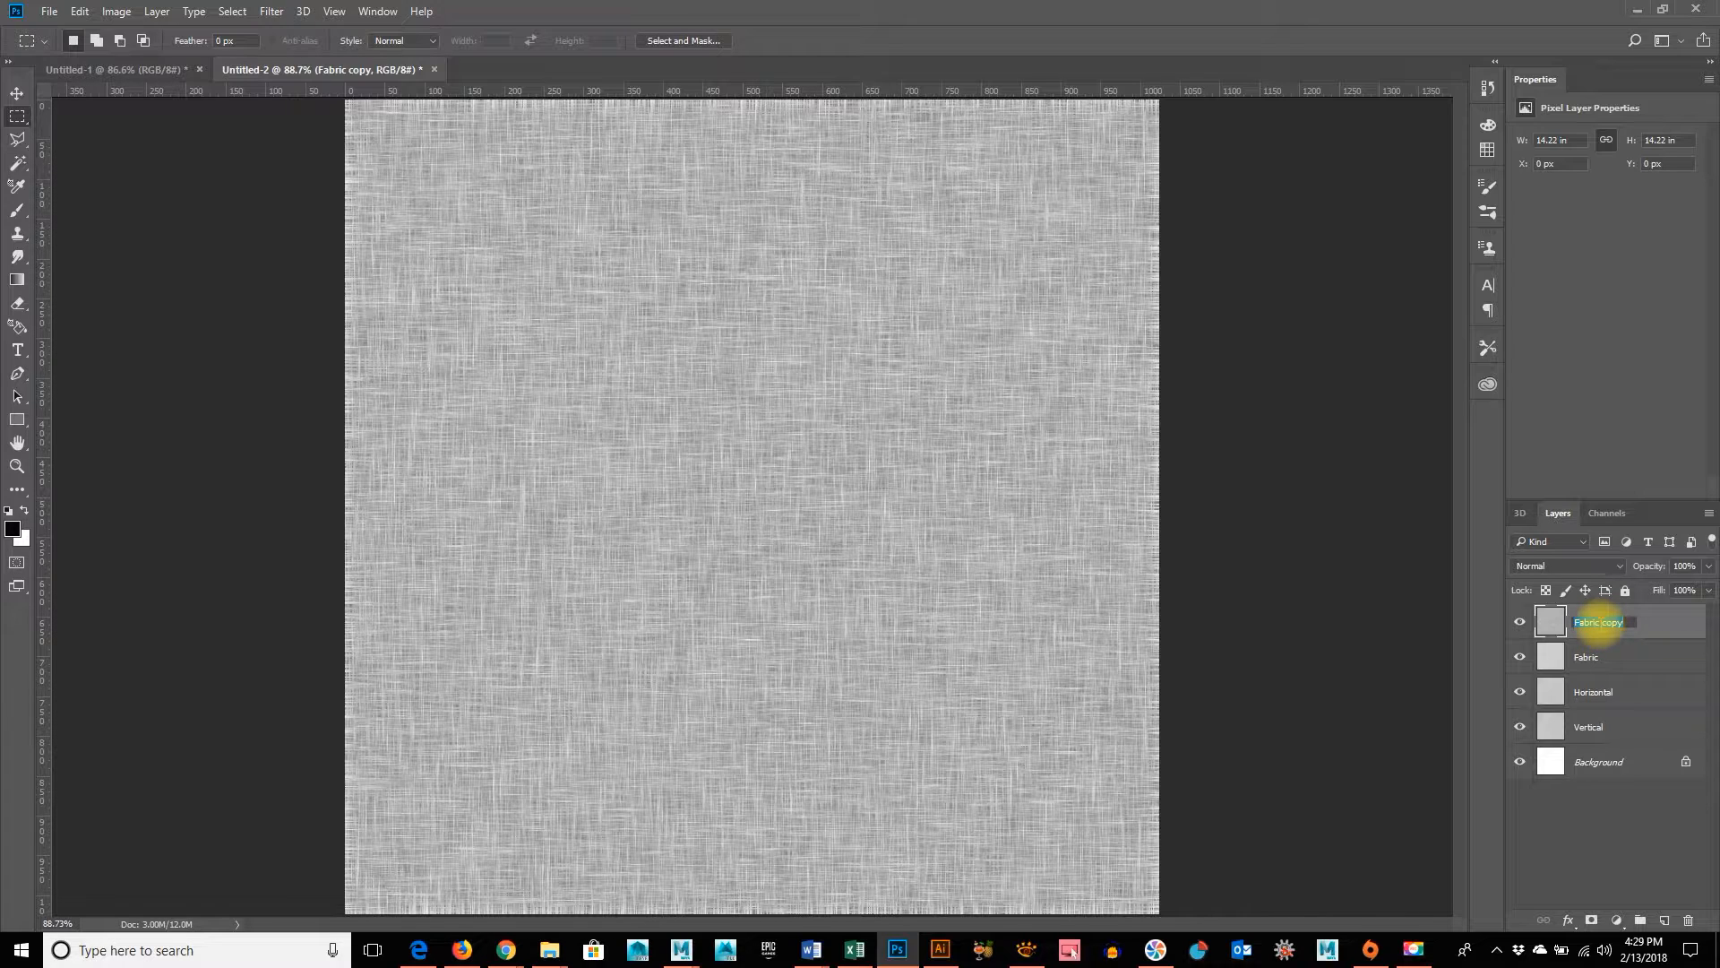
Rename the Fabric copy layer as FabricBumpMap
{"action": "type", "text": "Fab"}
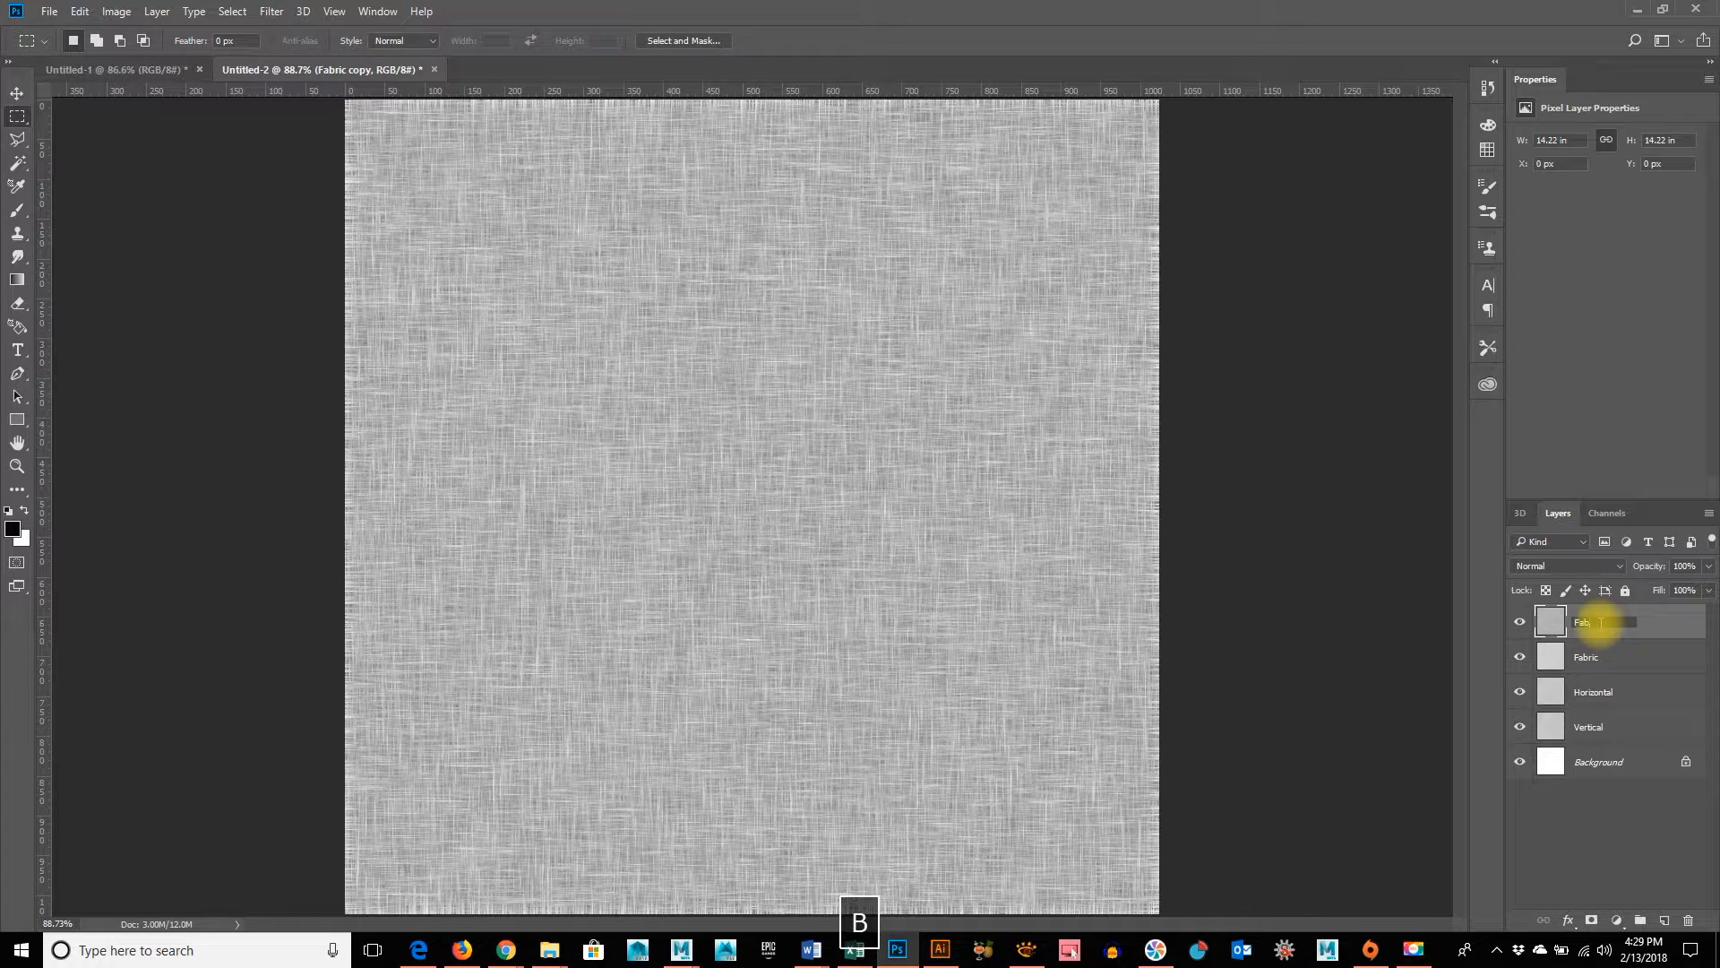
{"action": "type", "text": "i"}
{"action": "key", "text": "BackSpace"}
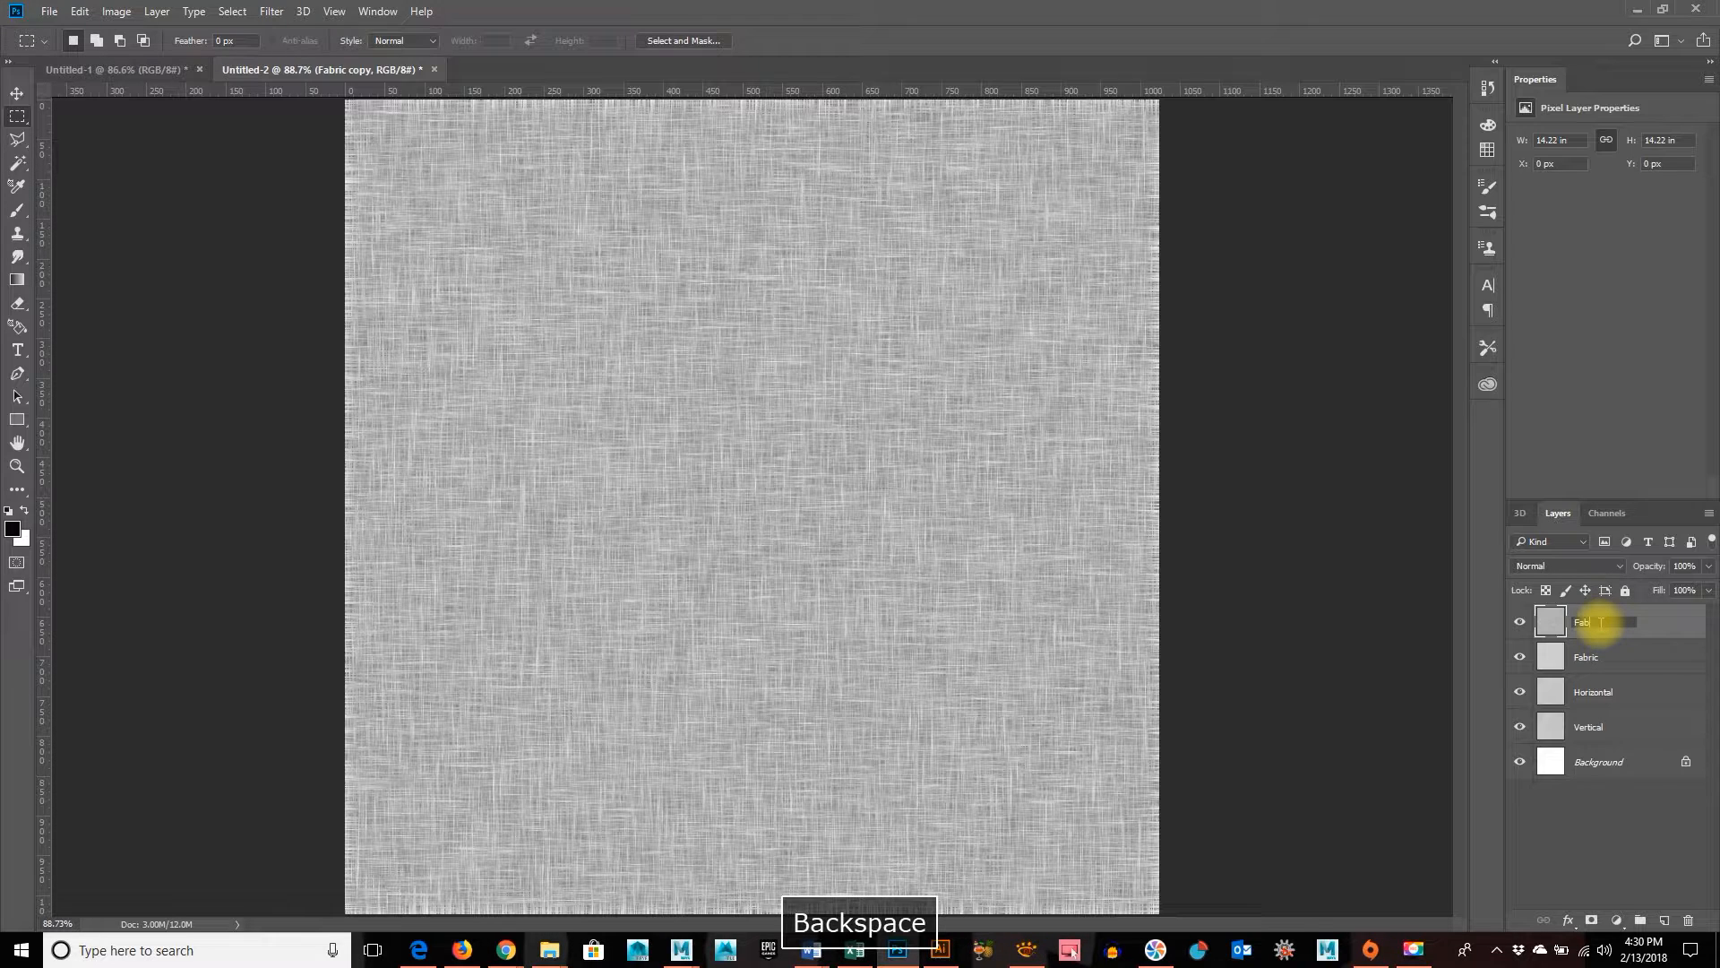
{"action": "type", "text": "ric Bu"}
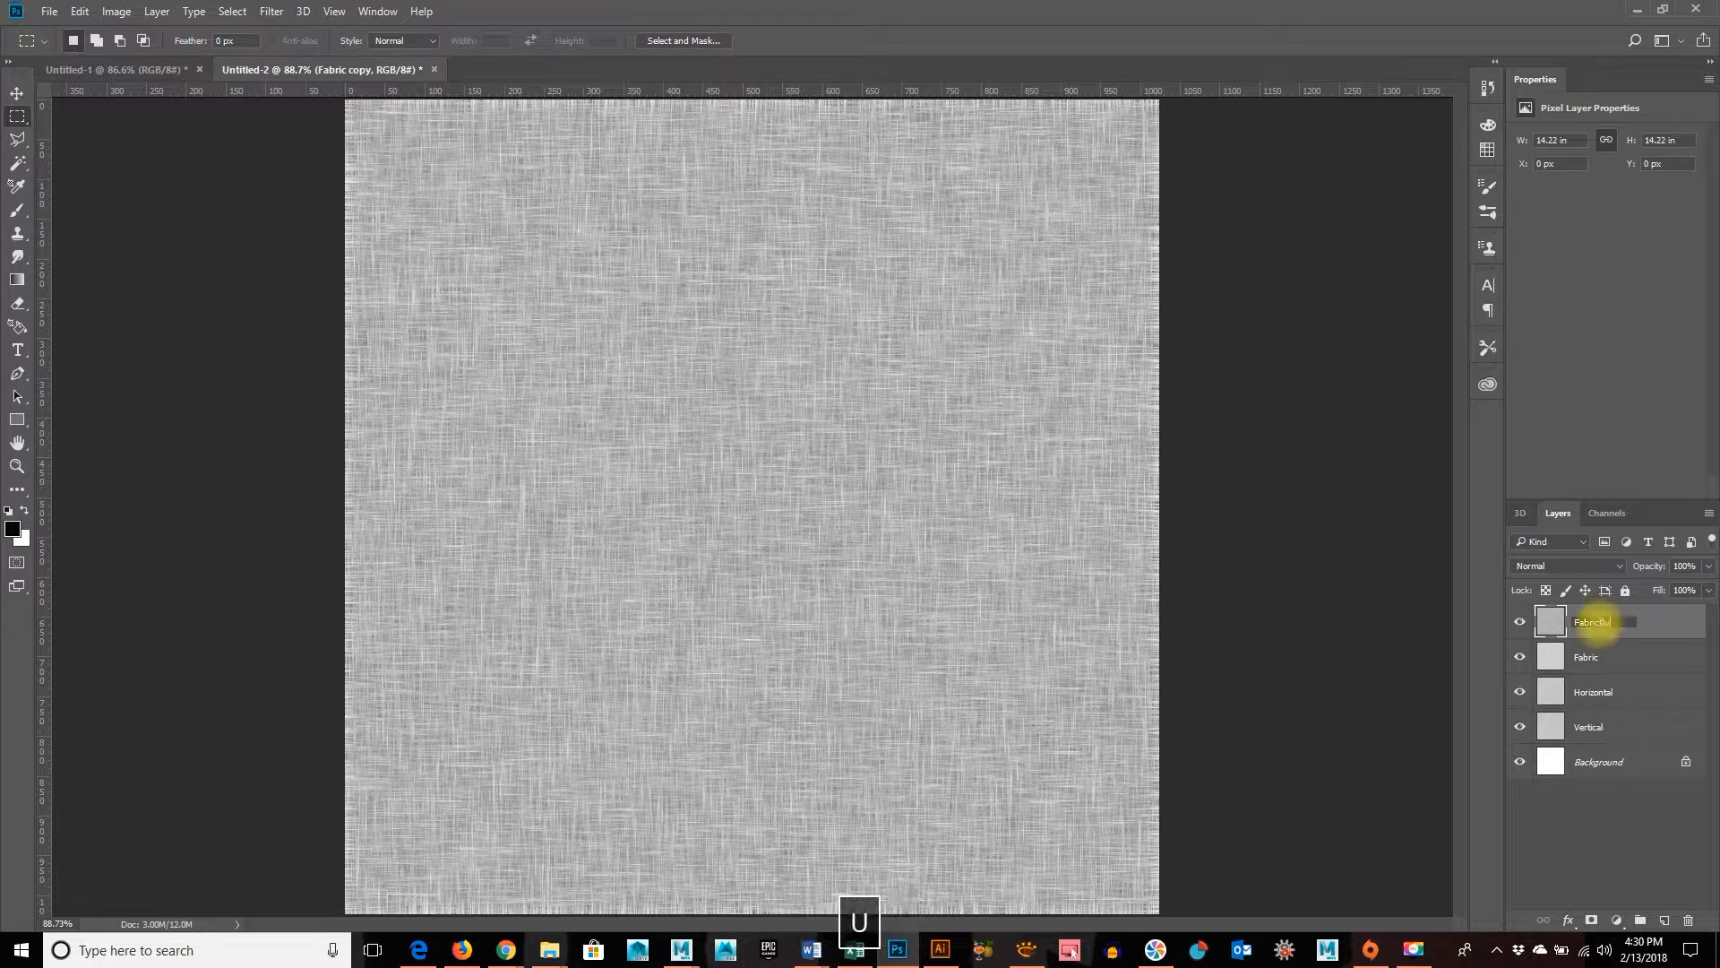
{"action": "type", "text": "mpMap"}
{"action": "key", "text": "Return"}
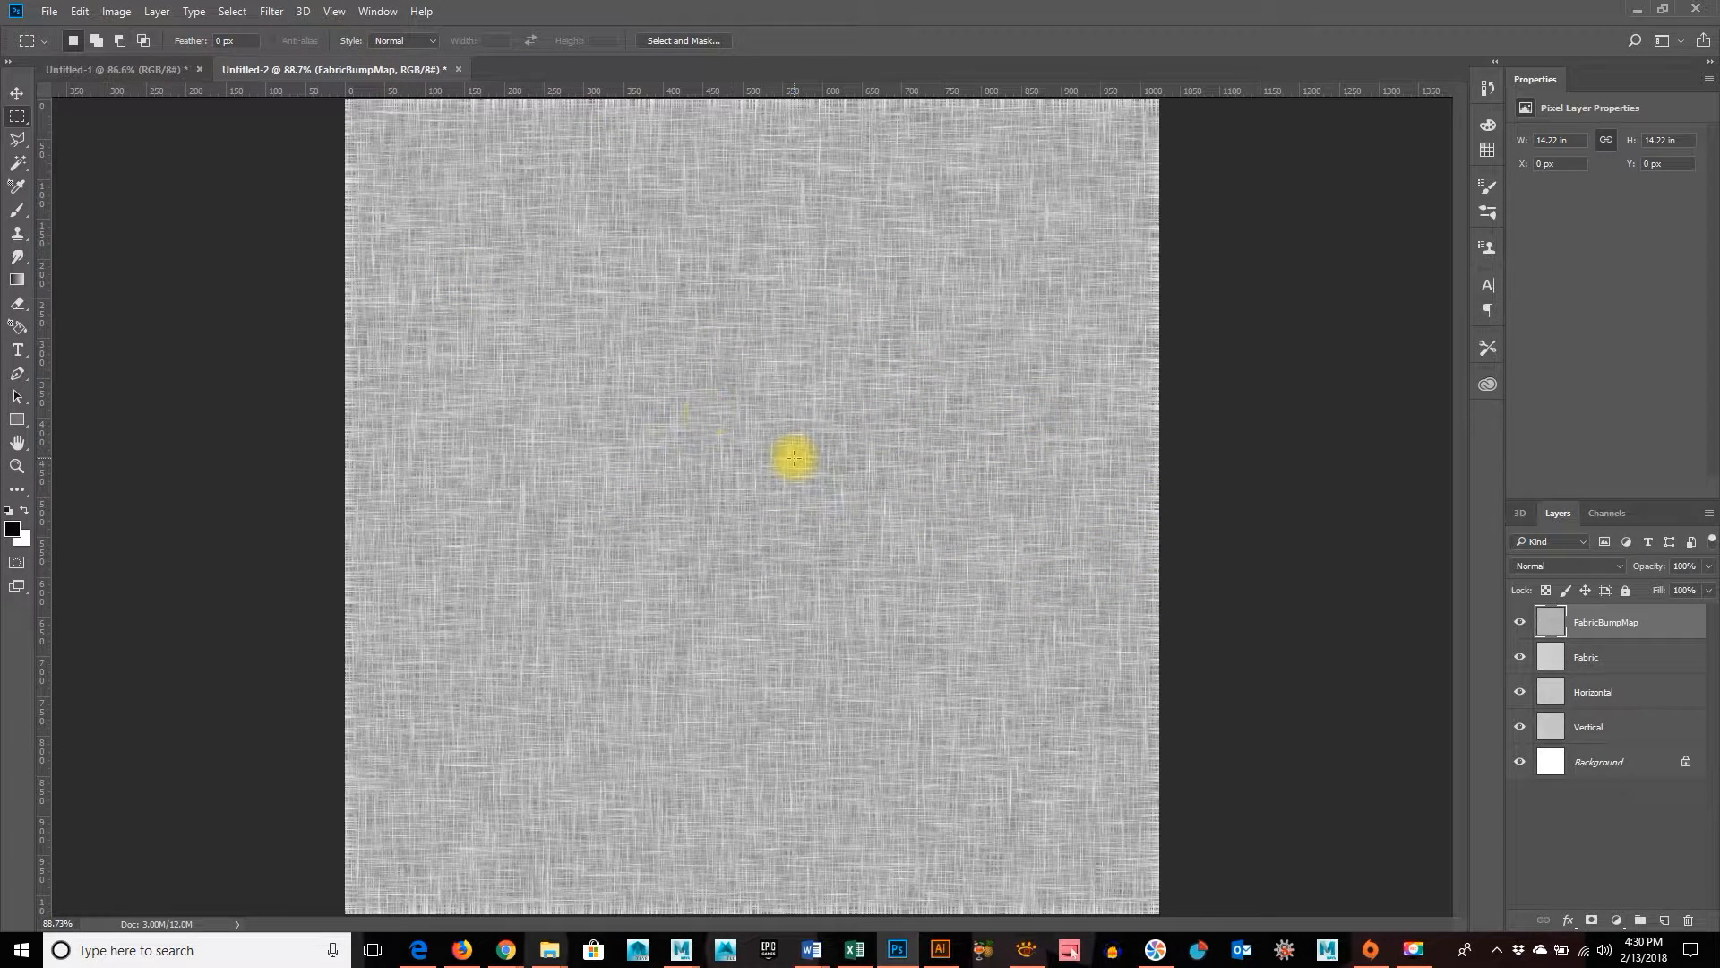
Apply the Offset filter to the FabricBumpMap layer with +512 pixels horizontally and vertically, using Wrap Around
{"action": "left_click", "coordinate": [16, 93]}
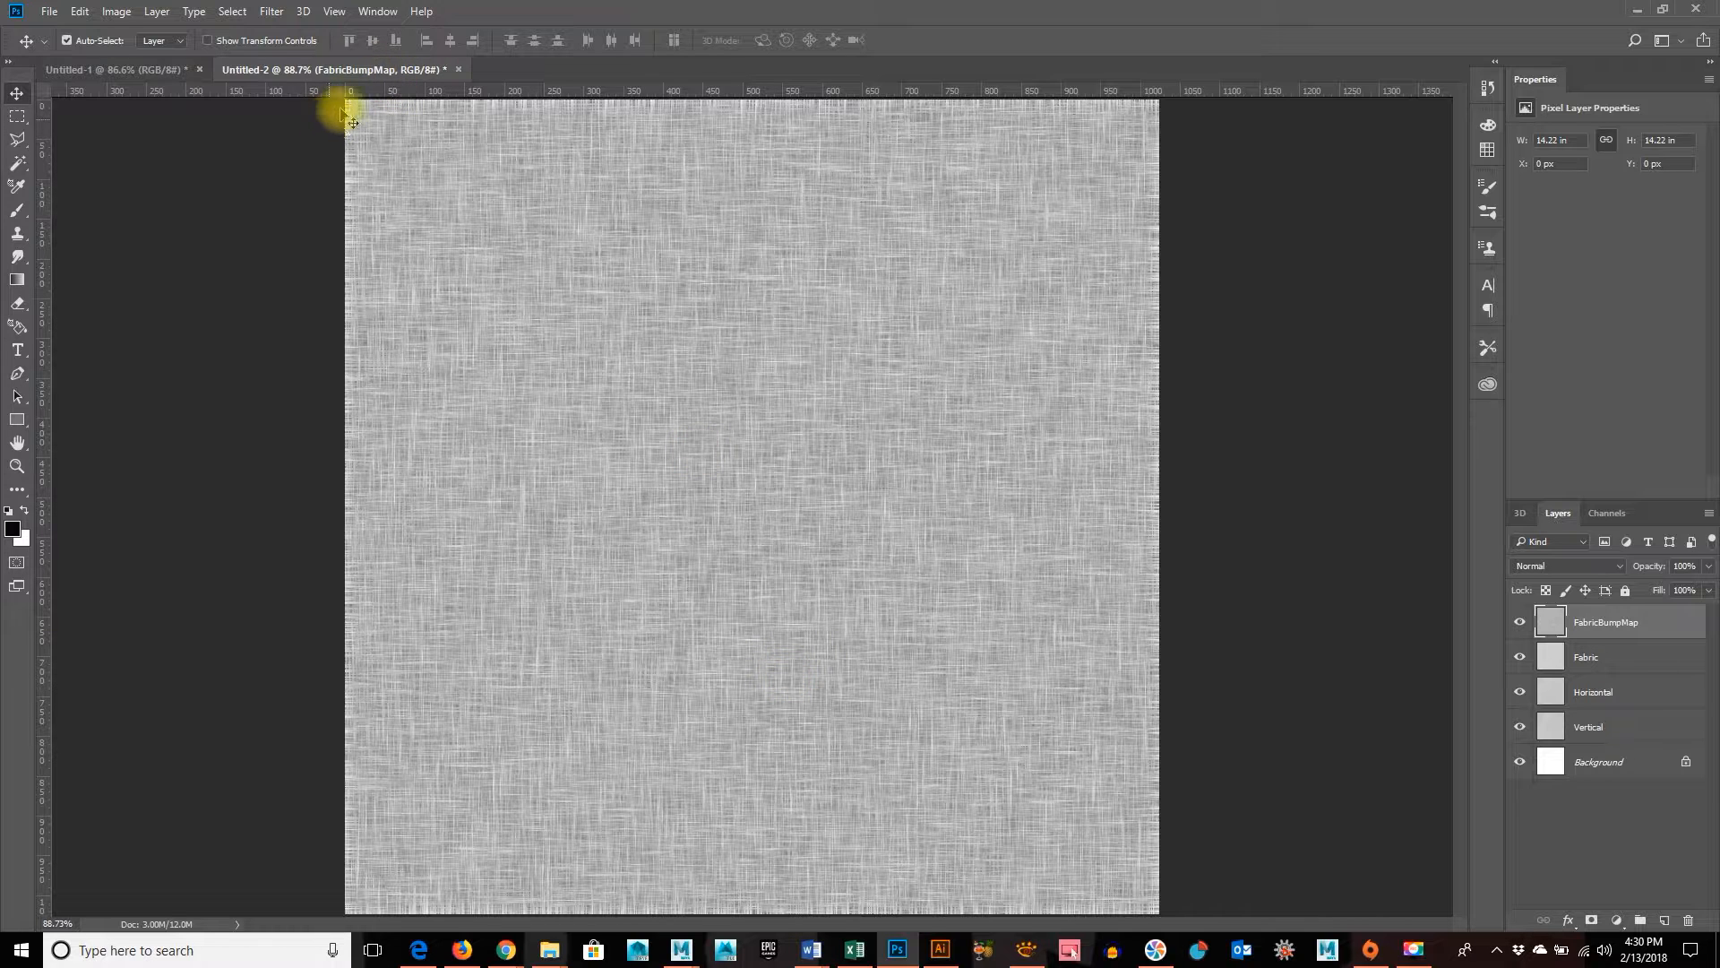
{"action": "left_click", "coordinate": [272, 12]}
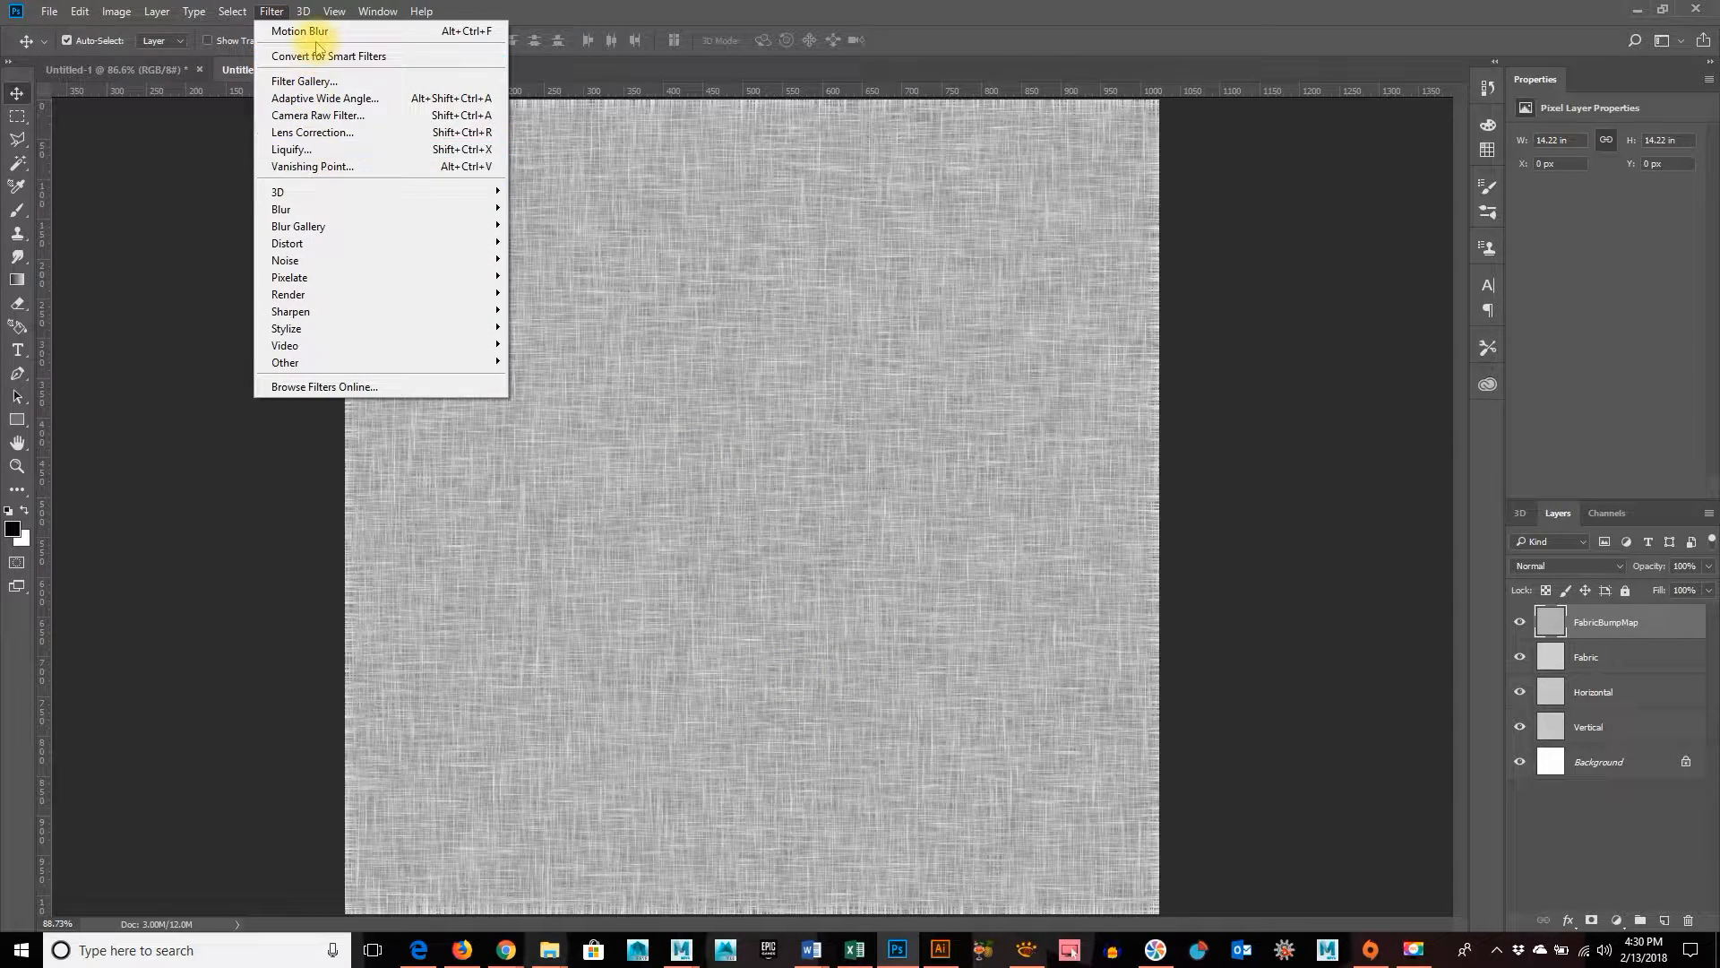
{"action": "mouse_move", "coordinate": [316, 364]}
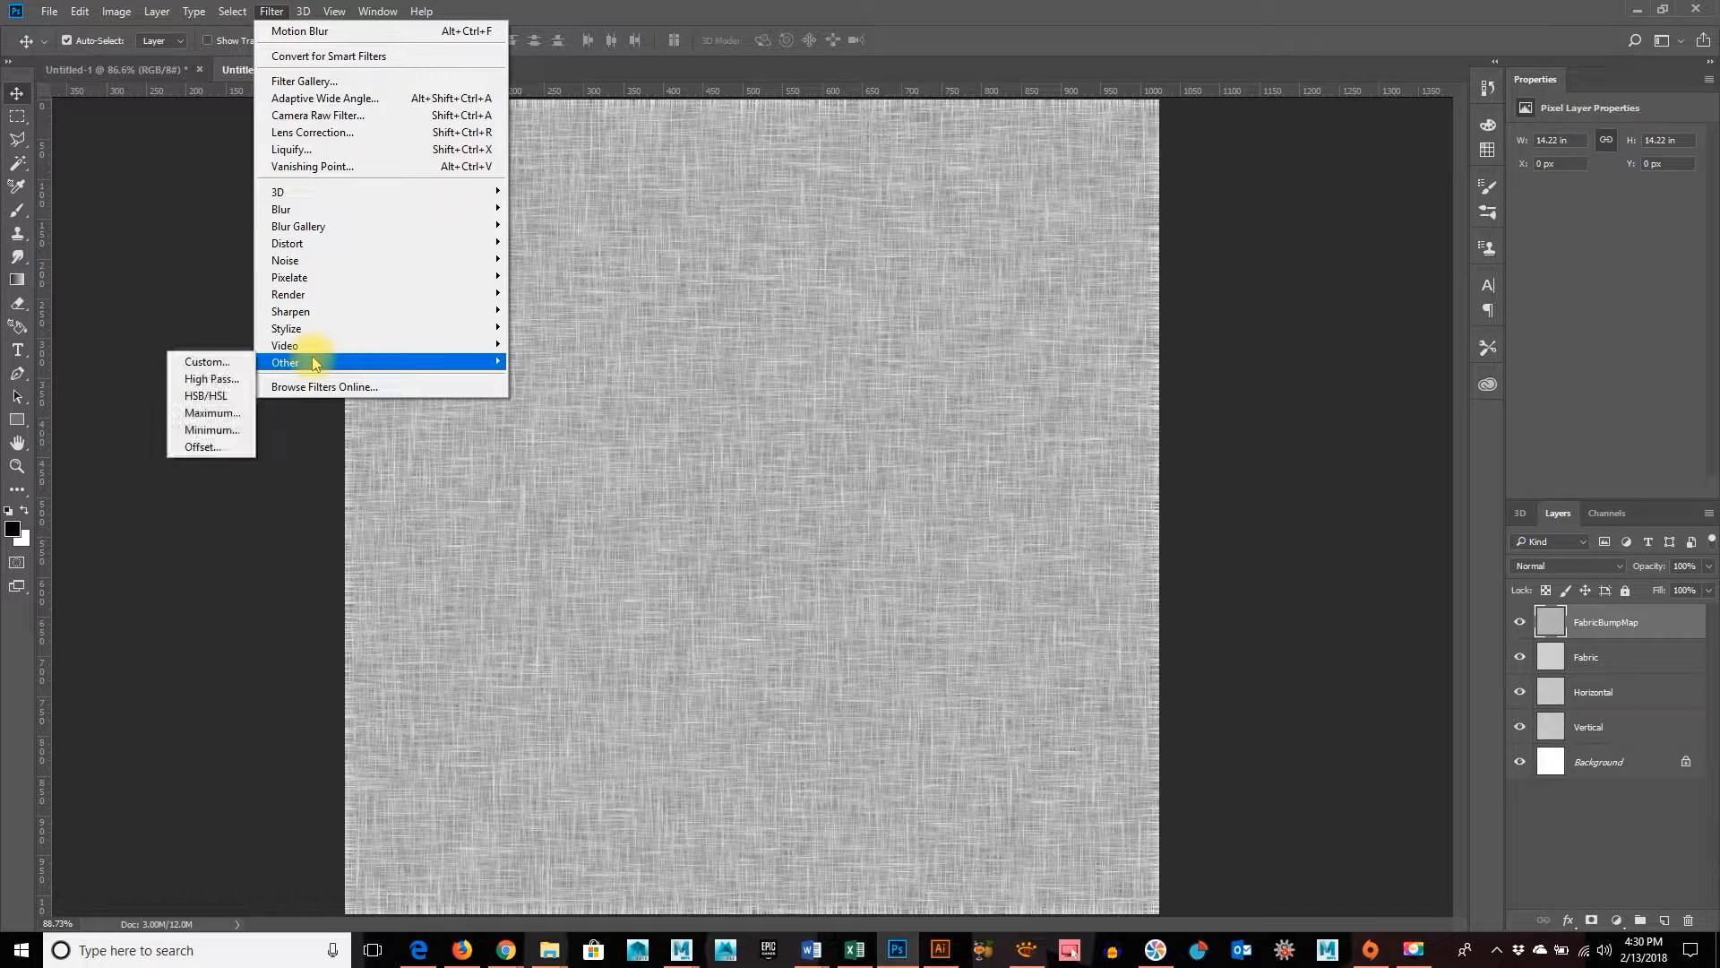
{"action": "left_click", "coordinate": [224, 447]}
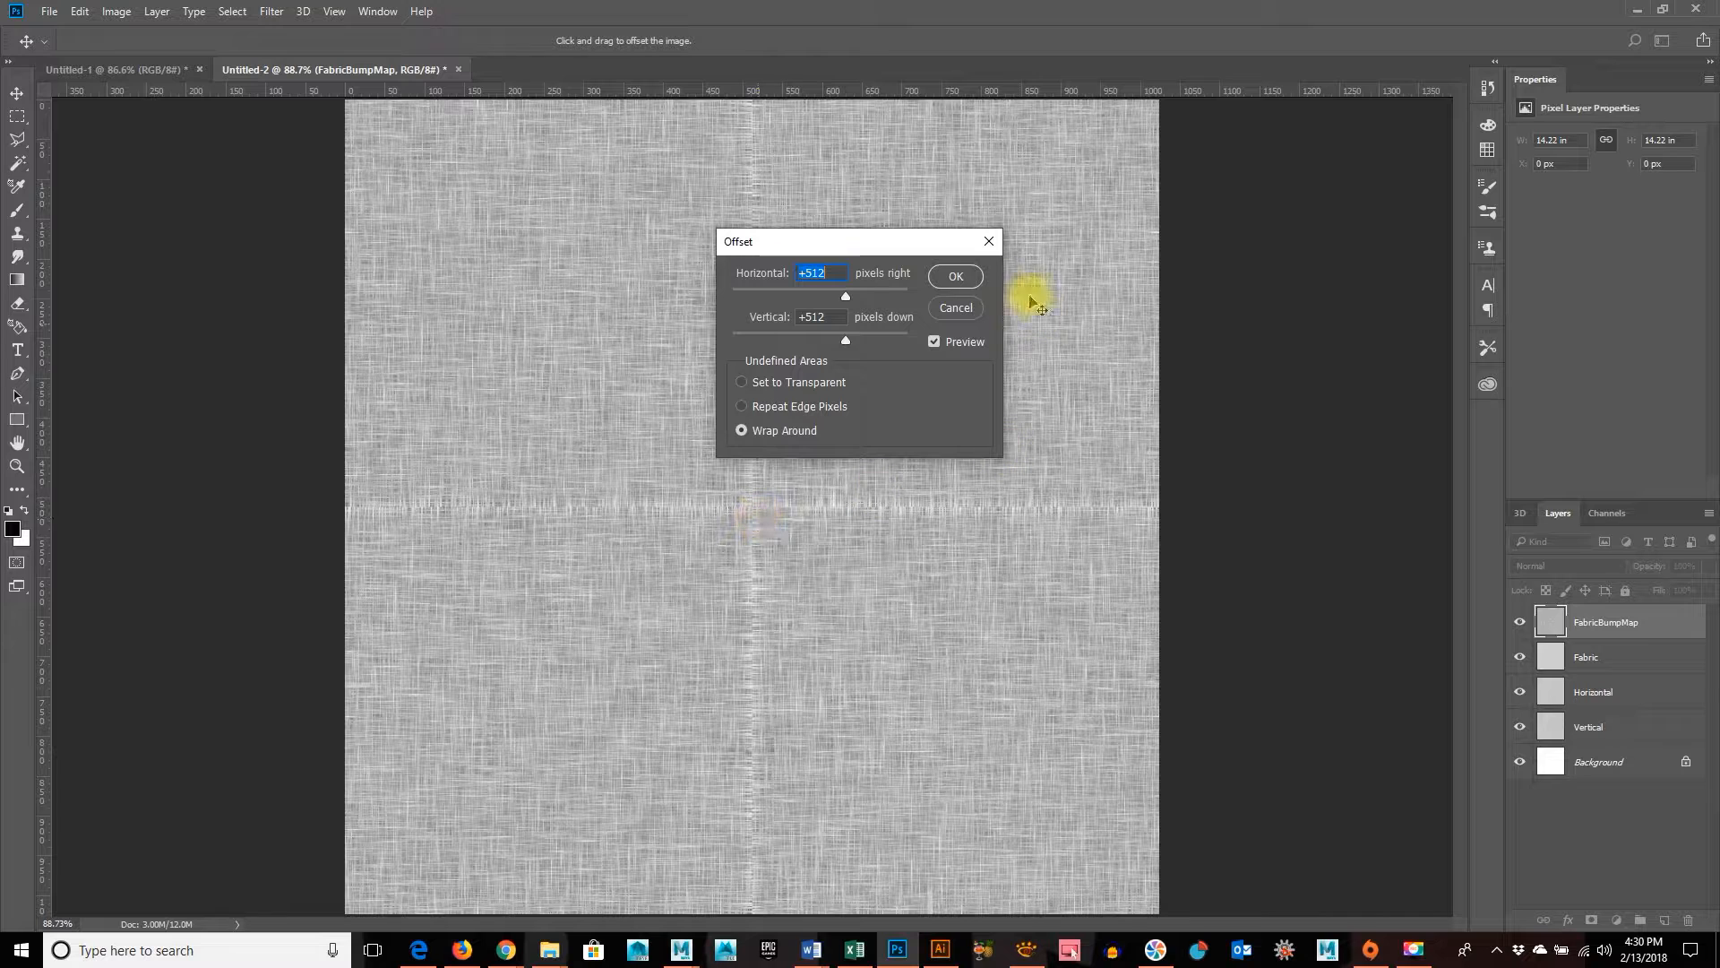
{"action": "left_click", "coordinate": [964, 282]}
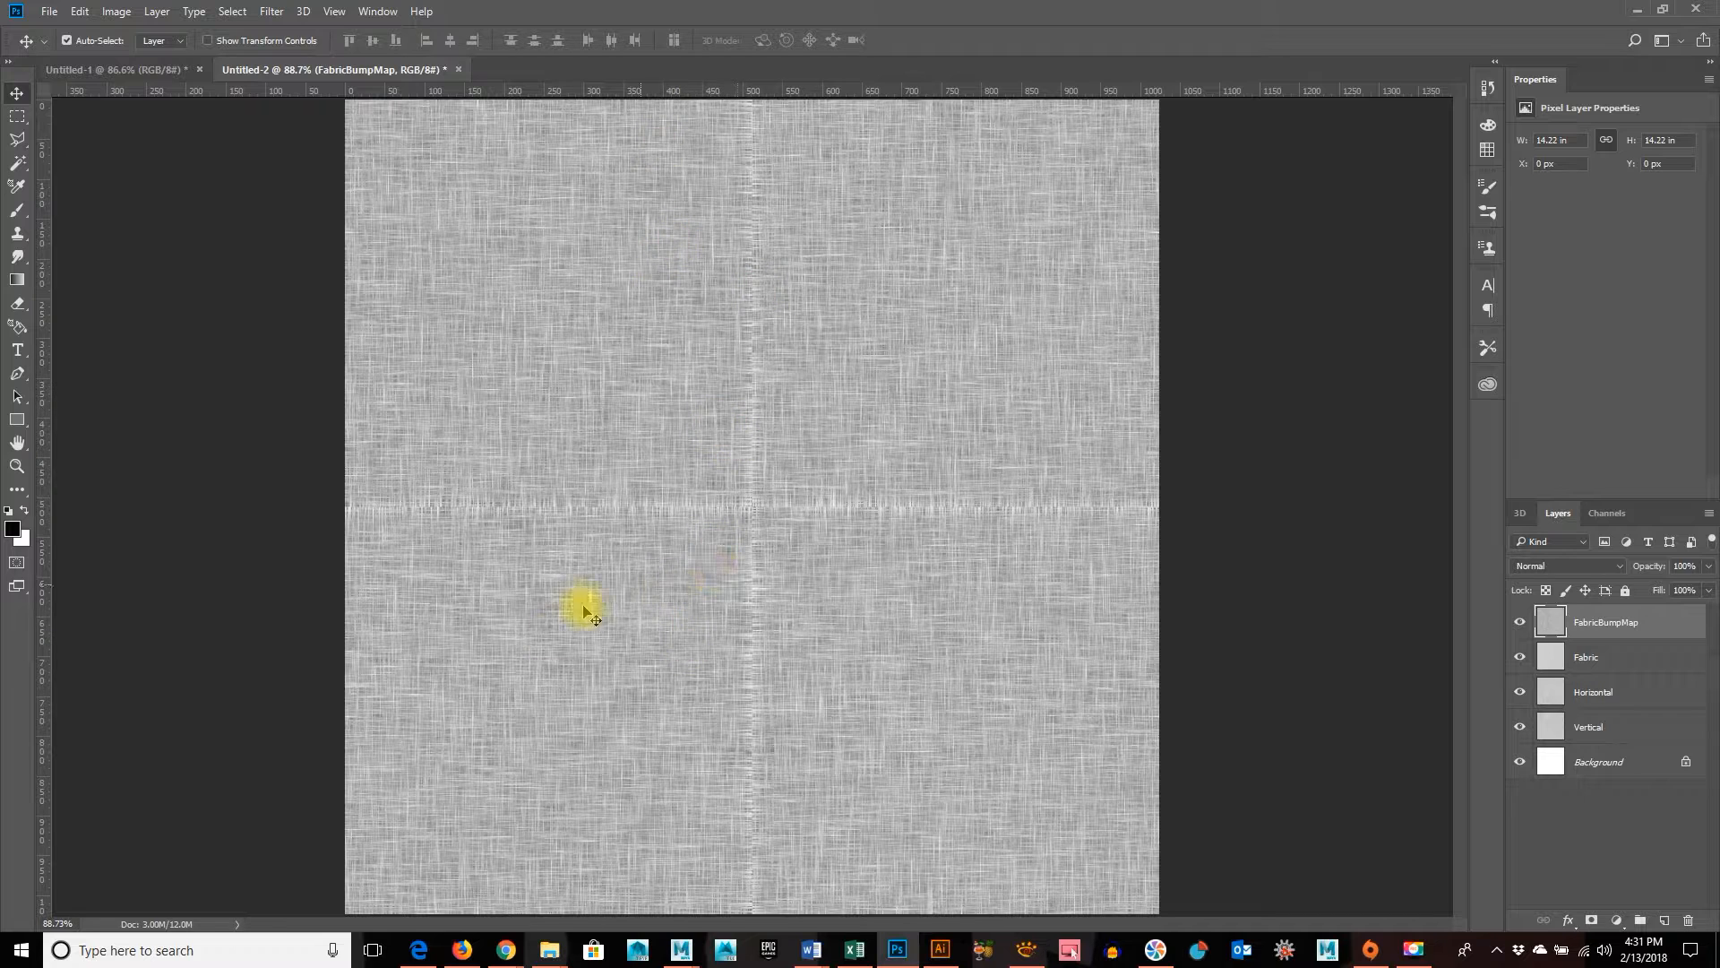
Heal the horizontal and vertical centre seams with the Spot Healing Brush, and reapply the Offset filter with the same settings
{"action": "left_click", "coordinate": [20, 496]}
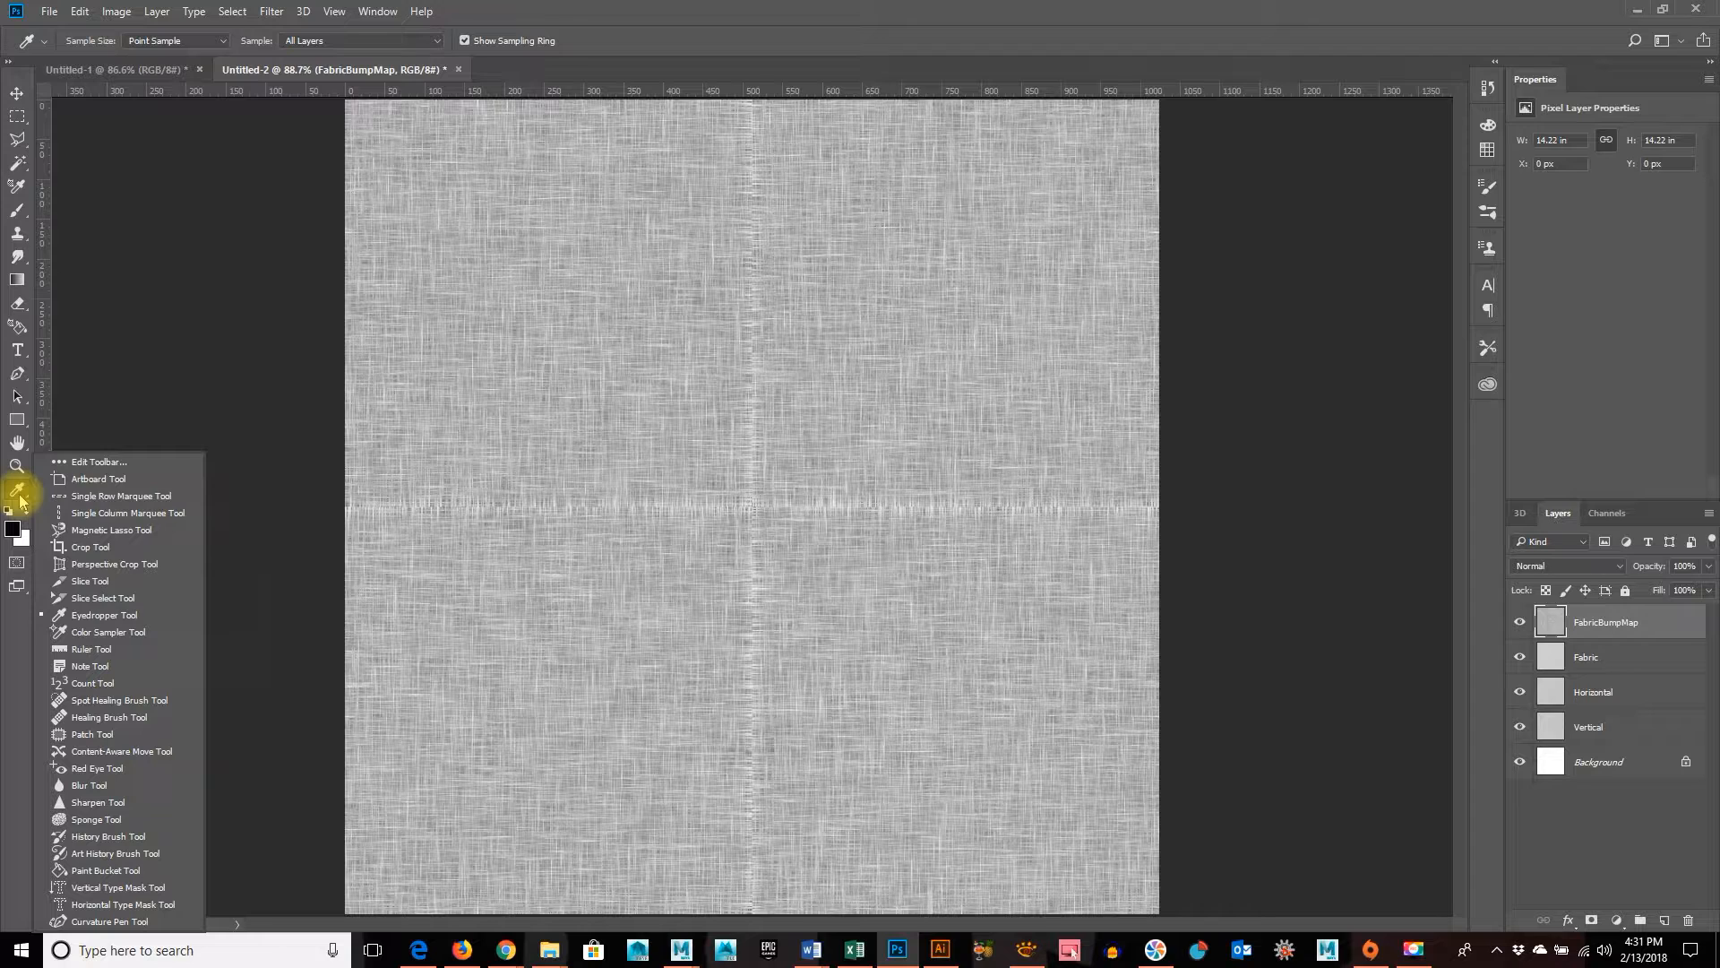
{"action": "left_click", "coordinate": [146, 705]}
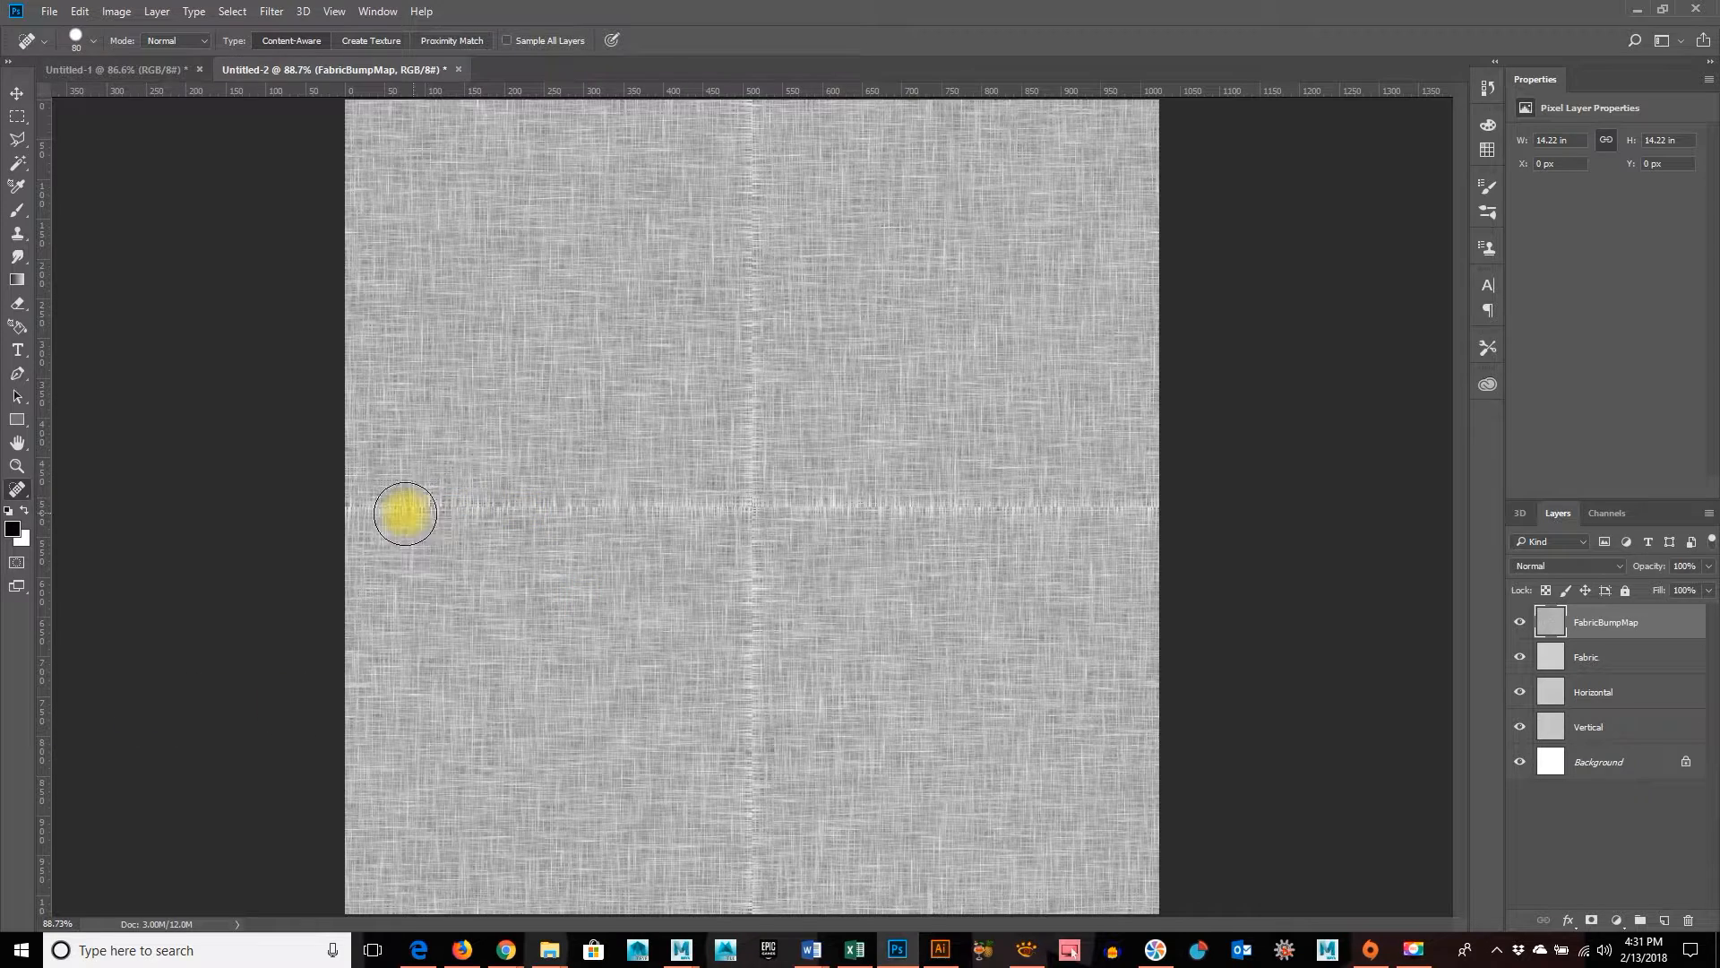
{"action": "left_click_drag", "start_coordinate": [378, 504], "coordinate": [738, 511]}
{"action": "left_click_drag", "start_coordinate": [1003, 509], "coordinate": [1122, 508]}
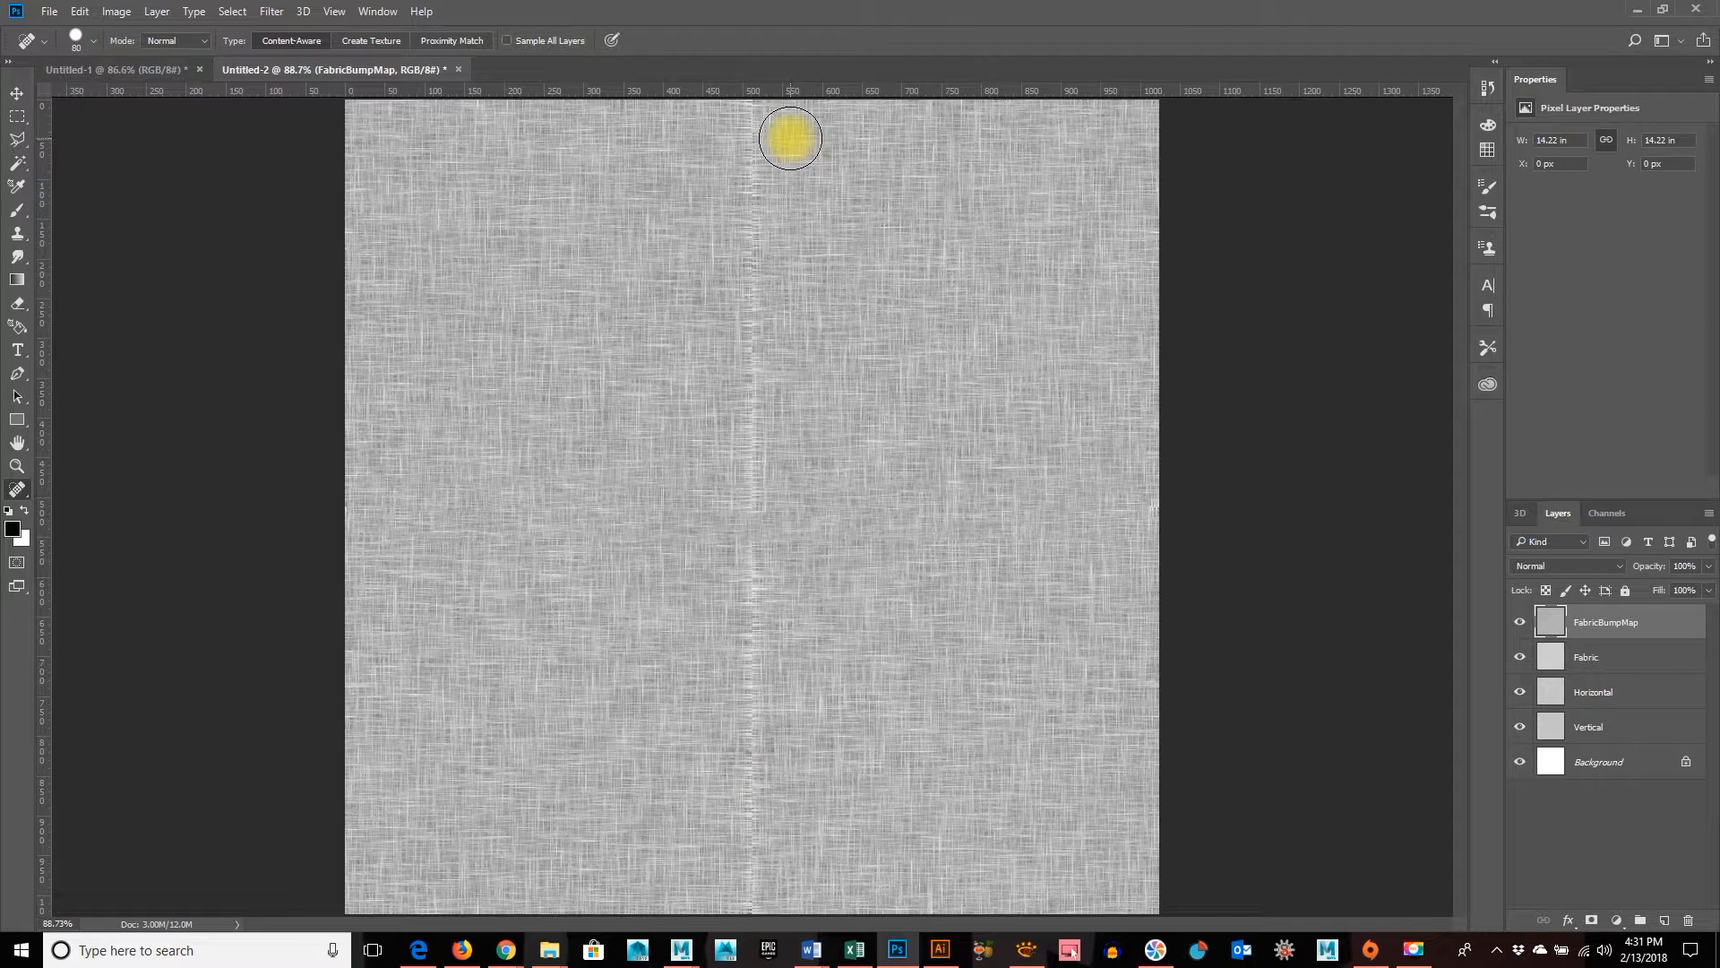
{"action": "left_click_drag", "start_coordinate": [749, 134], "coordinate": [746, 896]}
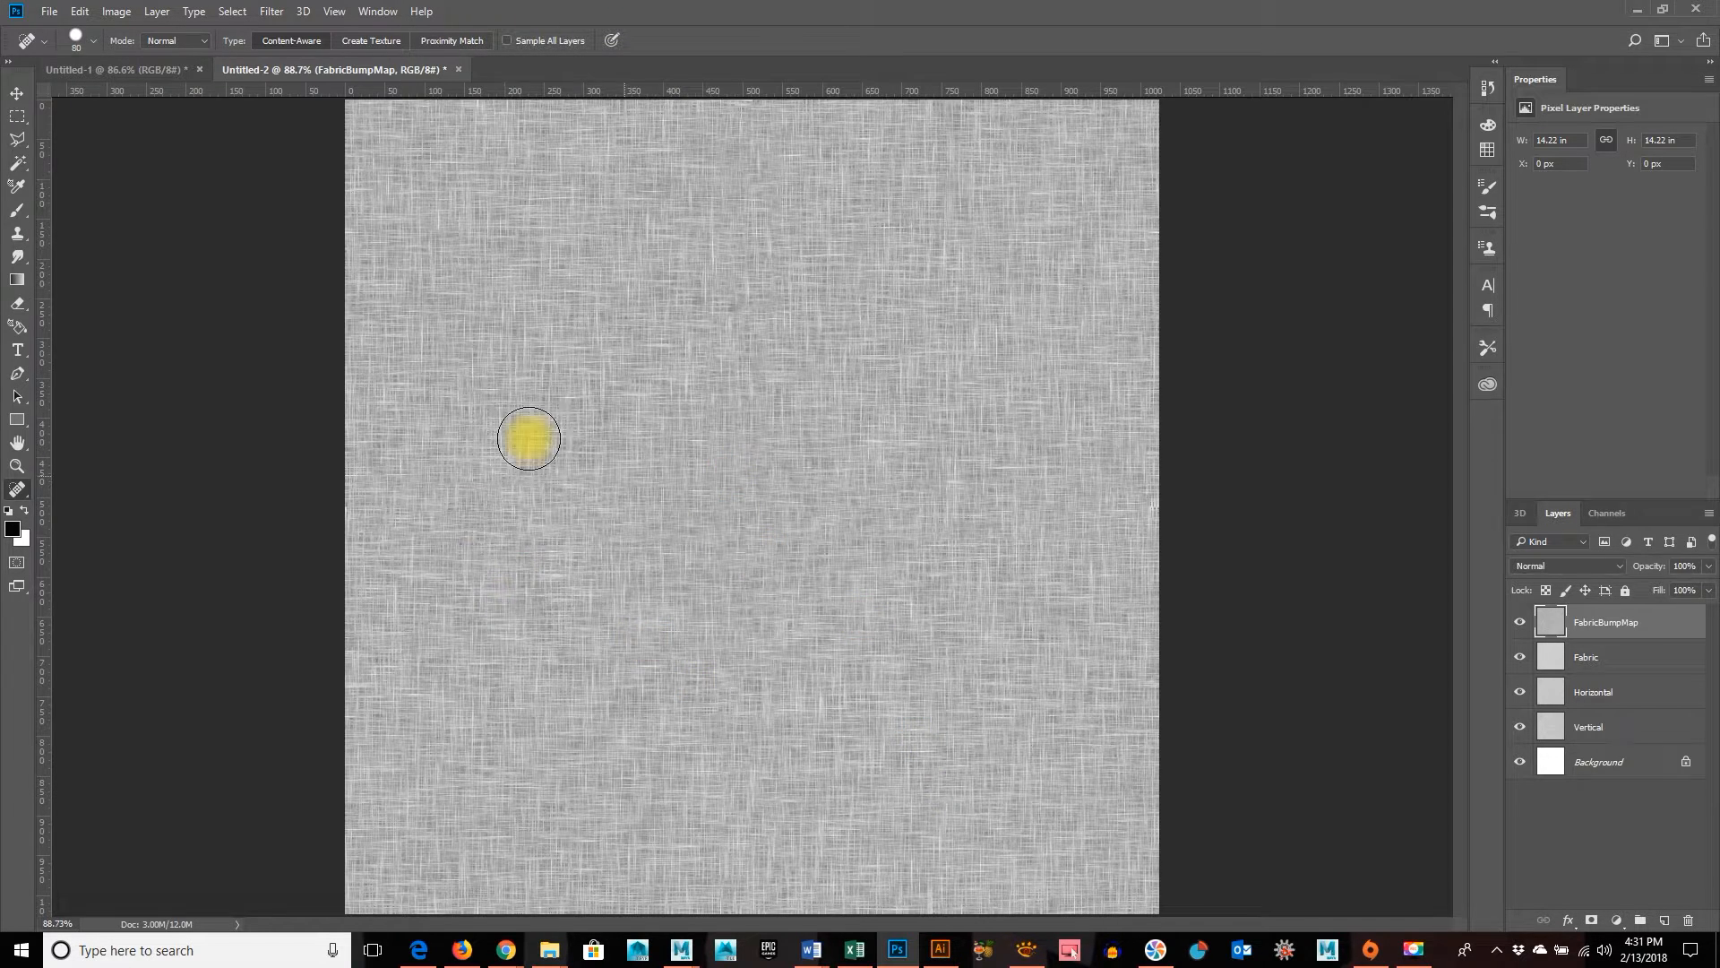
{"action": "left_click", "coordinate": [576, 638]}
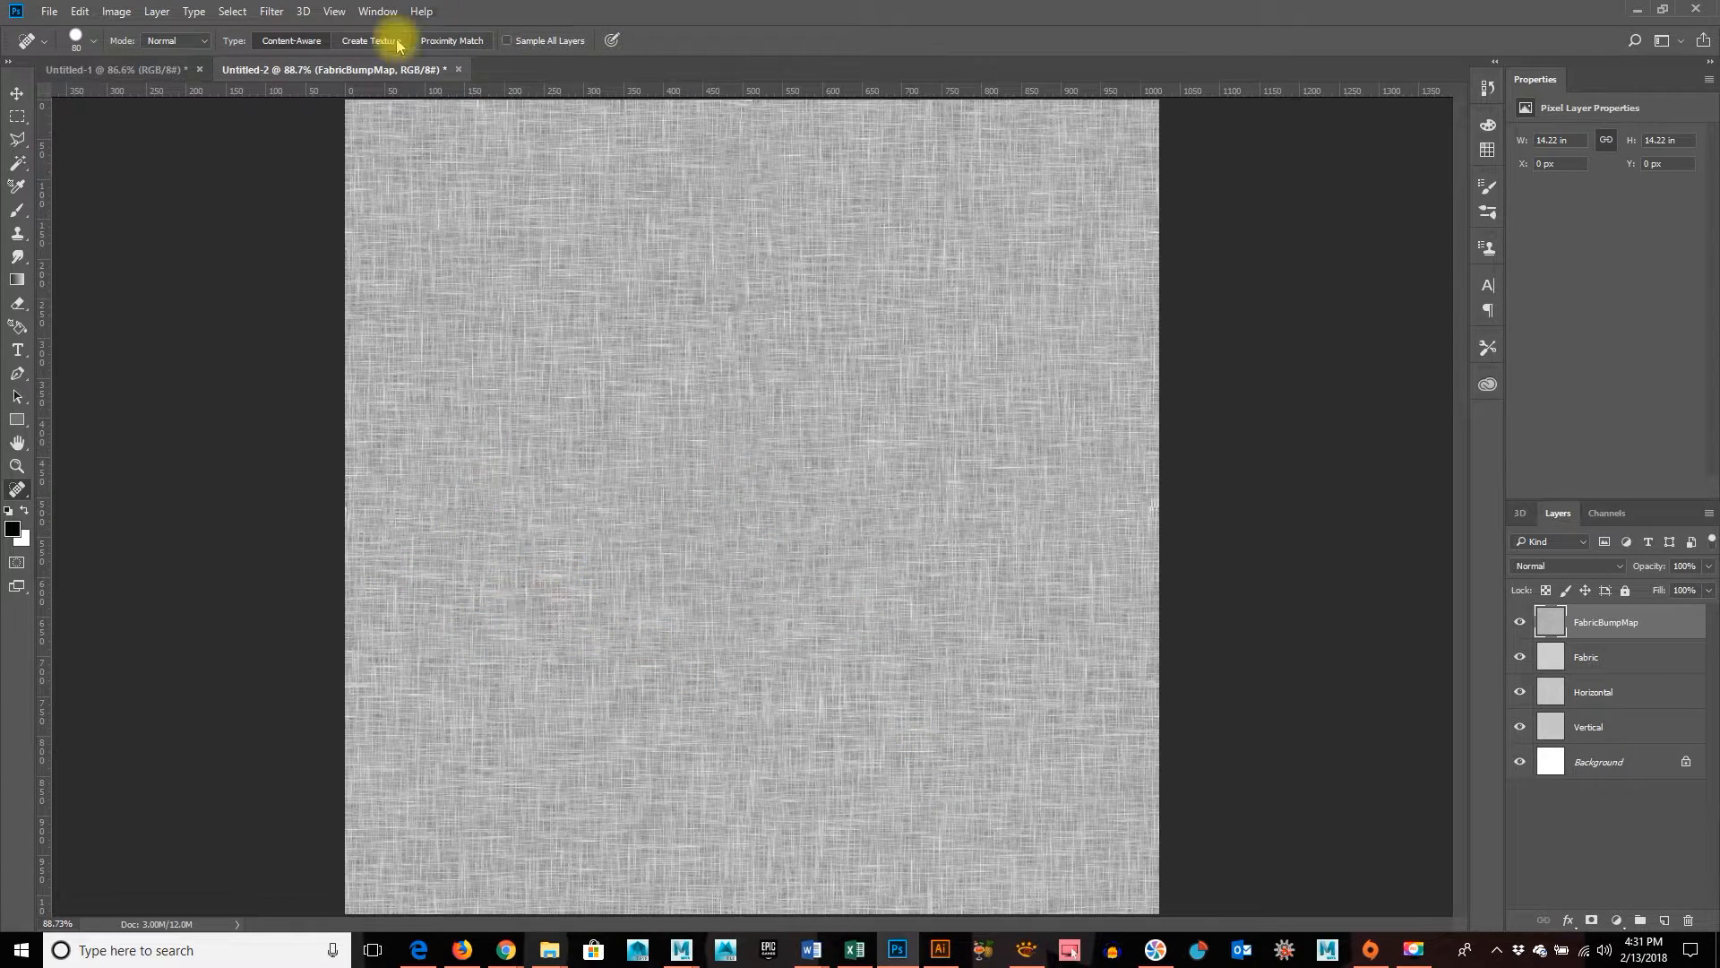
{"action": "left_click", "coordinate": [270, 13]}
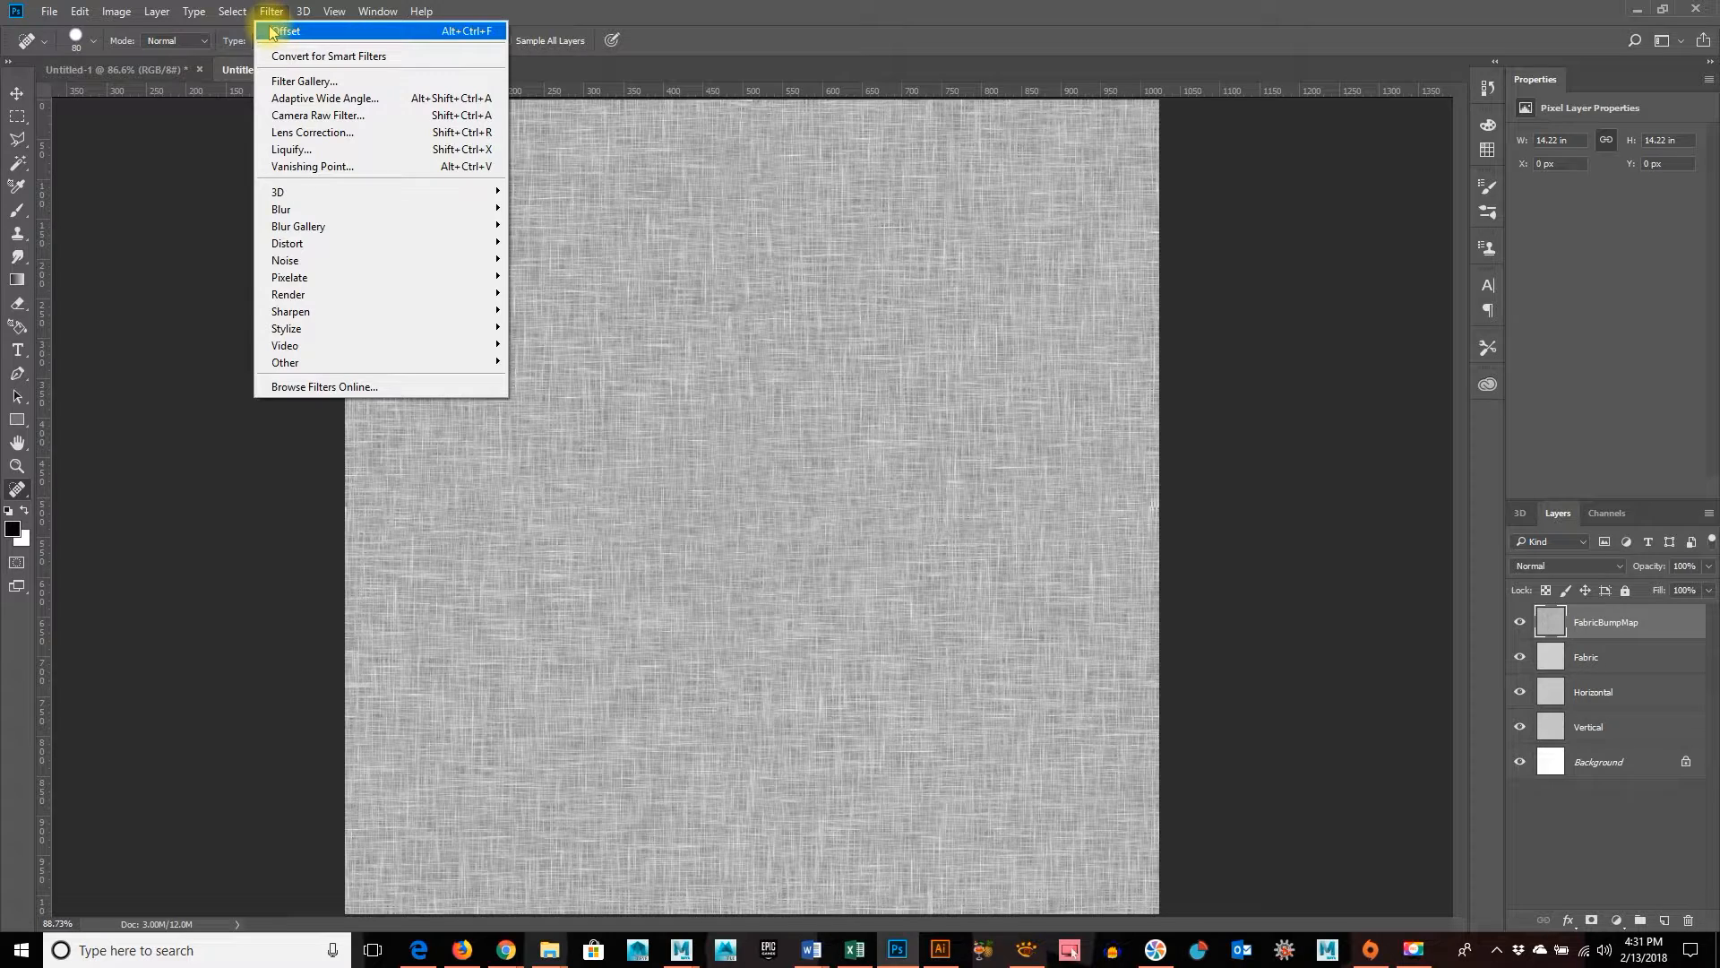
{"action": "left_click", "coordinate": [333, 36]}
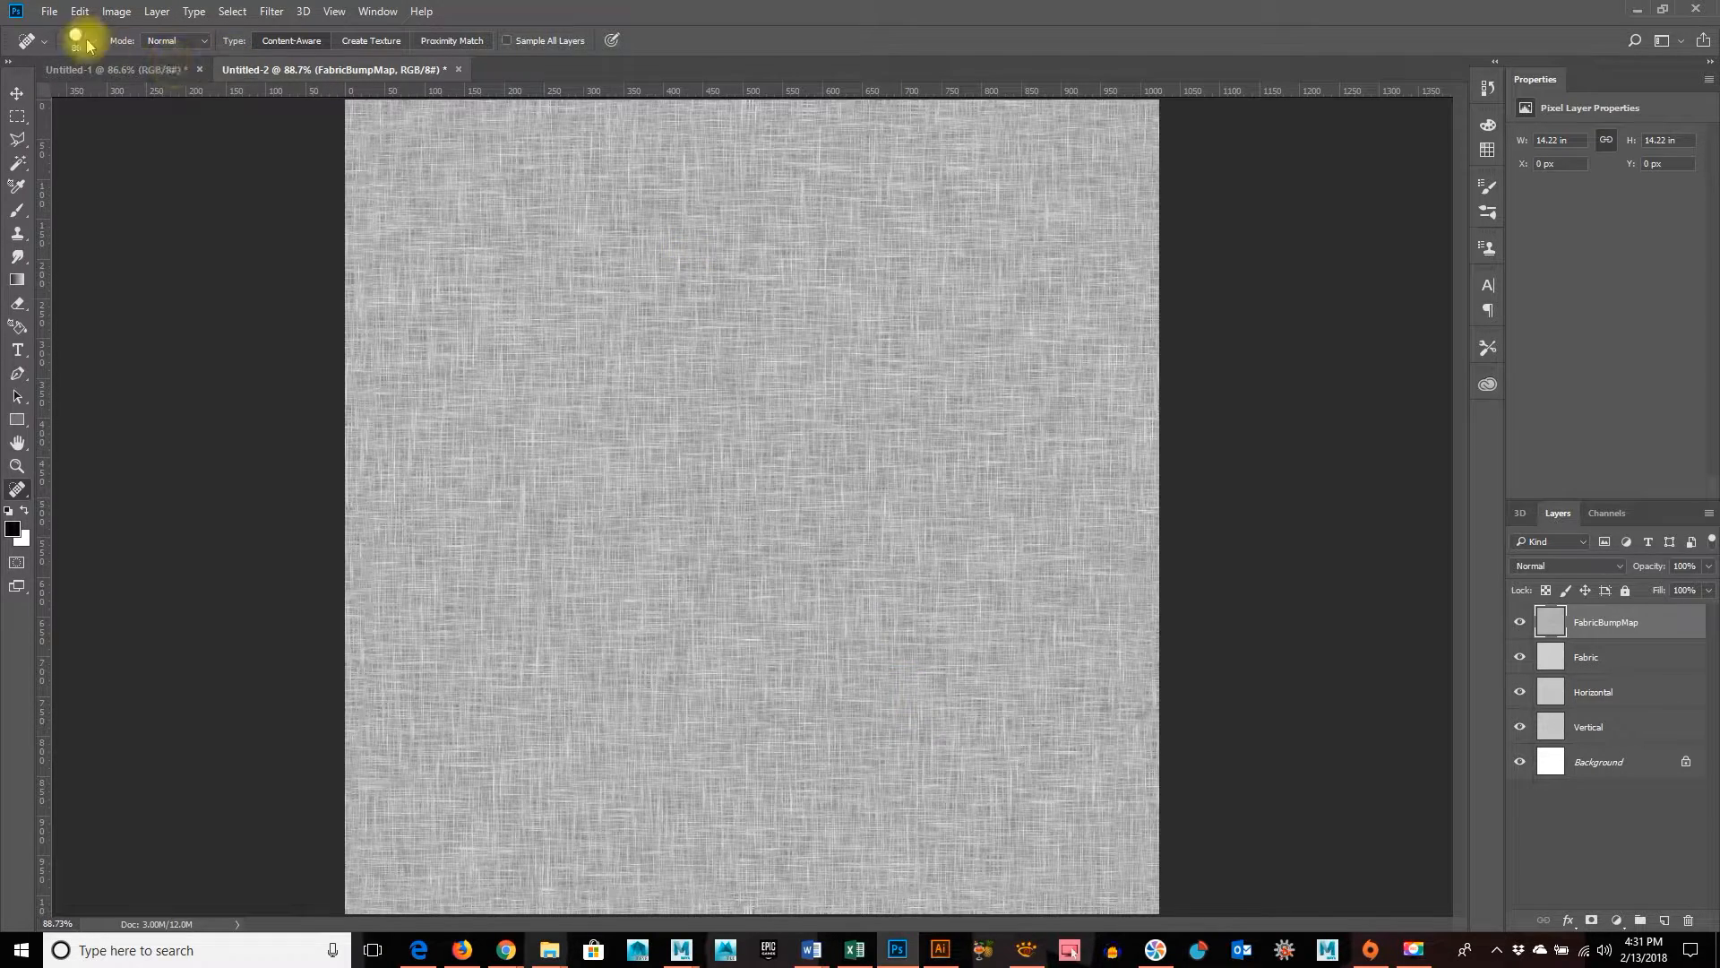
Start saving the image under a new name in the sourceimages folder with Targa as the file format
{"action": "left_click", "coordinate": [49, 12]}
{"action": "left_click", "coordinate": [71, 209]}
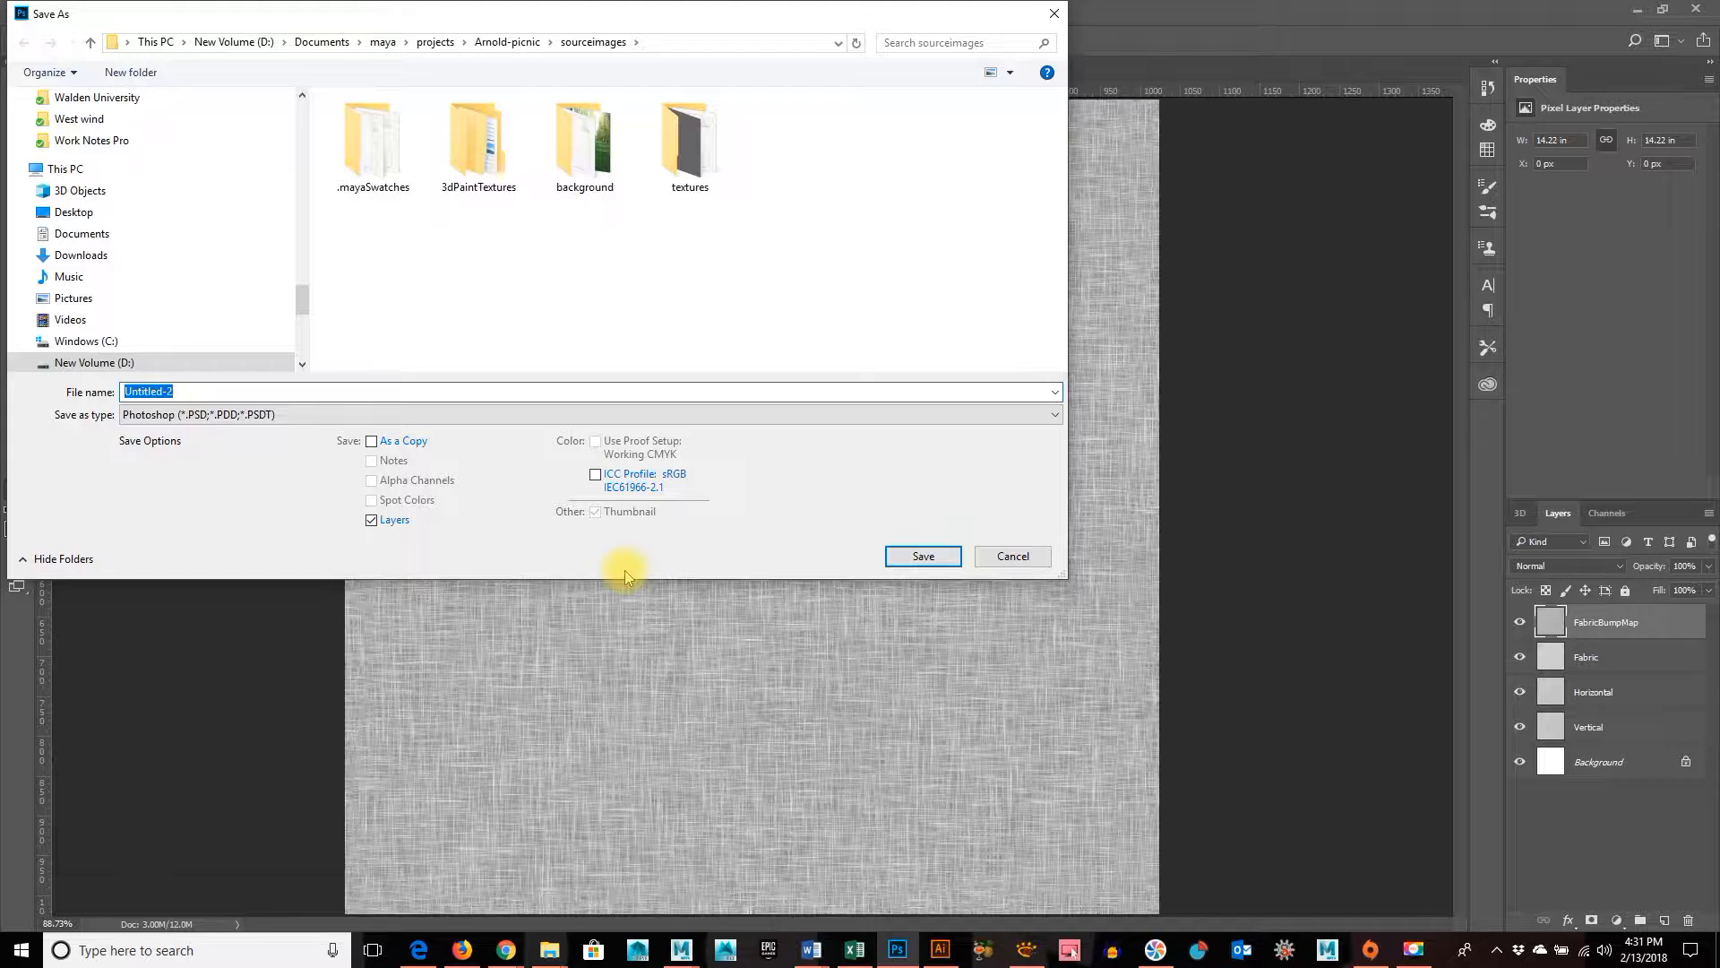
{"action": "left_click", "coordinate": [285, 414]}
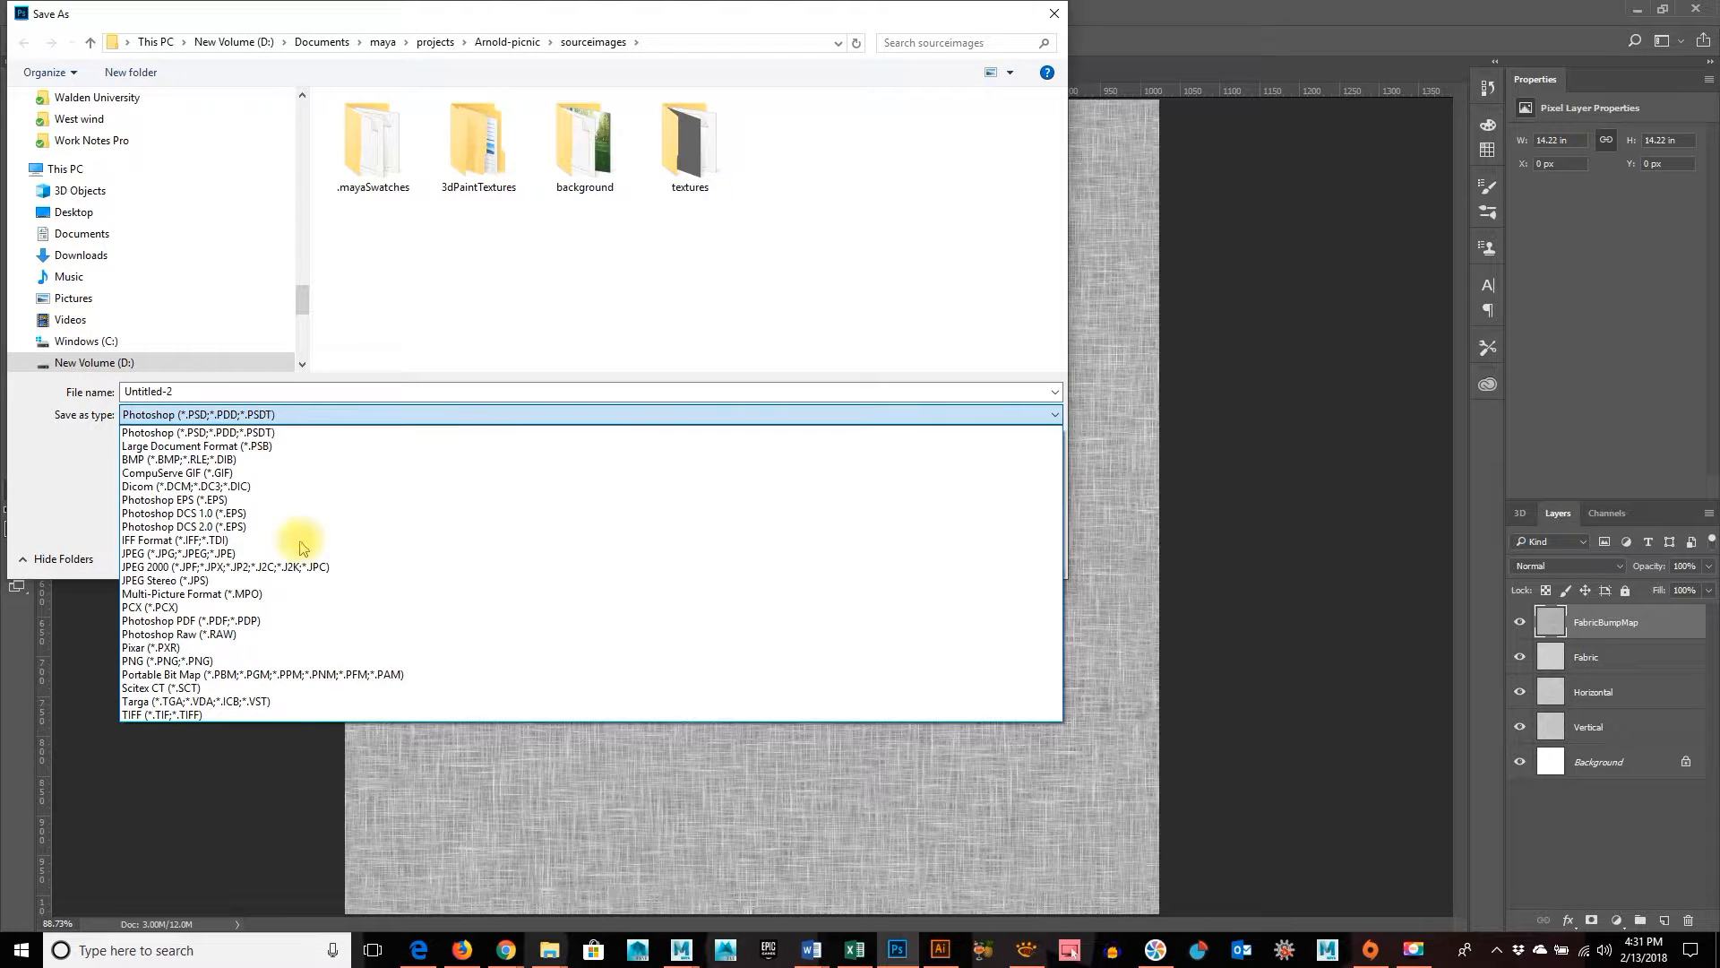
{"action": "left_click", "coordinate": [306, 701]}
Name the Targa file FabricBumpMap and save it at 24 bits/pixel
{"action": "left_click", "coordinate": [198, 392]}
{"action": "double_click", "coordinate": [196, 392]}
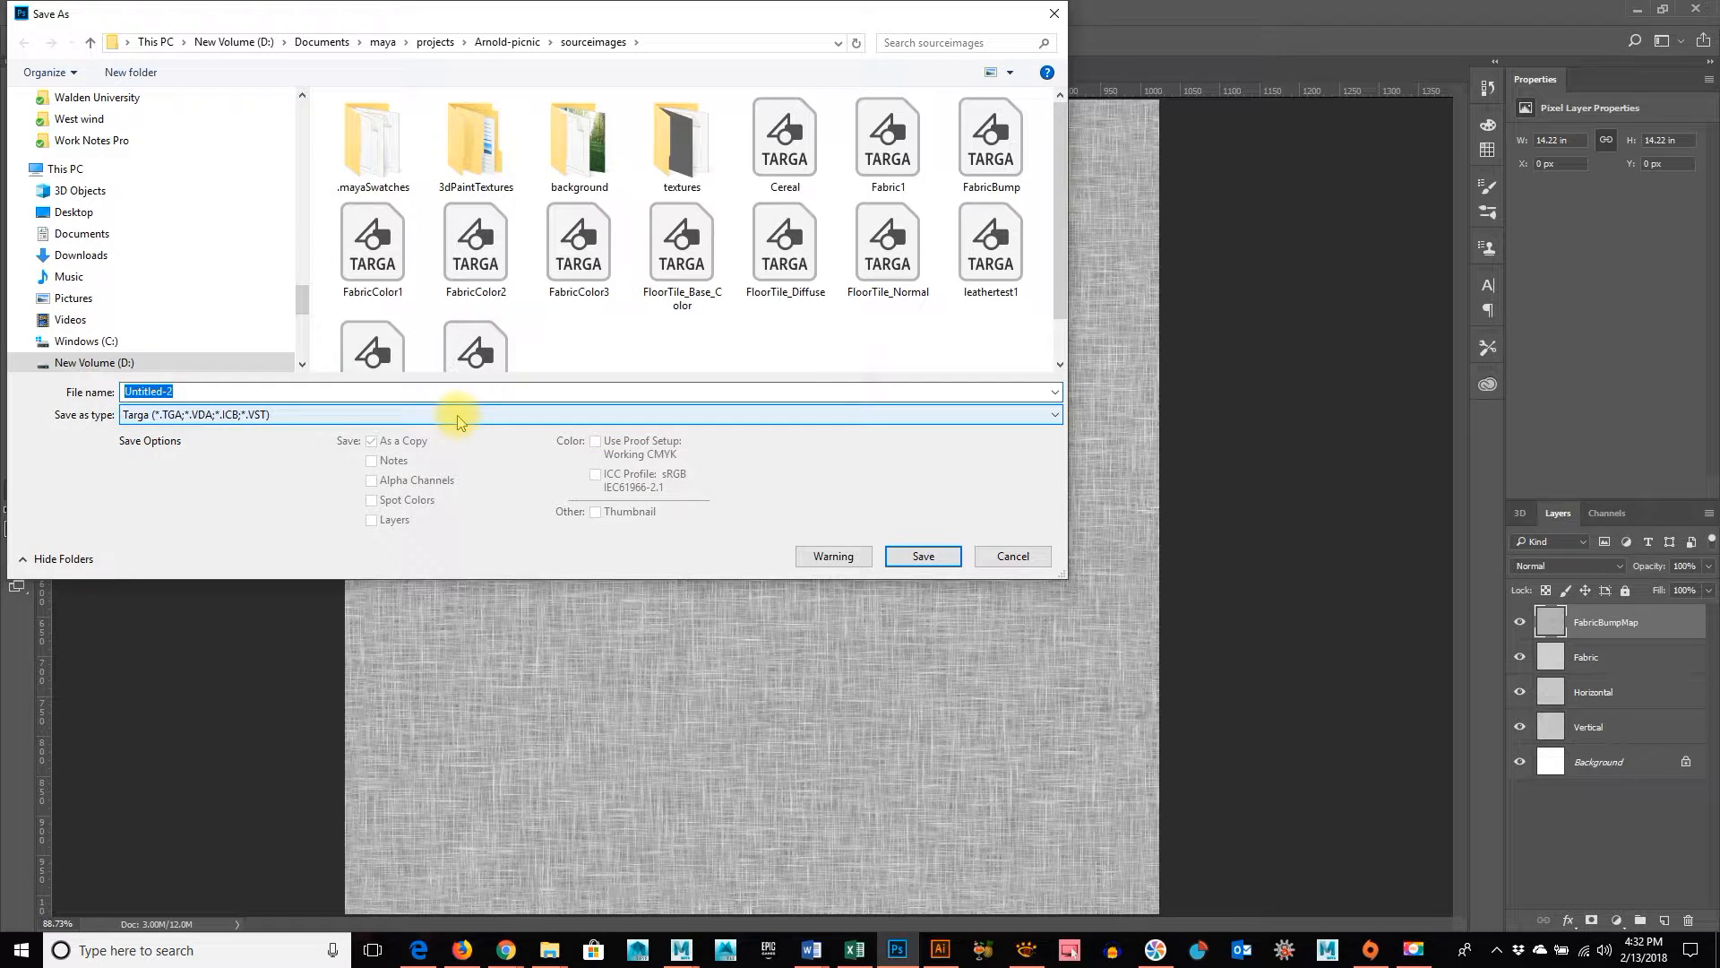
{"action": "type", "text": "Fabrick"}
{"action": "key", "text": "BackSpace"}
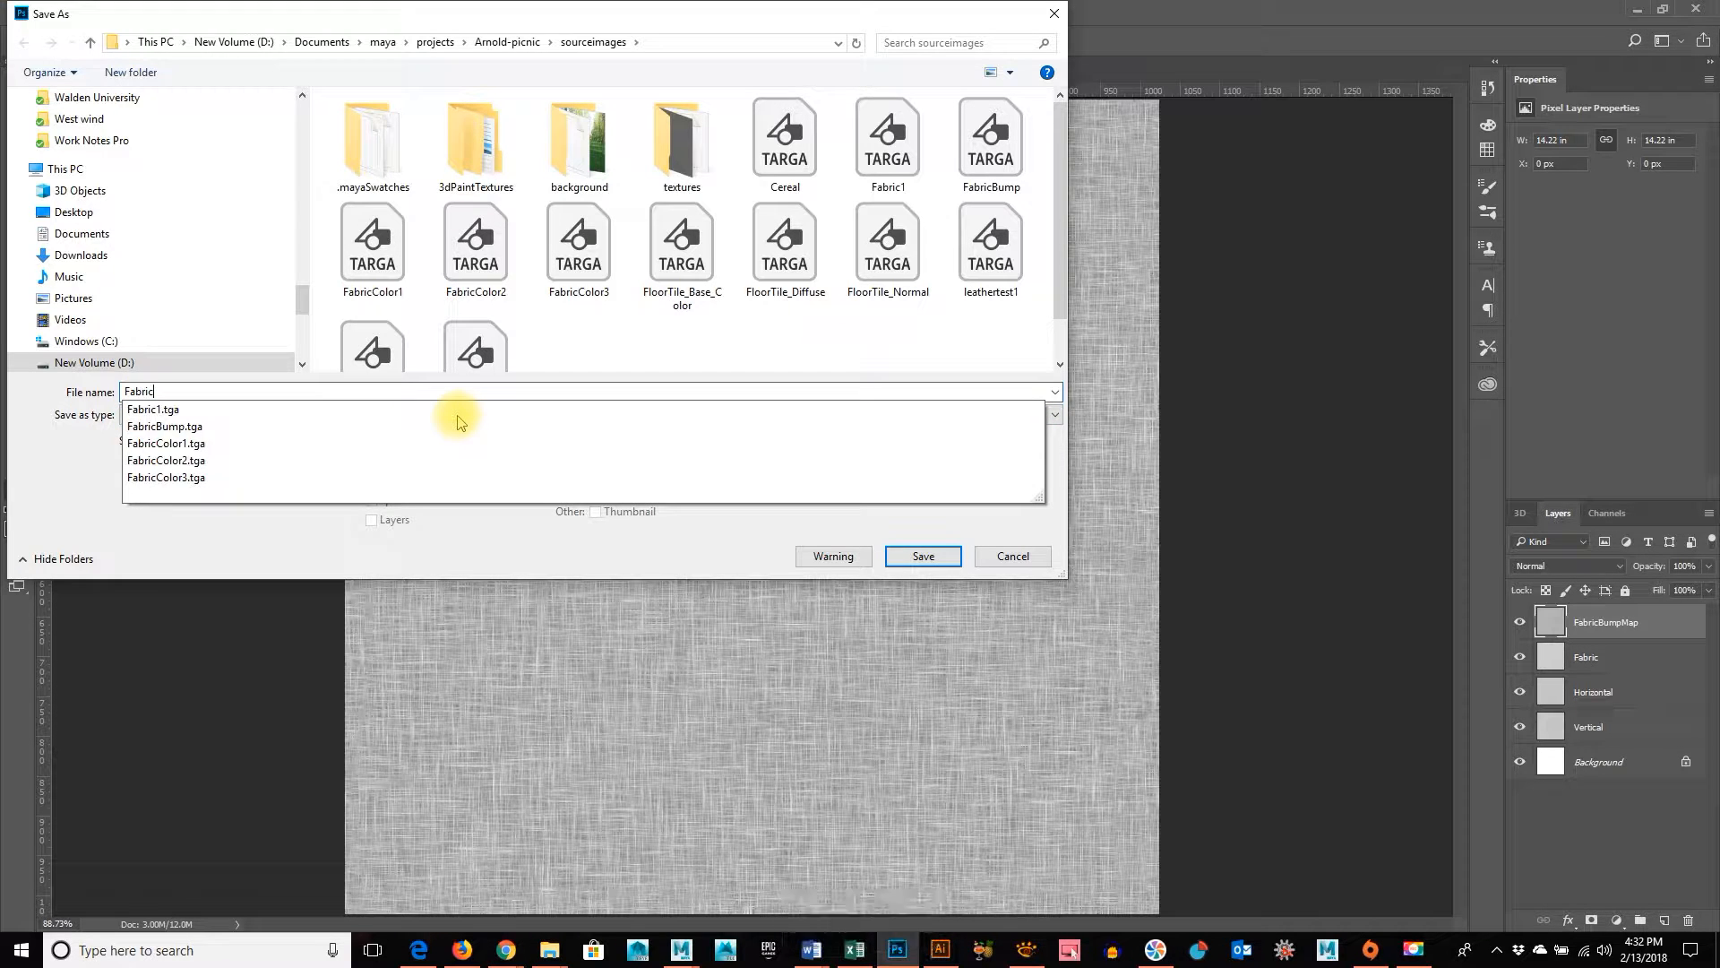
{"action": "type", "text": "BumpMa"}
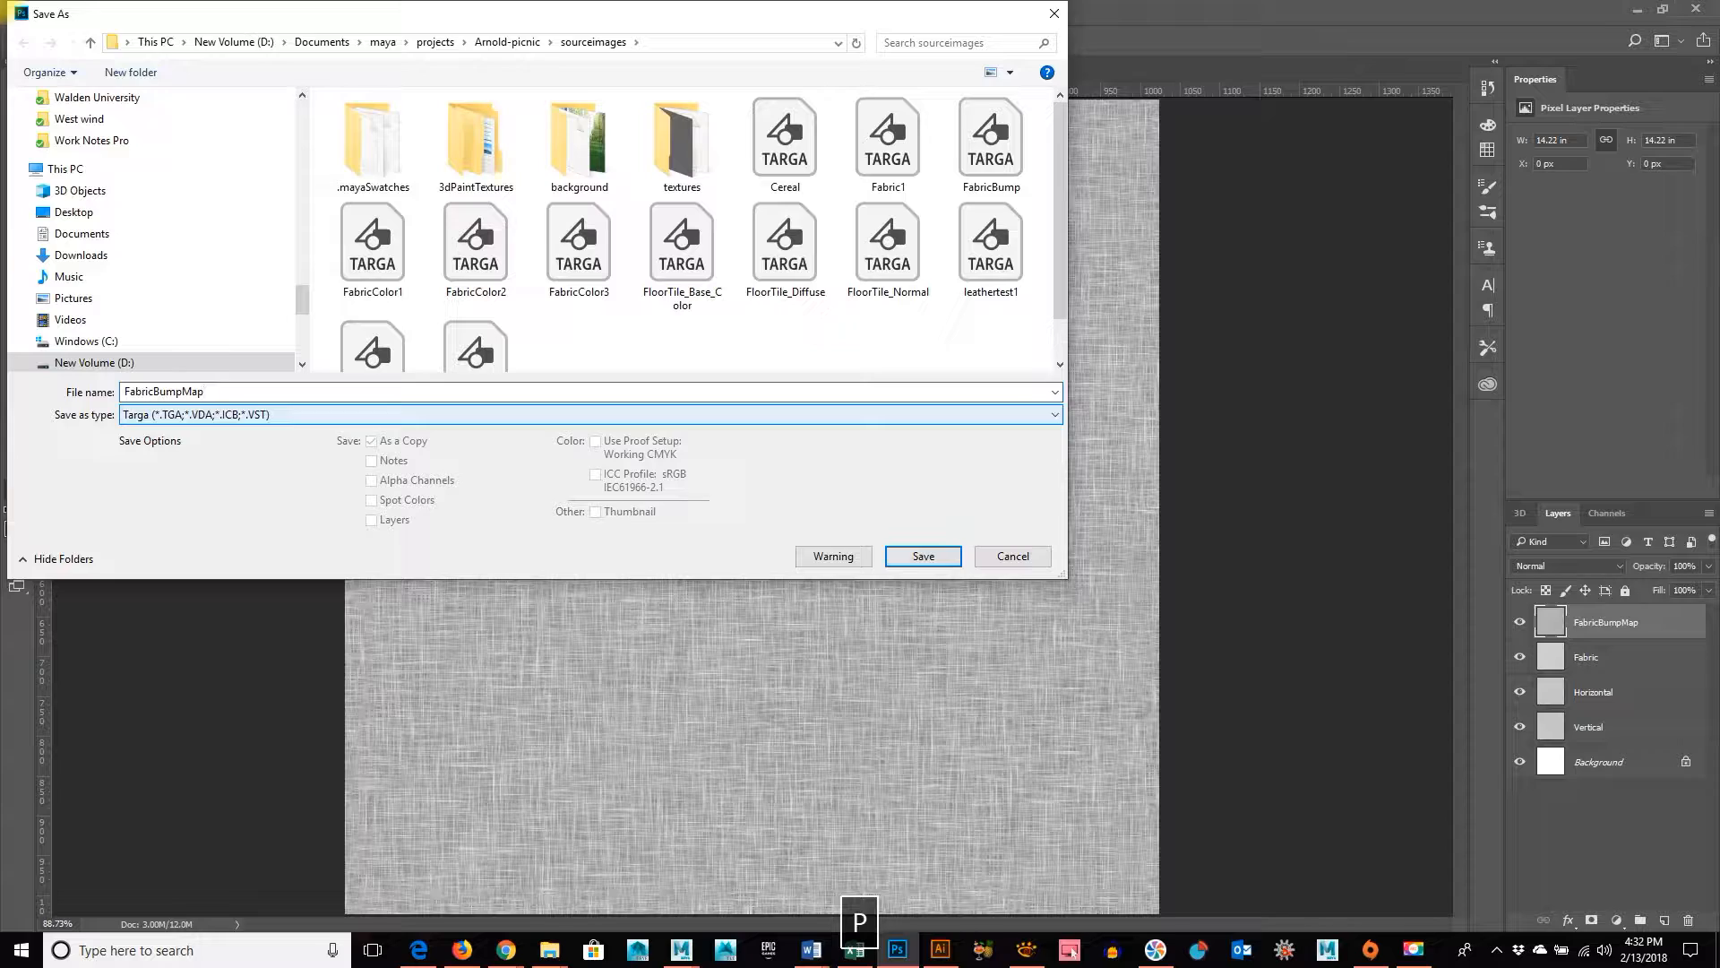
{"action": "type", "text": "p"}
{"action": "key", "text": "Return"}
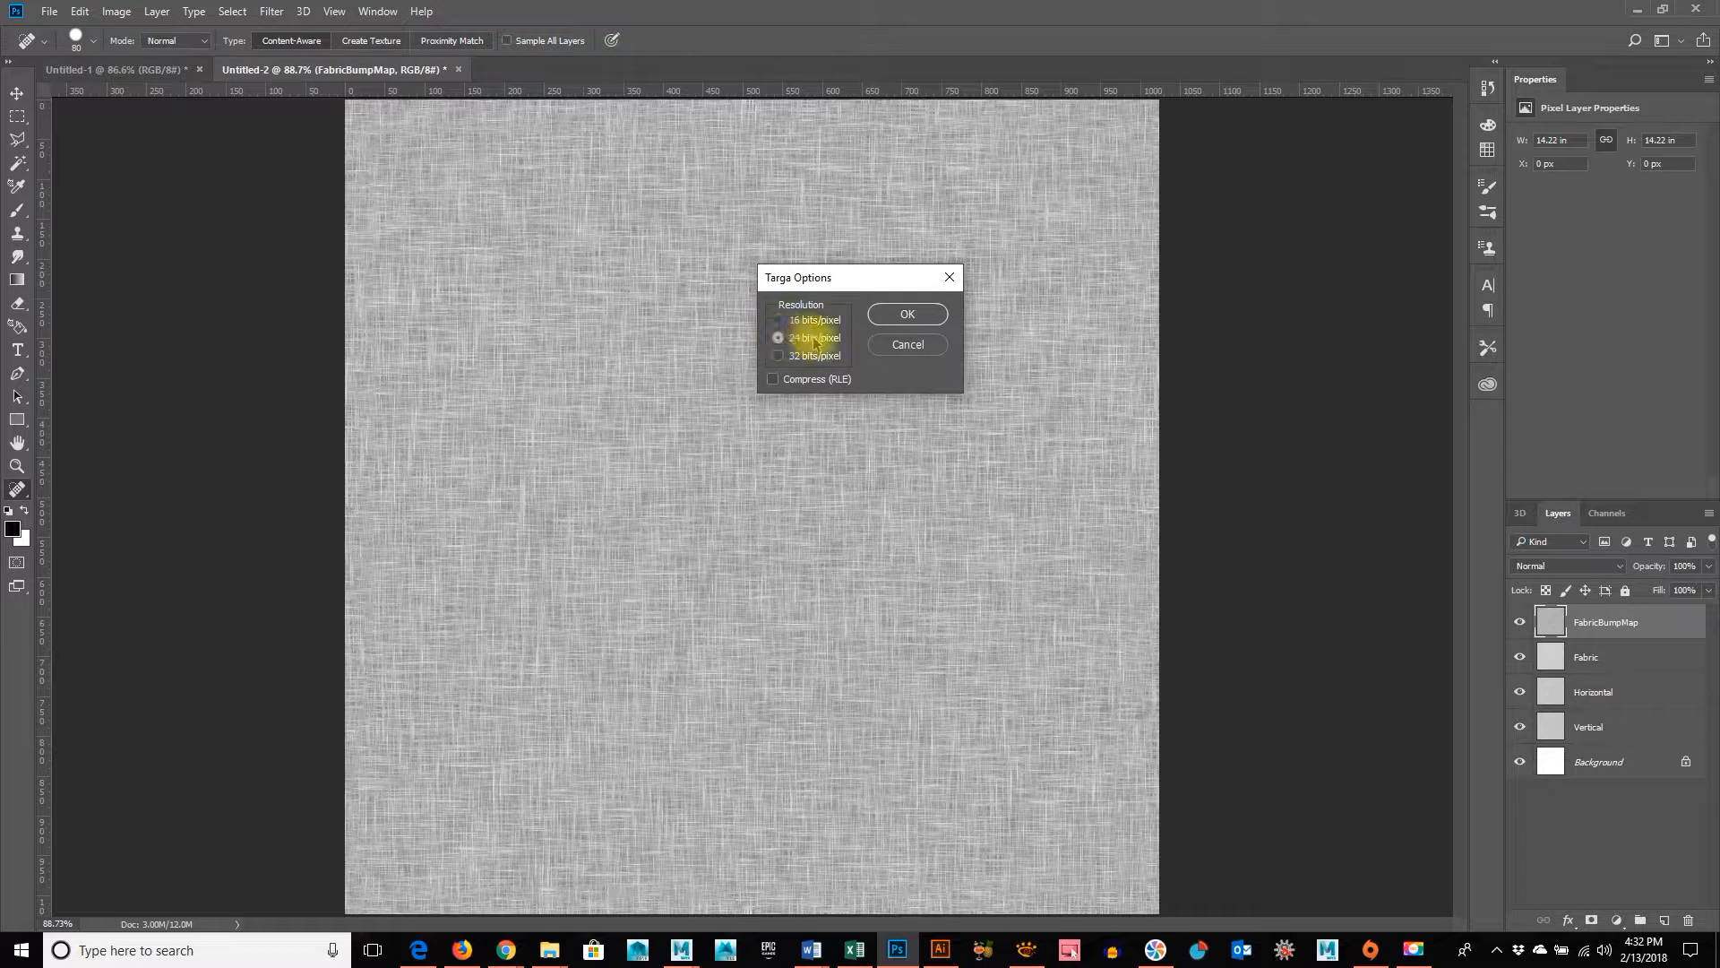
{"action": "left_click", "coordinate": [901, 315]}
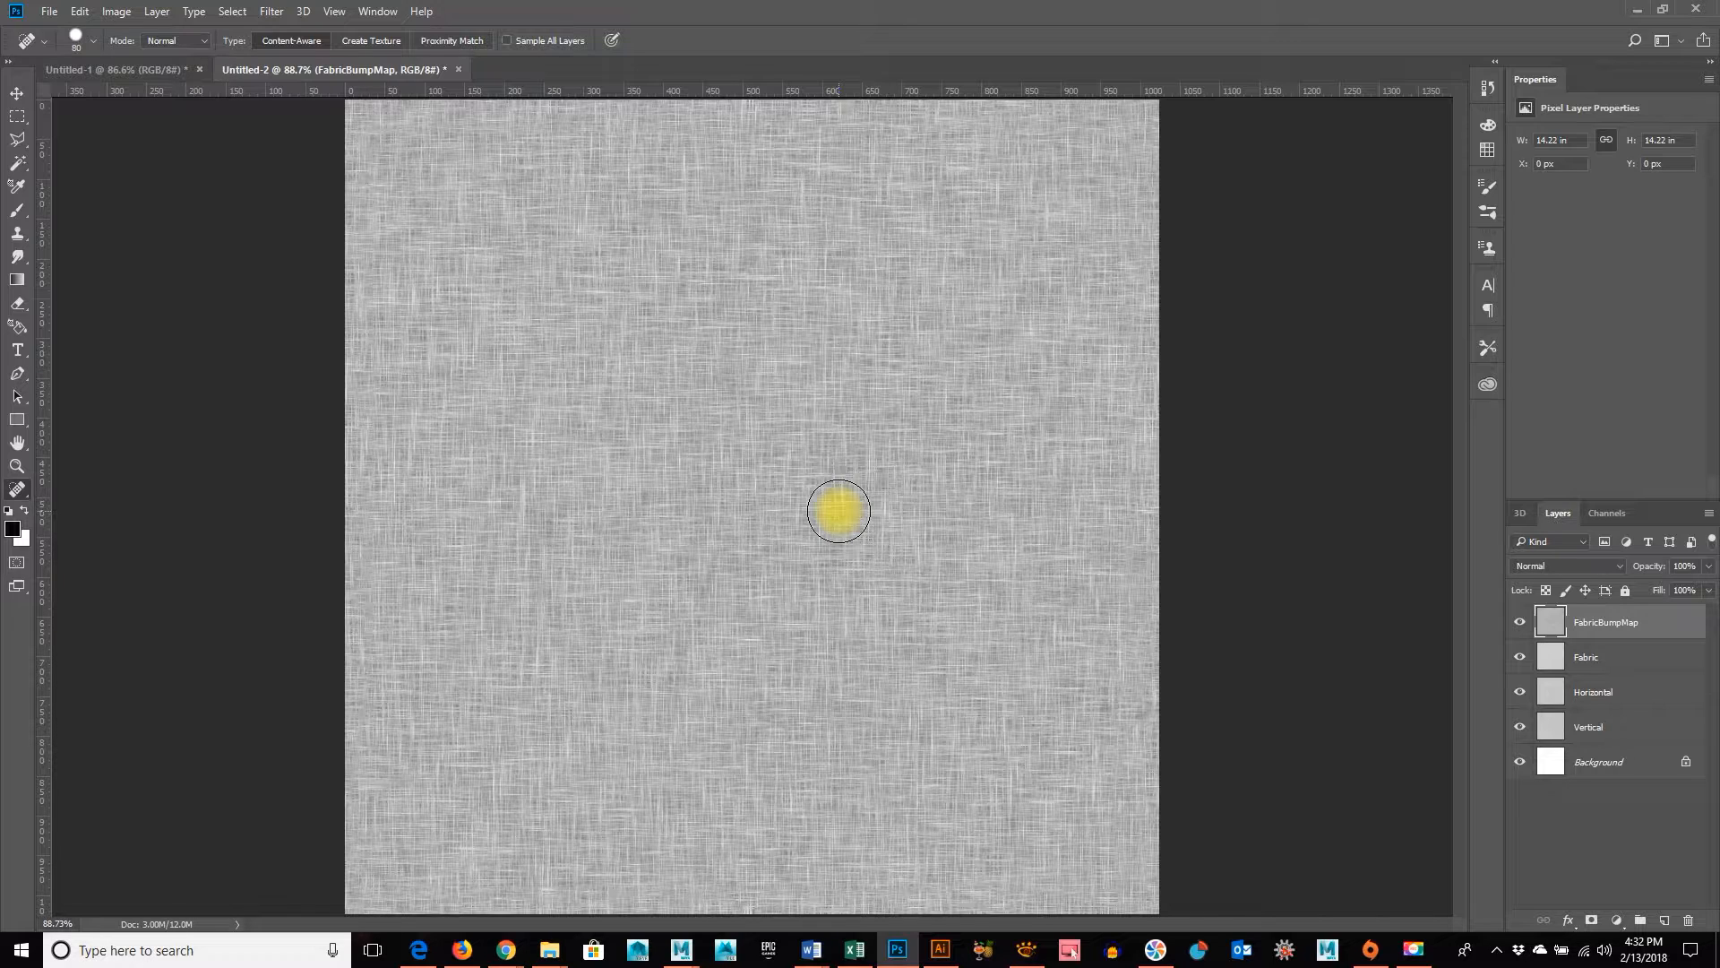
Add a new layer above FabricBumpMap and set the foreground color to the orange-brown 854800
{"action": "left_click", "coordinate": [1667, 921]}
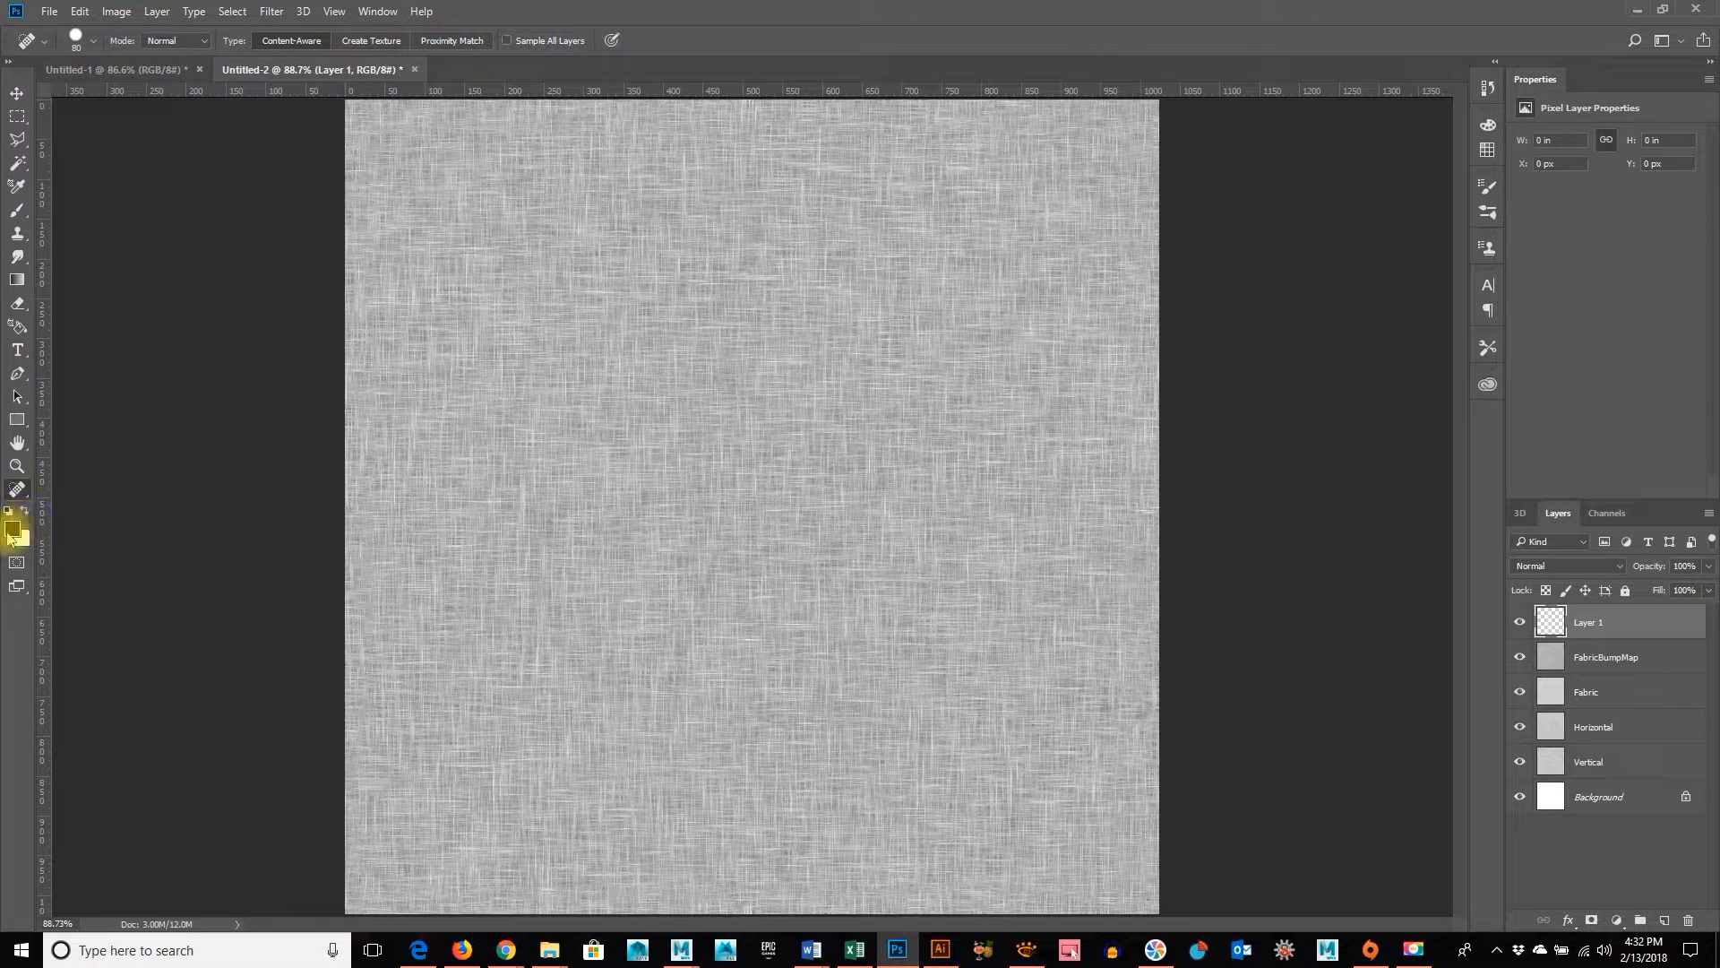
{"action": "left_click", "coordinate": [12, 533]}
{"action": "left_click", "coordinate": [1050, 377]}
{"action": "left_click_drag", "start_coordinate": [1049, 377], "coordinate": [1052, 393]}
{"action": "left_click_drag", "start_coordinate": [1157, 435], "coordinate": [1157, 450]}
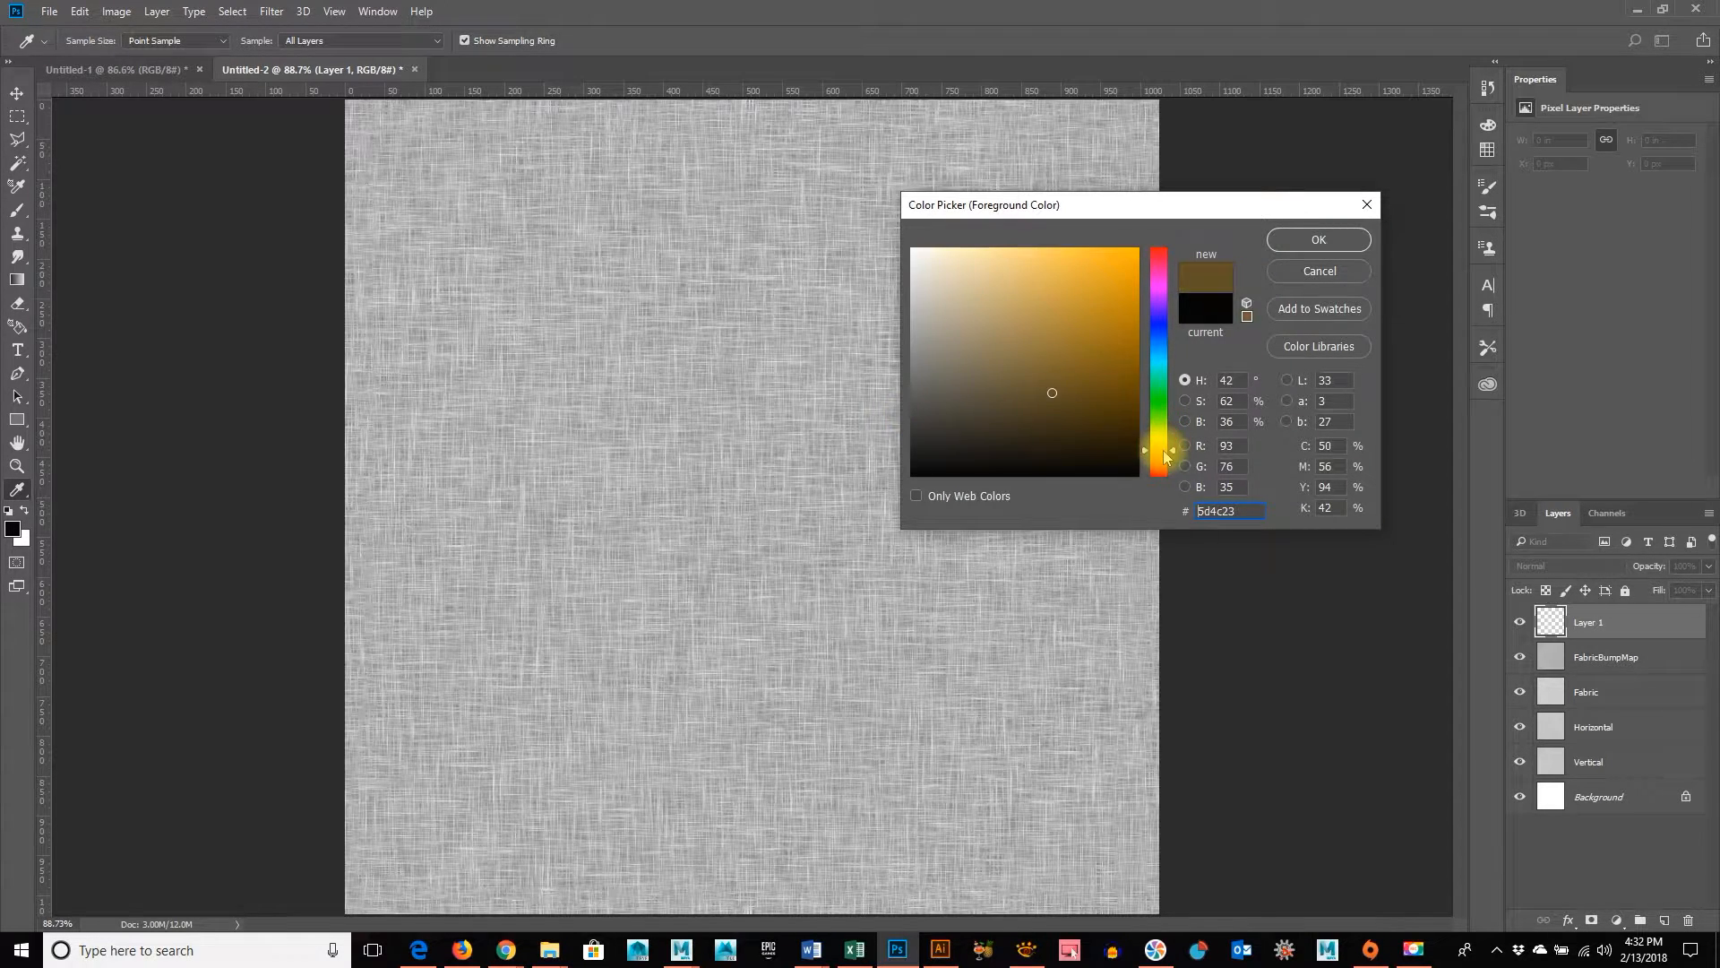
{"action": "mouse_move", "coordinate": [1111, 379]}
{"action": "left_mouse_down"}
{"action": "mouse_move", "coordinate": [1088, 361]}
{"action": "mouse_move", "coordinate": [1148, 357]}
{"action": "left_mouse_up"}
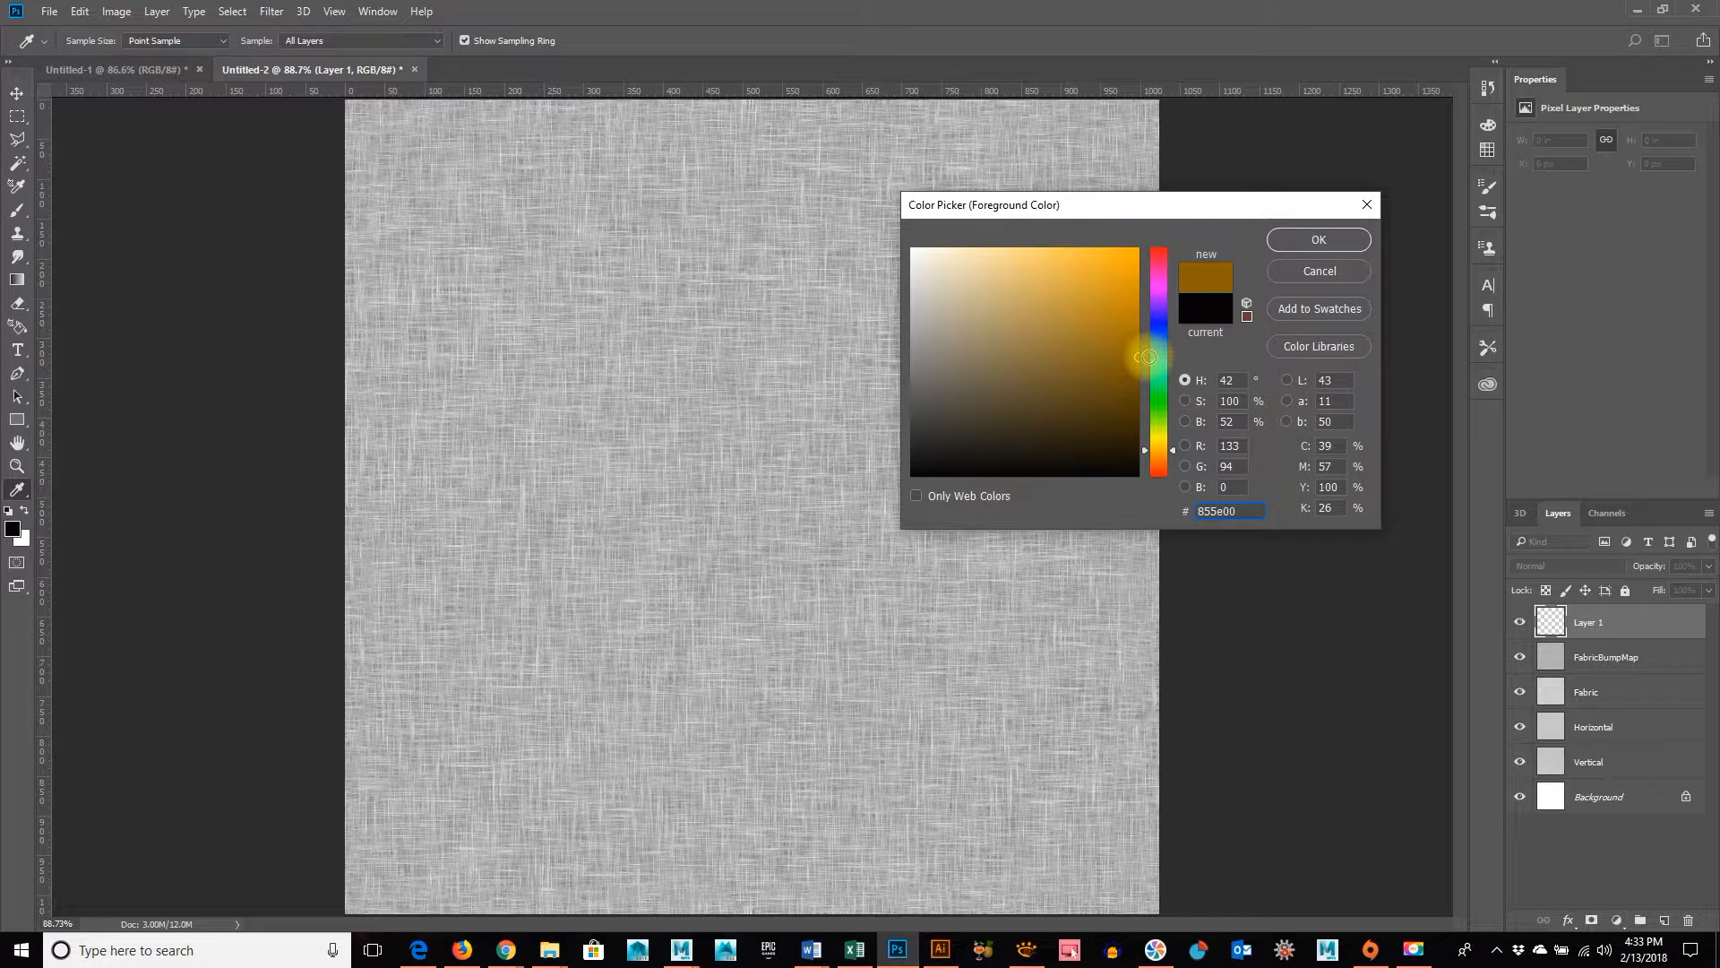
{"action": "left_click", "coordinate": [1162, 445]}
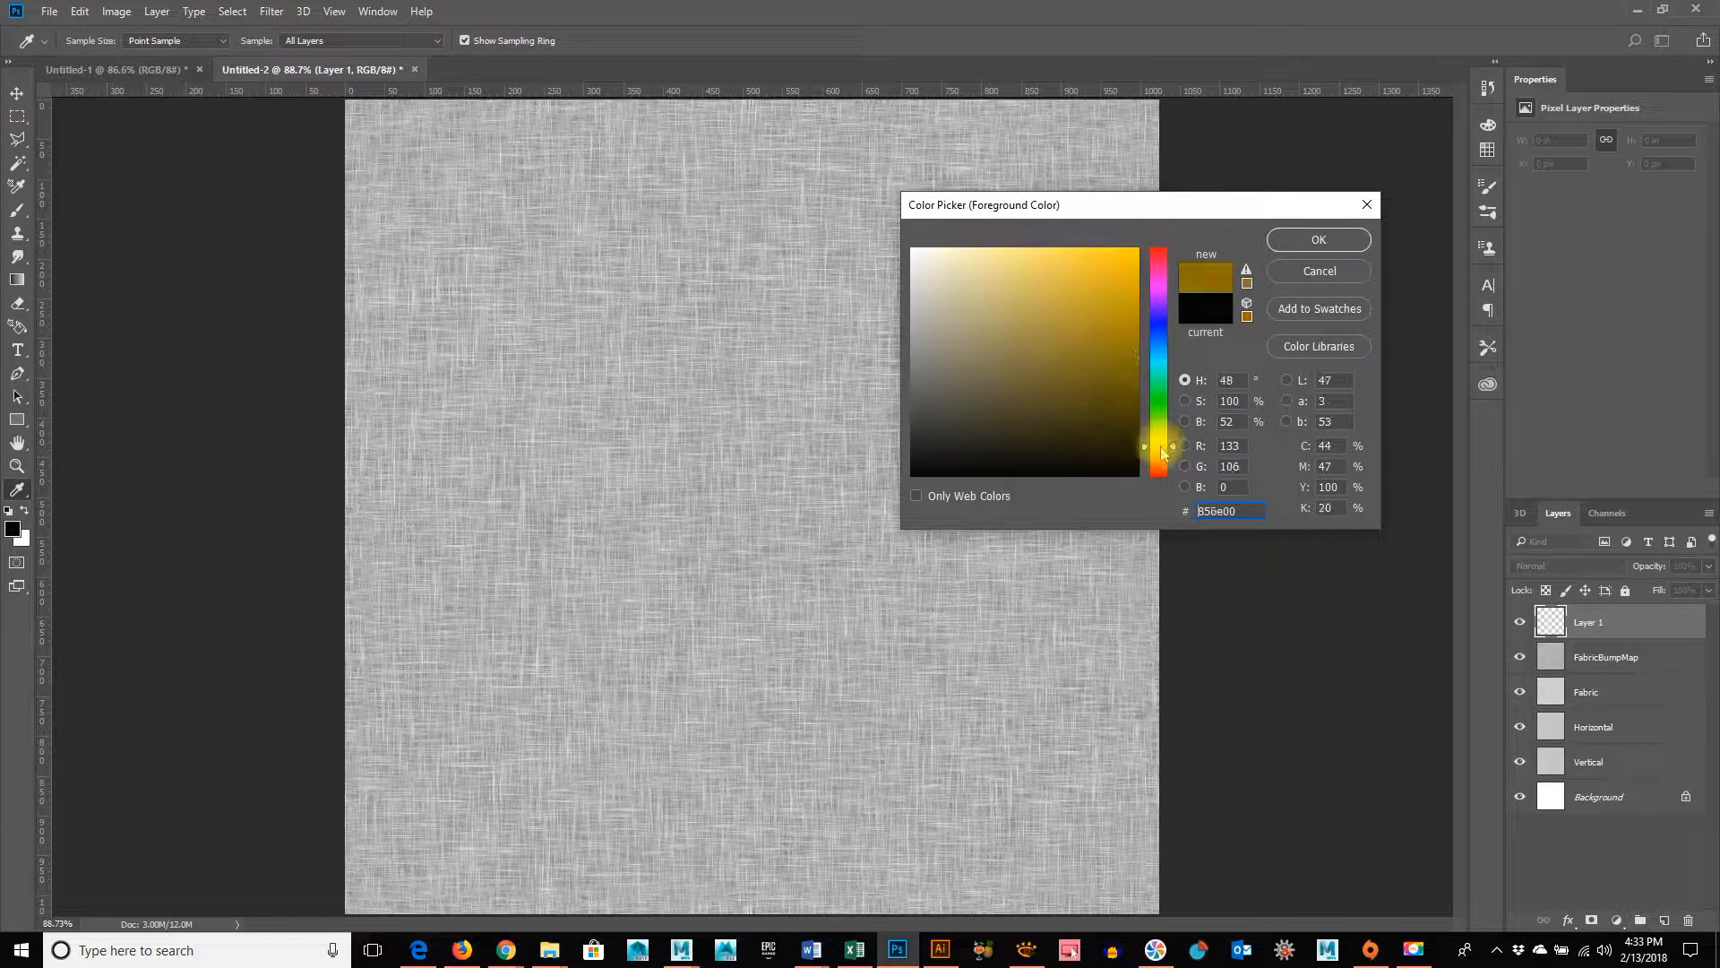
{"action": "left_click_drag", "start_coordinate": [1164, 457], "coordinate": [1166, 465]}
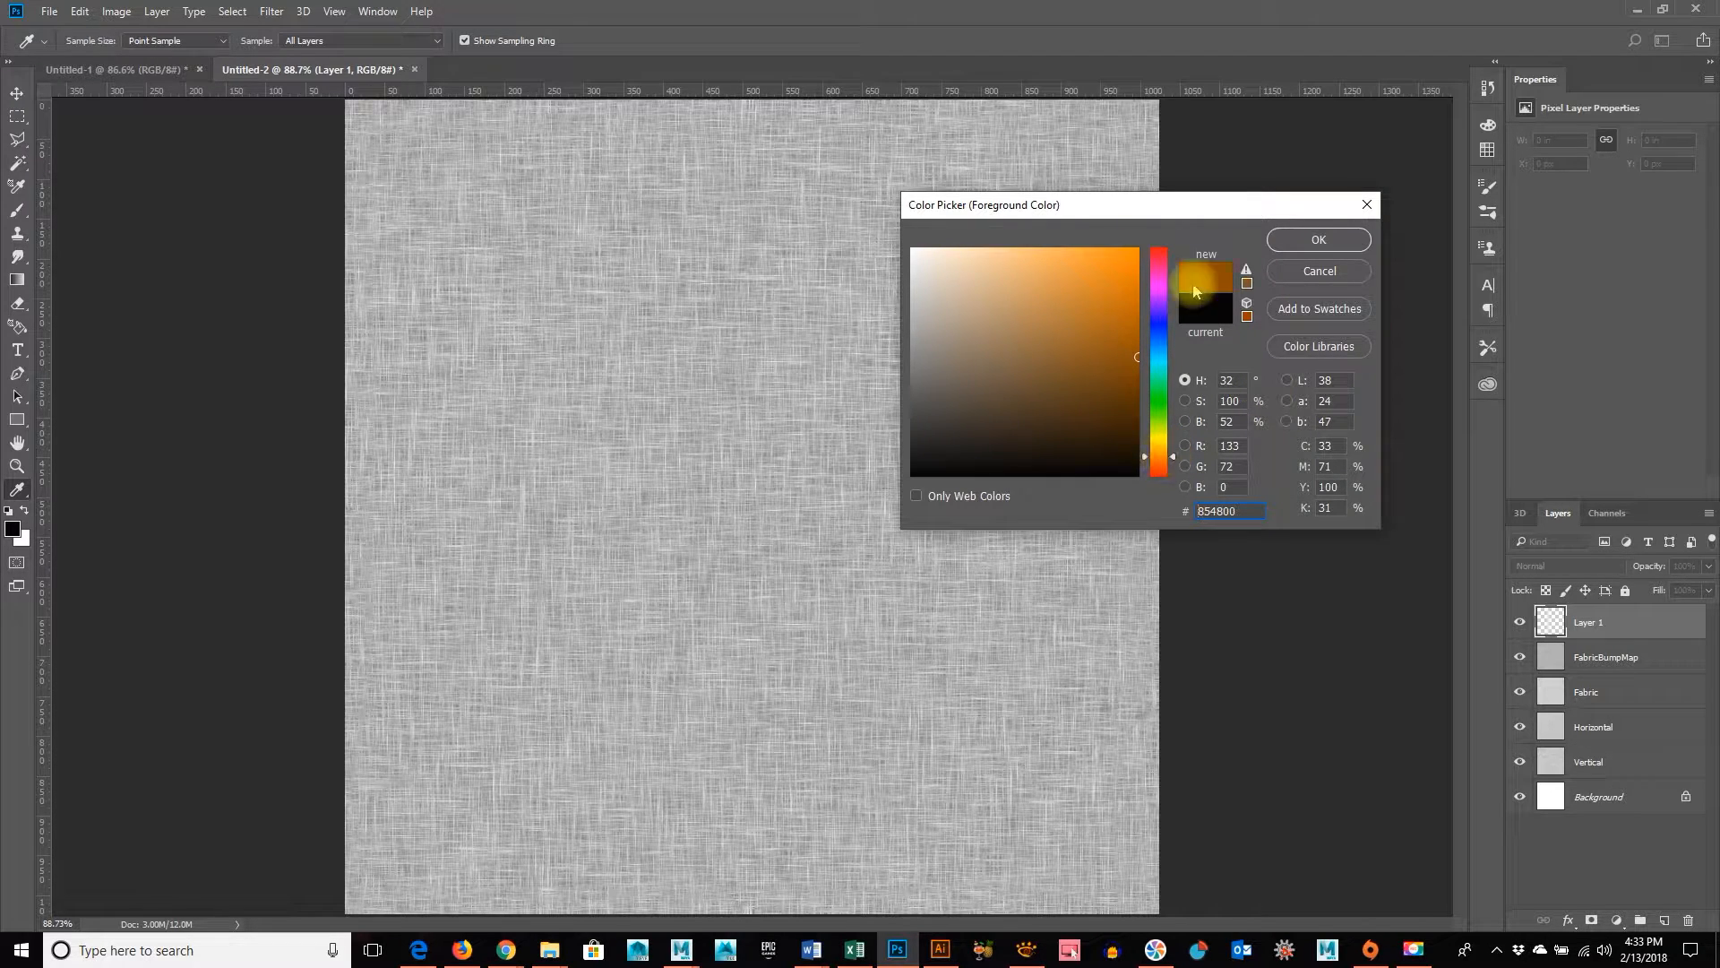
{"action": "left_click", "coordinate": [1319, 240]}
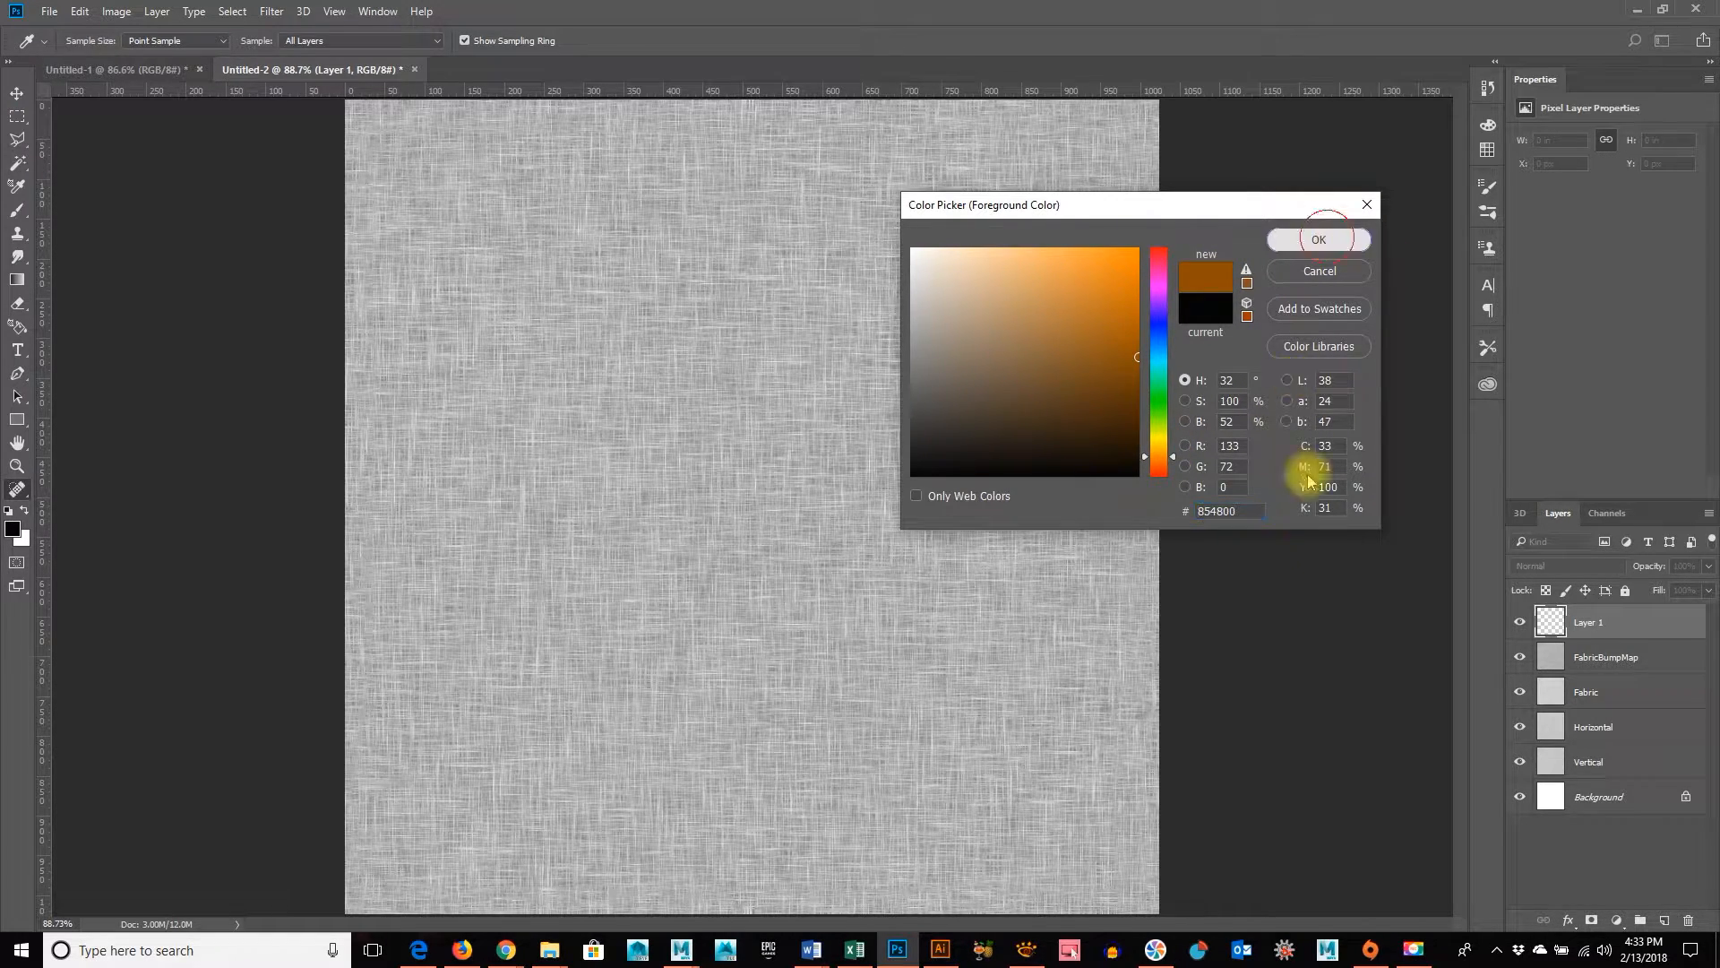
{"action": "key", "text": "j"}
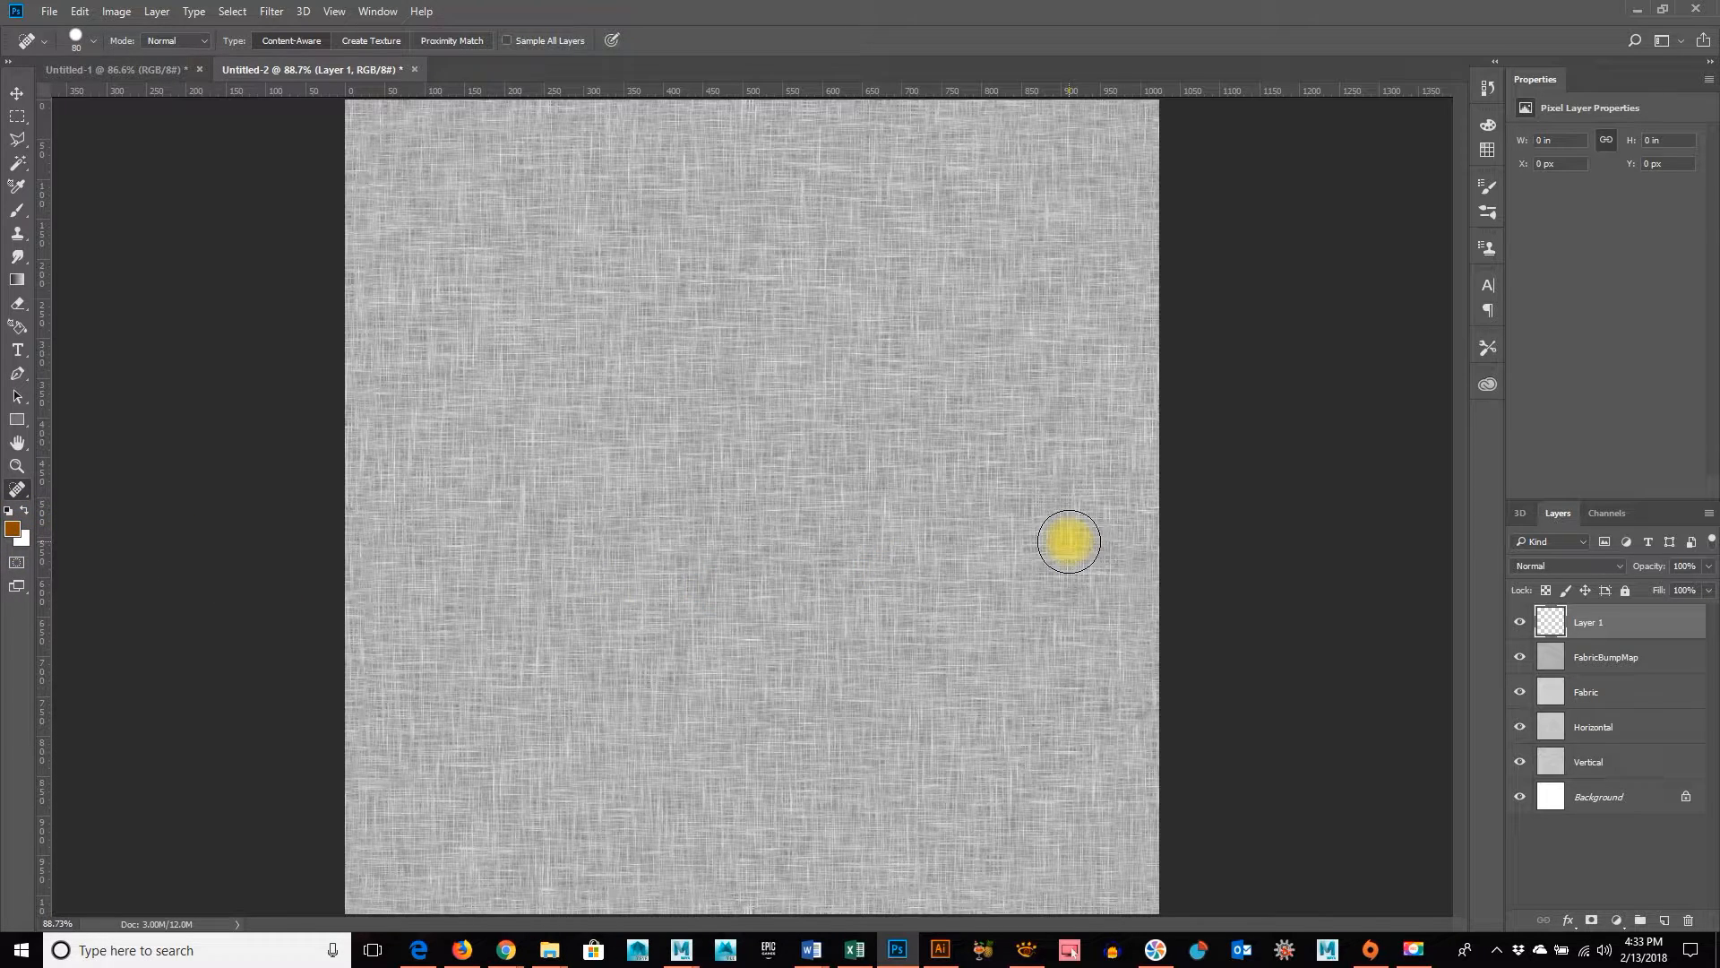
Fill Layer 1 with the orange-brown foreground color and set its blend mode to Overlay
{"action": "key", "text": "alt+BackSpace"}
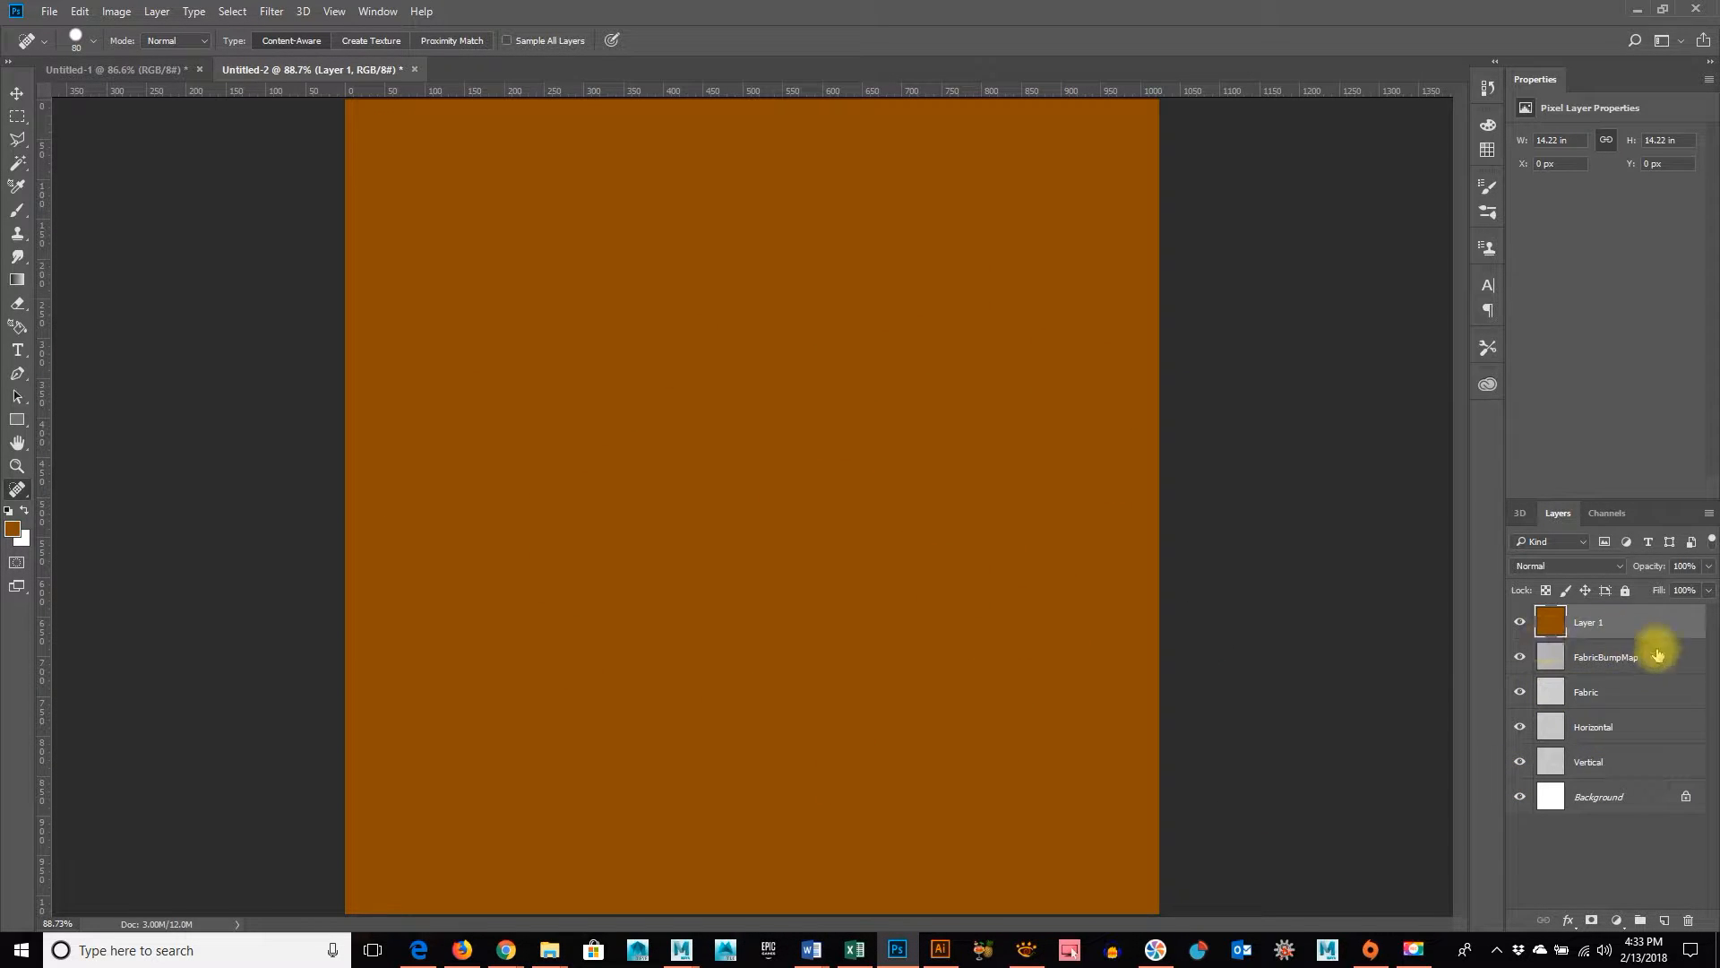
{"action": "left_click", "coordinate": [1586, 567]}
{"action": "left_click", "coordinate": [1588, 570]}
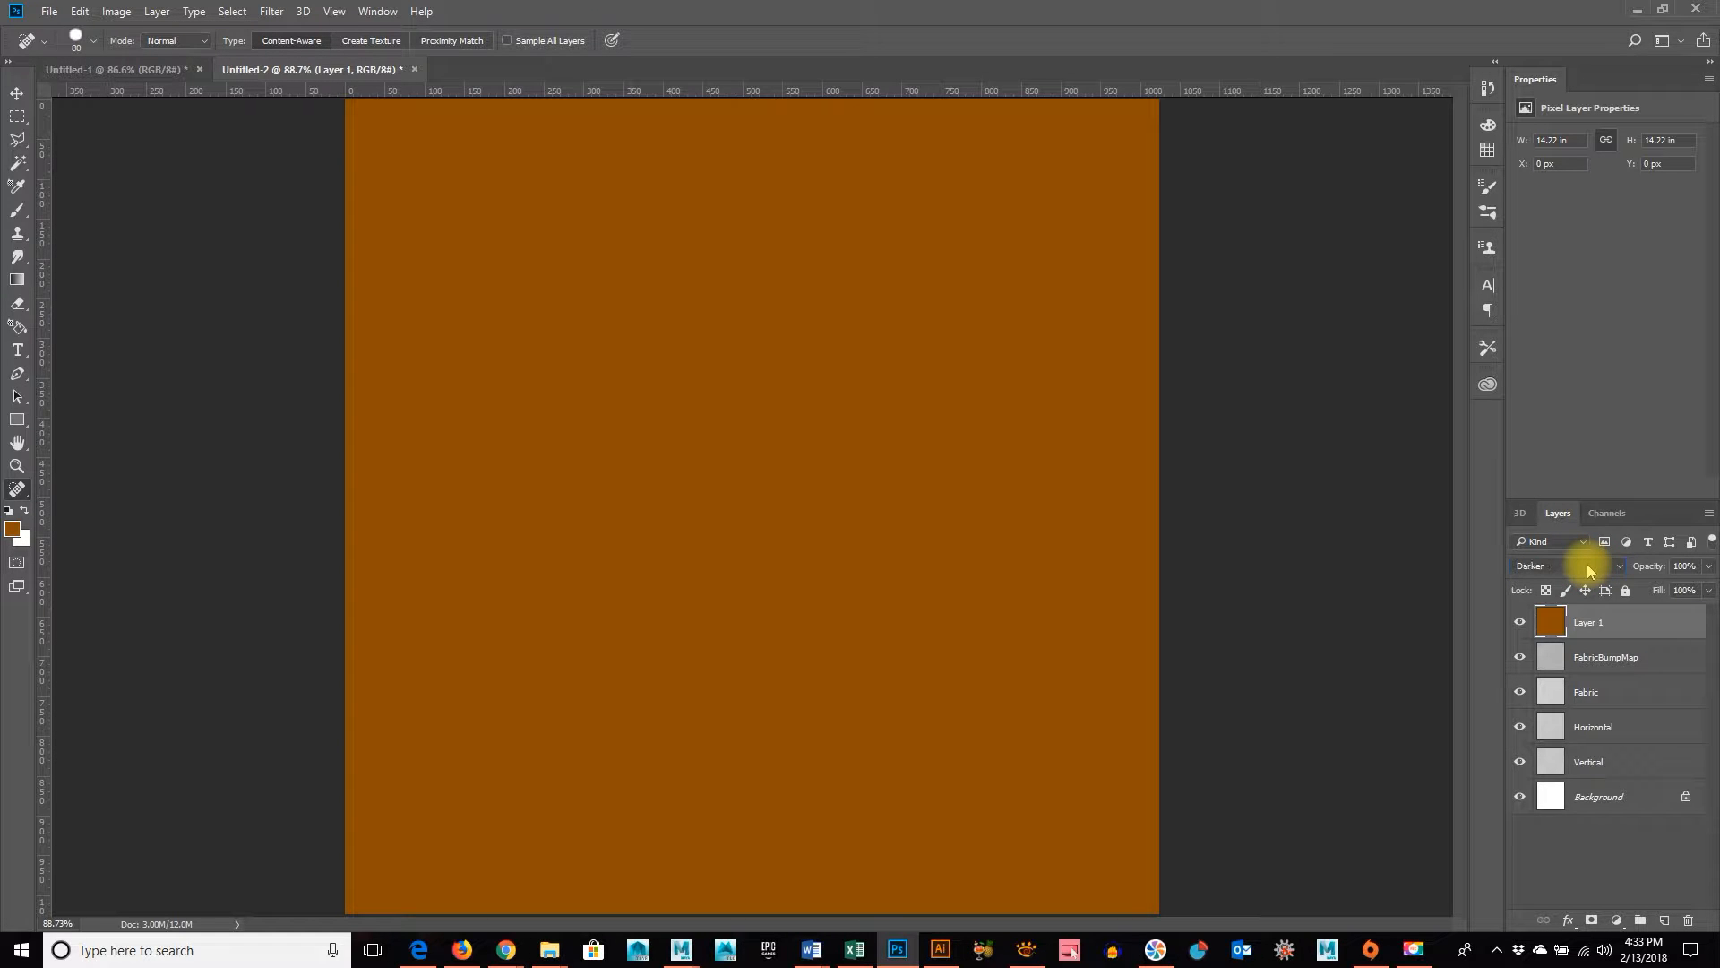
{"action": "scroll", "coordinate": [1588, 570], "scroll_direction": "down", "scroll_amount": 1}
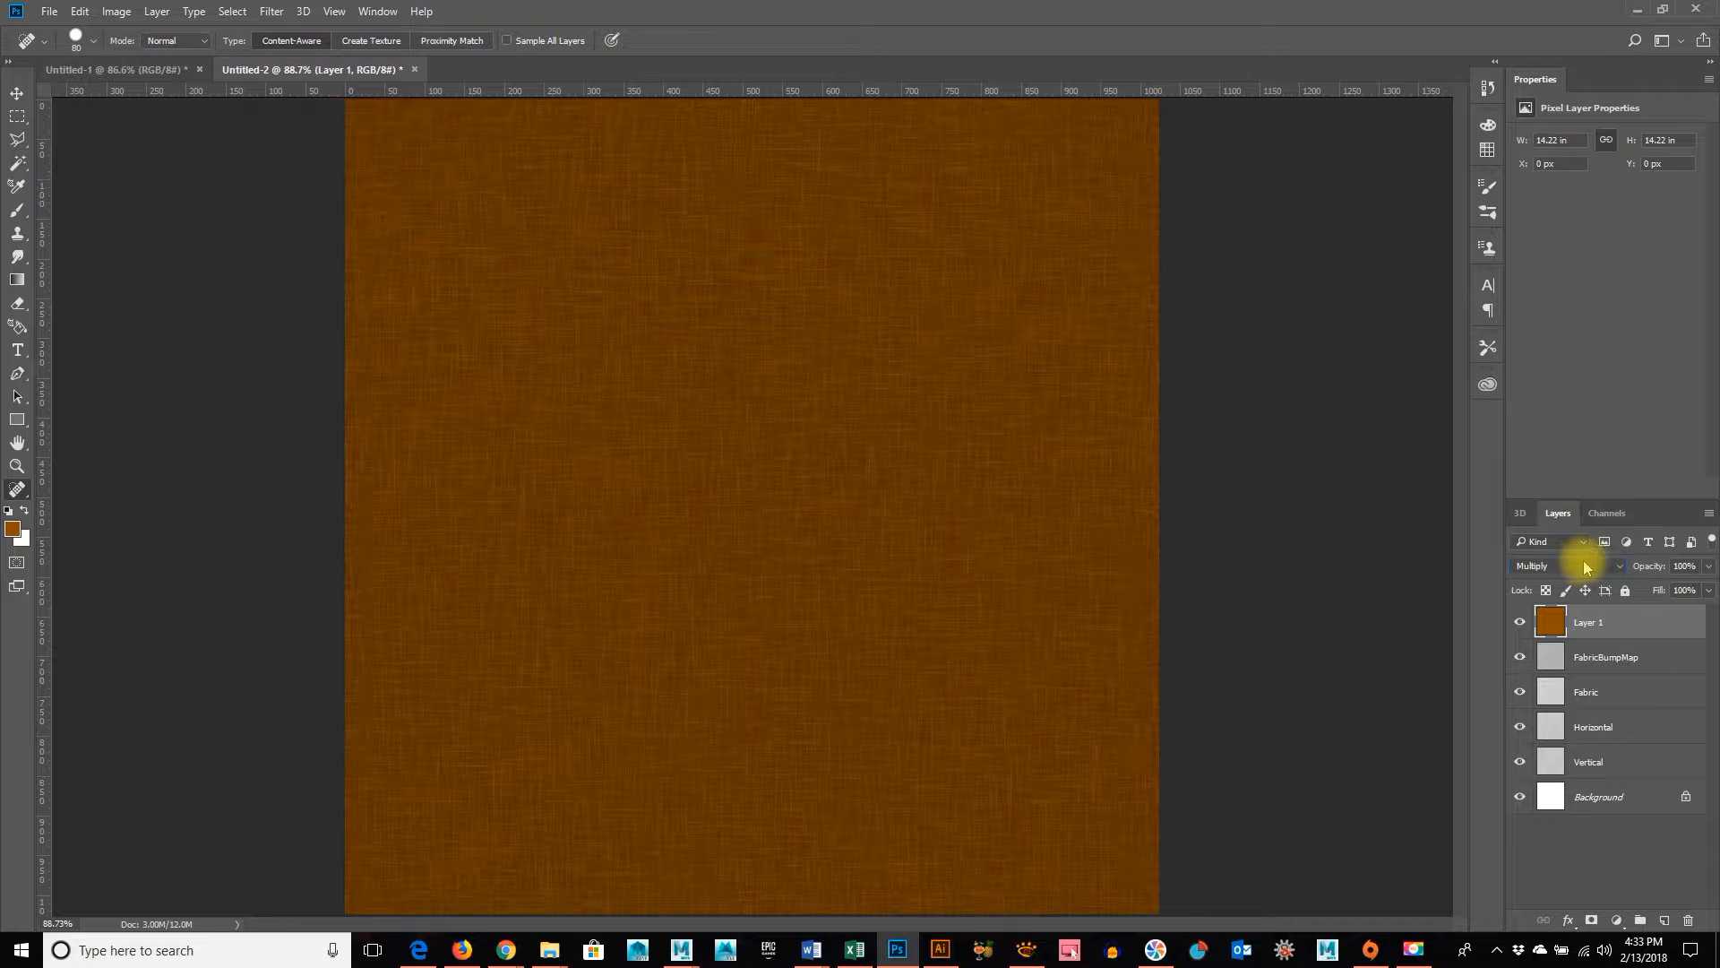
{"action": "scroll", "coordinate": [1592, 572], "scroll_direction": "down", "scroll_amount": 1}
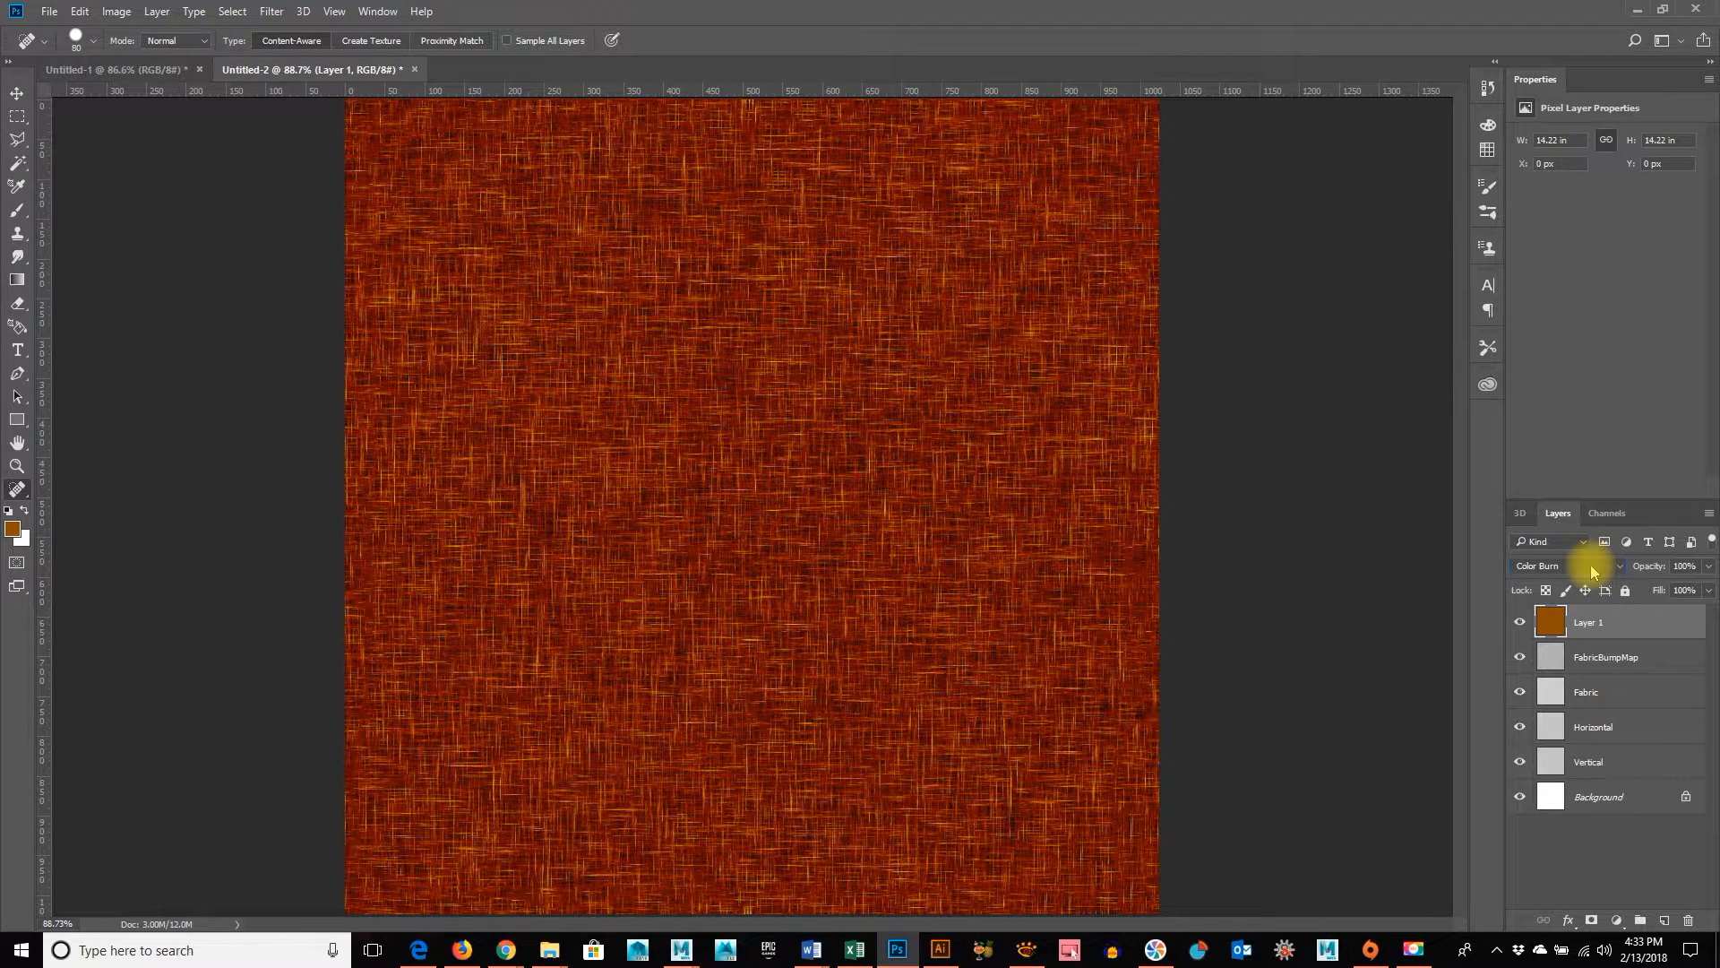
{"action": "scroll", "coordinate": [1591, 572], "scroll_direction": "down", "scroll_amount": 1}
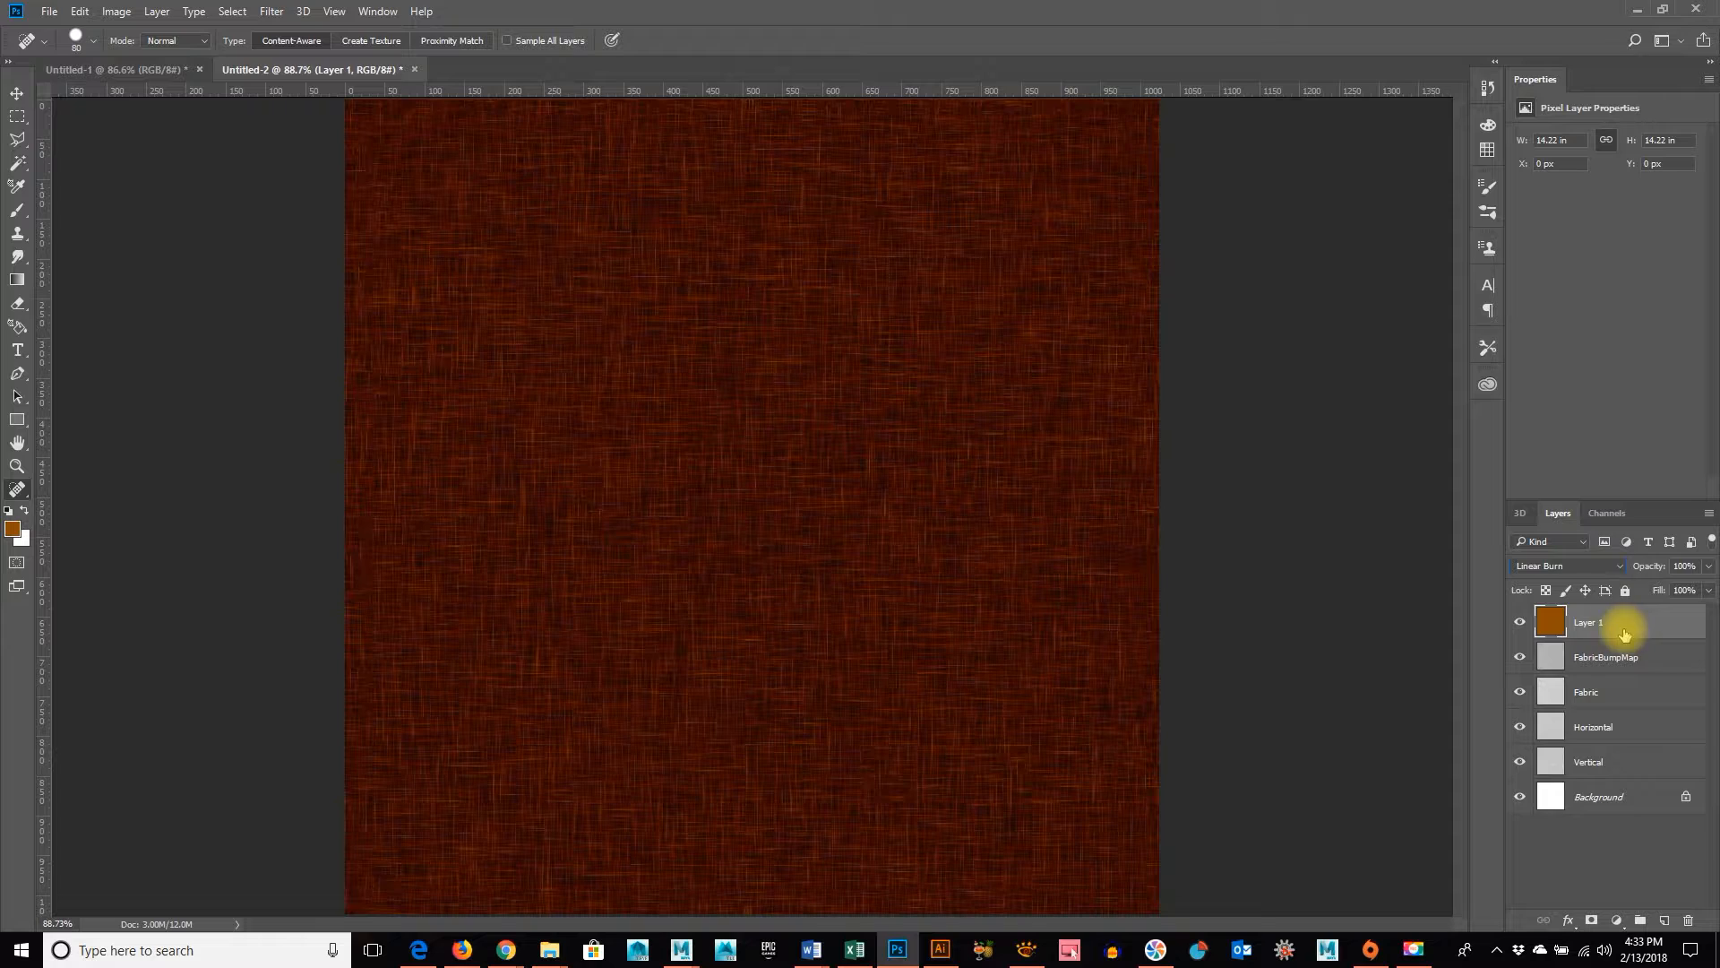
{"action": "scroll", "coordinate": [1600, 571], "scroll_direction": "down", "scroll_amount": 2}
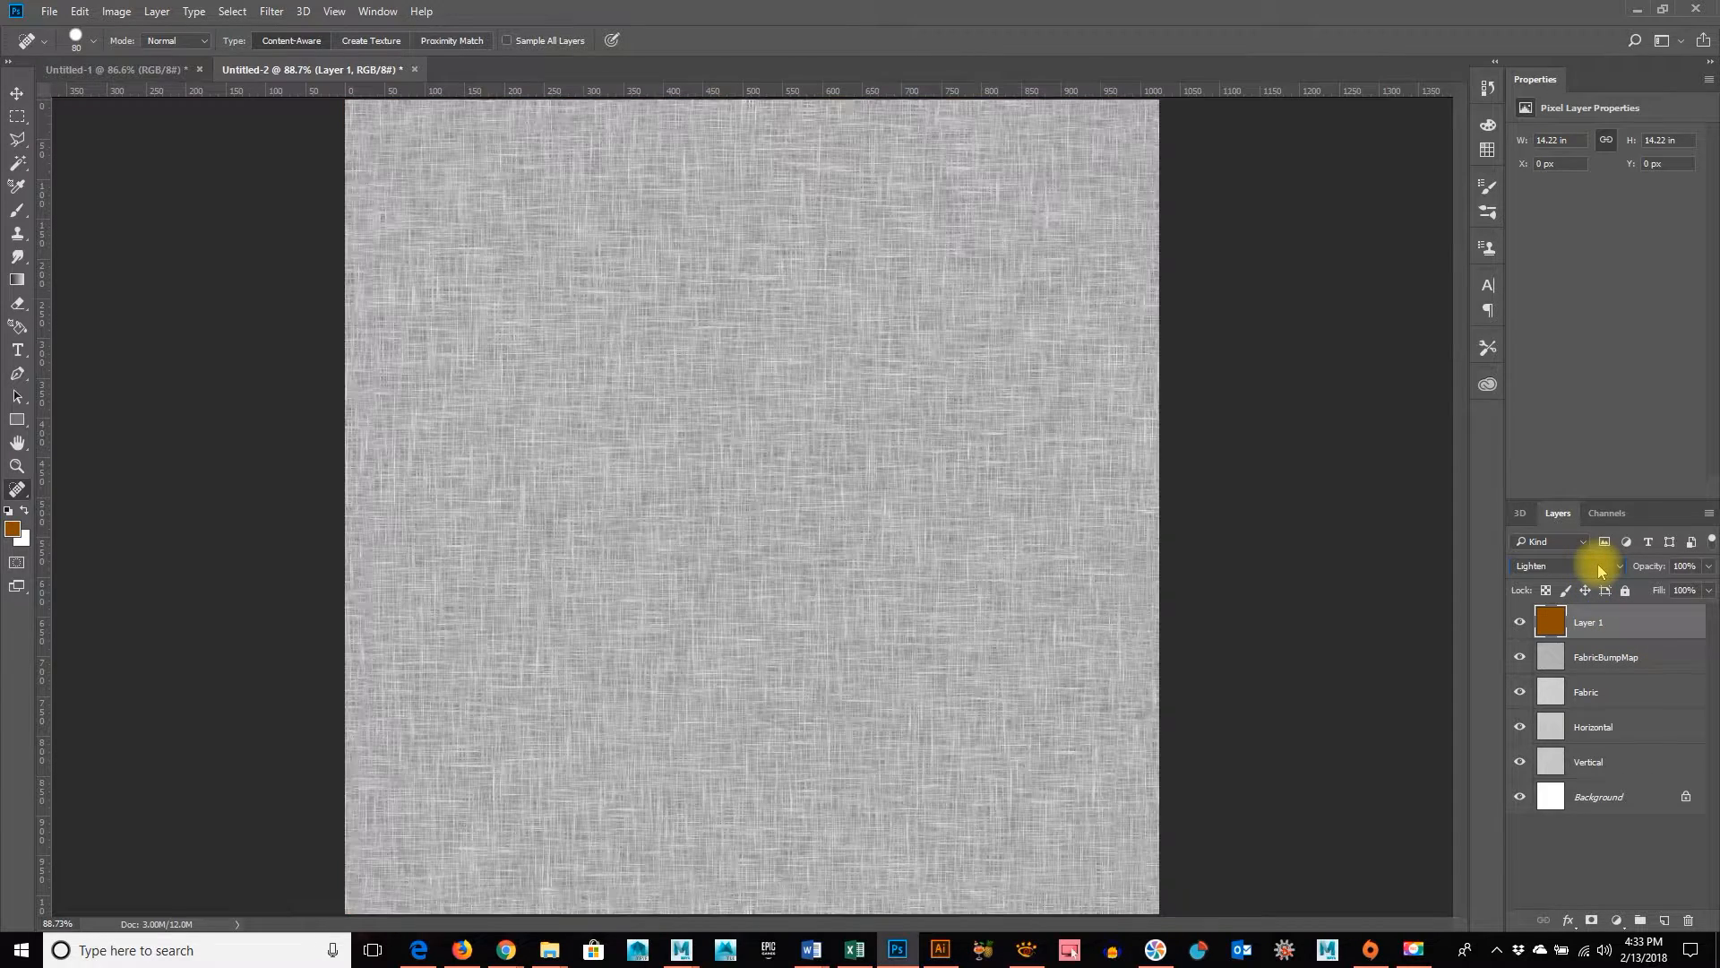
{"action": "scroll", "coordinate": [1599, 571], "scroll_direction": "down", "scroll_amount": 2}
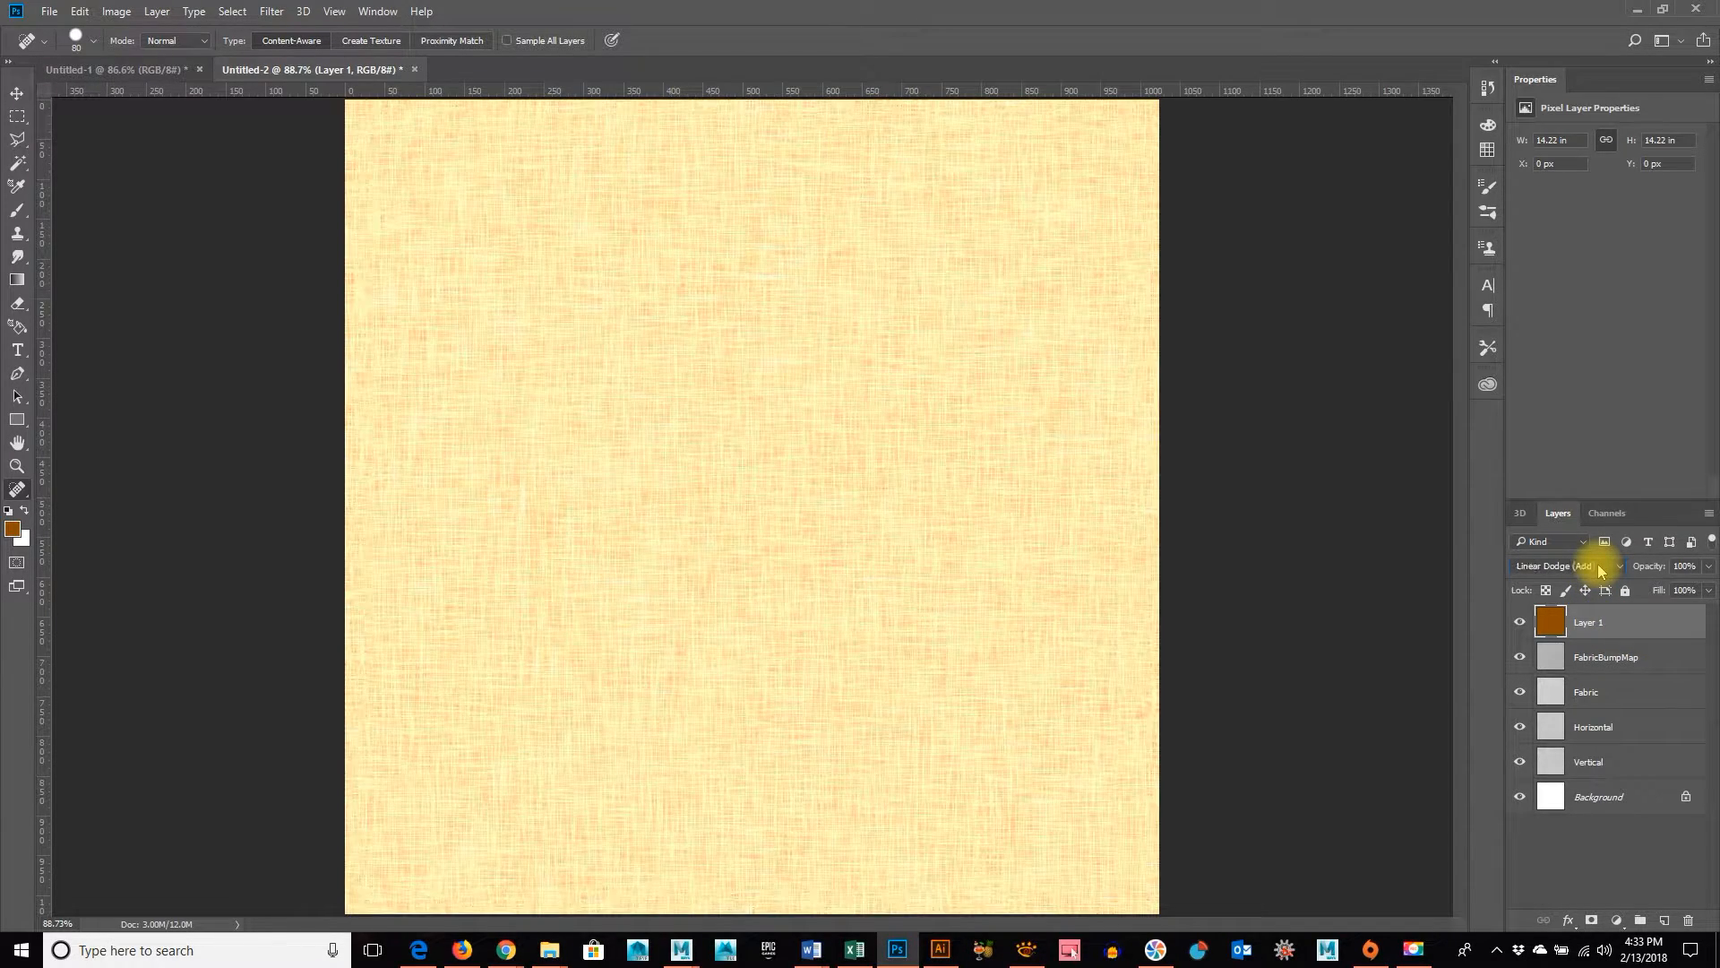
{"action": "scroll", "coordinate": [1599, 571], "scroll_direction": "down", "scroll_amount": 1}
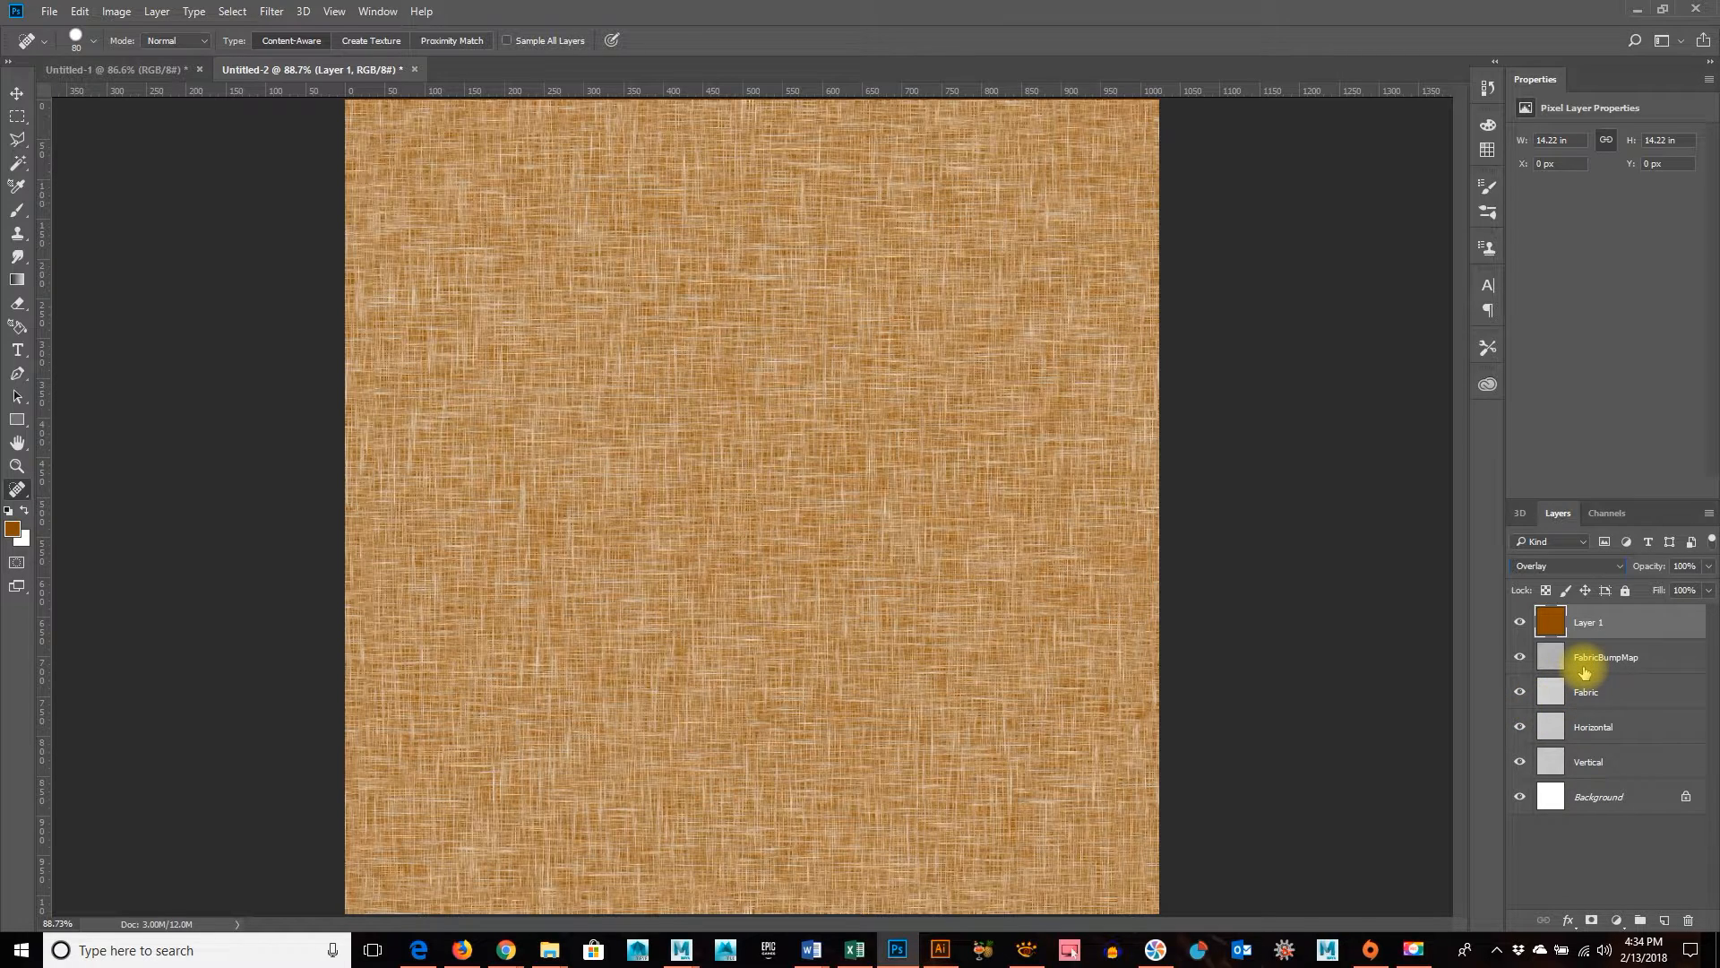
{"action": "key", "text": "ctrl+u"}
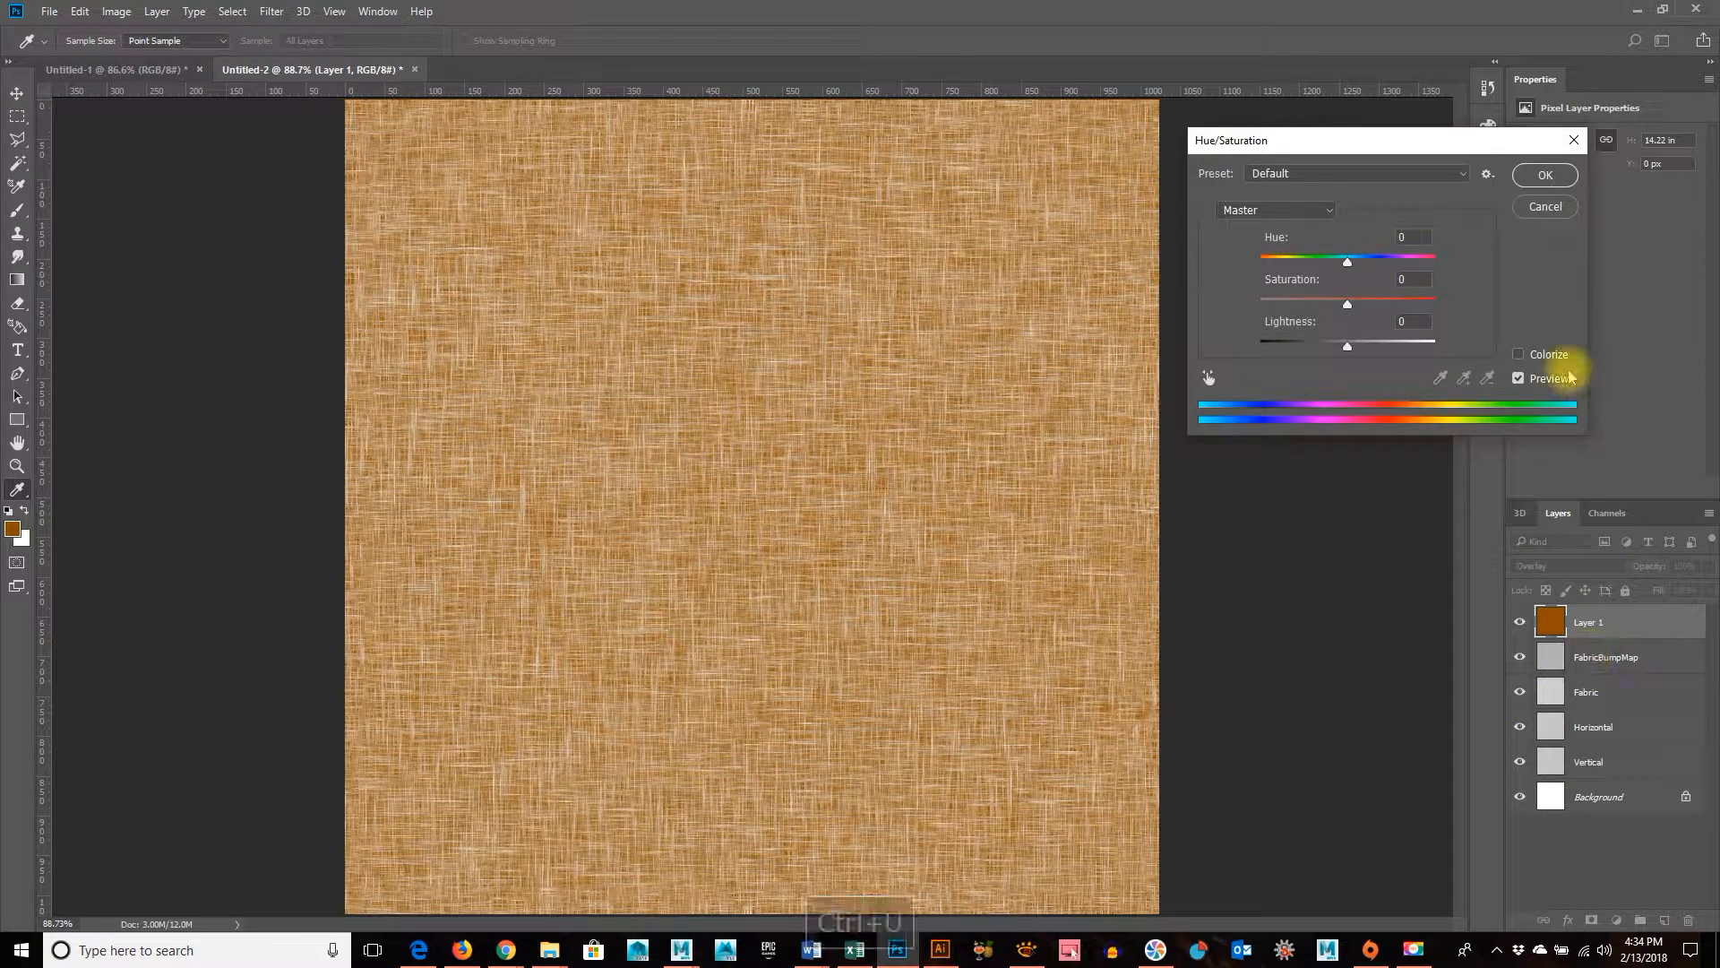
{"action": "left_click_drag", "start_coordinate": [1346, 260], "coordinate": [1302, 267]}
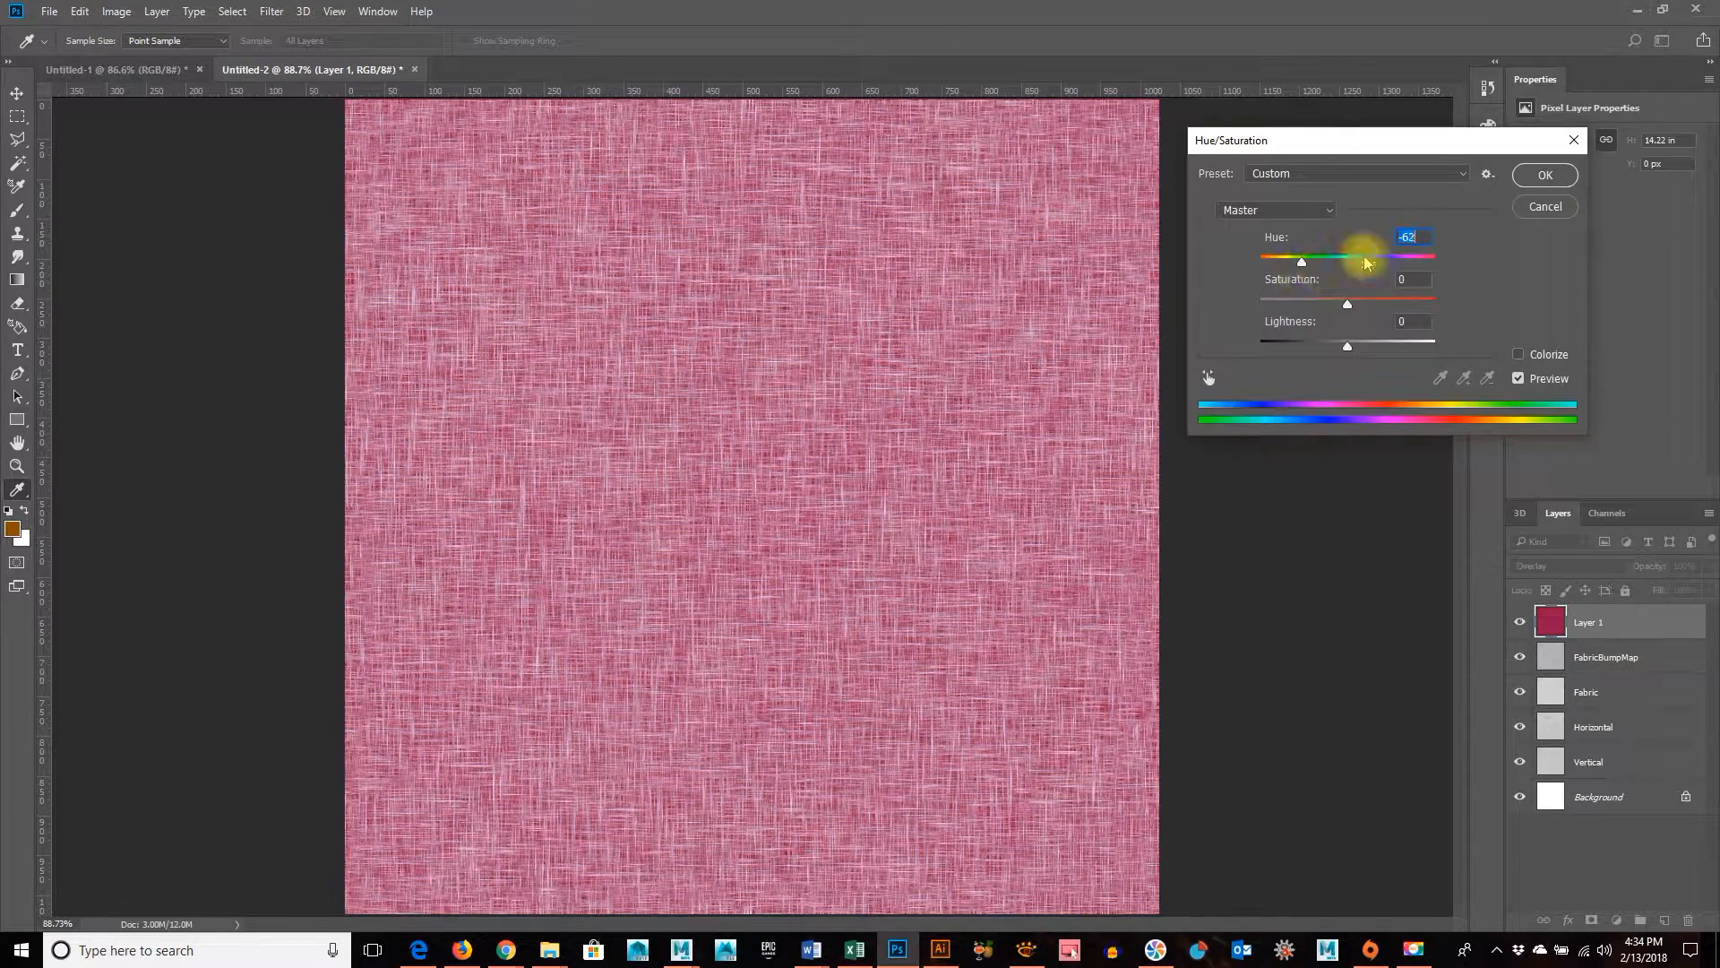
{"action": "left_click", "coordinate": [1534, 208]}
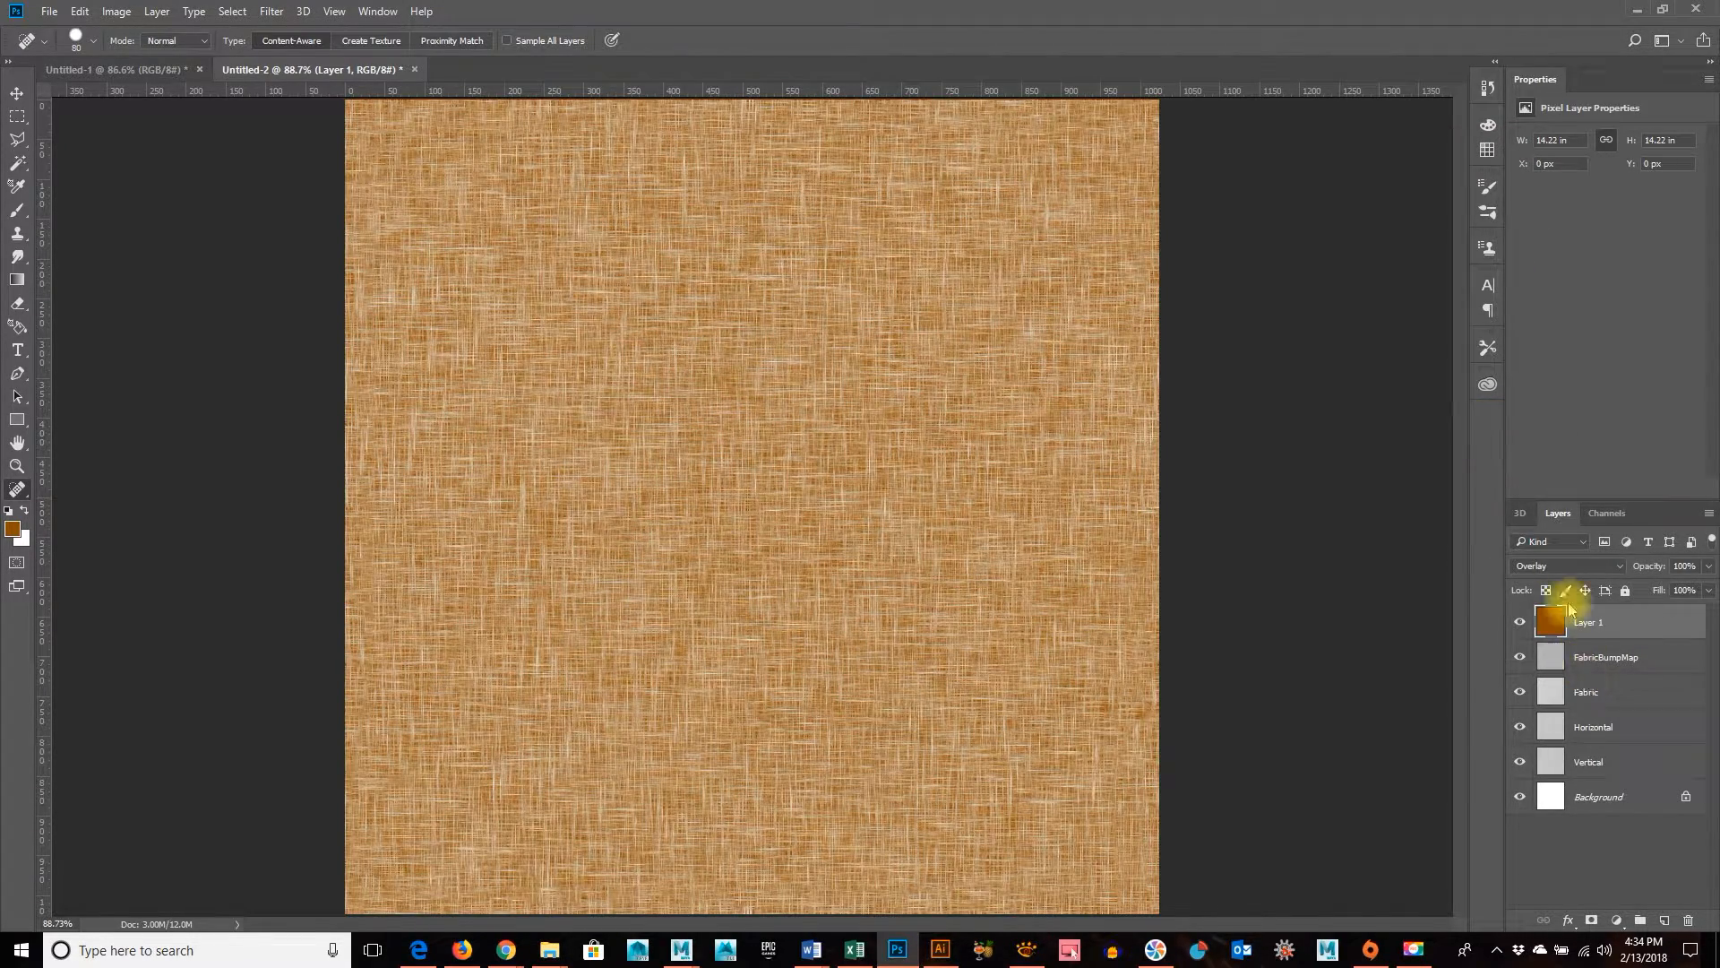
Try Soft Light, Vivid Light and Hard Light blending on the orange-brown layer, and return it to Overlay
{"action": "double_click", "coordinate": [1569, 575]}
{"action": "key", "text": "Down"}
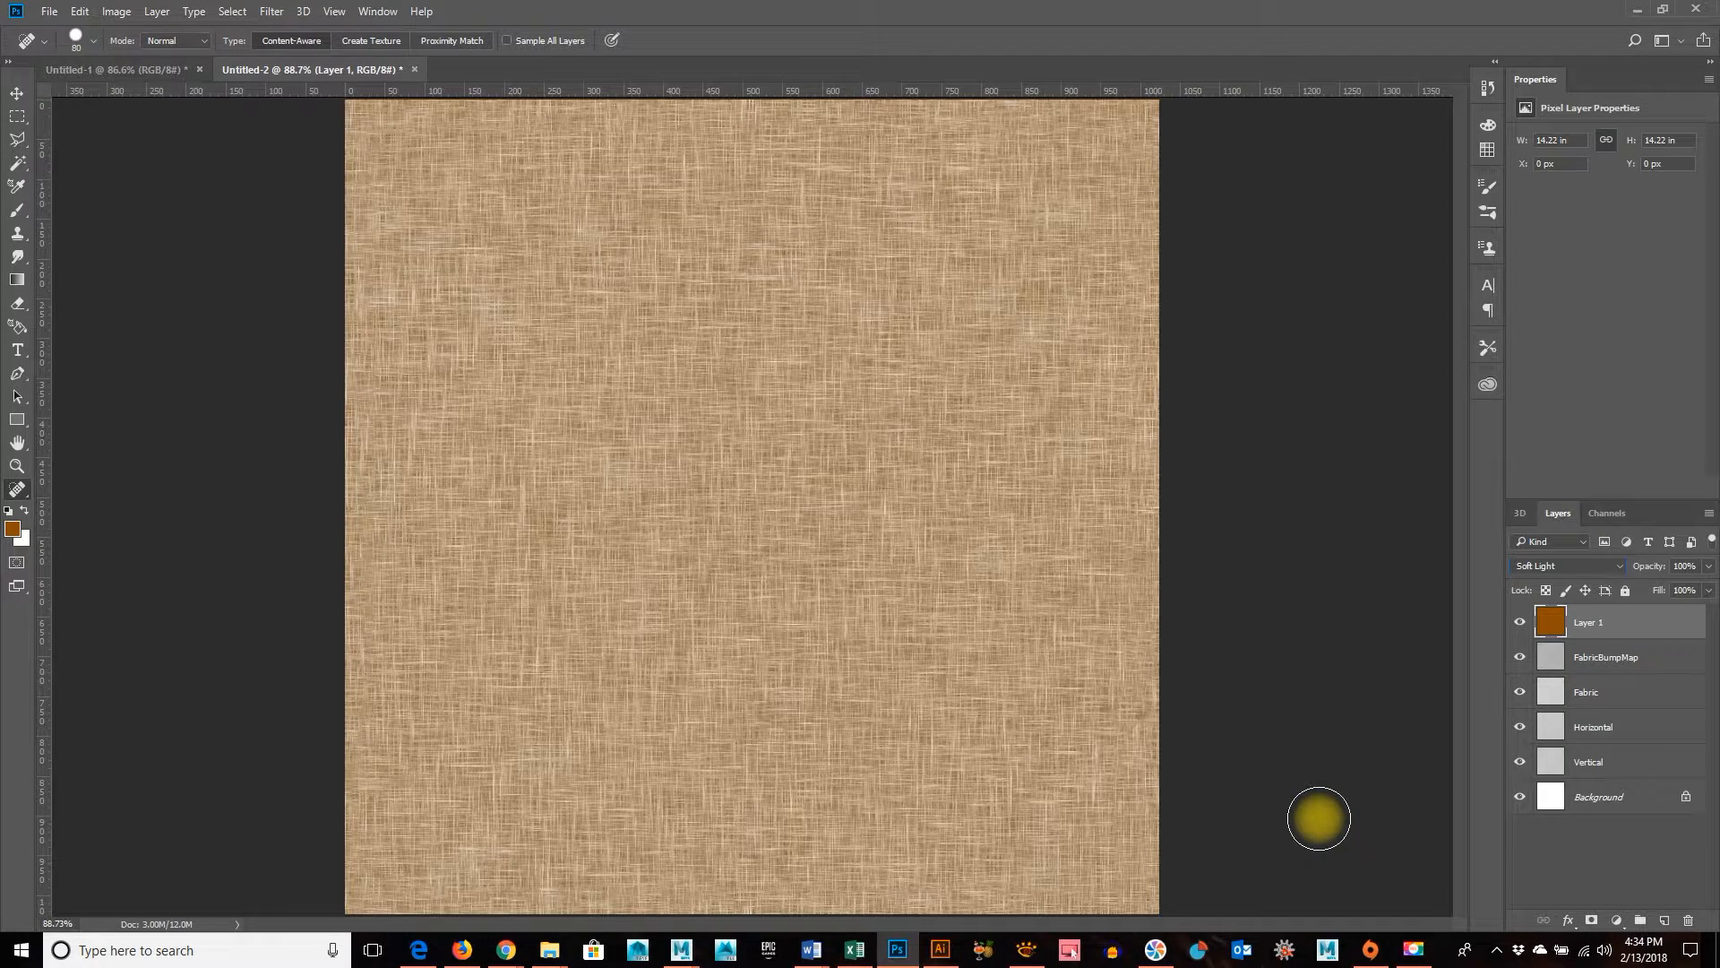
{"action": "left_click", "coordinate": [1584, 566]}
{"action": "left_click", "coordinate": [1588, 571]}
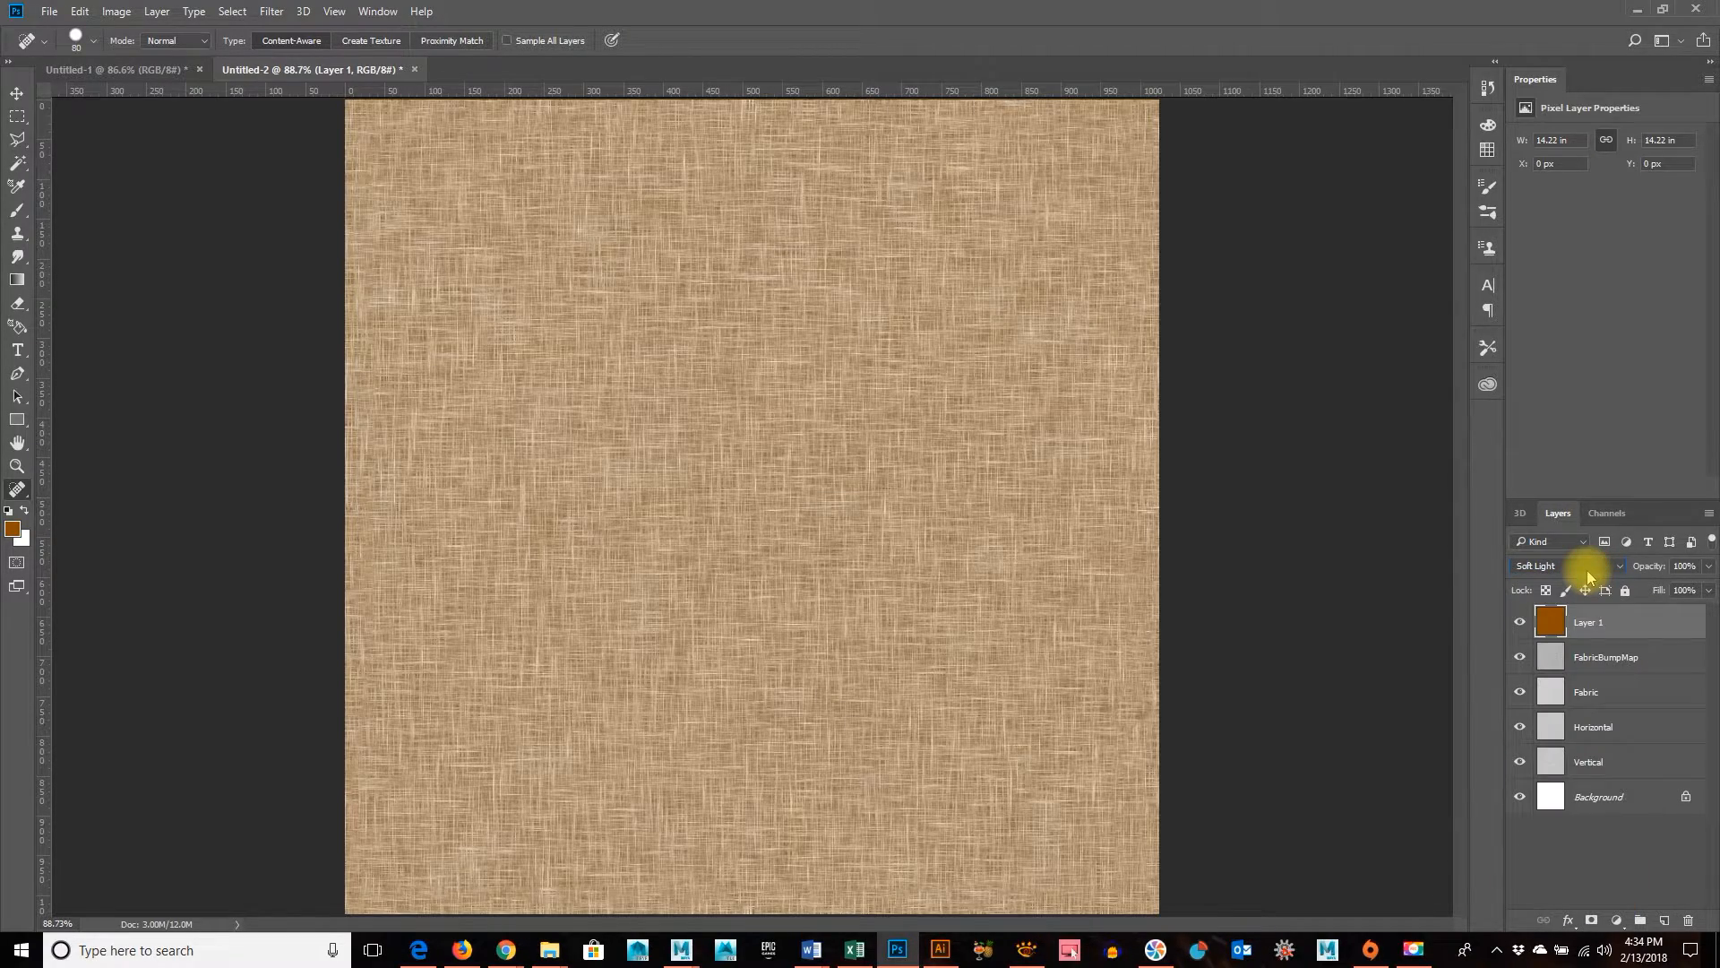
{"action": "scroll", "coordinate": [1587, 576], "scroll_direction": "down", "scroll_amount": 1}
{"action": "scroll", "coordinate": [1588, 576], "scroll_direction": "down", "scroll_amount": 1}
{"action": "scroll", "coordinate": [1588, 576], "scroll_direction": "down", "scroll_amount": 1}
{"action": "scroll", "coordinate": [1587, 576], "scroll_direction": "up", "scroll_amount": 1}
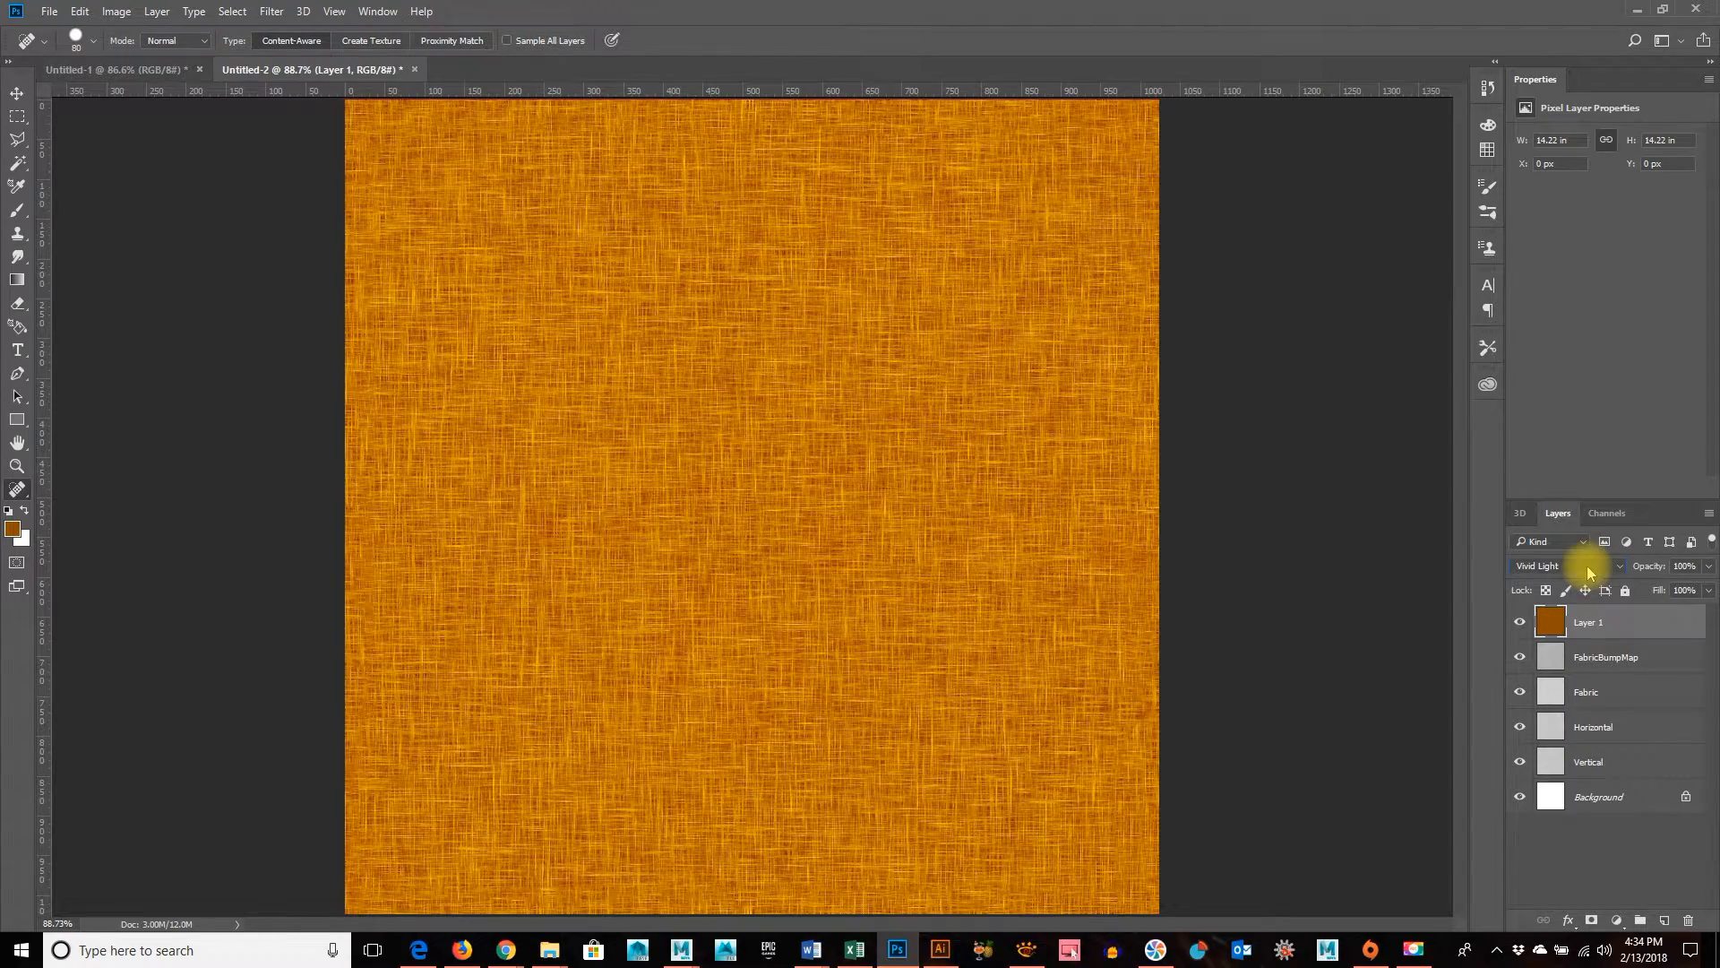
{"action": "scroll", "coordinate": [1588, 572], "scroll_direction": "down", "scroll_amount": 2}
{"action": "scroll", "coordinate": [1587, 572], "scroll_direction": "up", "scroll_amount": 1}
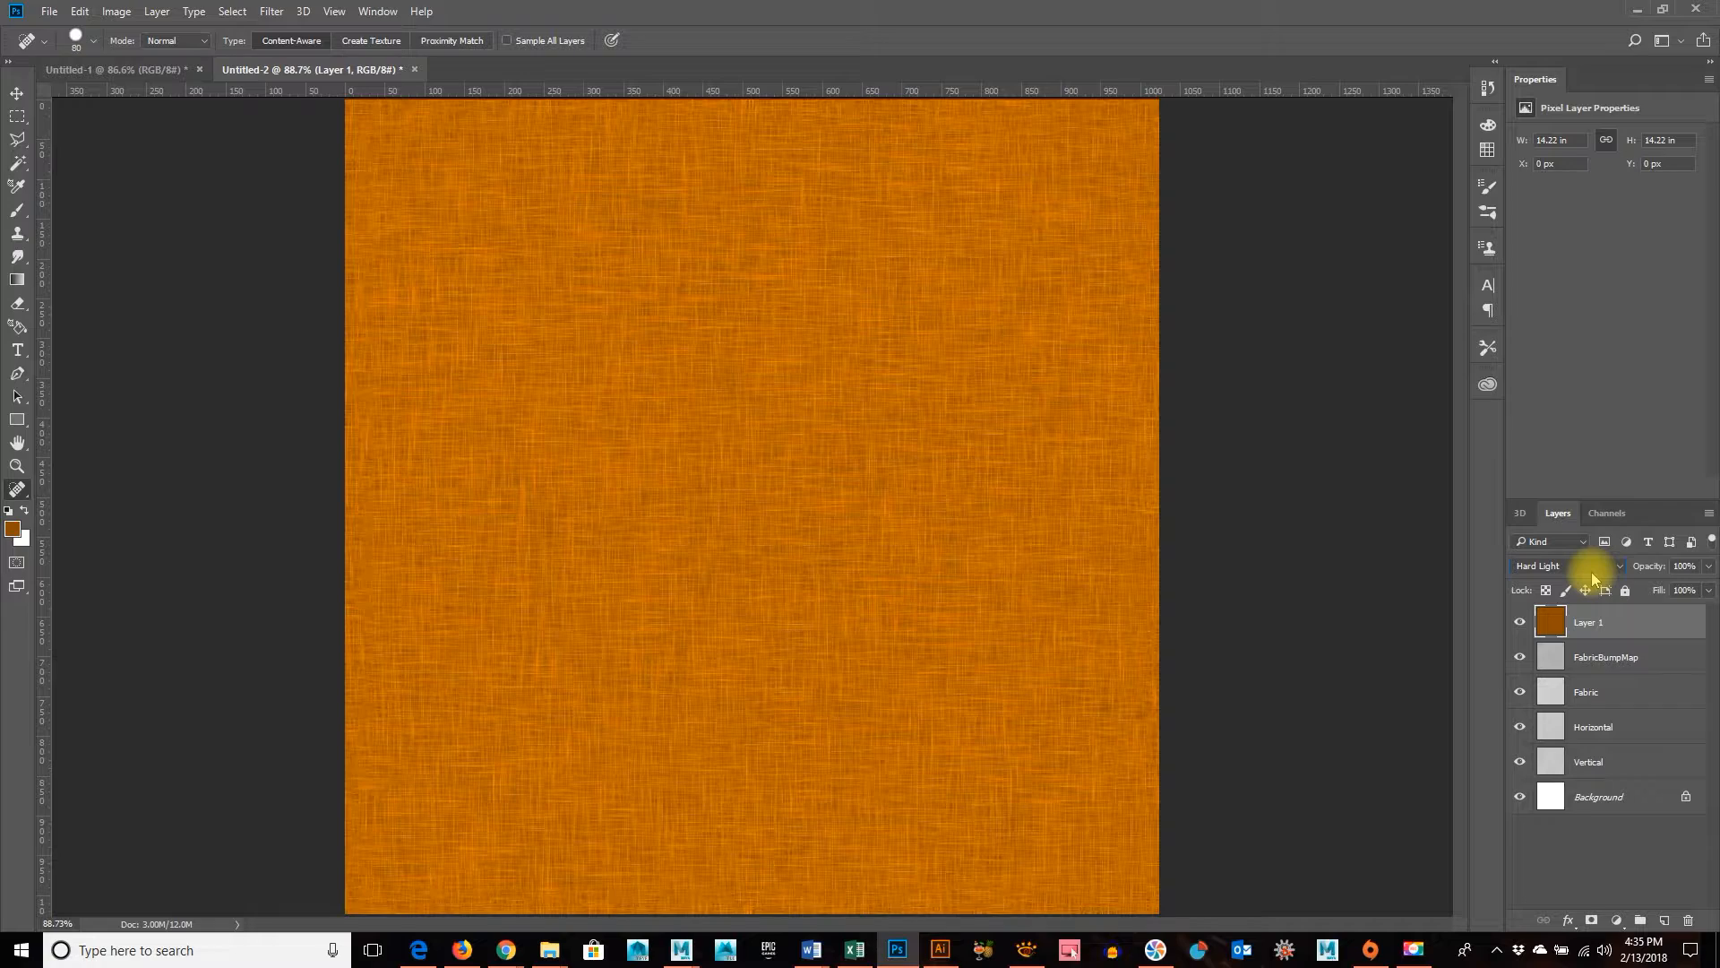
{"action": "key", "text": "Up"}
{"action": "key", "text": "Down"}
{"action": "key", "text": "Up"}
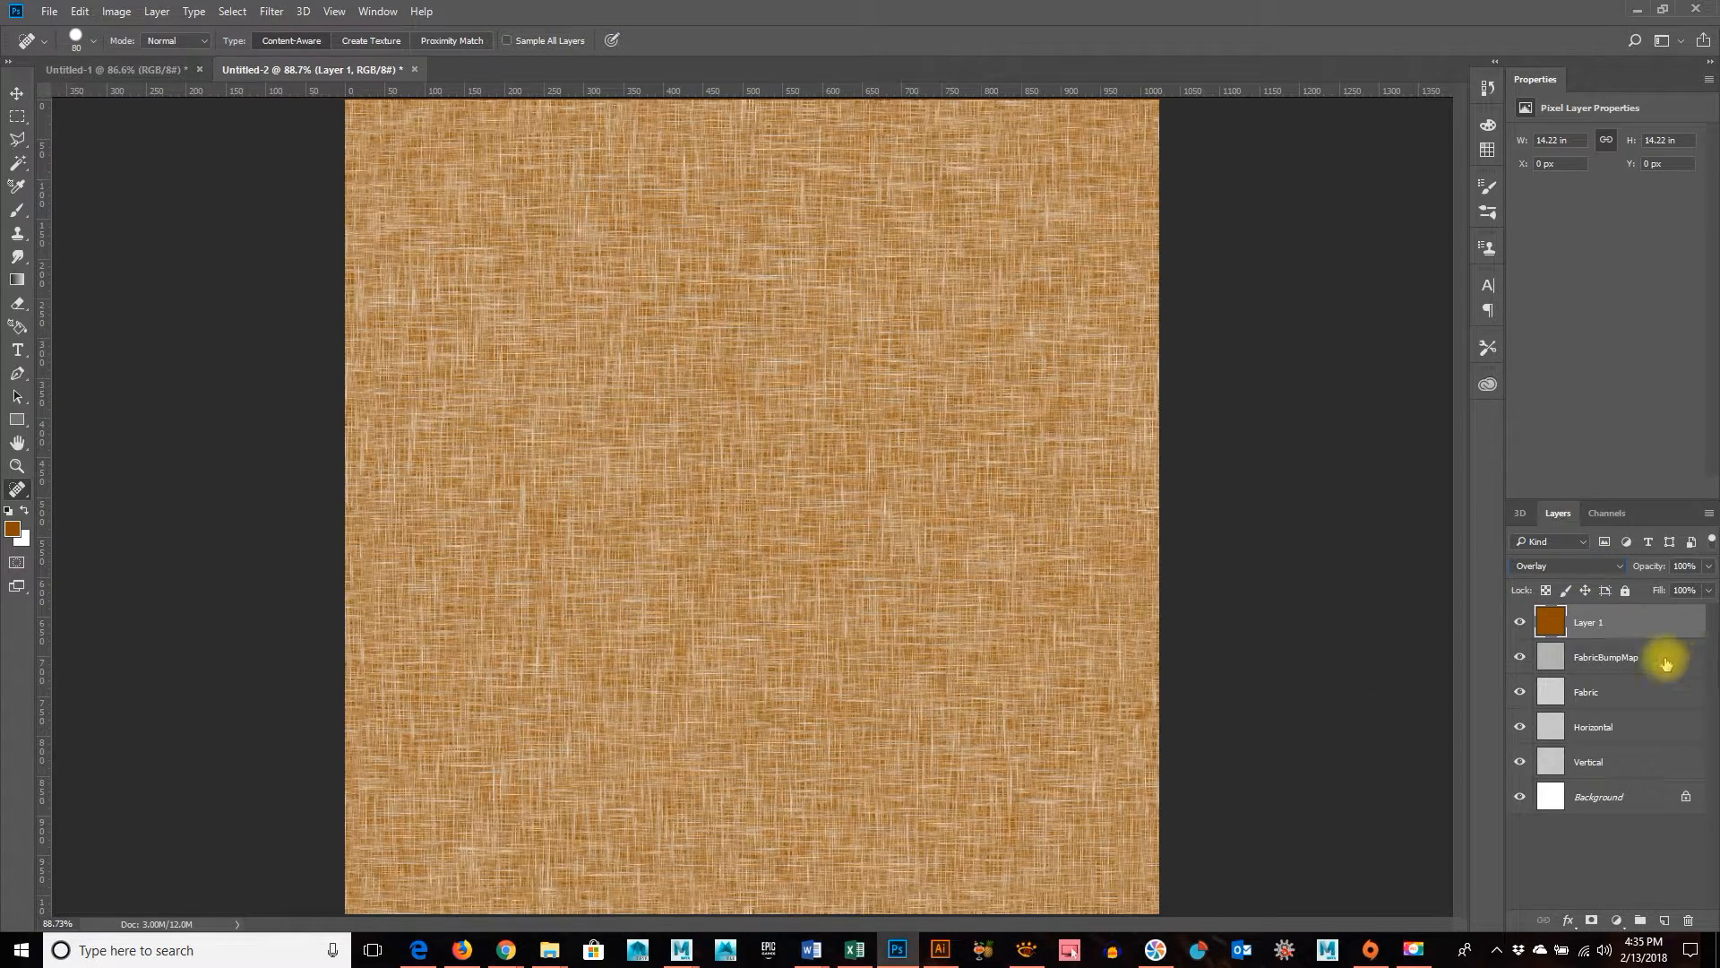
Select the whole canvas, copy the merged result of all visible layers and paste it as a new layer
{"action": "left_click", "coordinate": [79, 12]}
{"action": "mouse_move", "coordinate": [165, 184]}
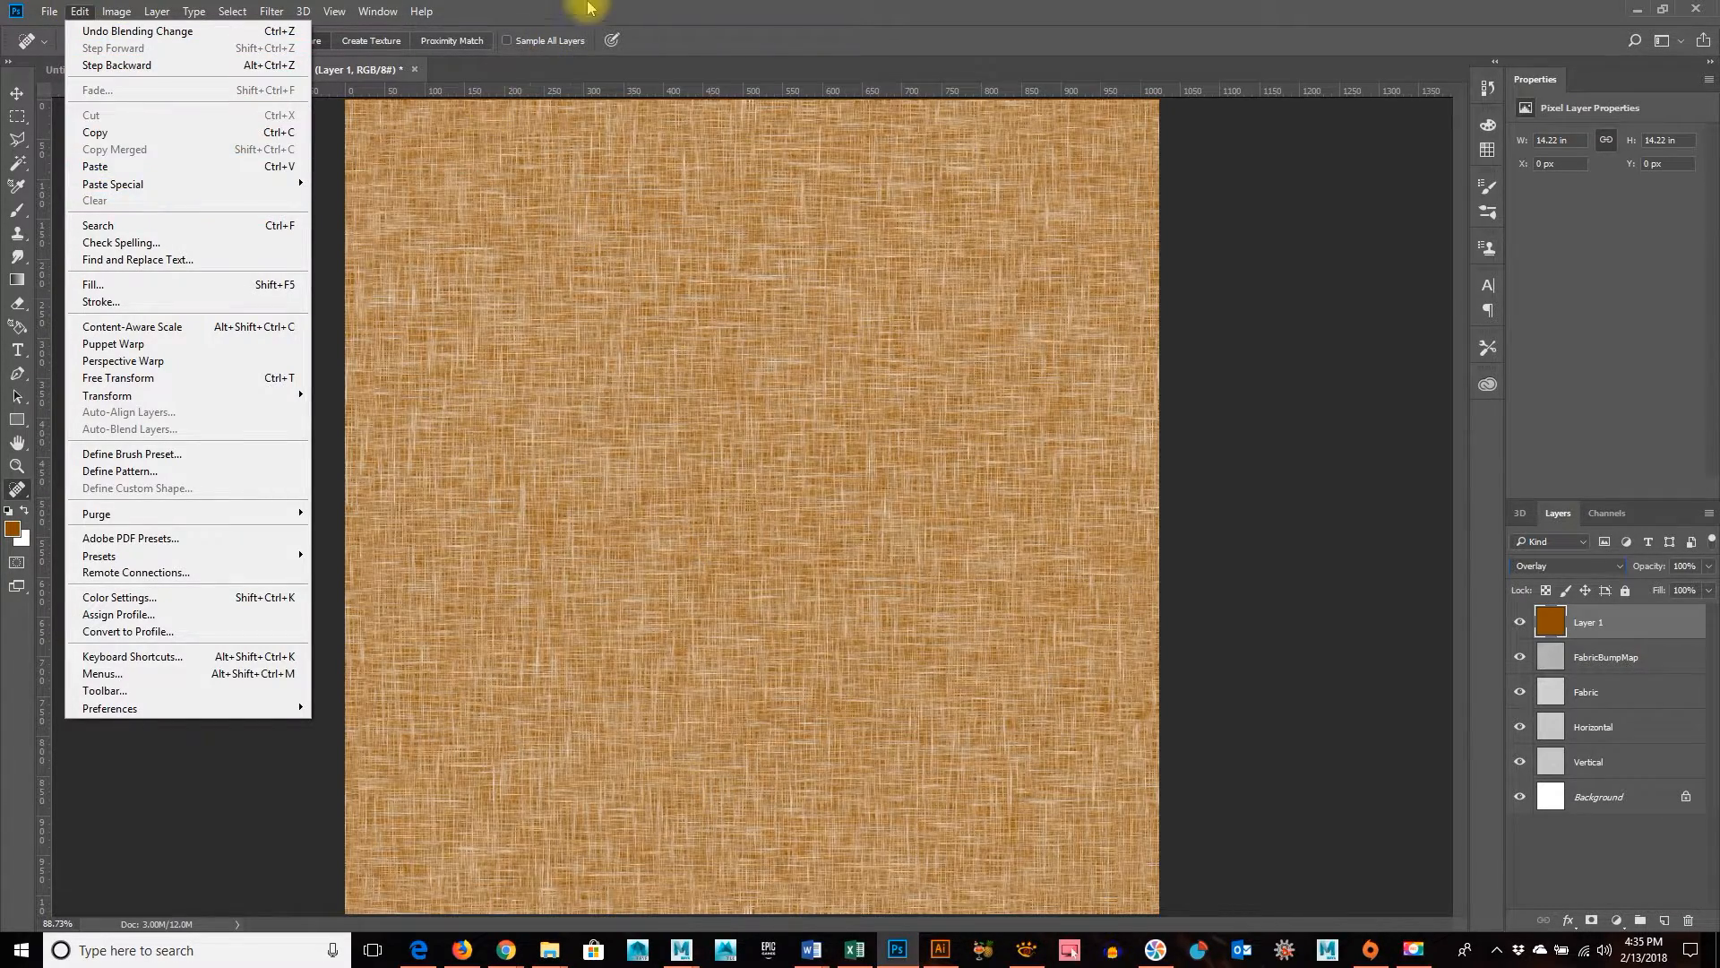
{"action": "left_click", "coordinate": [672, 18]}
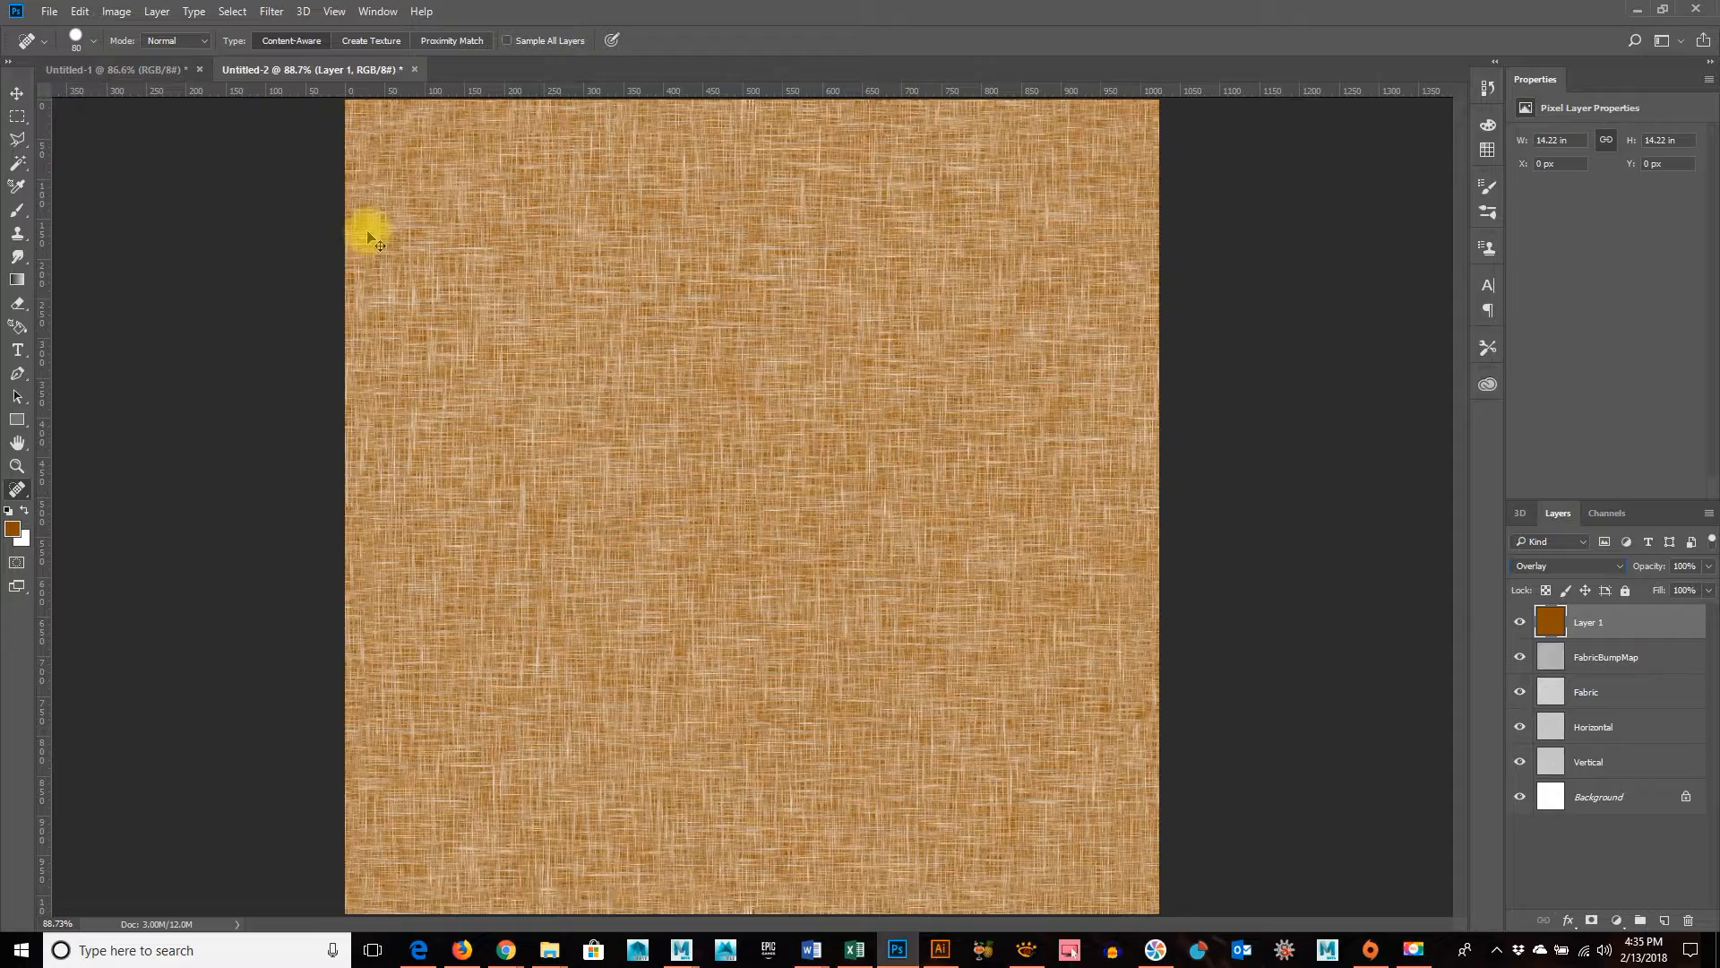
{"action": "key", "text": "ctrl+a"}
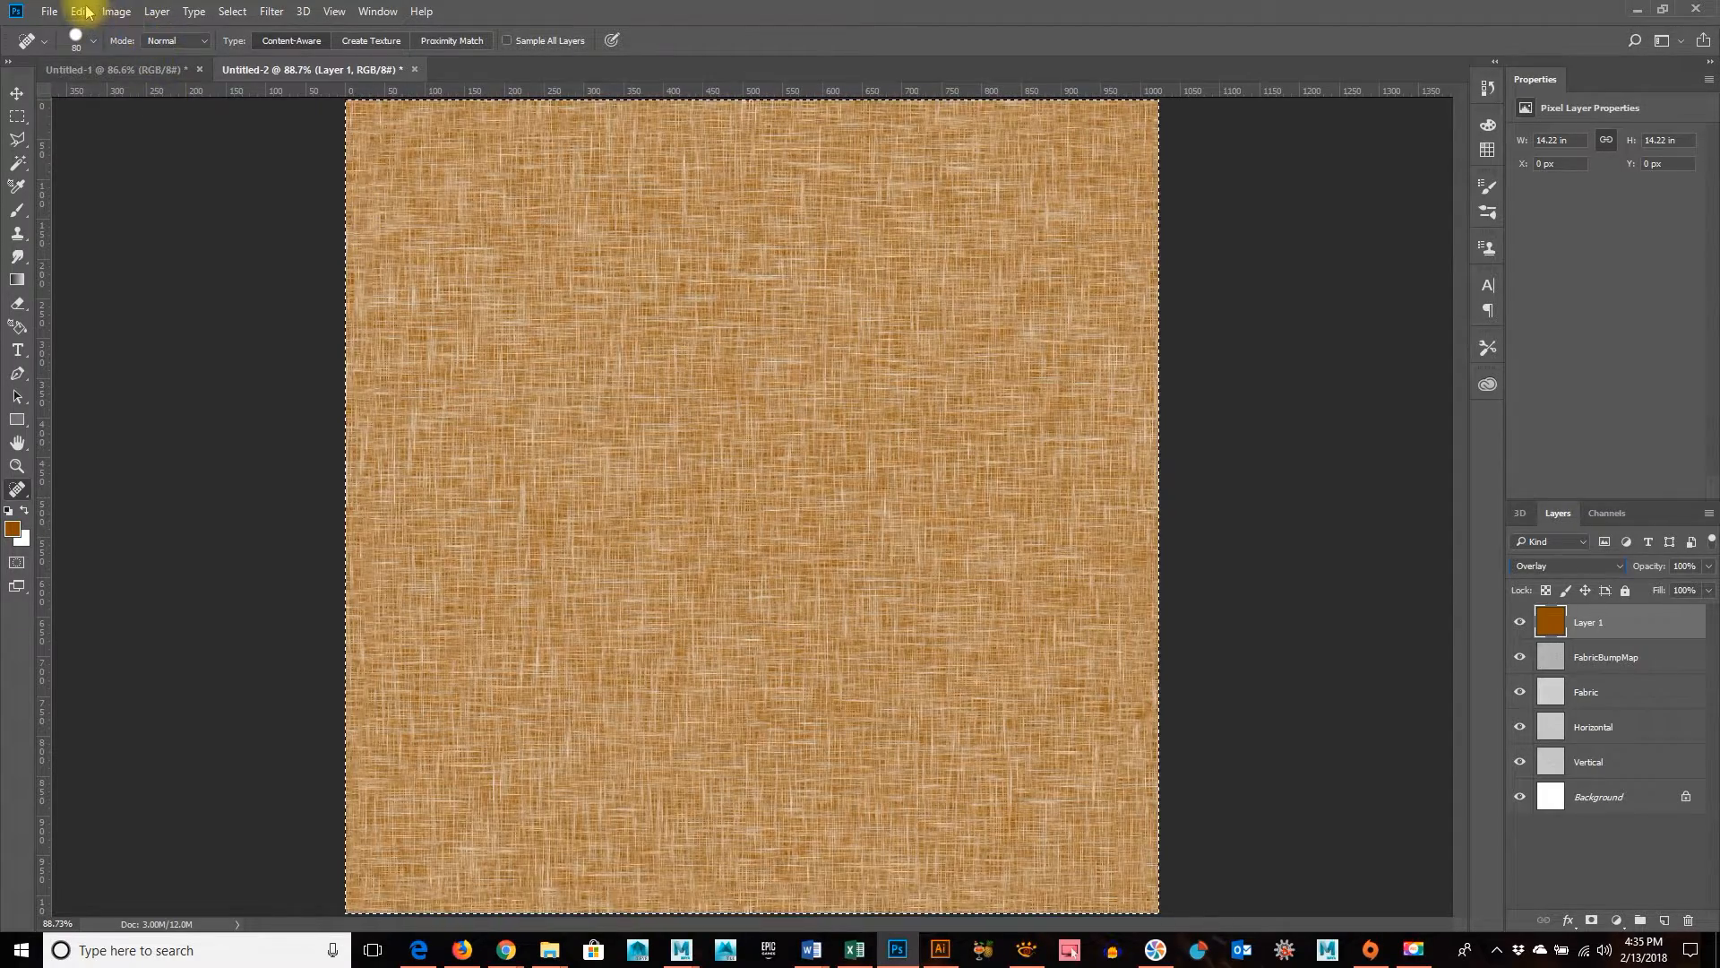
{"action": "left_click", "coordinate": [81, 11]}
{"action": "left_click", "coordinate": [108, 149]}
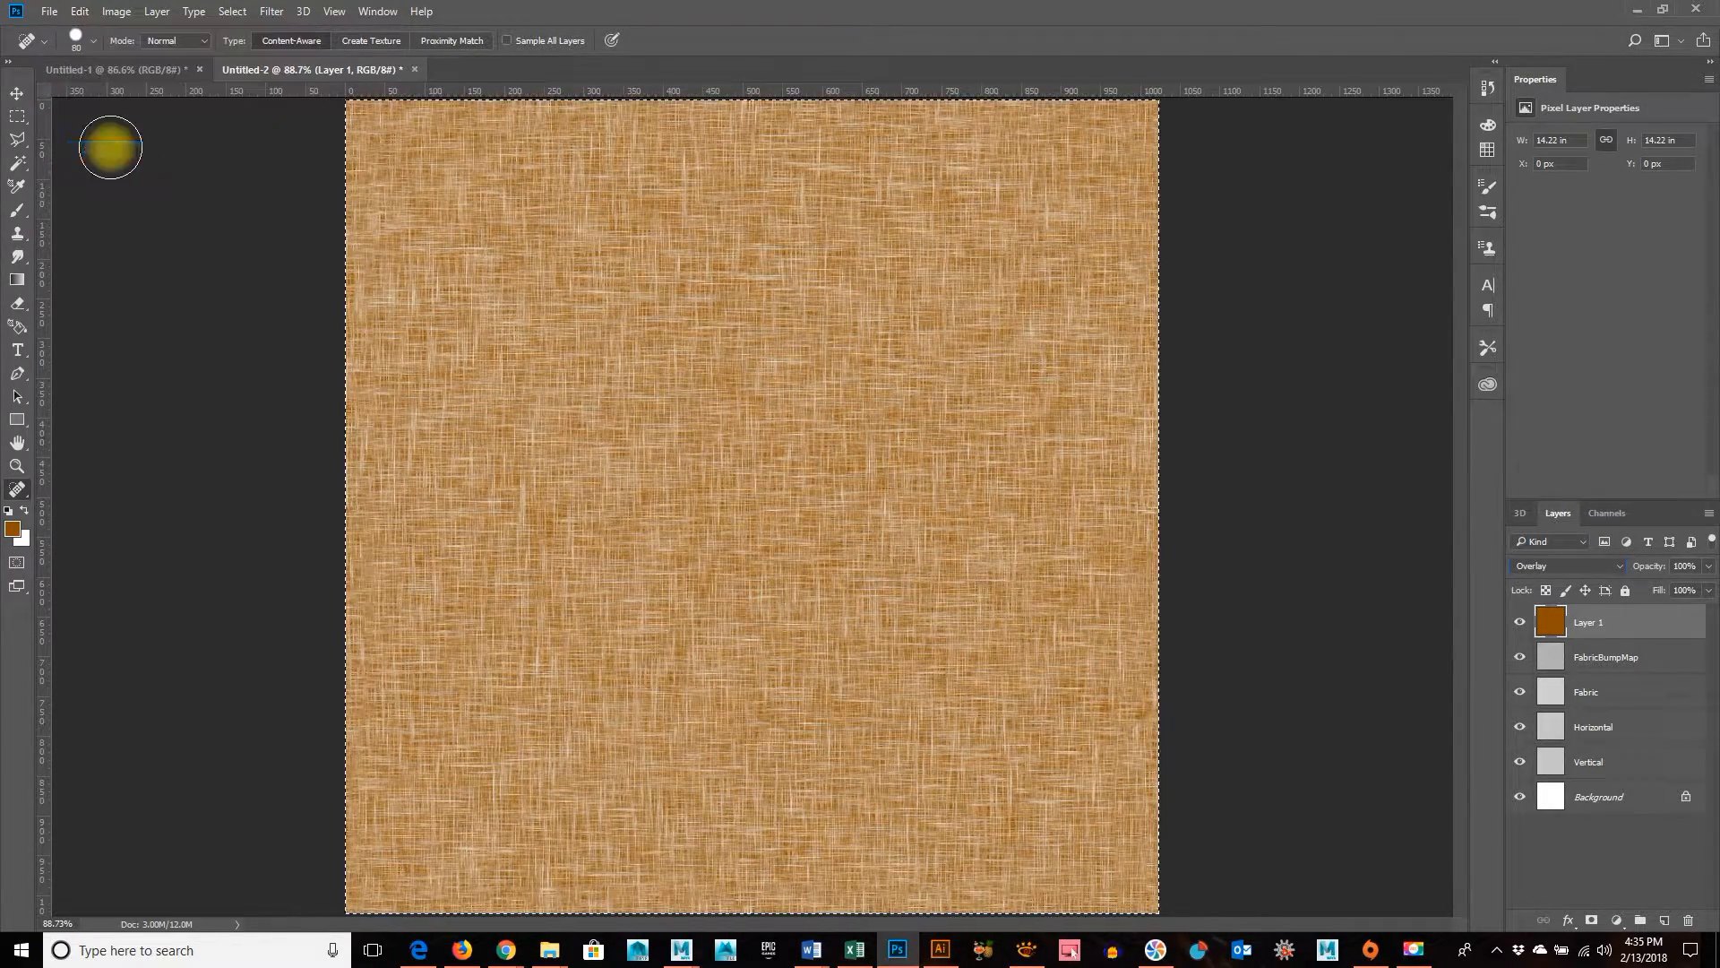
{"action": "key", "text": "ctrl+v"}
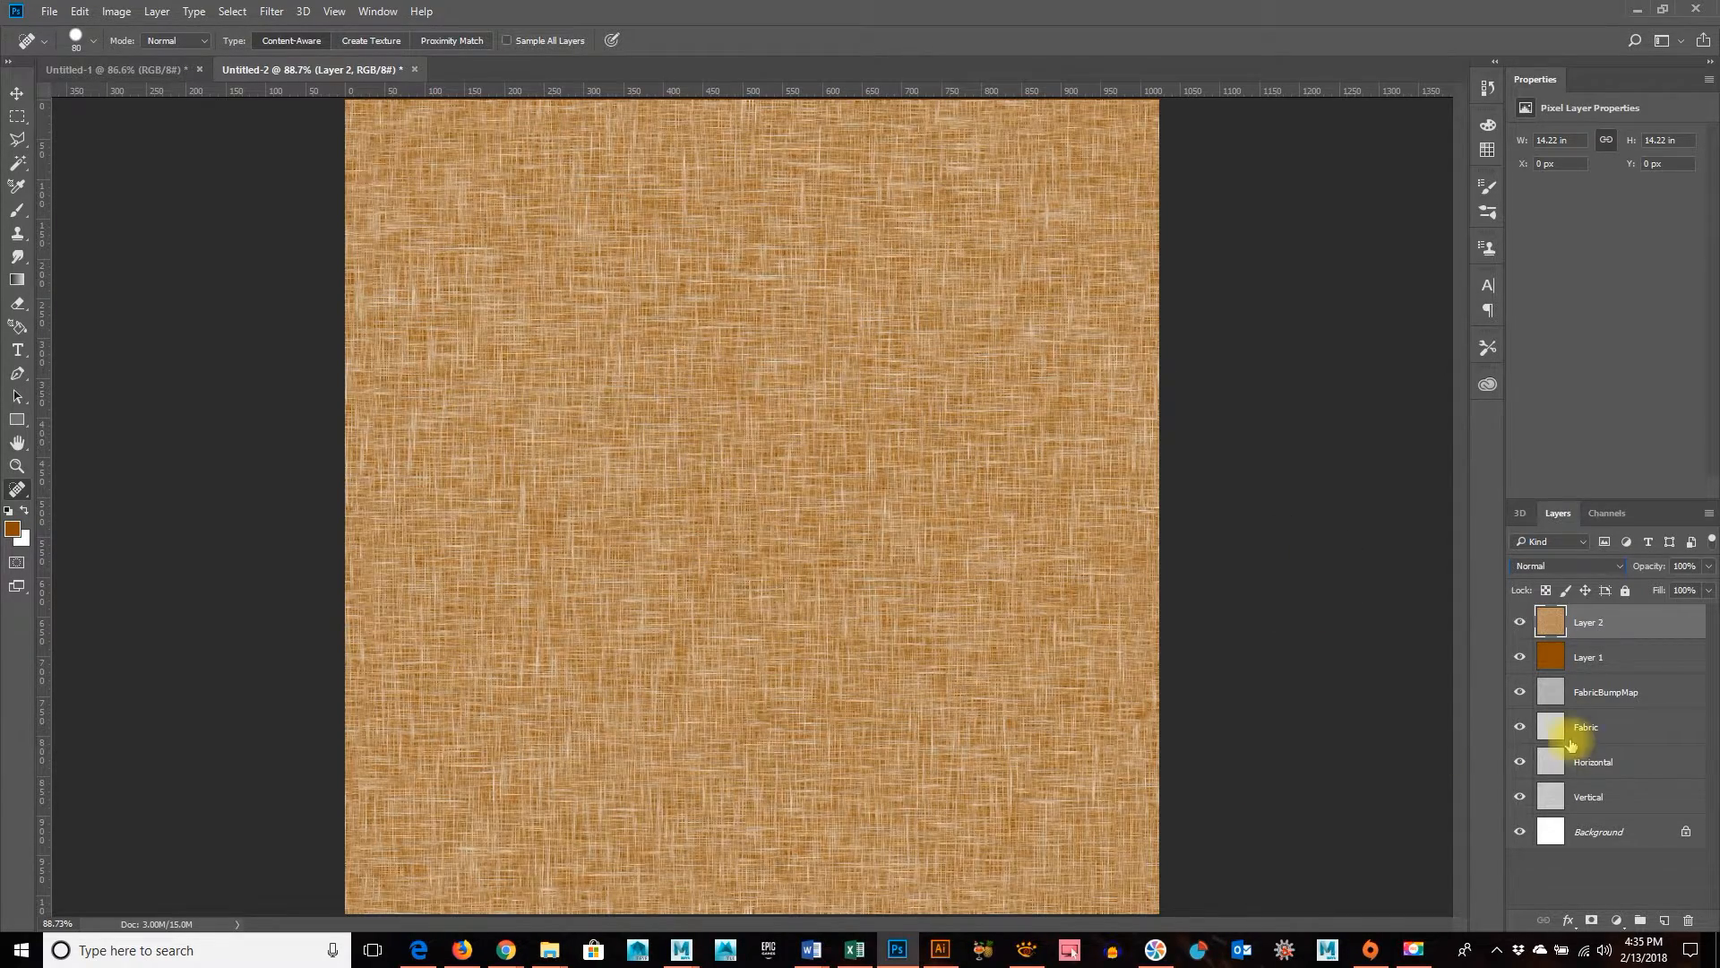
Hide the pasted tan fabric layer and change the blend mode of Layer 1 to Multiply
{"action": "left_click", "coordinate": [1521, 623]}
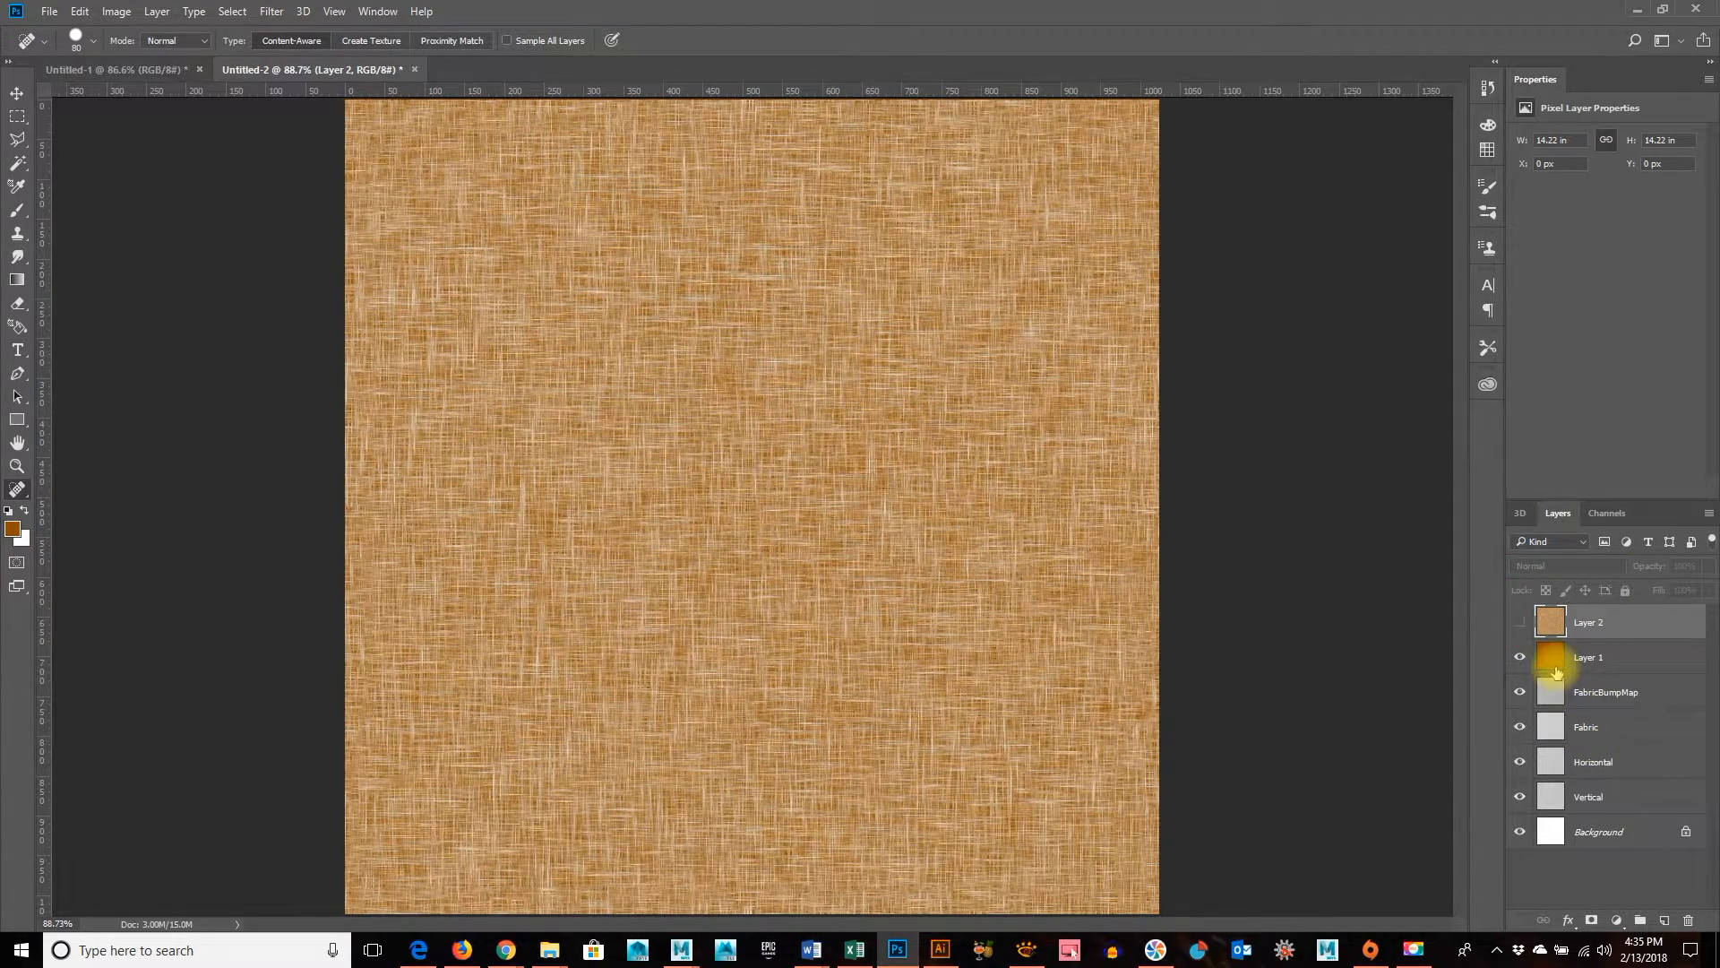
{"action": "left_click", "coordinate": [1557, 670]}
{"action": "left_click", "coordinate": [1600, 568]}
{"action": "left_click", "coordinate": [1595, 570]}
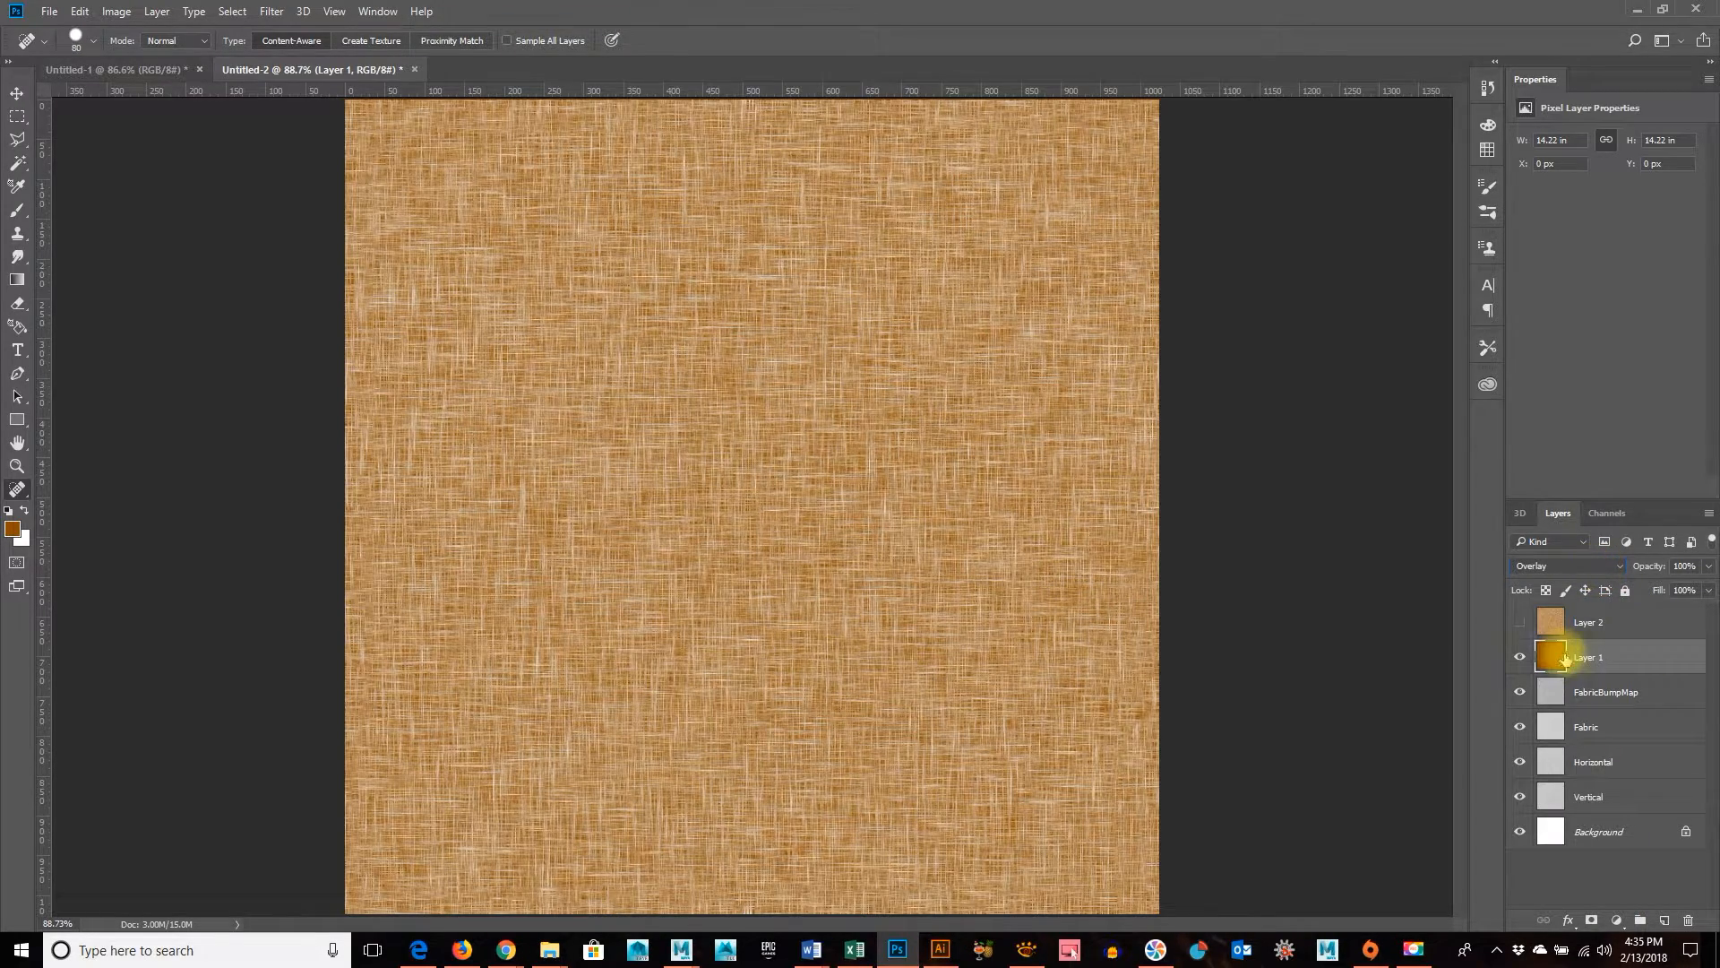
{"action": "scroll", "coordinate": [1570, 568], "scroll_direction": "up", "scroll_amount": 2}
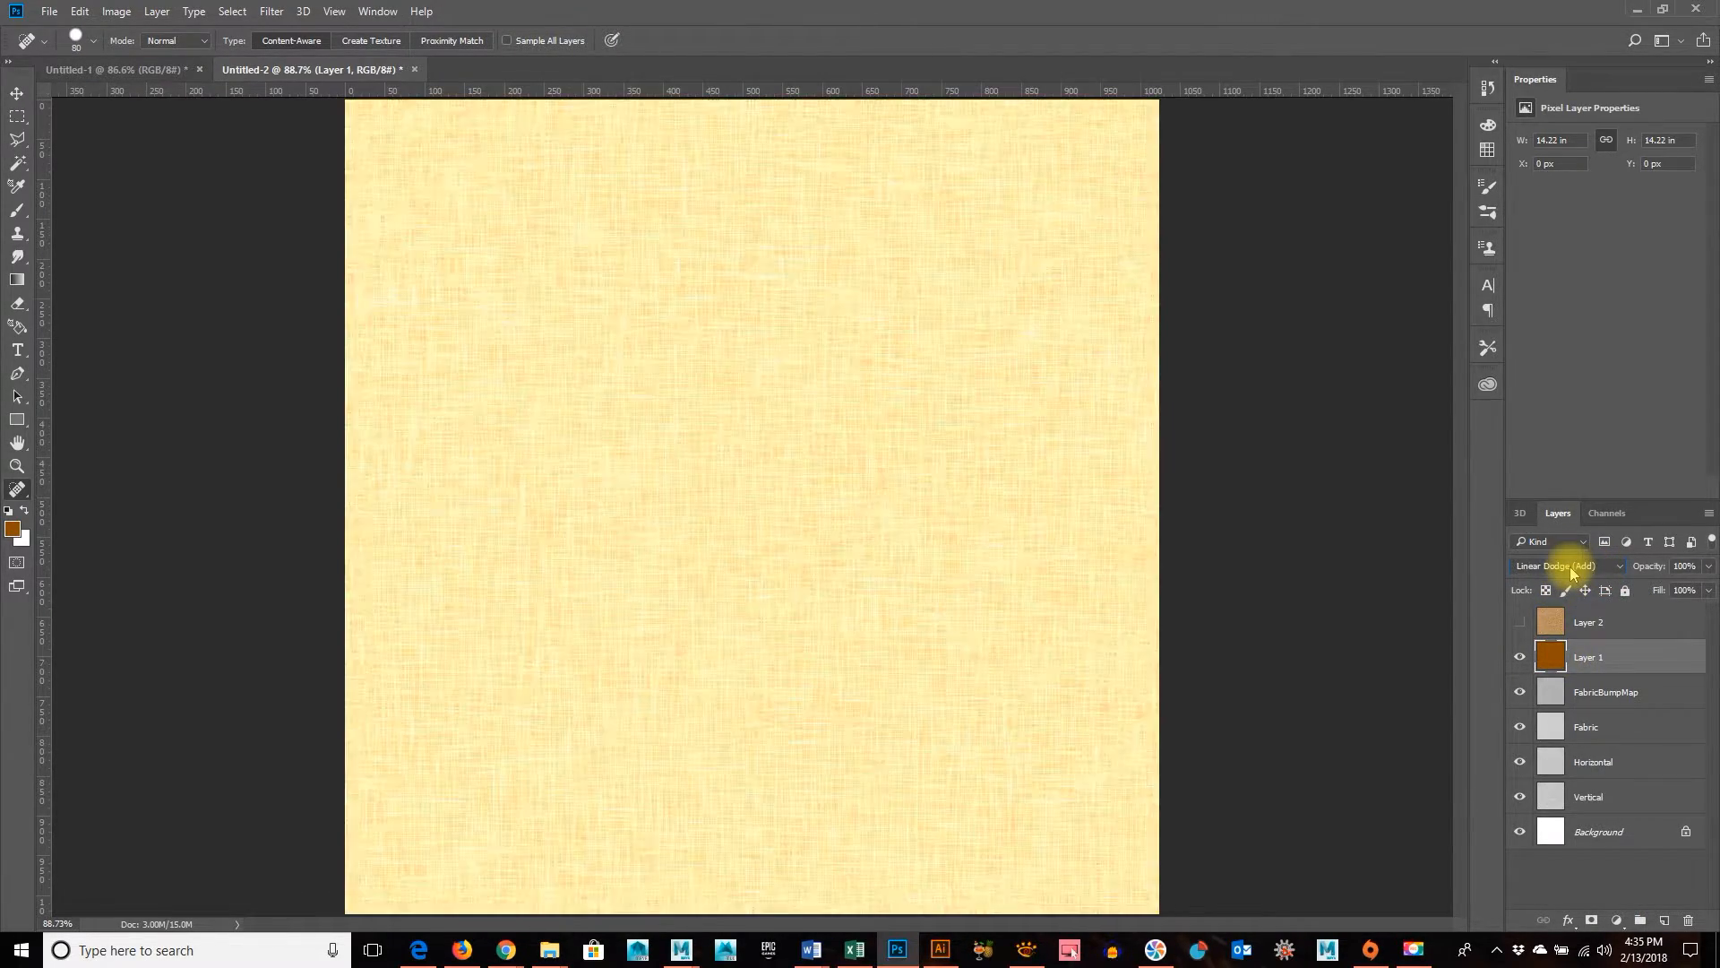
{"action": "scroll", "coordinate": [1573, 574], "scroll_direction": "up", "scroll_amount": 4}
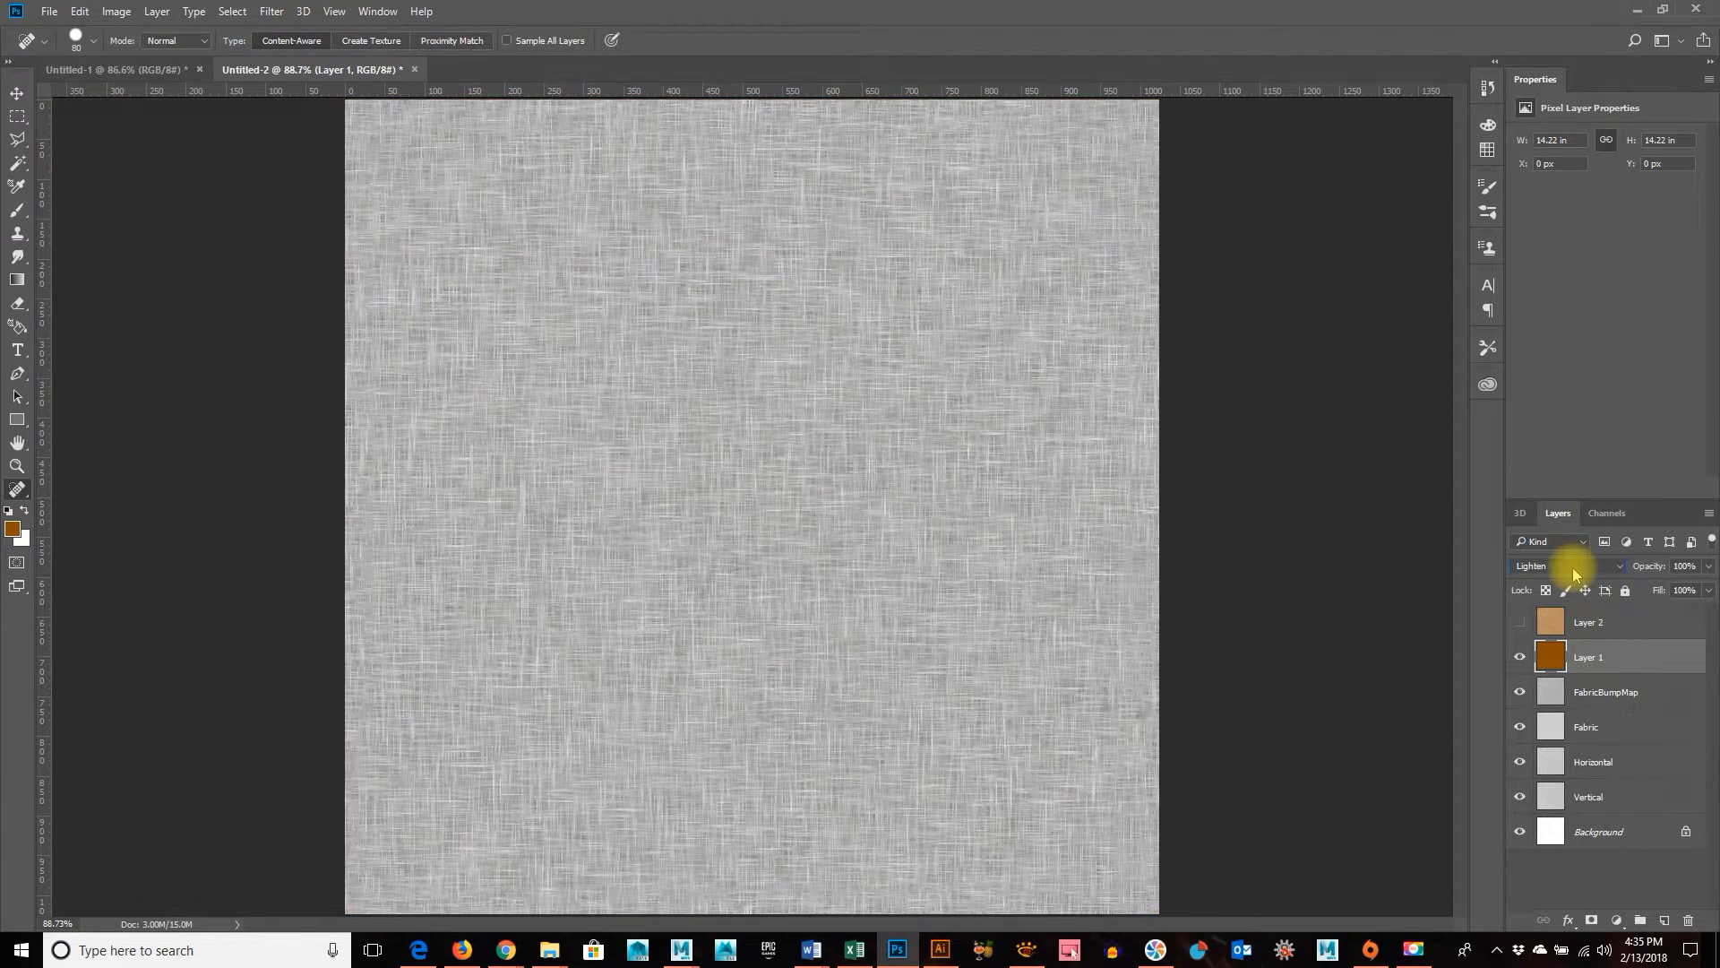
{"action": "scroll", "coordinate": [1575, 573], "scroll_direction": "up", "scroll_amount": 1}
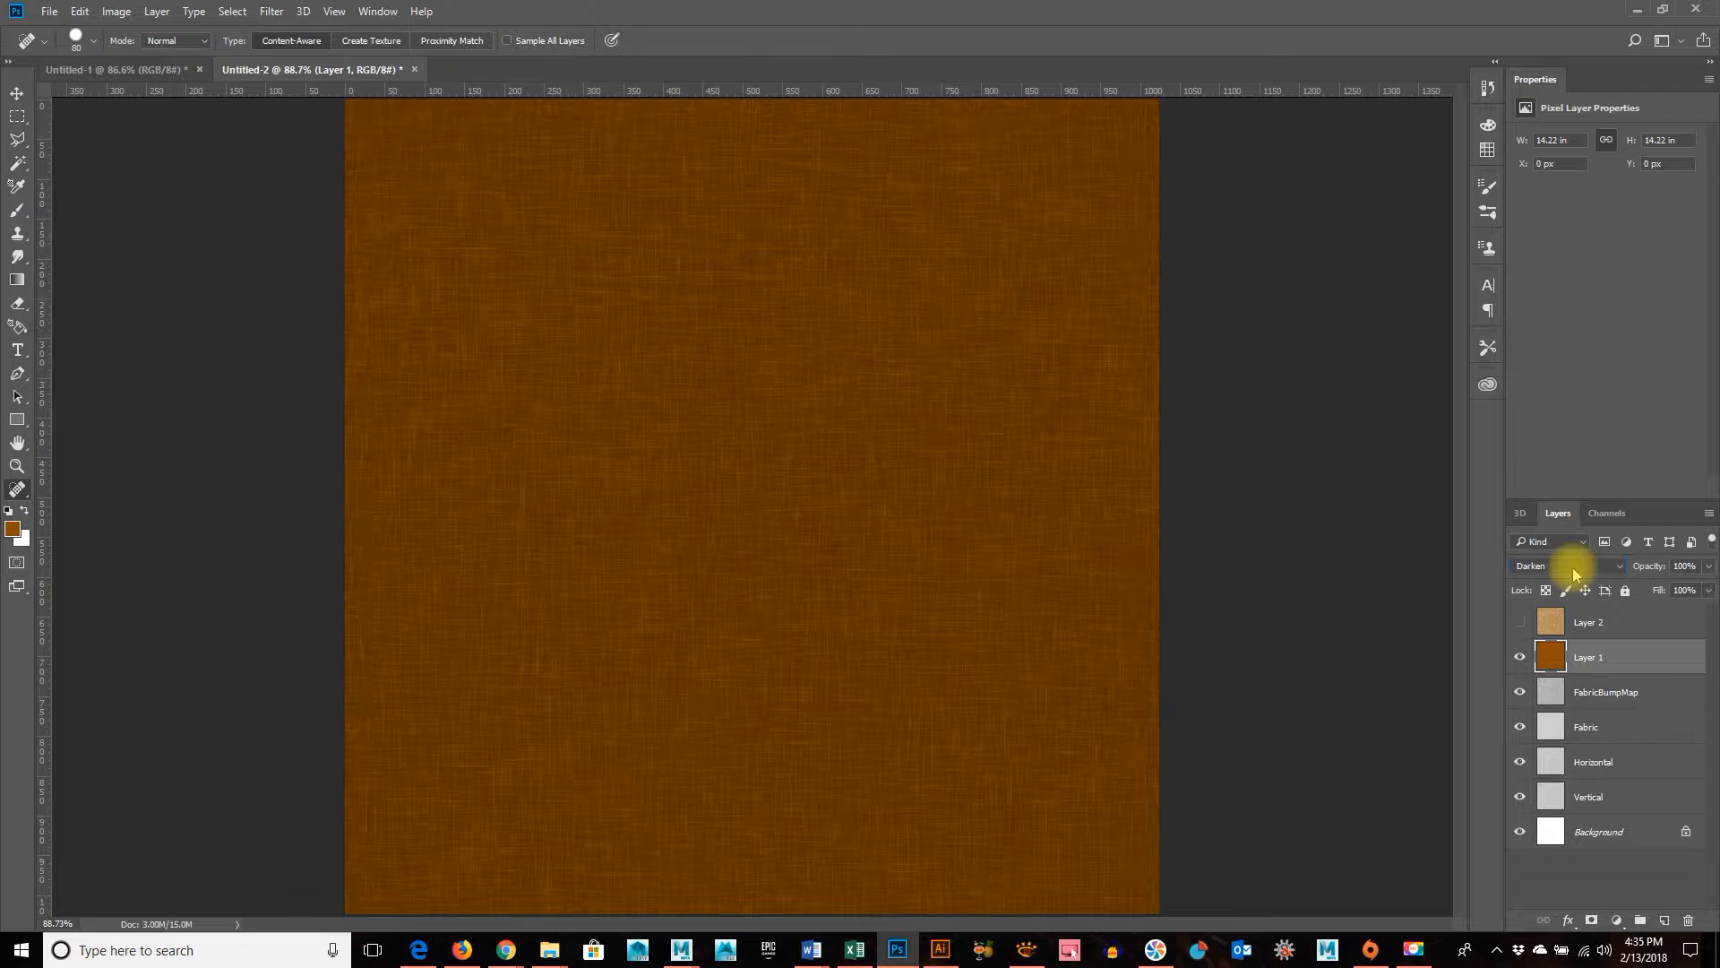
{"action": "scroll", "coordinate": [1574, 573], "scroll_direction": "up", "scroll_amount": 1}
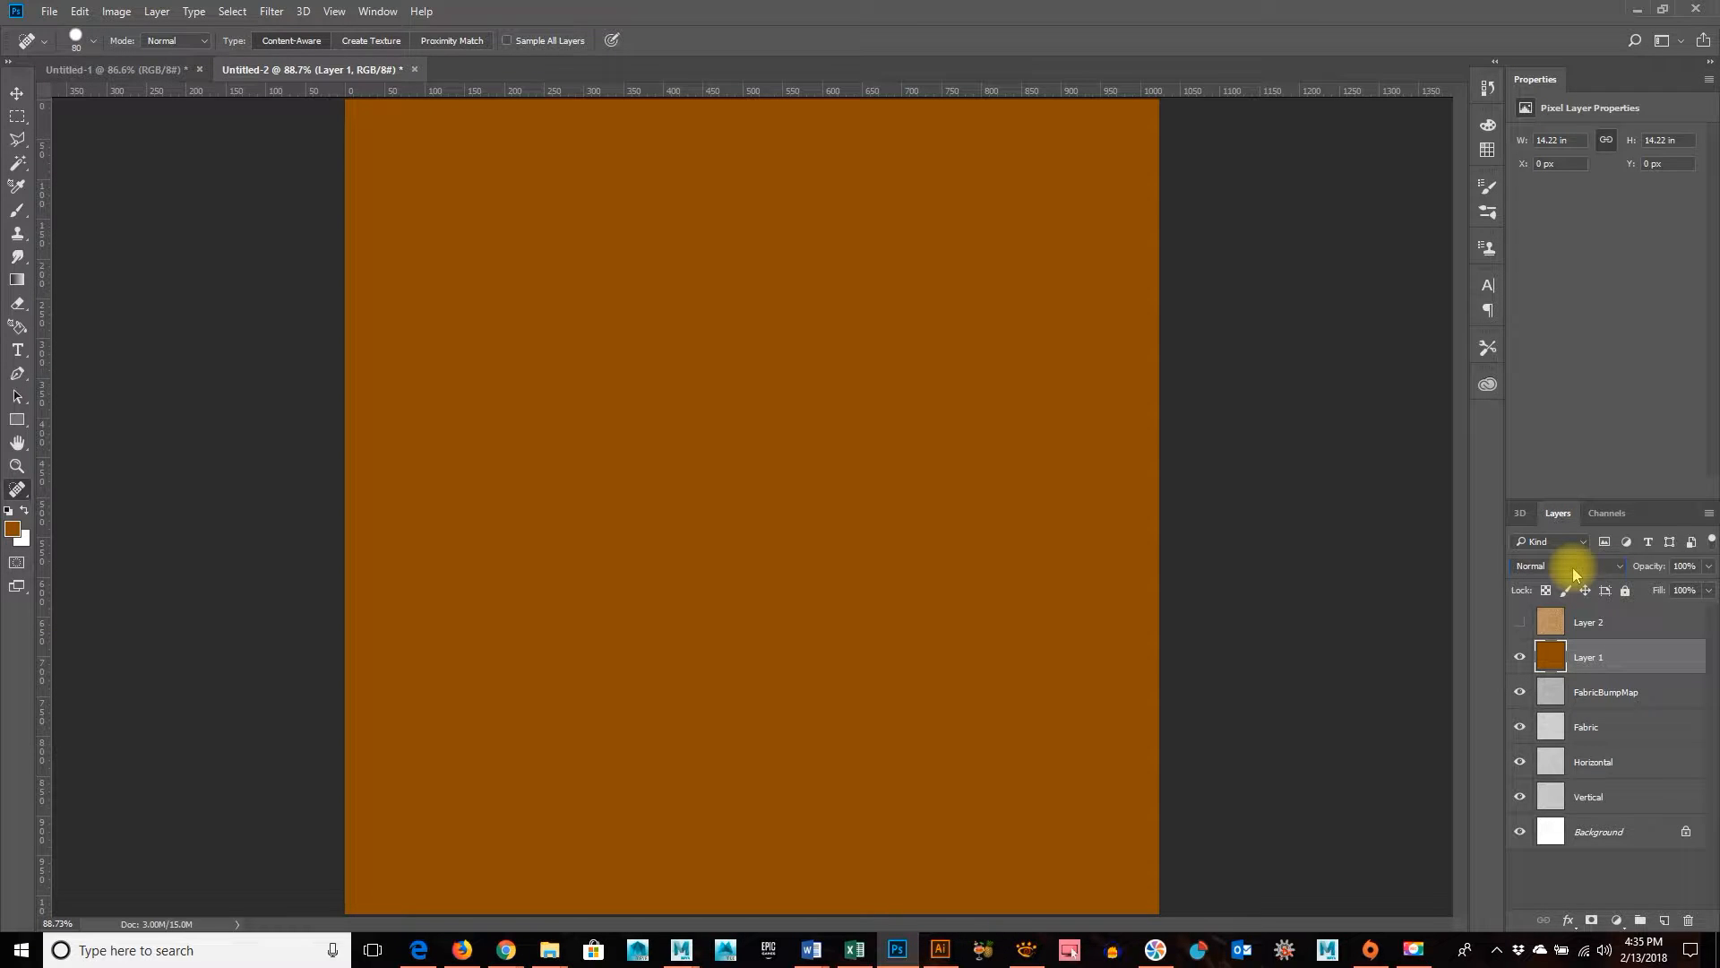
{"action": "scroll", "coordinate": [1574, 573], "scroll_direction": "down", "scroll_amount": 1}
{"action": "scroll", "coordinate": [1574, 574], "scroll_direction": "up", "scroll_amount": 1}
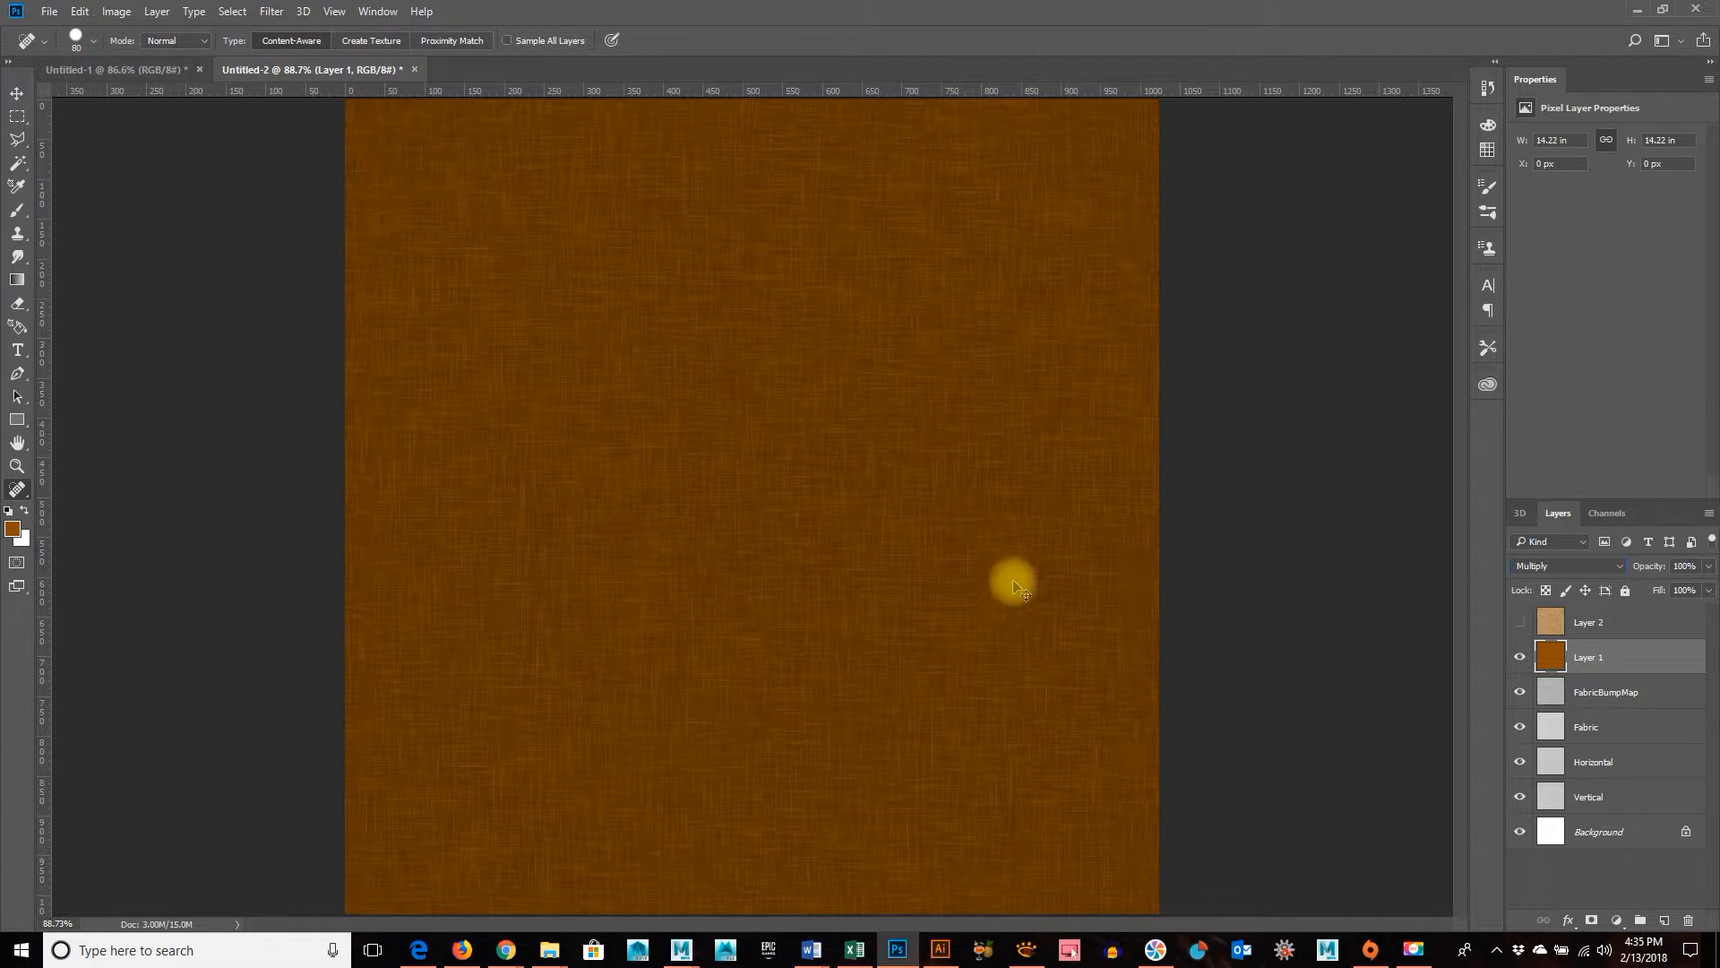
Copy the merged dark brown fabric from the whole canvas and paste it as a new layer above Layer 1
{"action": "key", "text": "ctrl+a"}
{"action": "left_click", "coordinate": [77, 10]}
{"action": "left_click", "coordinate": [134, 149]}
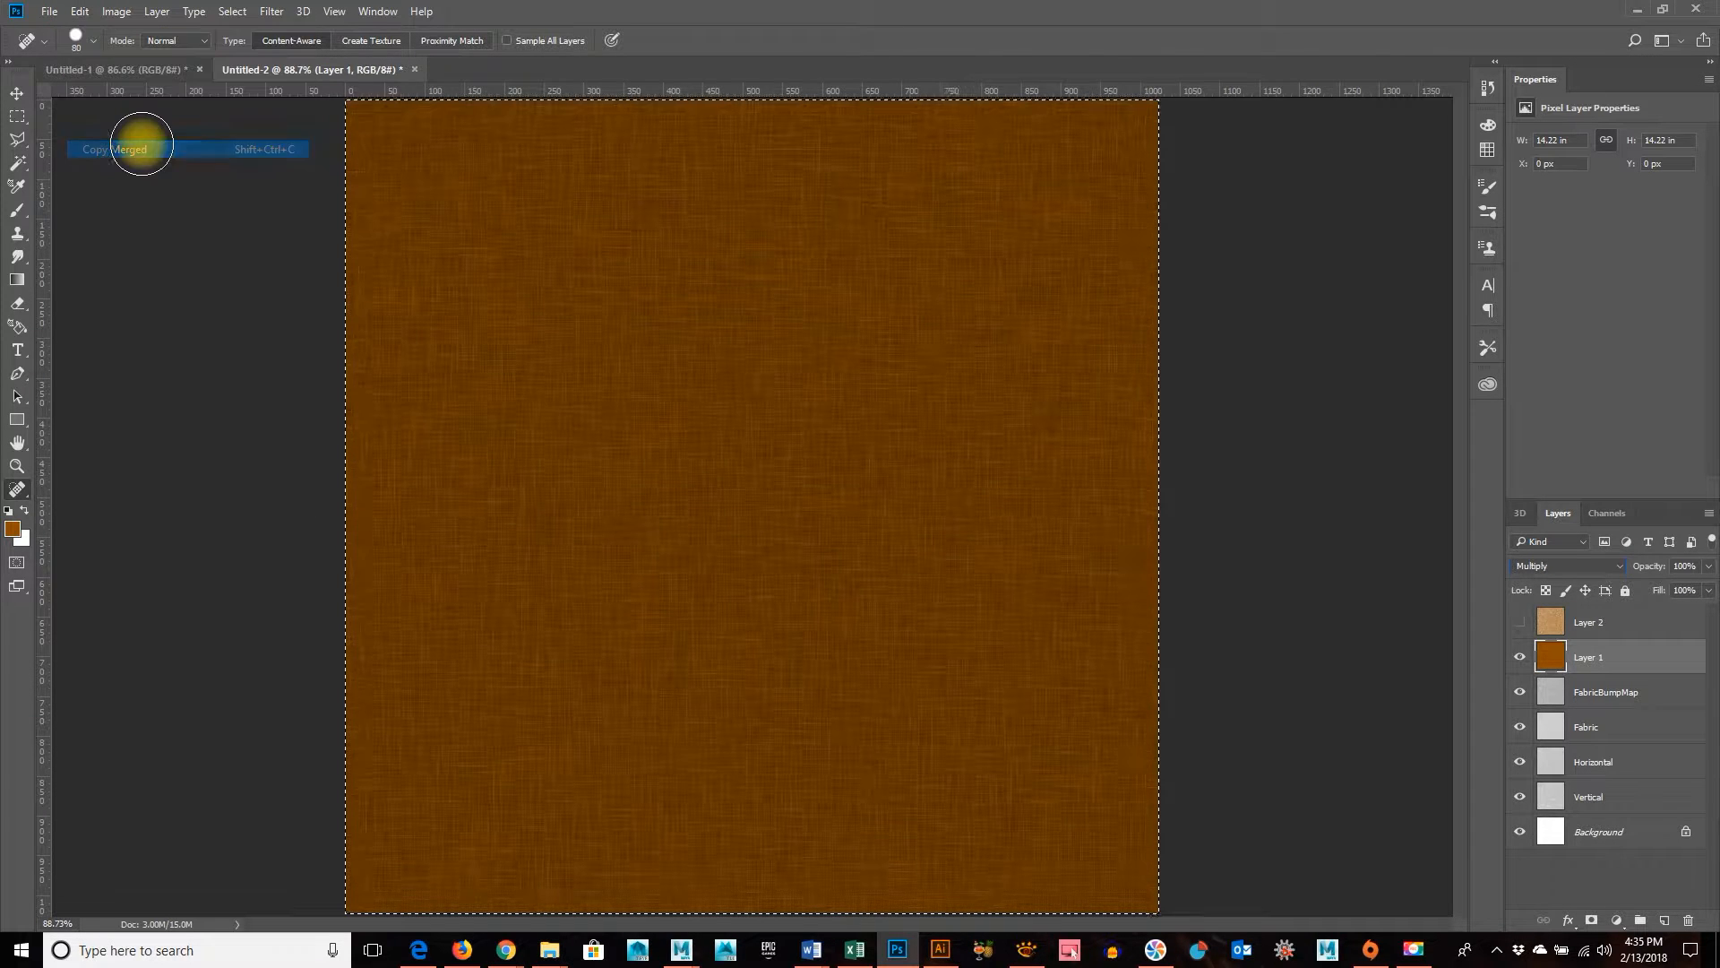
{"action": "key", "text": "ctrl+v"}
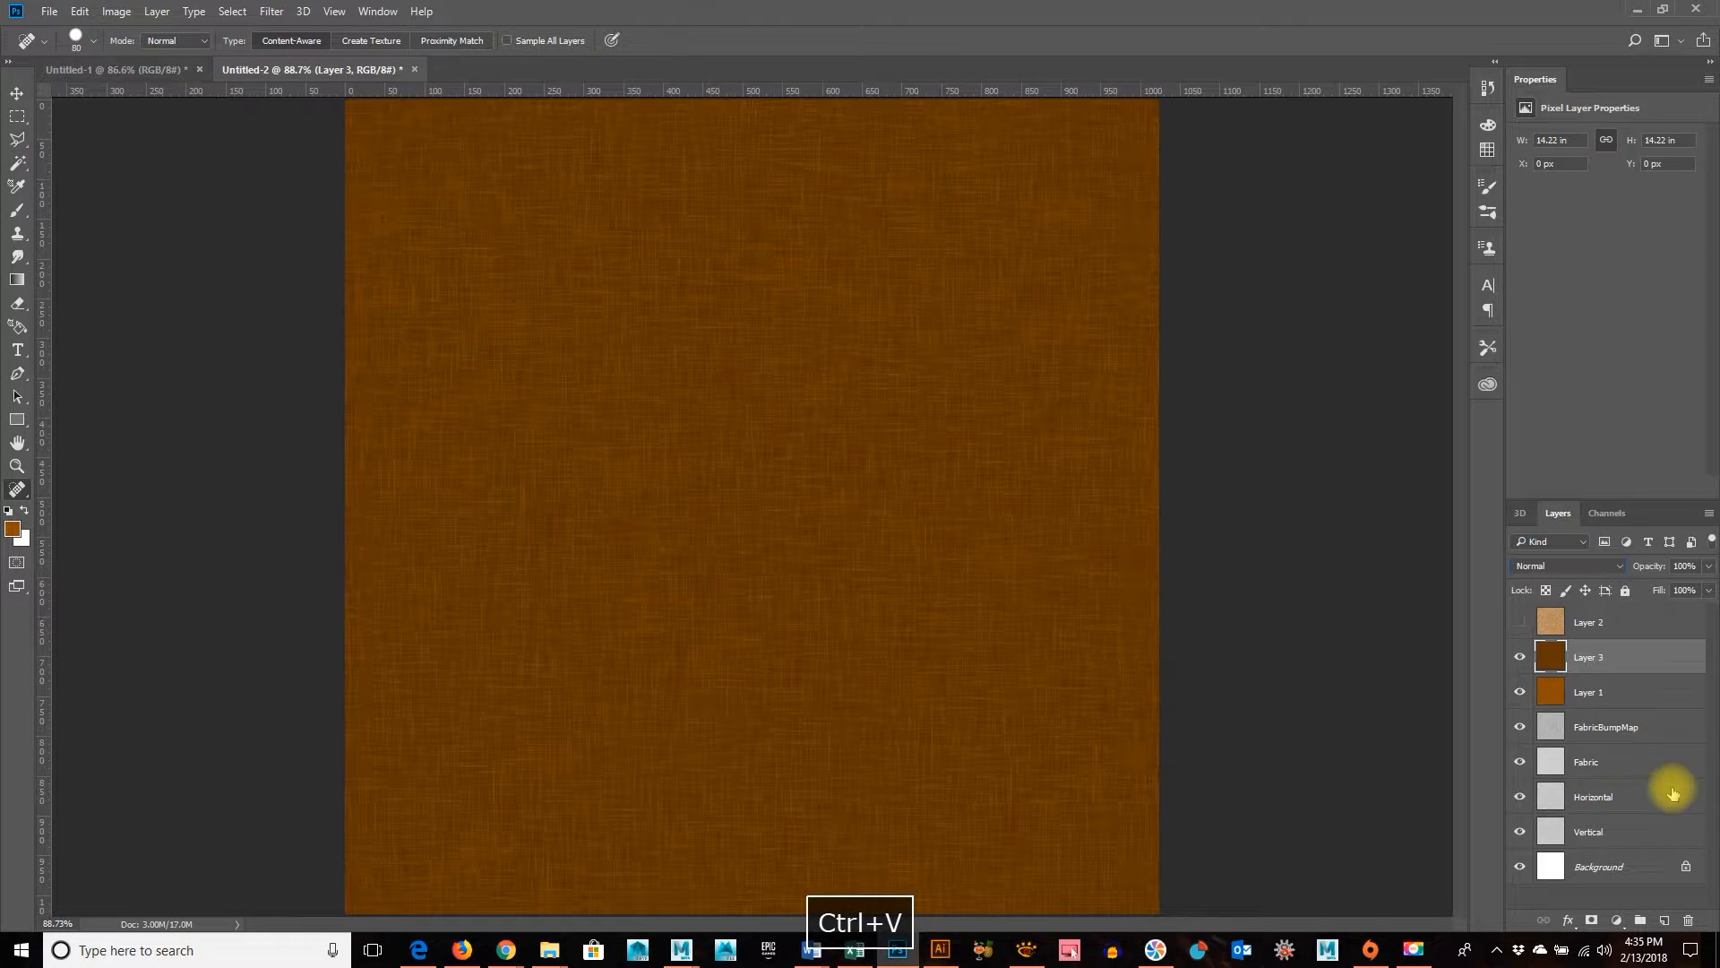
Move the FabricBumpMap layer above the pasted dark brown Layer 3 and set its blend mode to Multiply
{"action": "left_click_drag", "start_coordinate": [1557, 730], "coordinate": [1587, 632]}
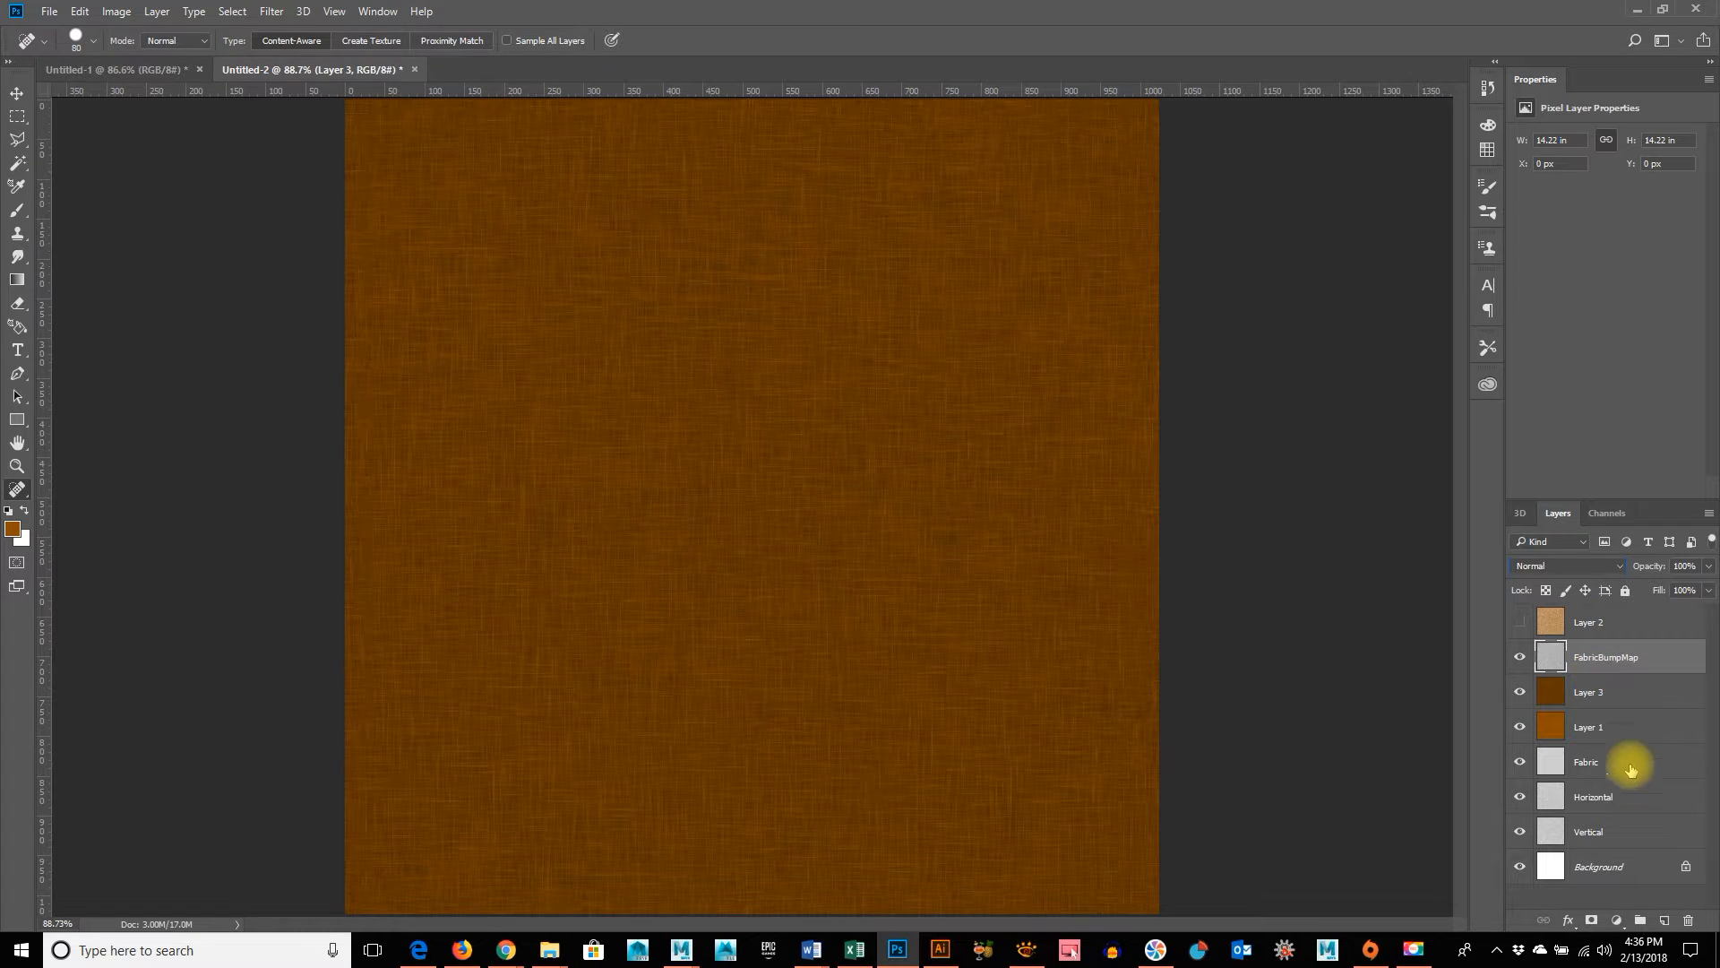
{"action": "left_click", "coordinate": [1562, 567]}
{"action": "left_click", "coordinate": [1562, 566]}
{"action": "key", "text": "Down"}
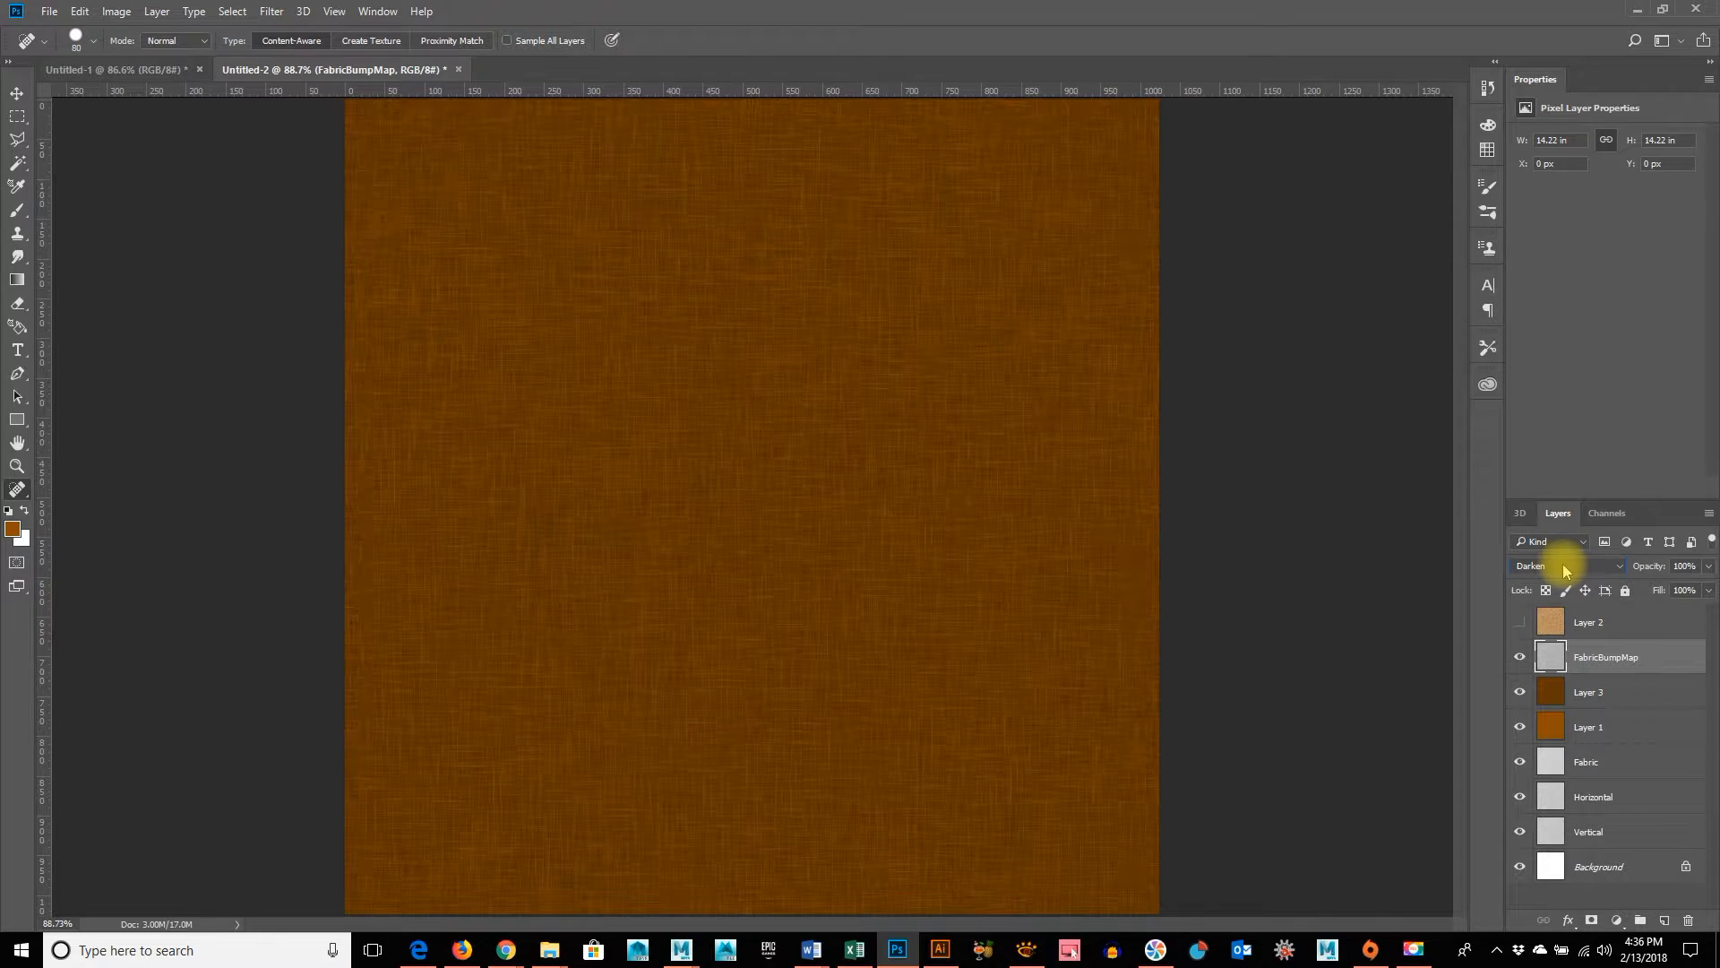
{"action": "key", "text": "Down"}
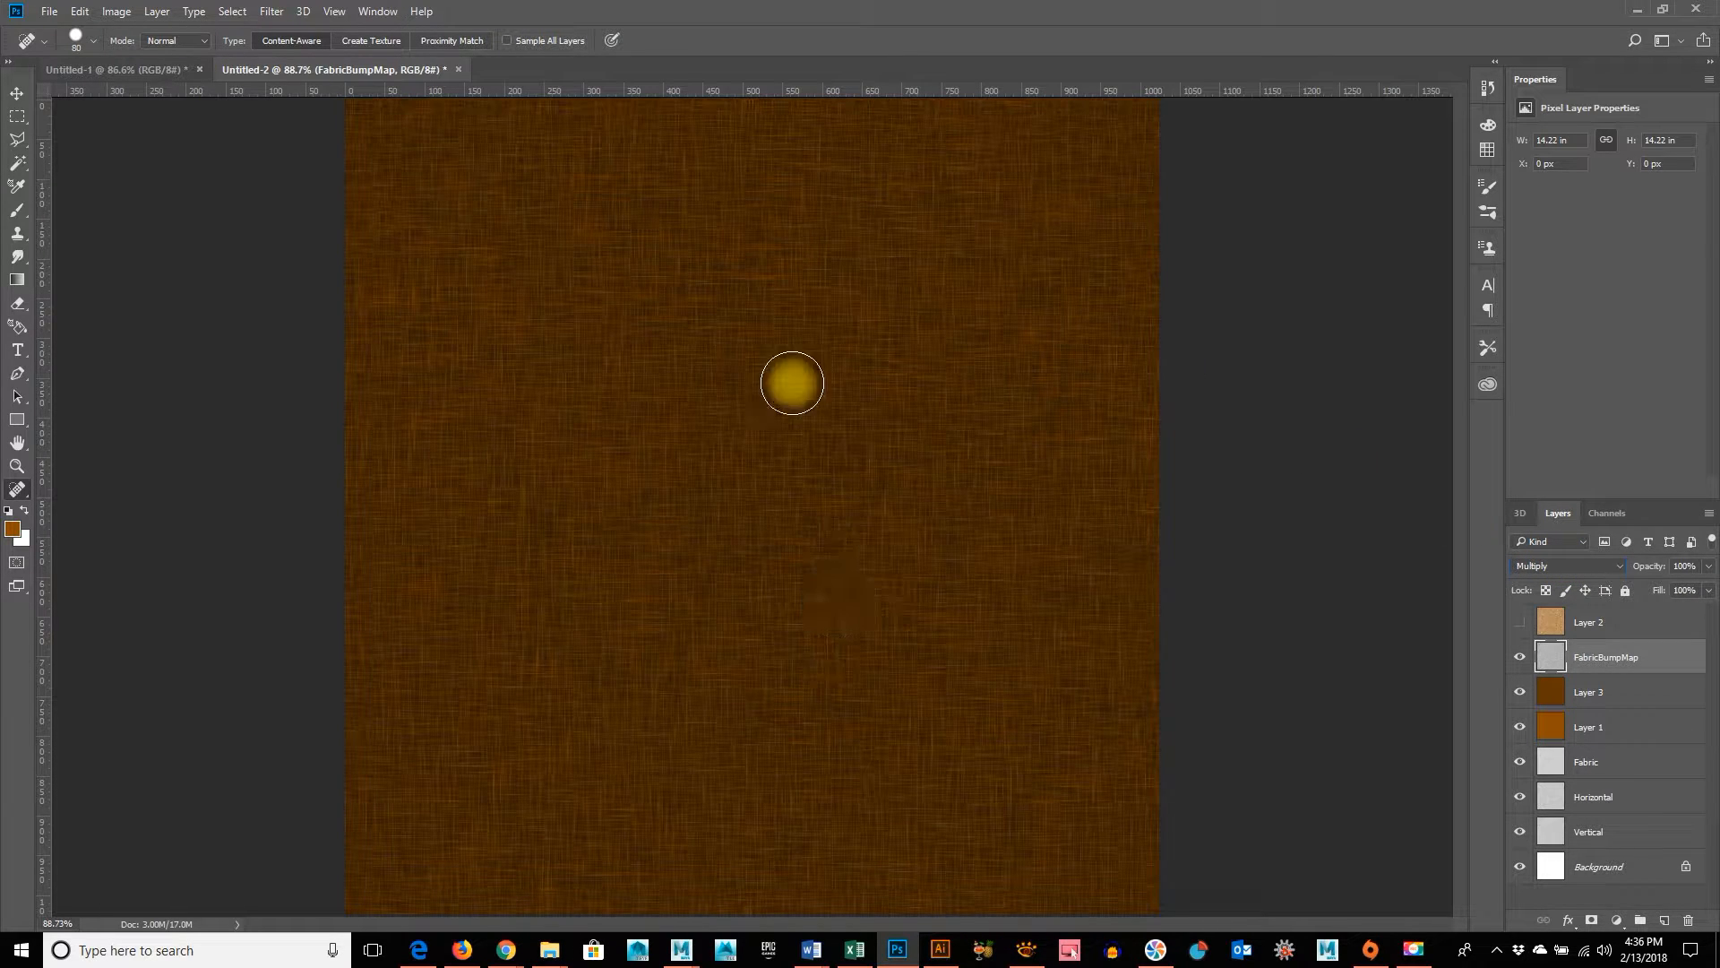
Compare the fabric with and without the FabricBumpMap layer and try the Darker Color blend mode on it
{"action": "left_click", "coordinate": [1520, 658]}
{"action": "left_click", "coordinate": [1520, 659]}
{"action": "left_click_drag", "start_coordinate": [896, 518], "coordinate": [954, 525]}
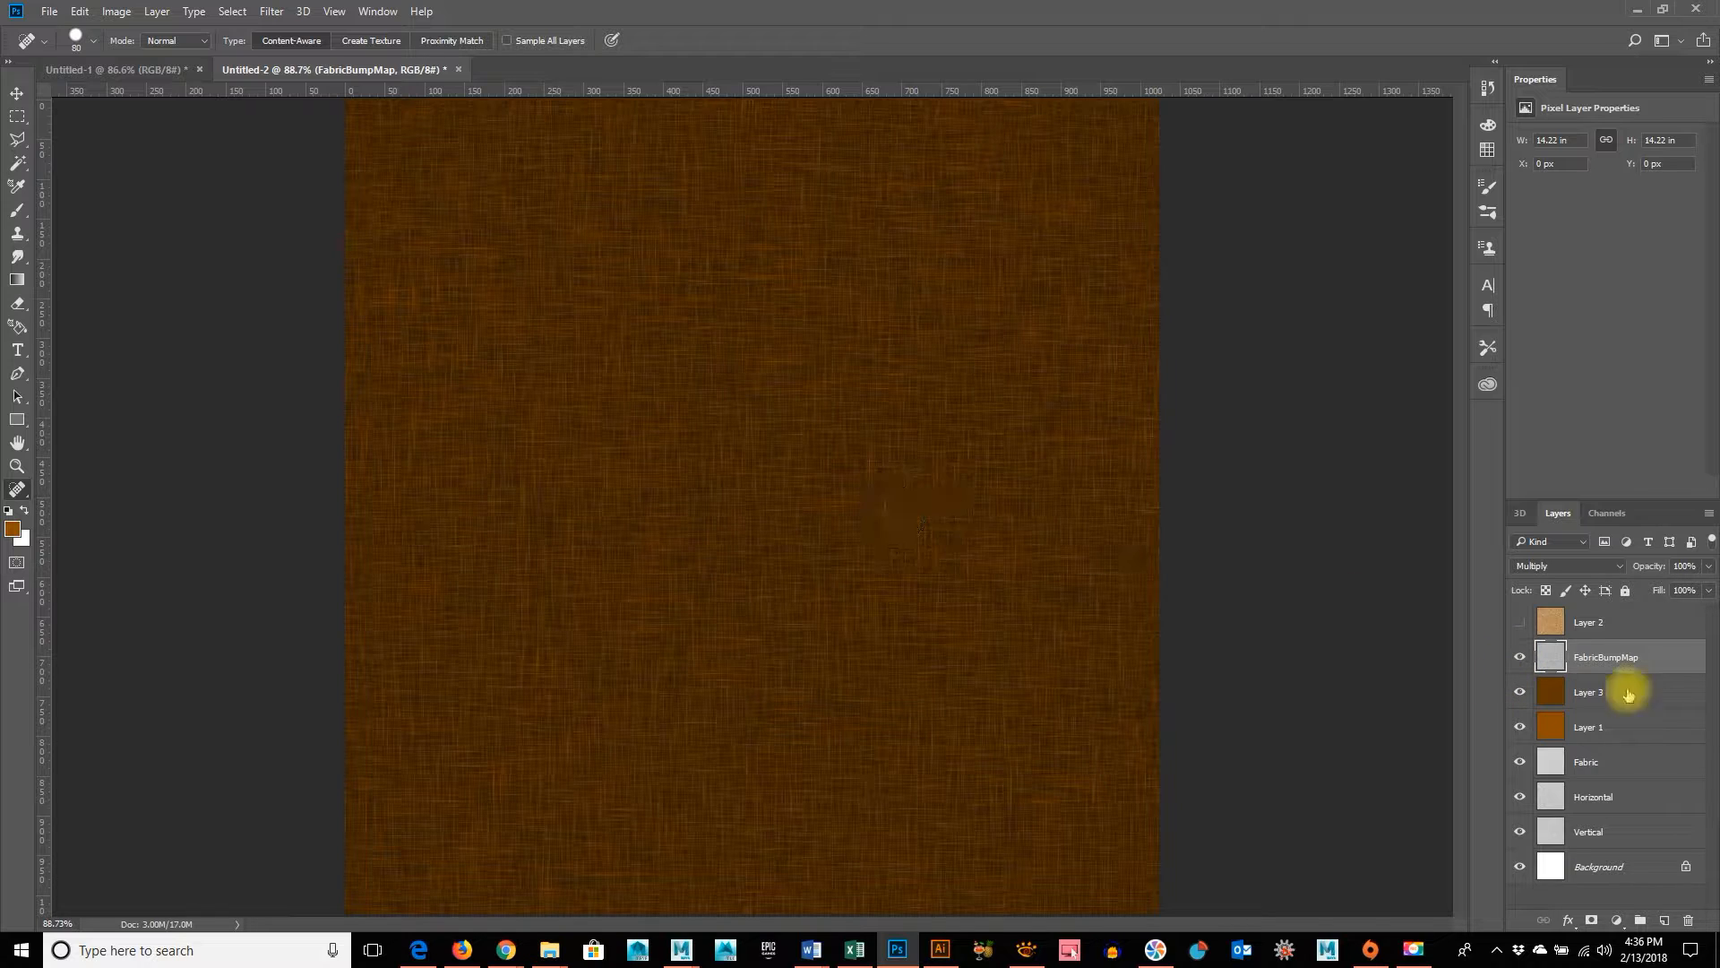
{"action": "left_click", "coordinate": [1580, 567]}
{"action": "left_click", "coordinate": [1580, 567]}
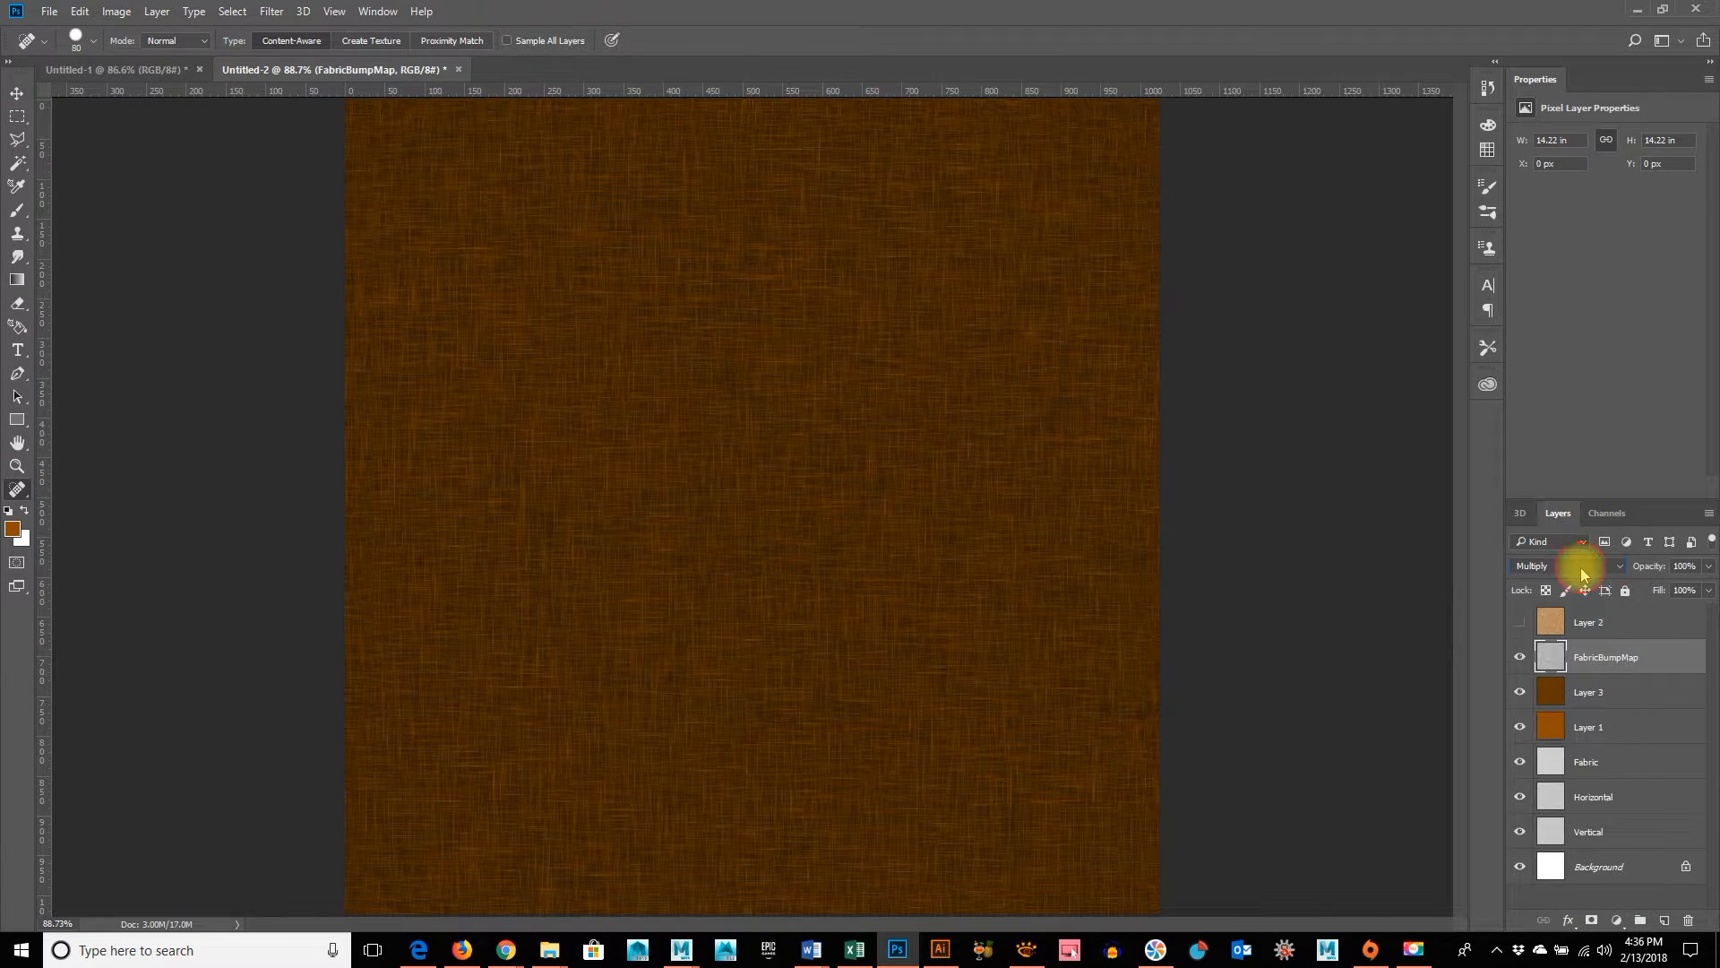
{"action": "key", "text": "Down"}
{"action": "key", "text": "Down"}
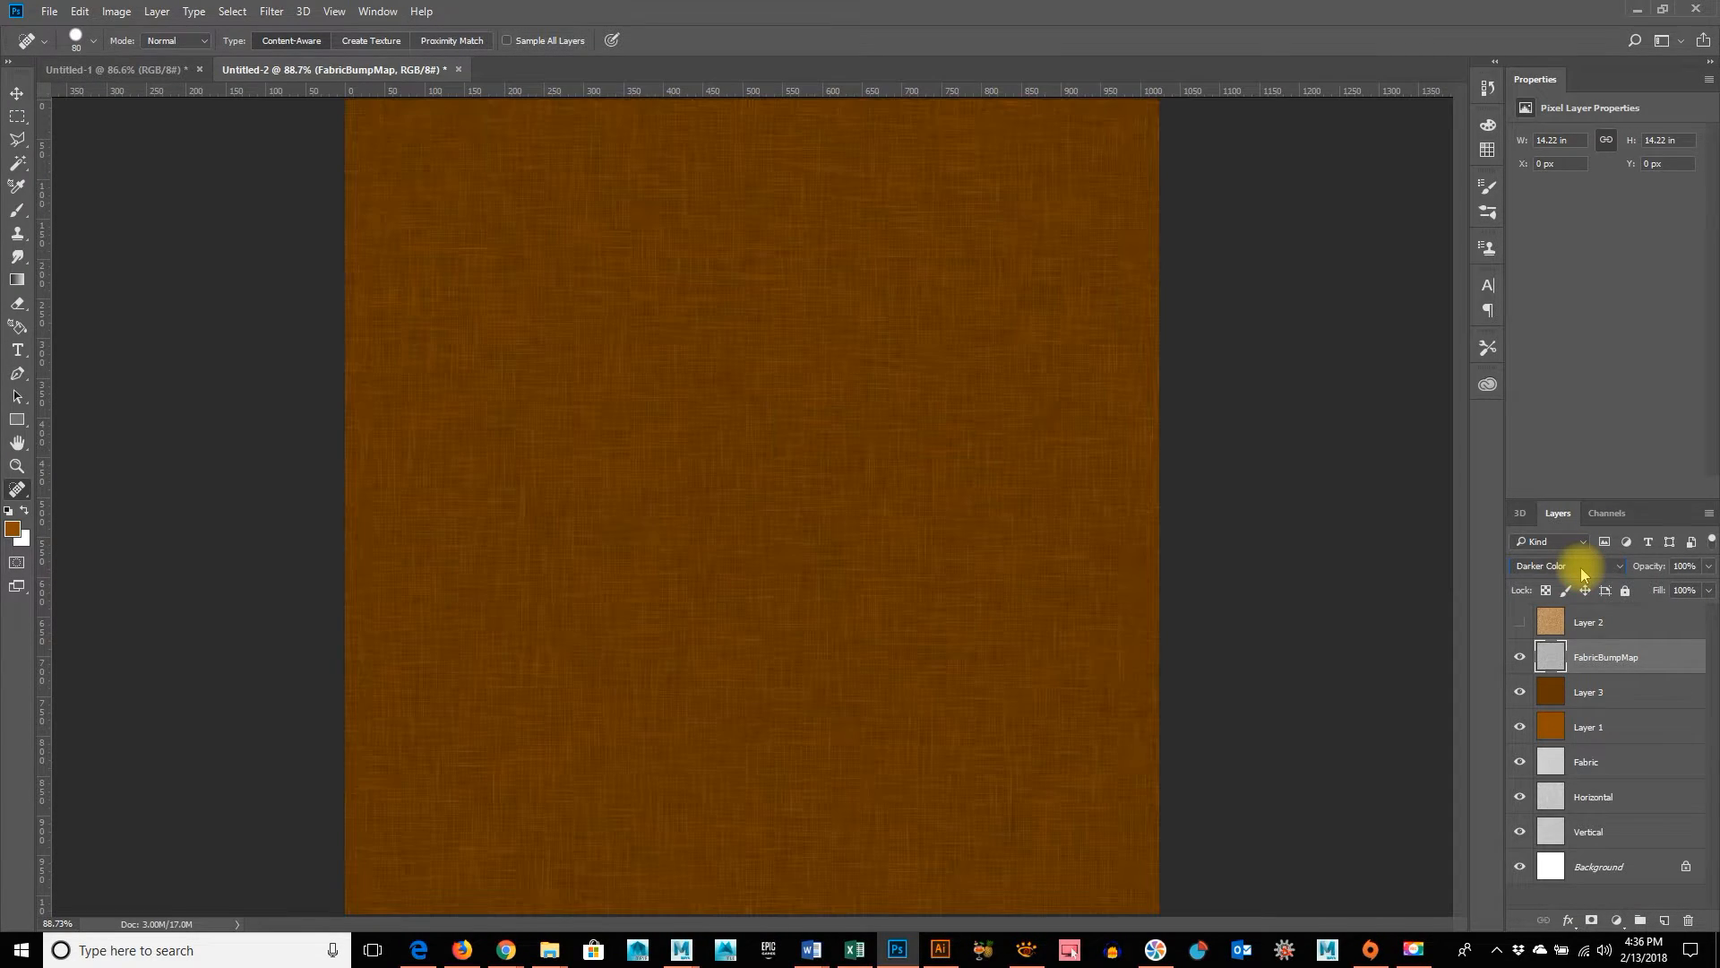
{"action": "key", "text": "Up"}
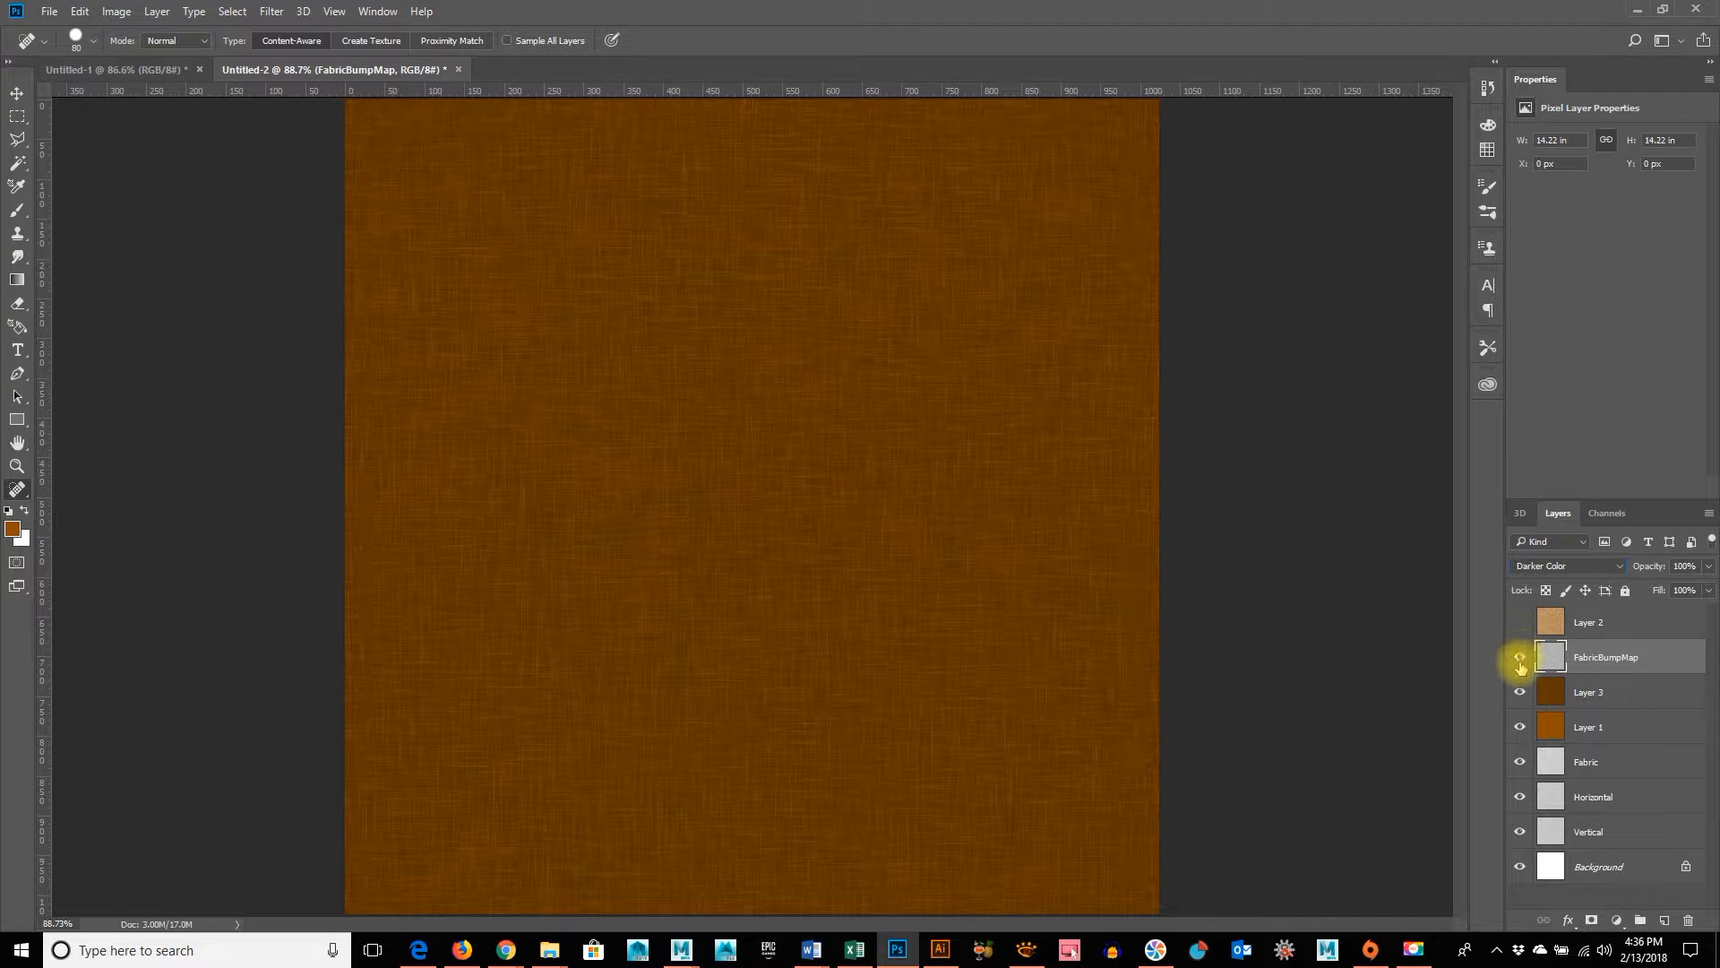
Try the Screen and Overlay blend modes on the FabricBumpMap layer and compare the Overlay effect by toggling its visibility
{"action": "left_click", "coordinate": [1568, 567]}
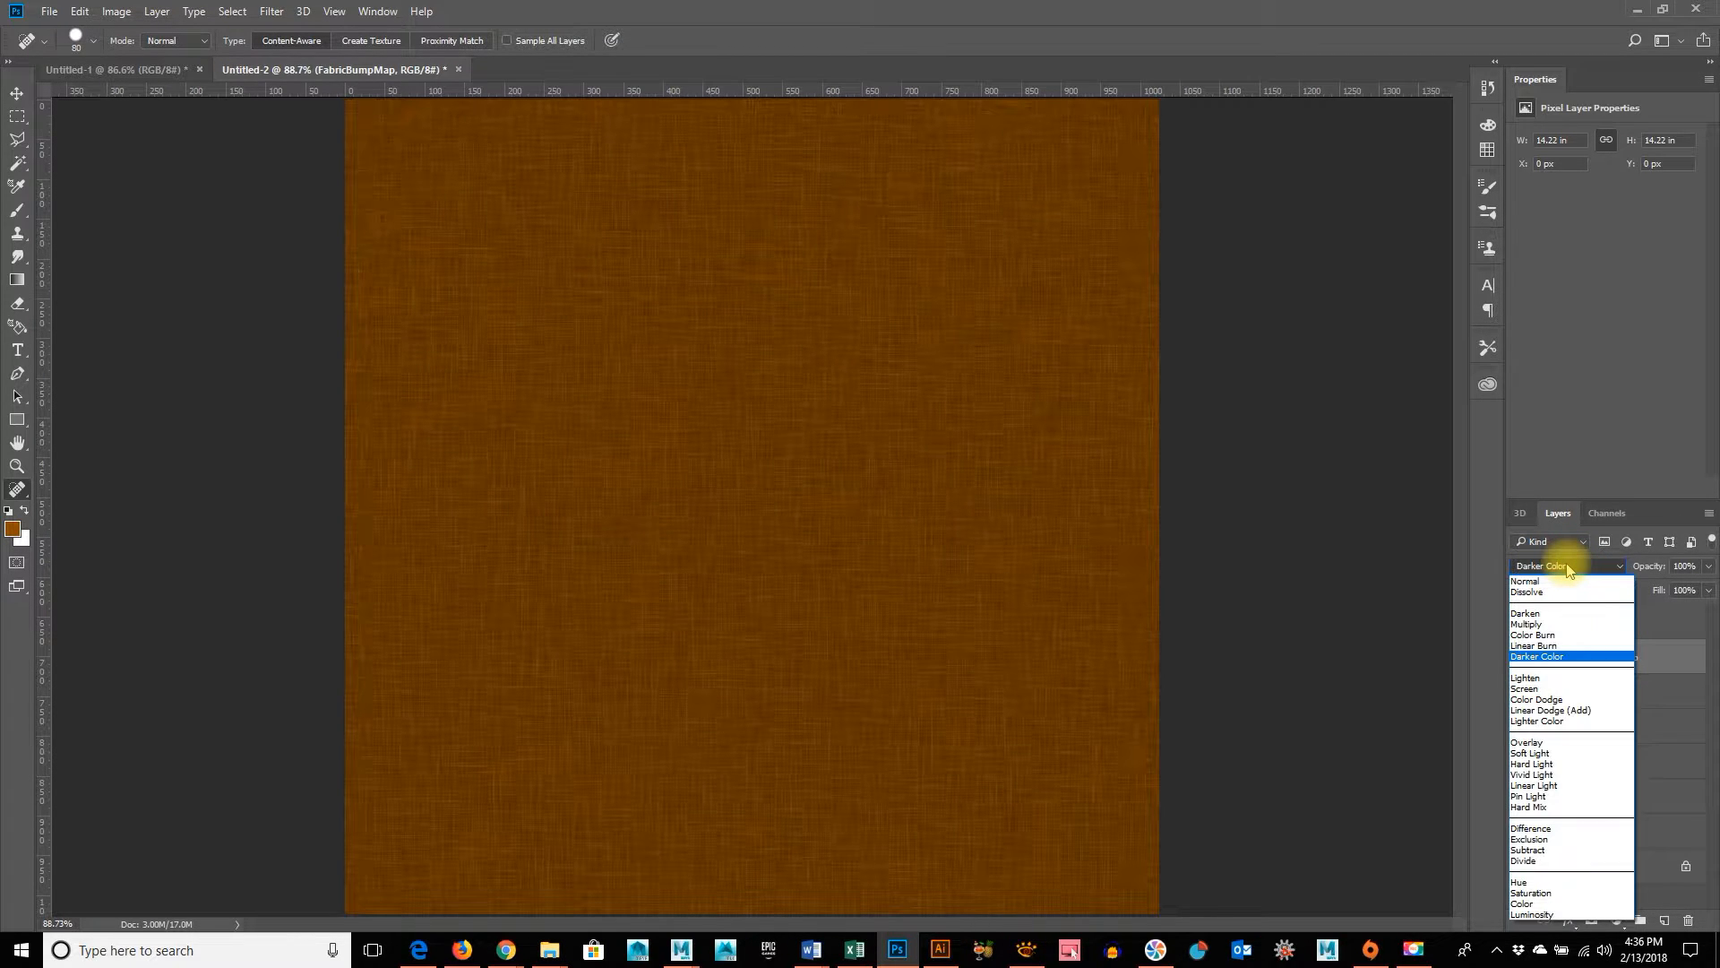
{"action": "left_click", "coordinate": [1568, 567]}
{"action": "key", "text": "Down"}
{"action": "key", "text": "Down"}
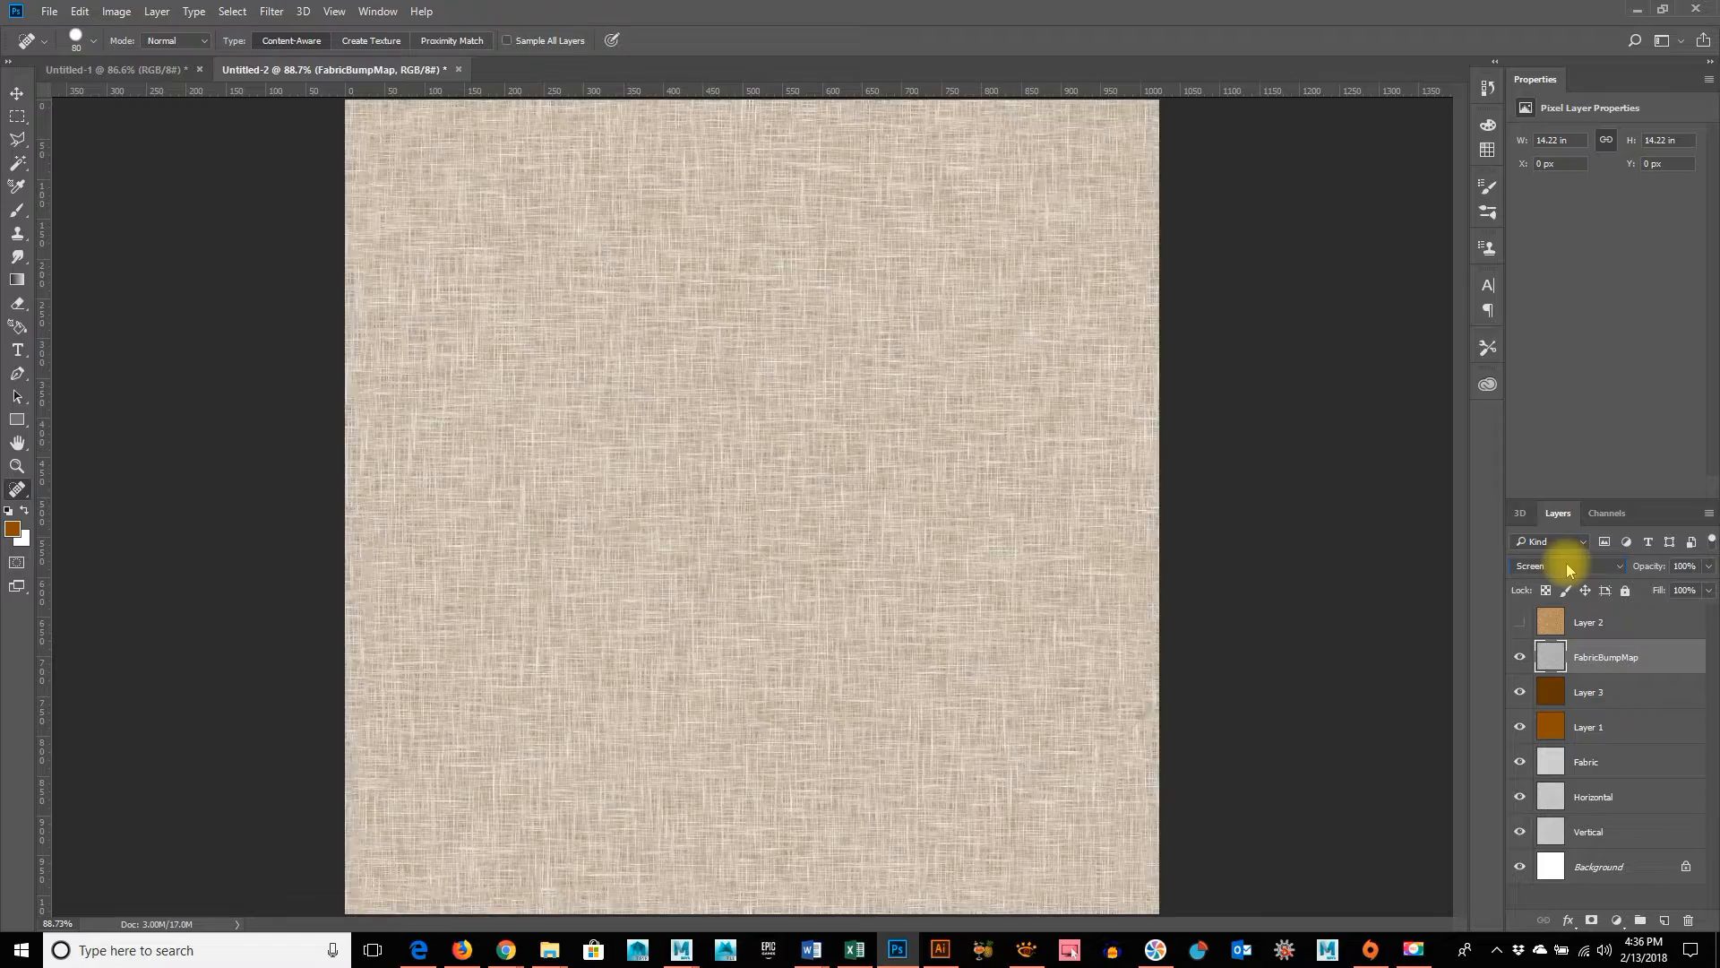
{"action": "key", "text": "Down"}
{"action": "key", "text": "Down"}
{"action": "key", "text": "Down"}
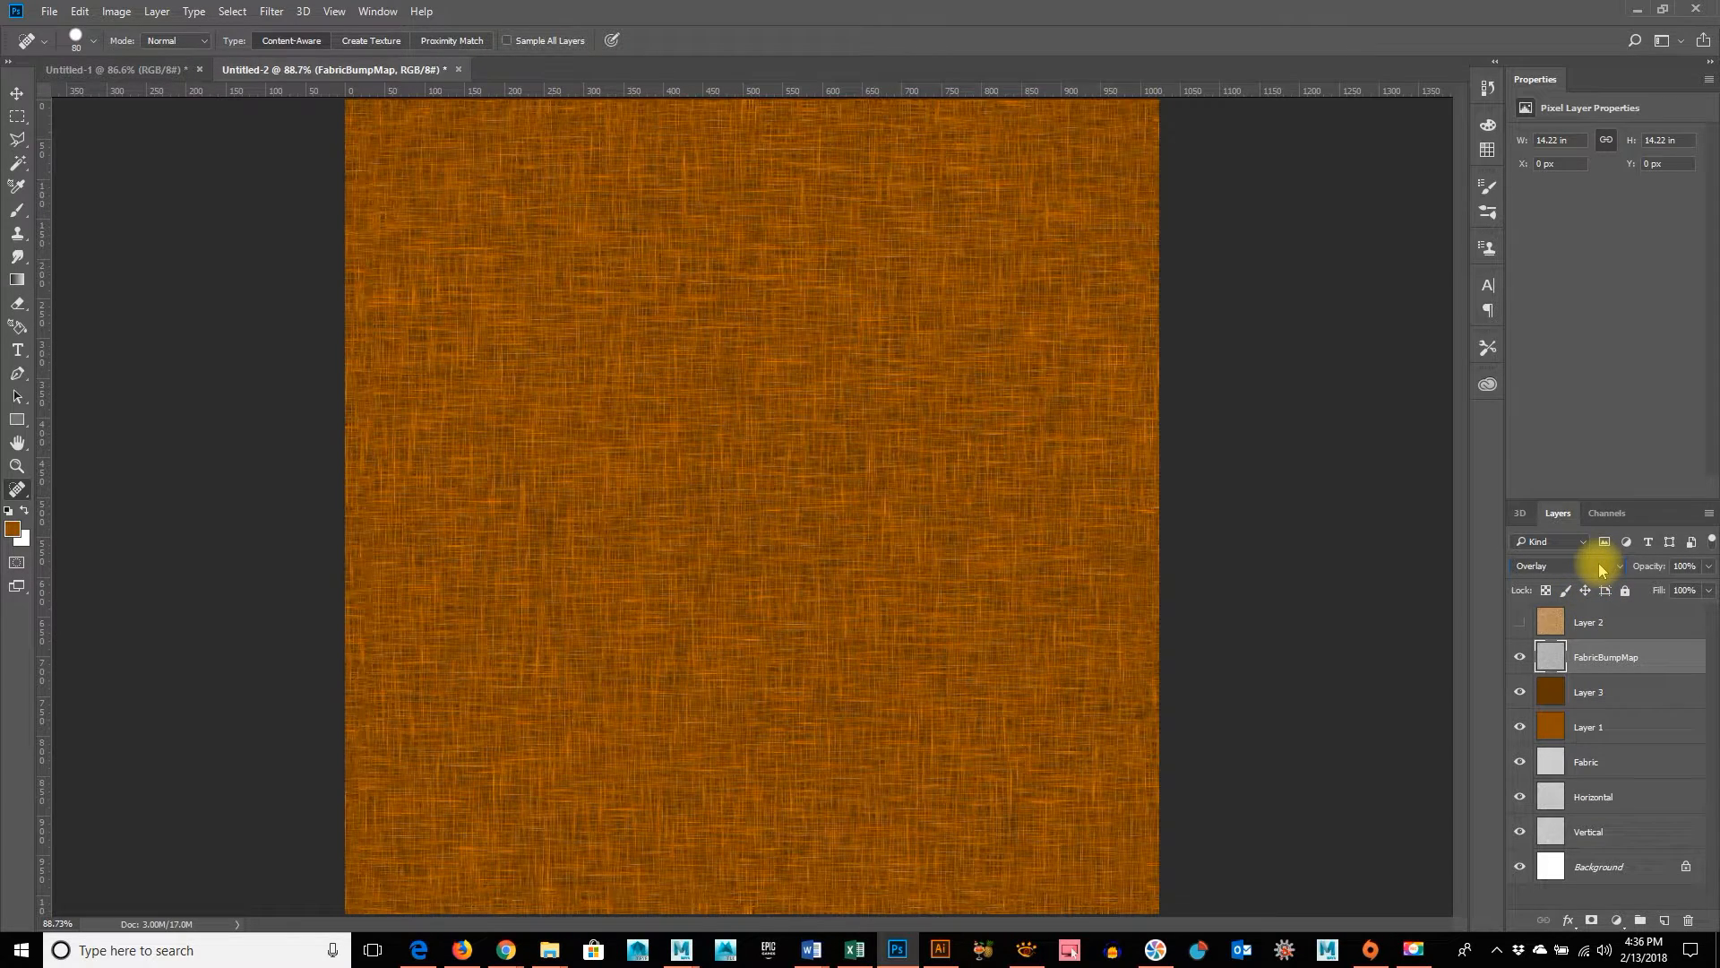
{"action": "left_click", "coordinate": [1520, 665]}
{"action": "left_click", "coordinate": [1521, 664]}
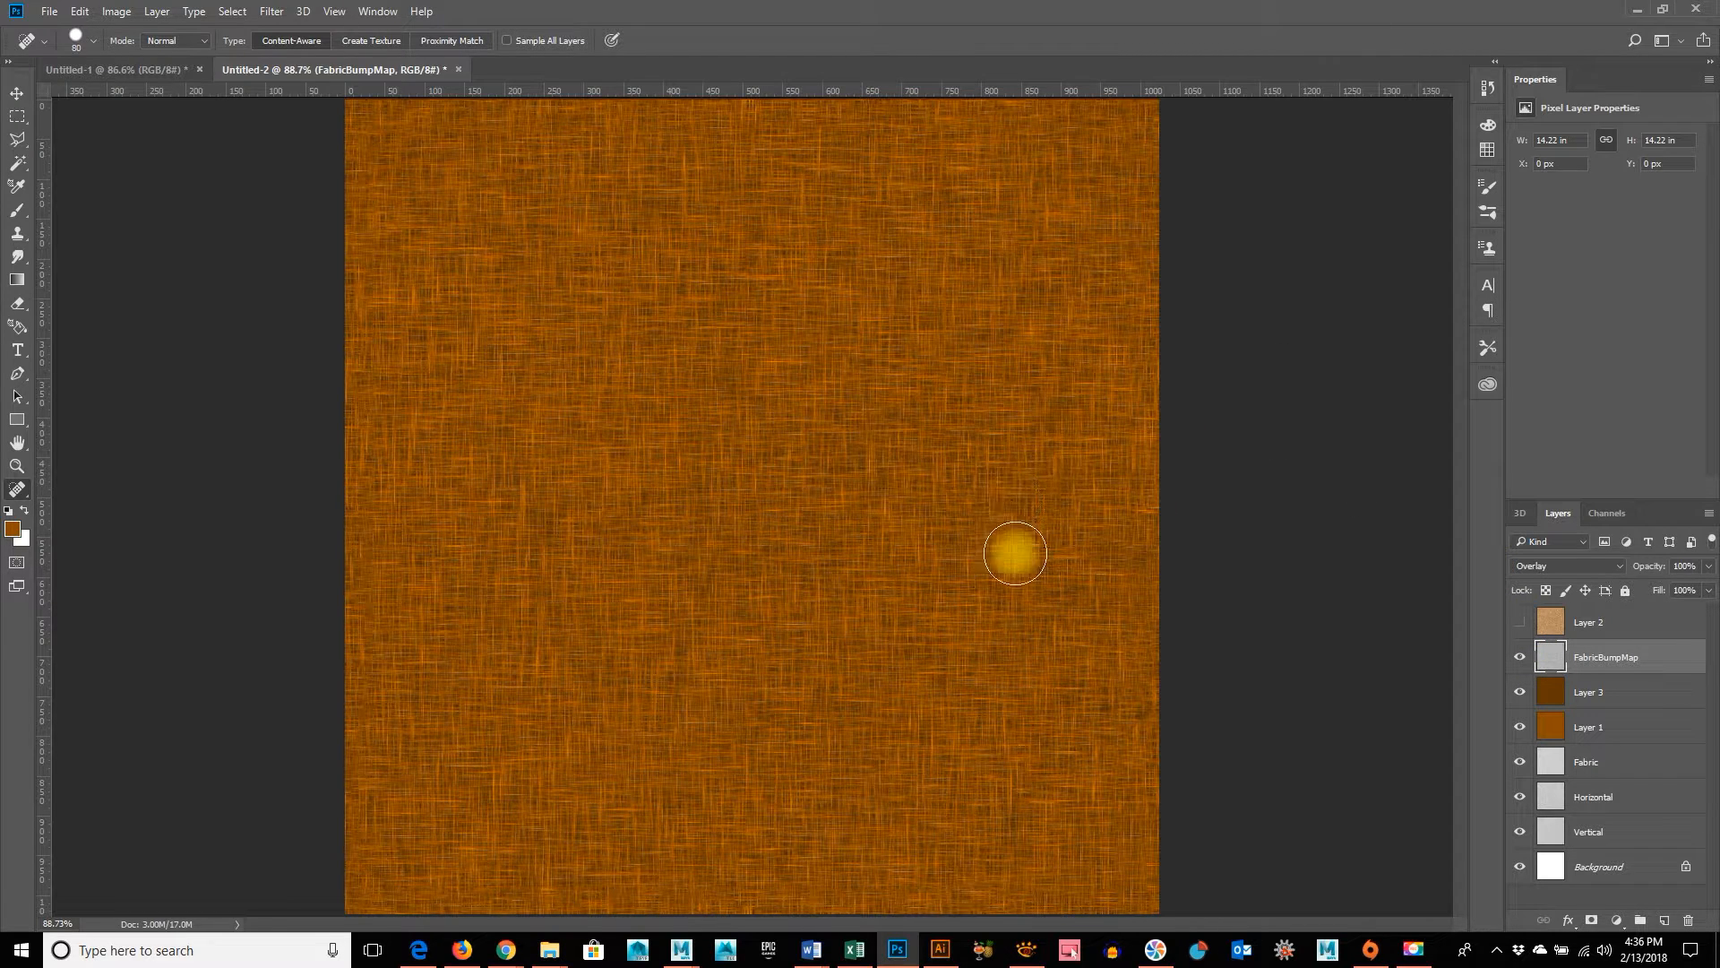
{"action": "left_click", "coordinate": [1108, 542]}
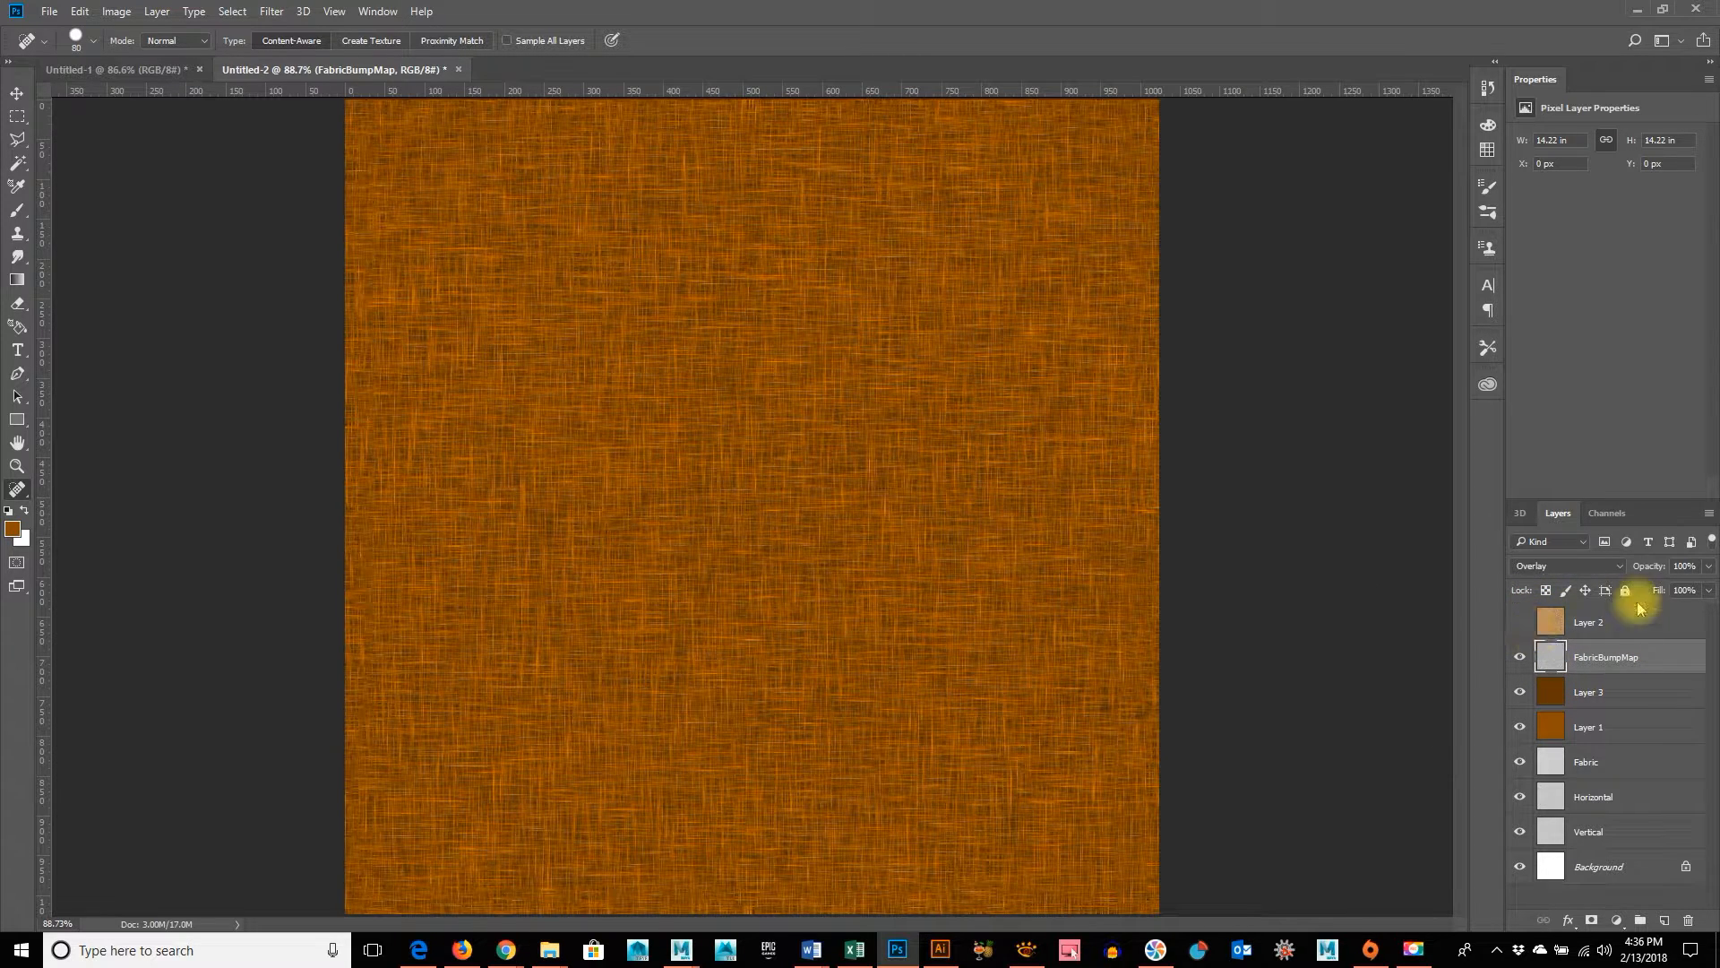
Set the FabricBumpMap layer's blend mode back to Multiply
{"action": "left_click", "coordinate": [1580, 572]}
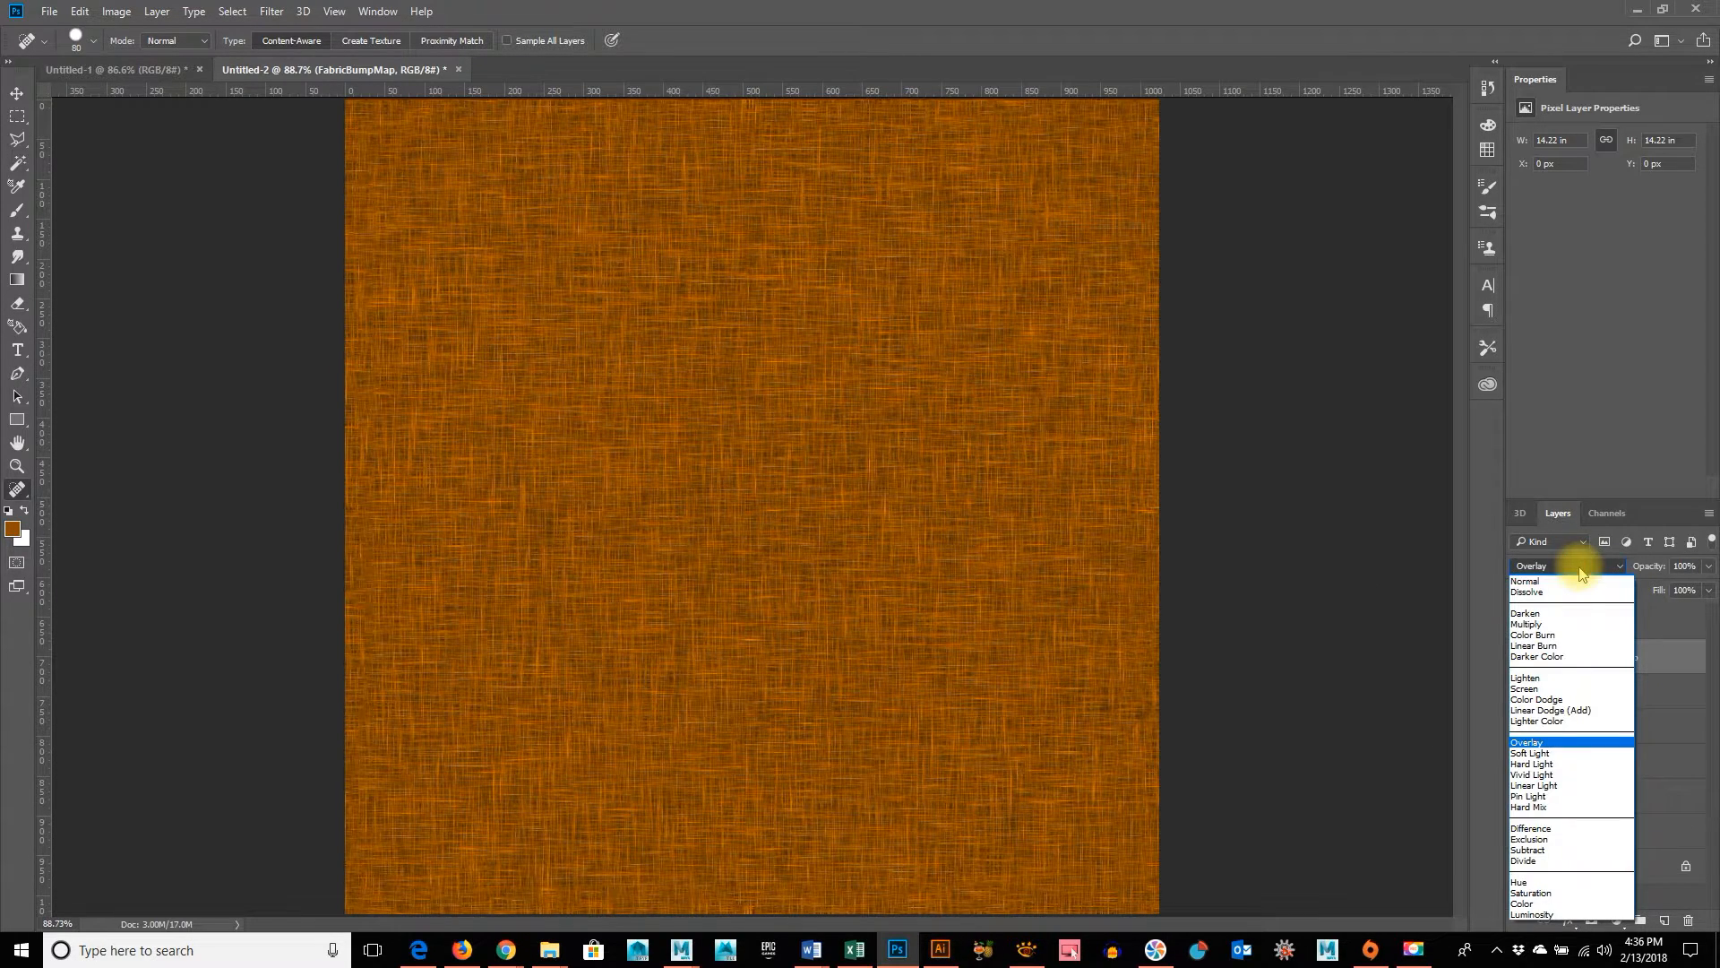
{"action": "left_click", "coordinate": [1570, 563]}
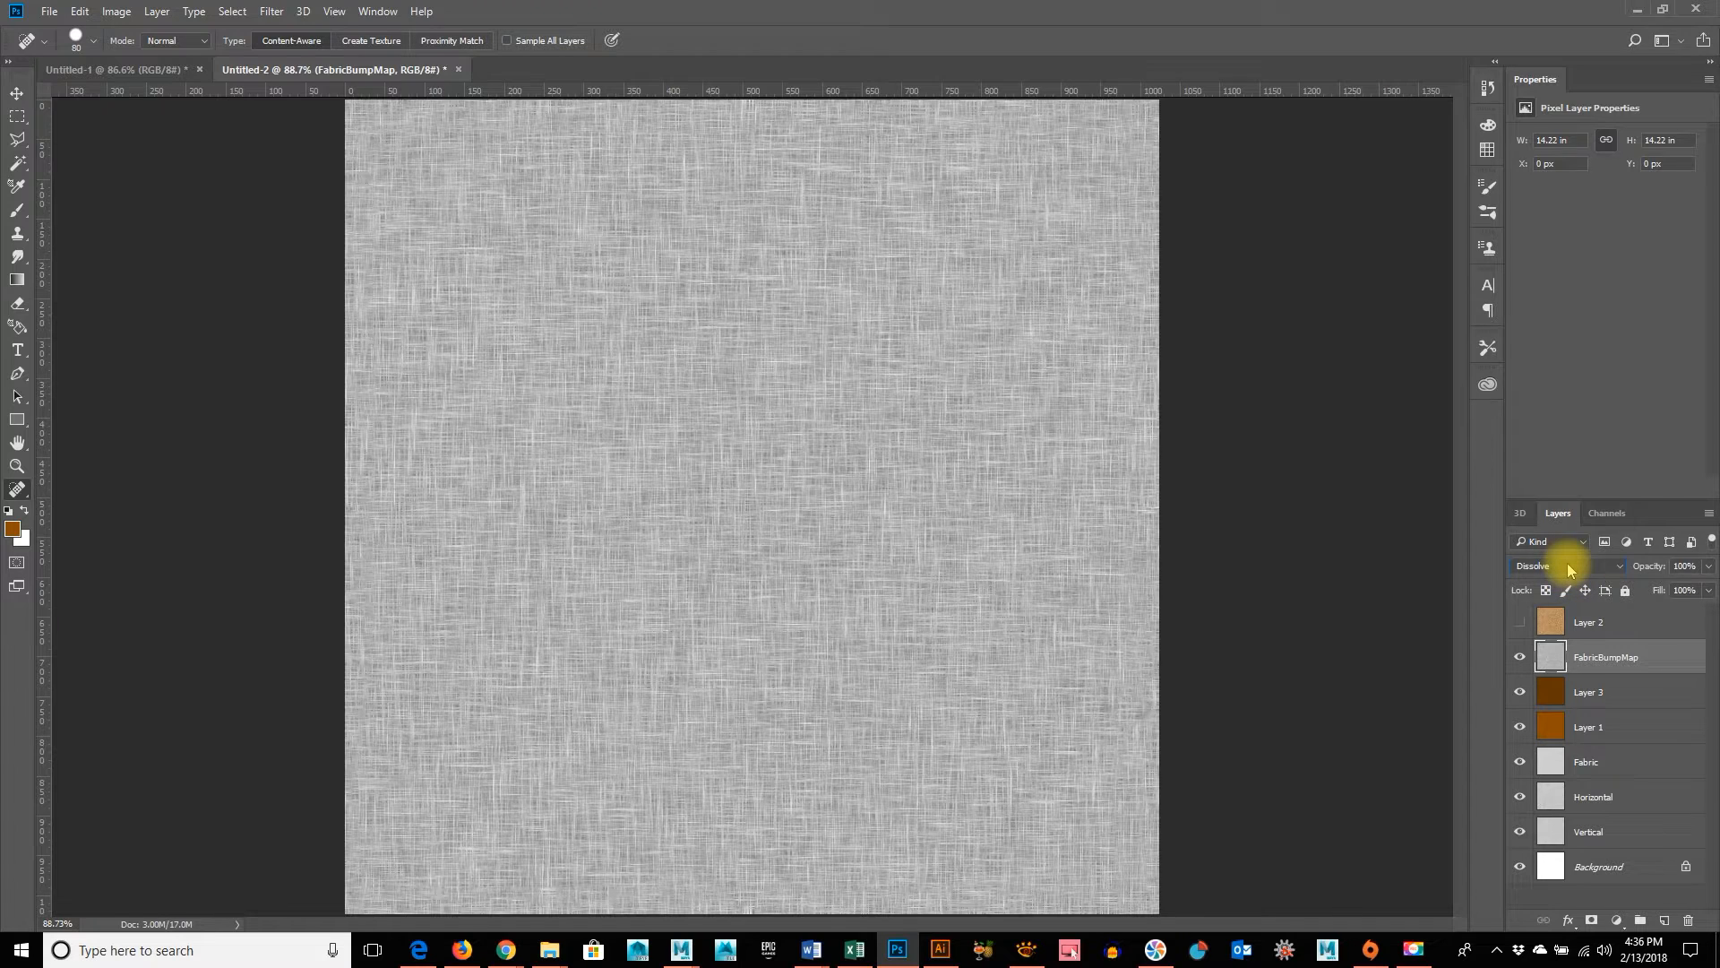
{"action": "scroll", "coordinate": [1568, 566], "scroll_direction": "down", "scroll_amount": 2}
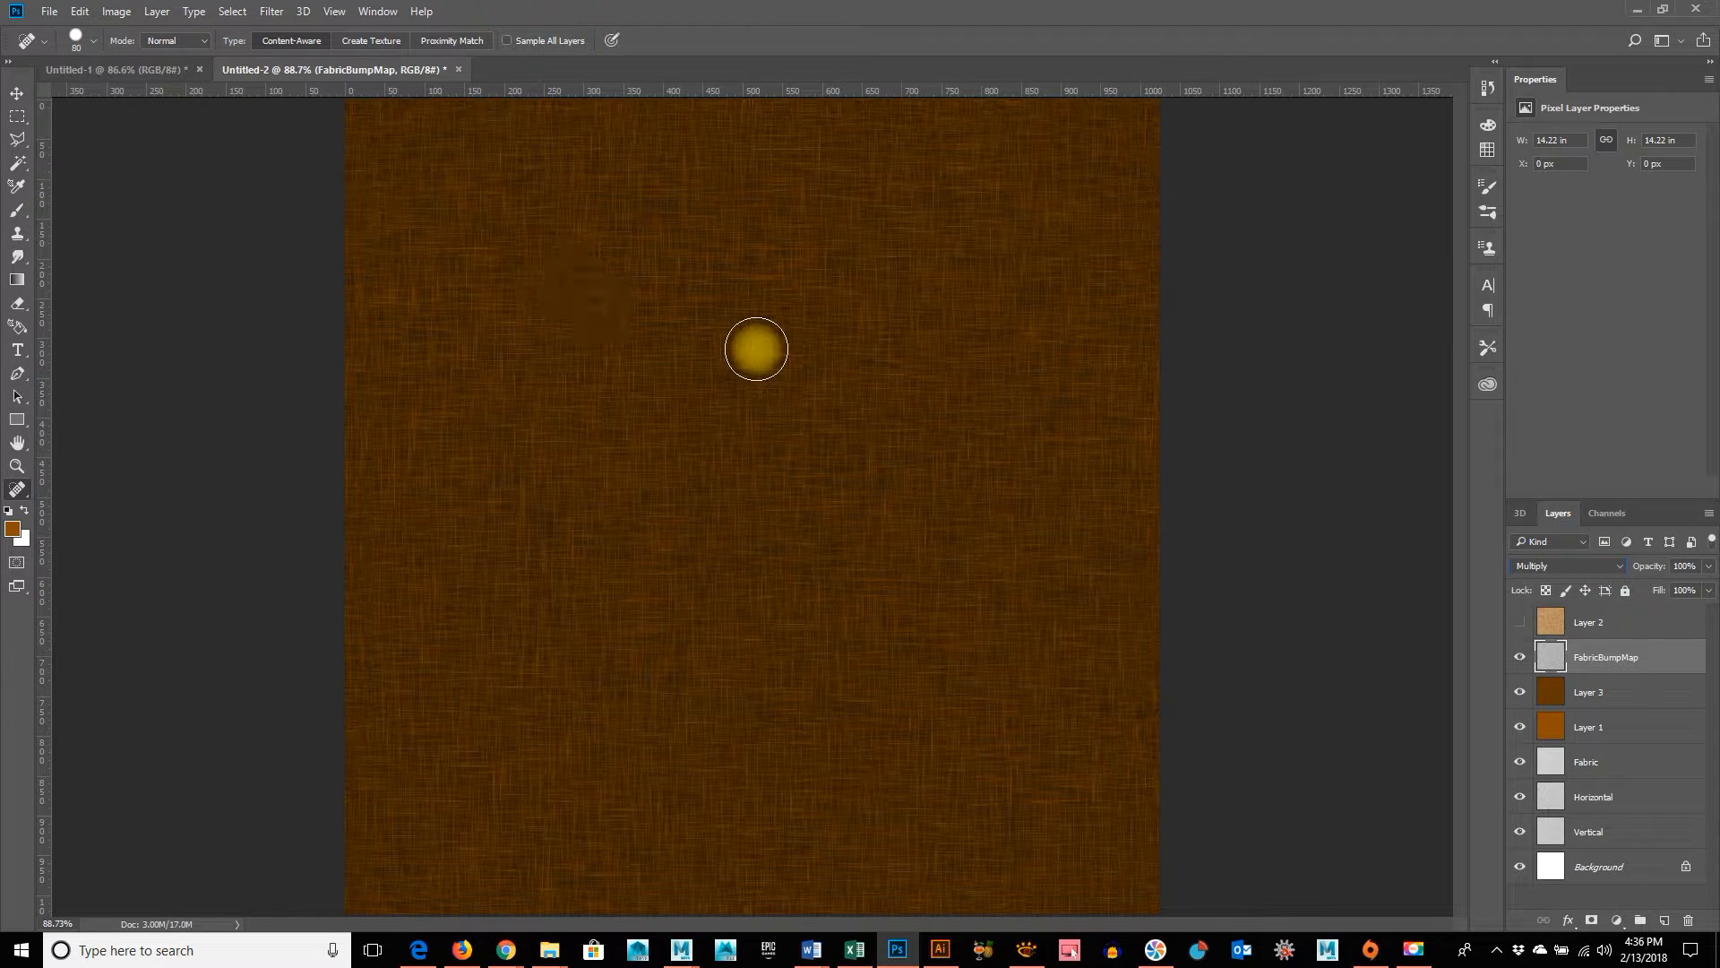
Copy the merged dark brown fabric from the whole canvas and paste it as a new layer above FabricBumpMap
{"action": "key", "text": "ctrl+a"}
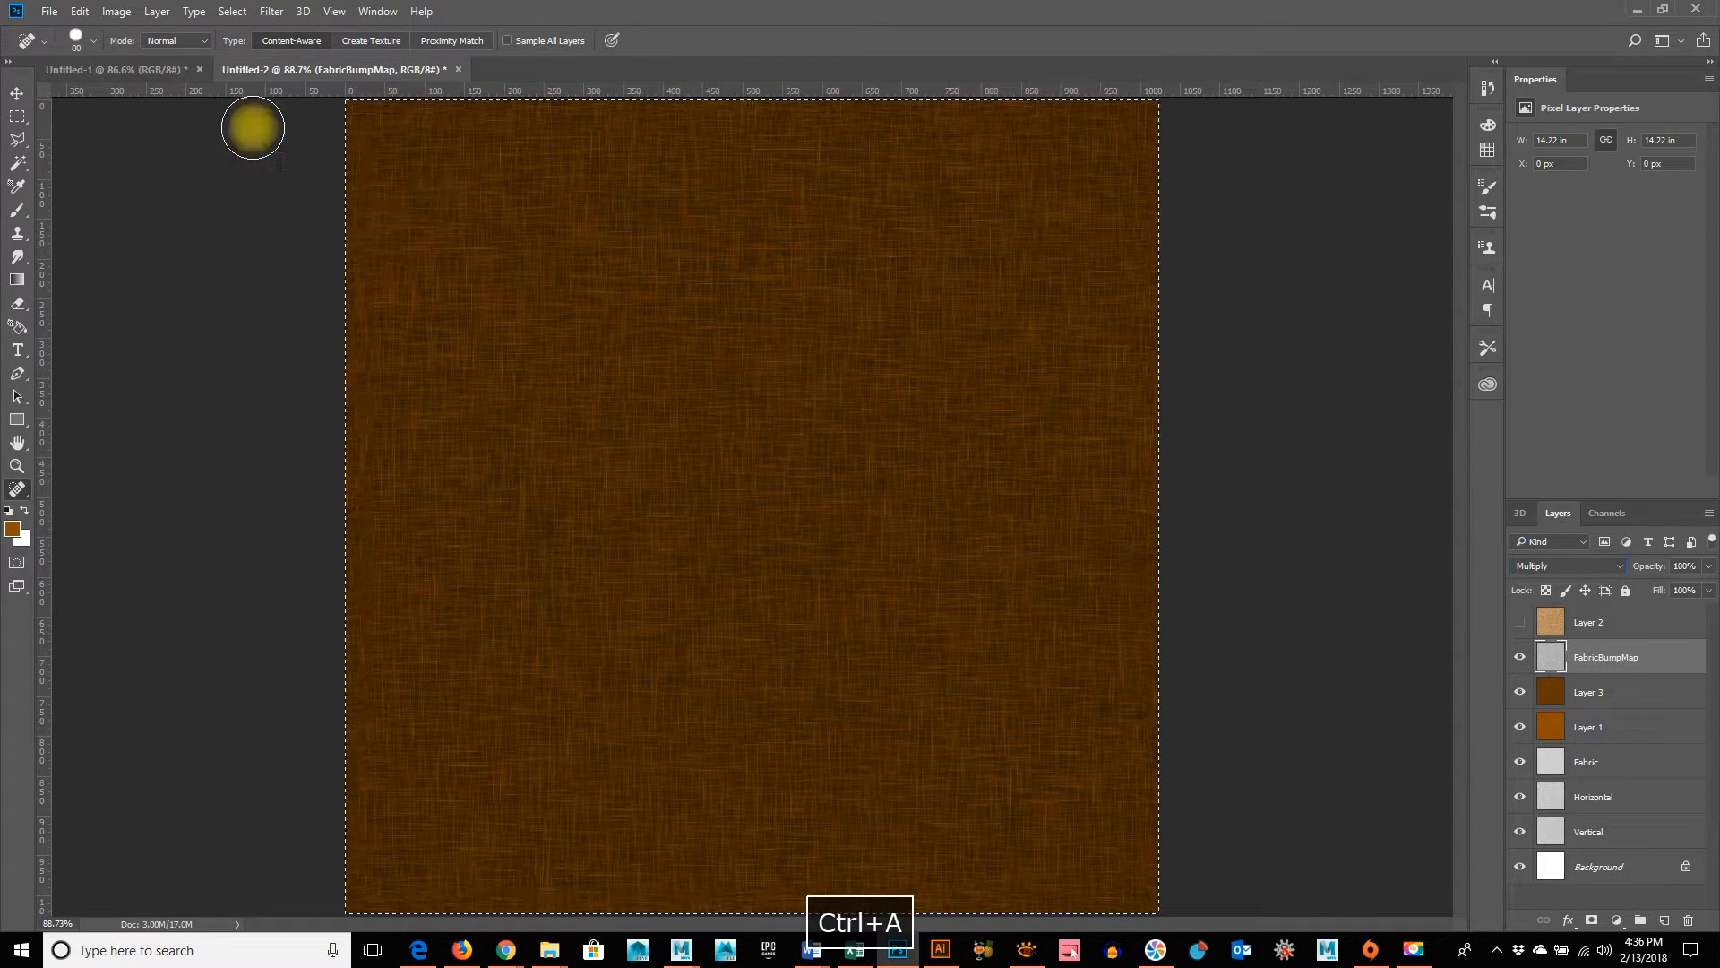
{"action": "left_click", "coordinate": [85, 11]}
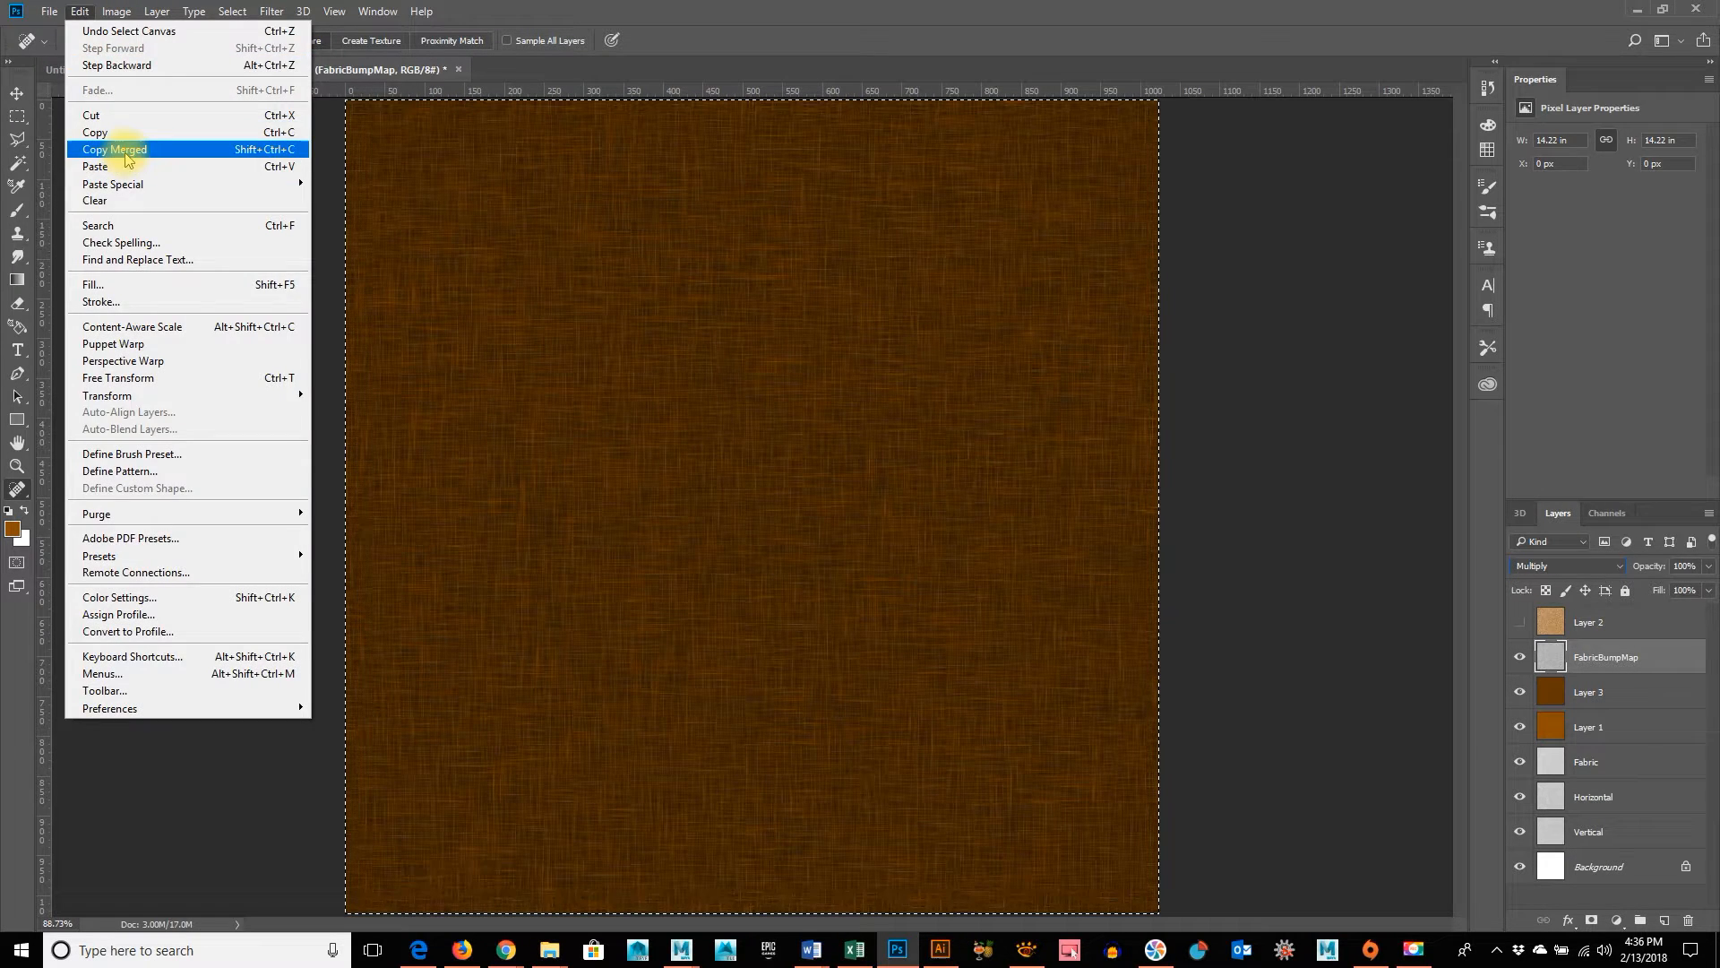
{"action": "left_click", "coordinate": [119, 149]}
{"action": "key", "text": "ctrl+v"}
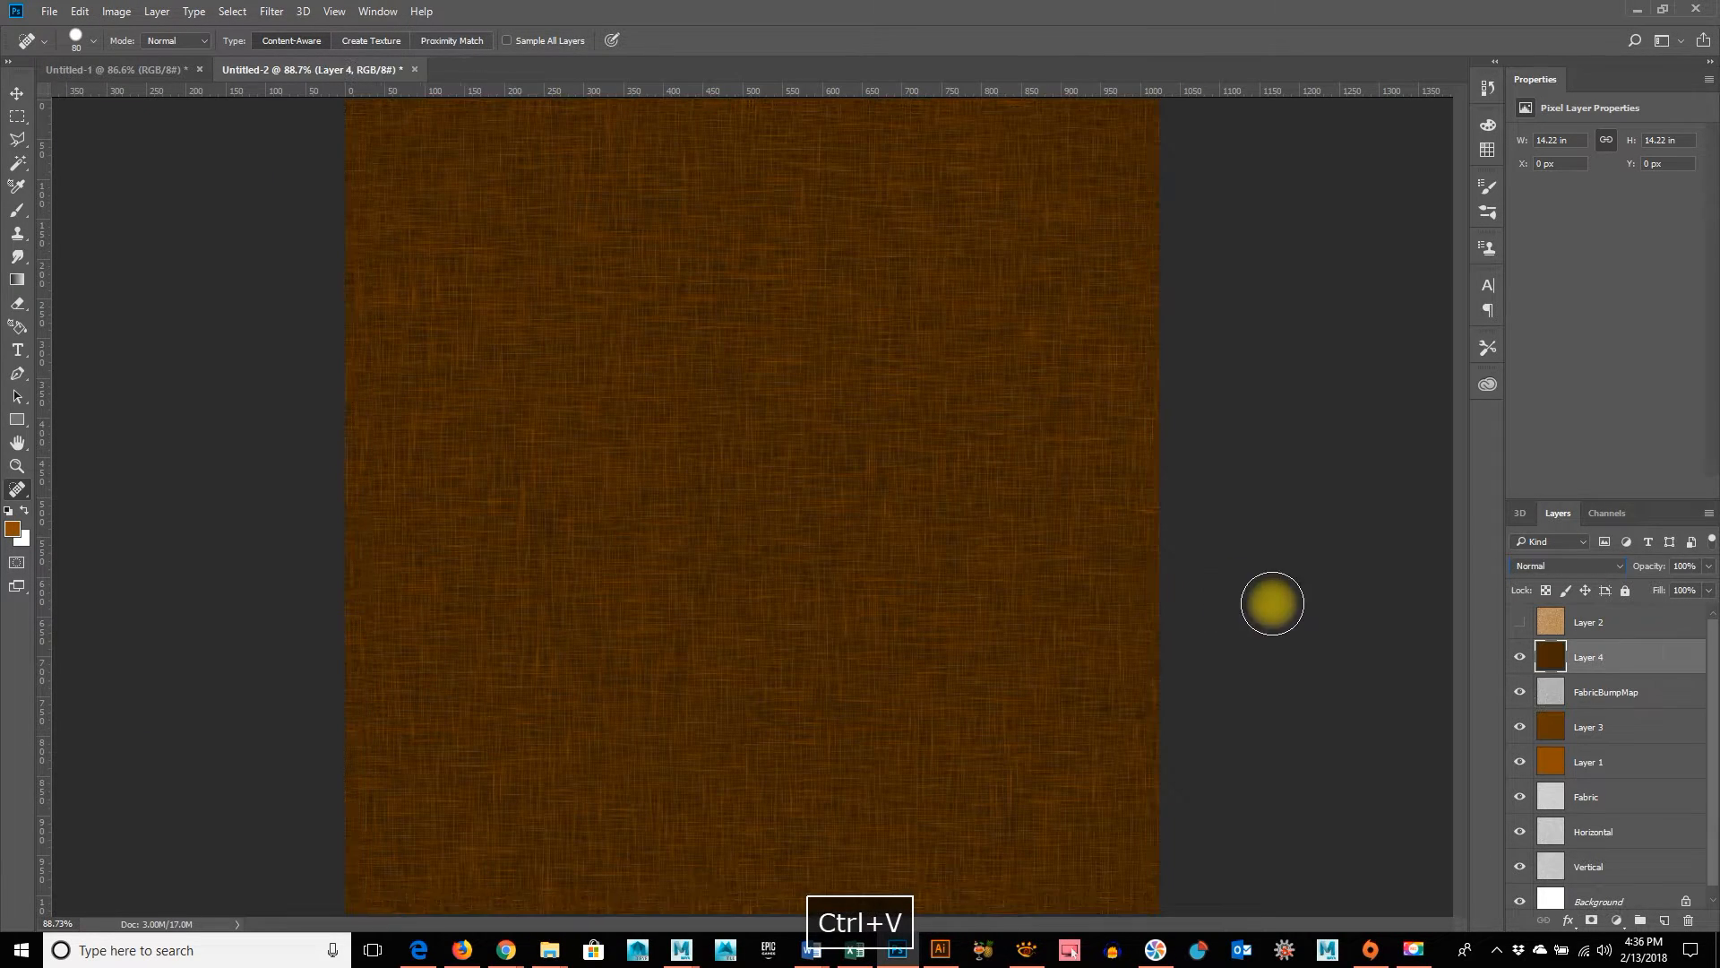
Hide the pasted dark brown Layer 4 and set the FabricBumpMap layer's blend mode to Overlay
{"action": "left_click", "coordinate": [1521, 660]}
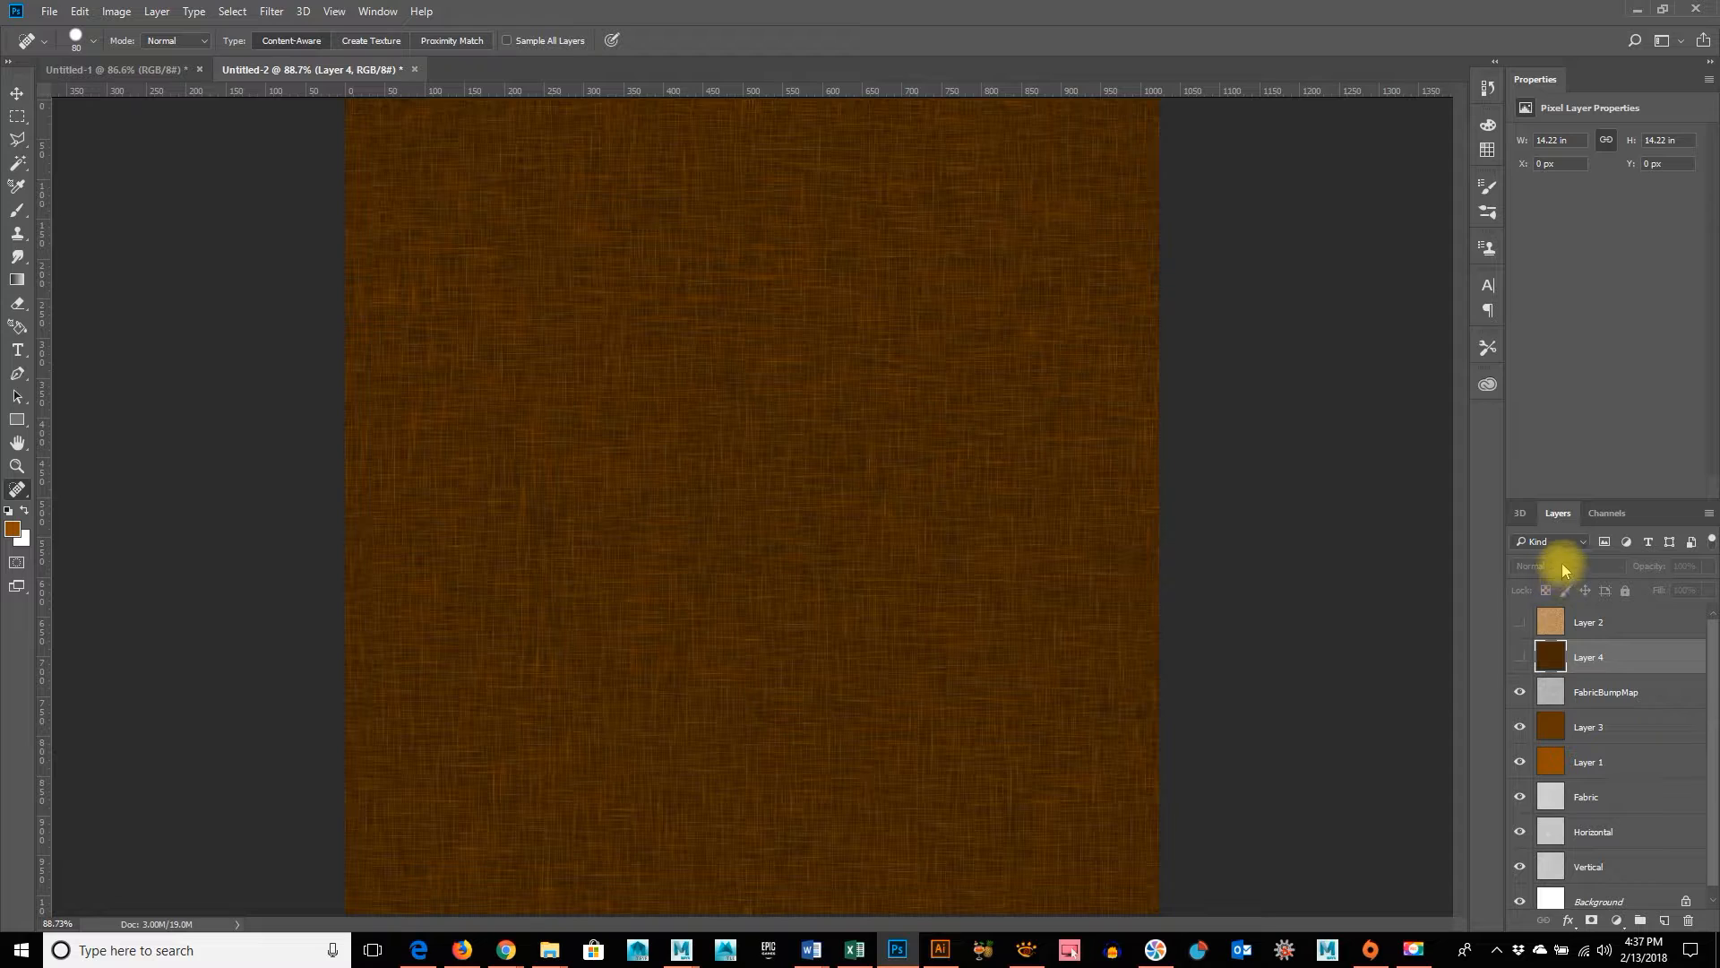
{"action": "left_click", "coordinate": [1558, 698]}
{"action": "scroll", "coordinate": [1577, 567], "scroll_direction": "down", "scroll_amount": 1}
{"action": "scroll", "coordinate": [1577, 567], "scroll_direction": "down", "scroll_amount": 4}
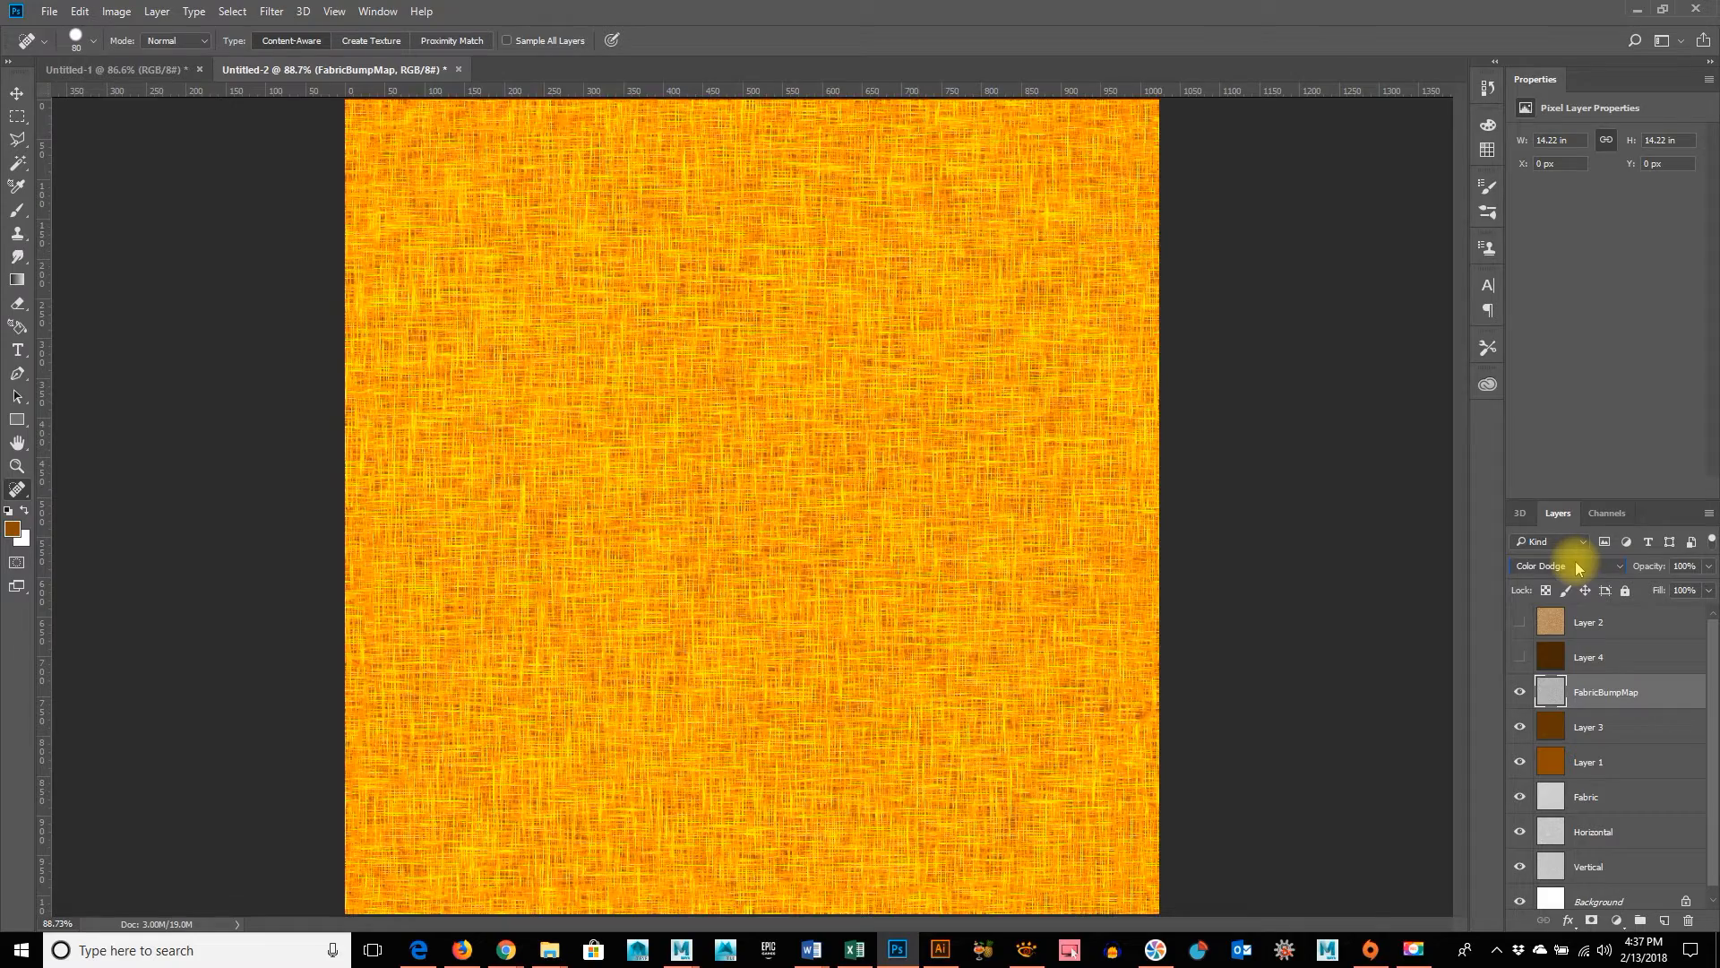
{"action": "scroll", "coordinate": [1577, 568], "scroll_direction": "down", "scroll_amount": 3}
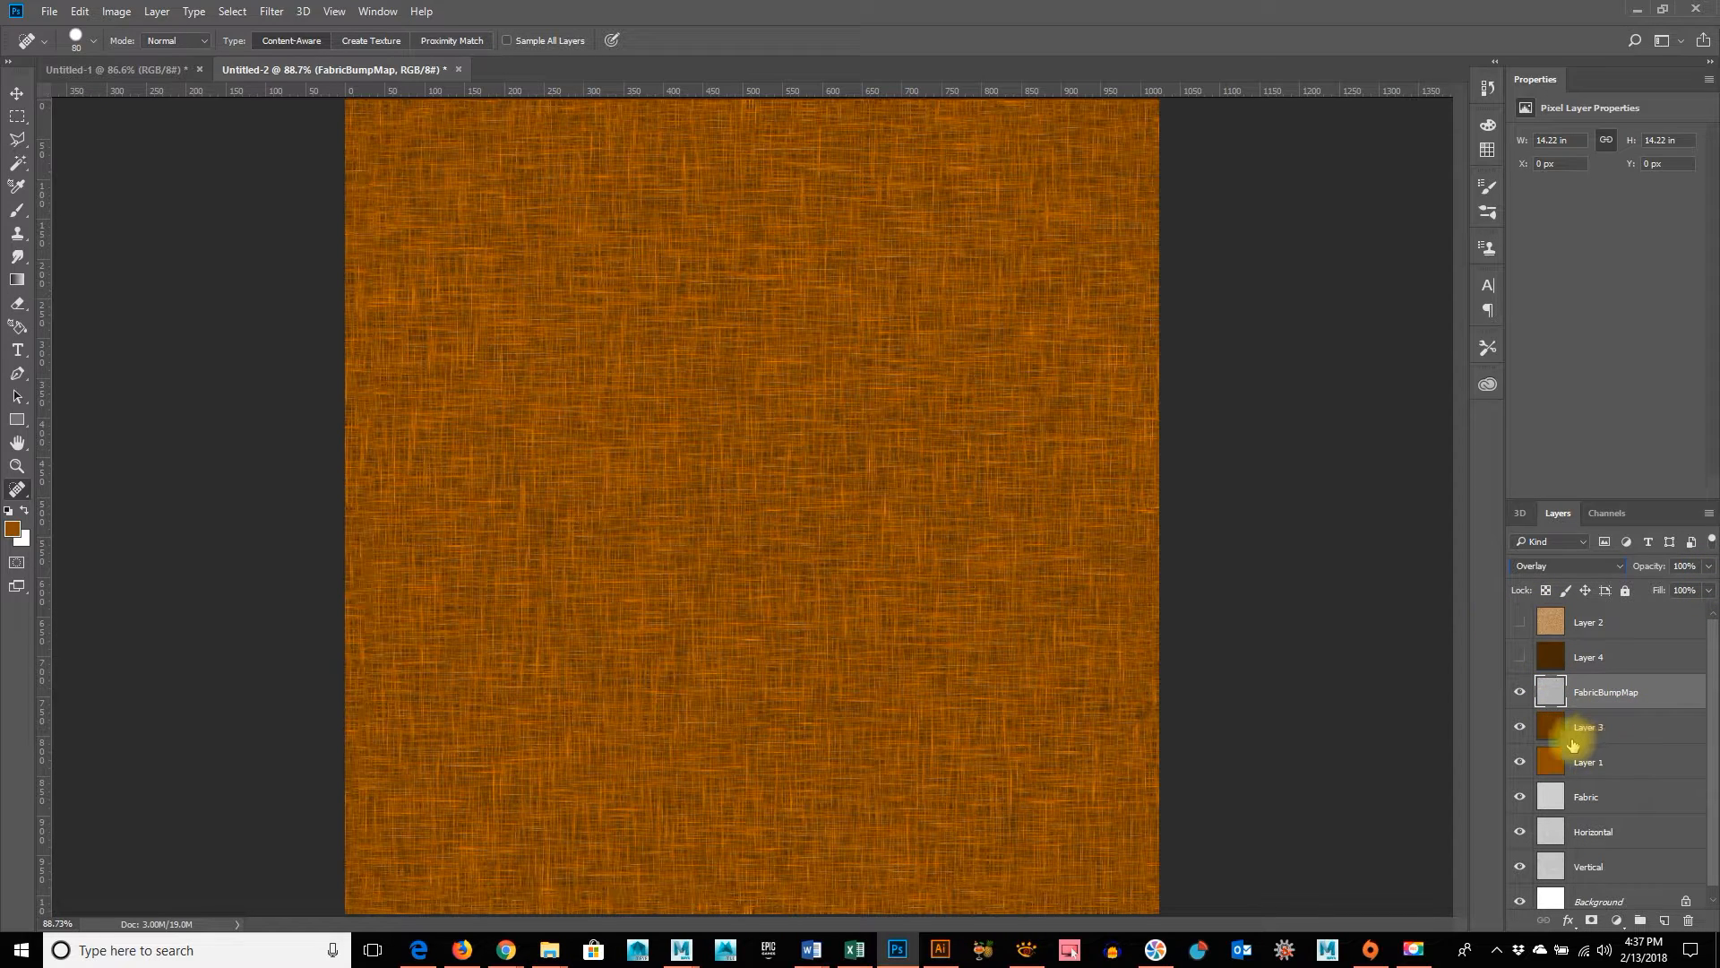
Compare the orange-brown fabric with Layer 3 hidden and shown
{"action": "left_click", "coordinate": [1520, 733]}
{"action": "left_click", "coordinate": [1520, 731]}
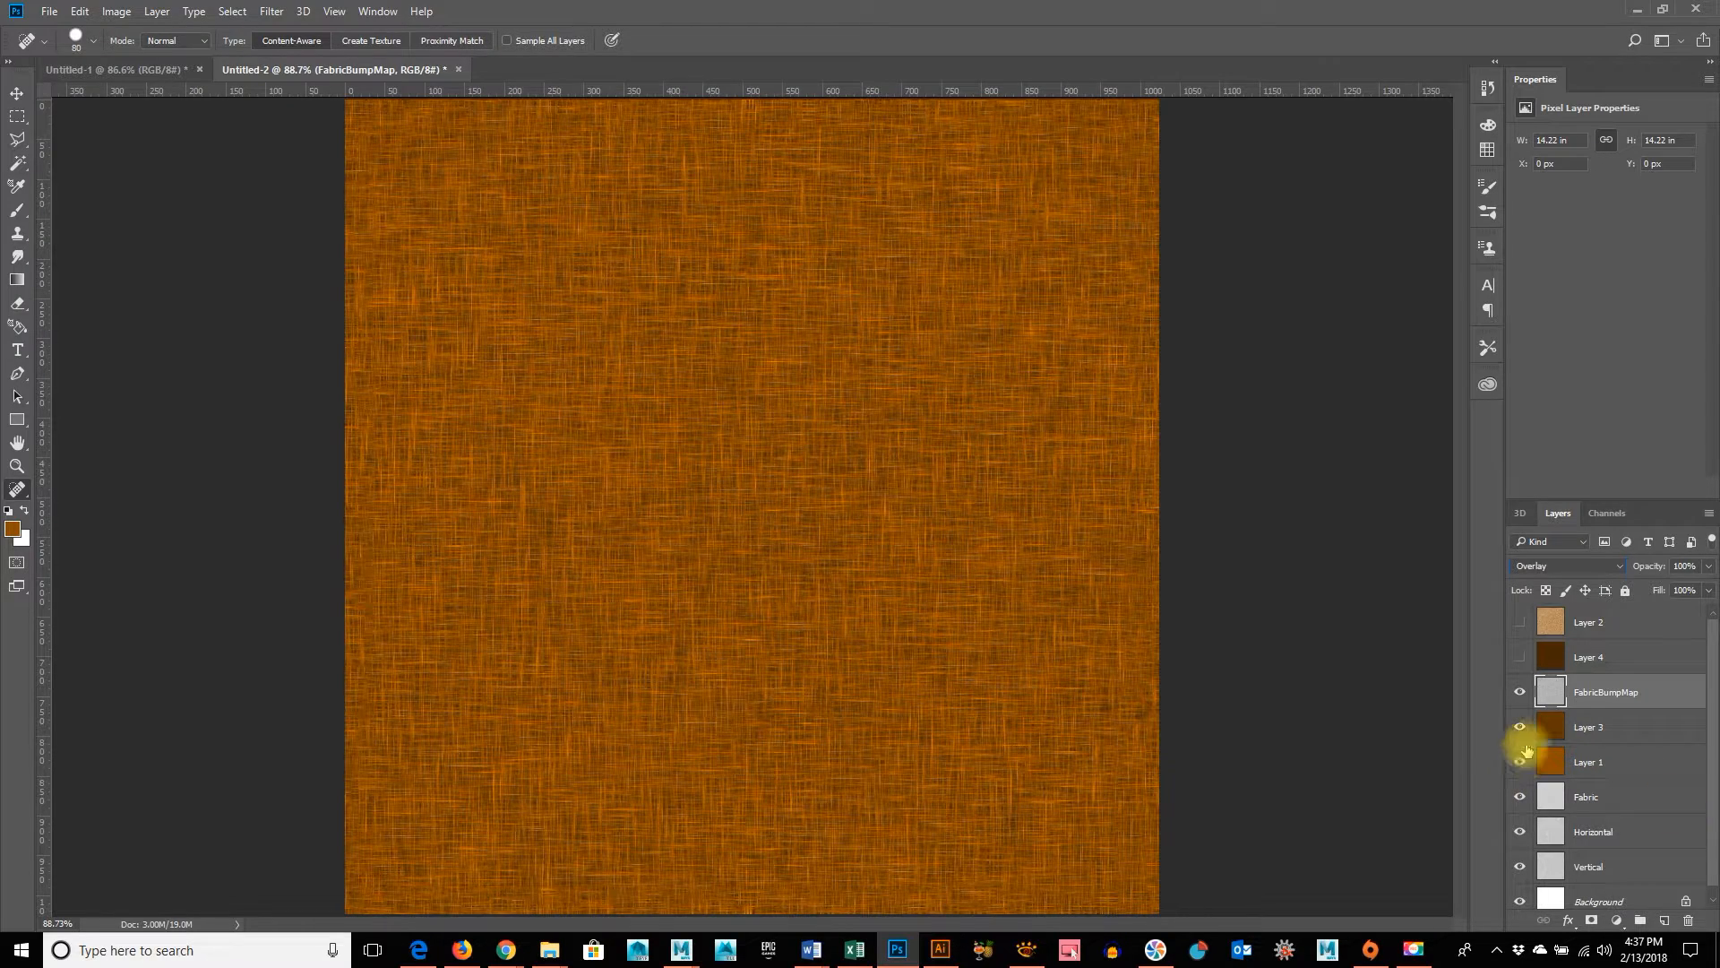
{"action": "left_click", "coordinate": [1520, 731]}
{"action": "left_click", "coordinate": [1521, 730]}
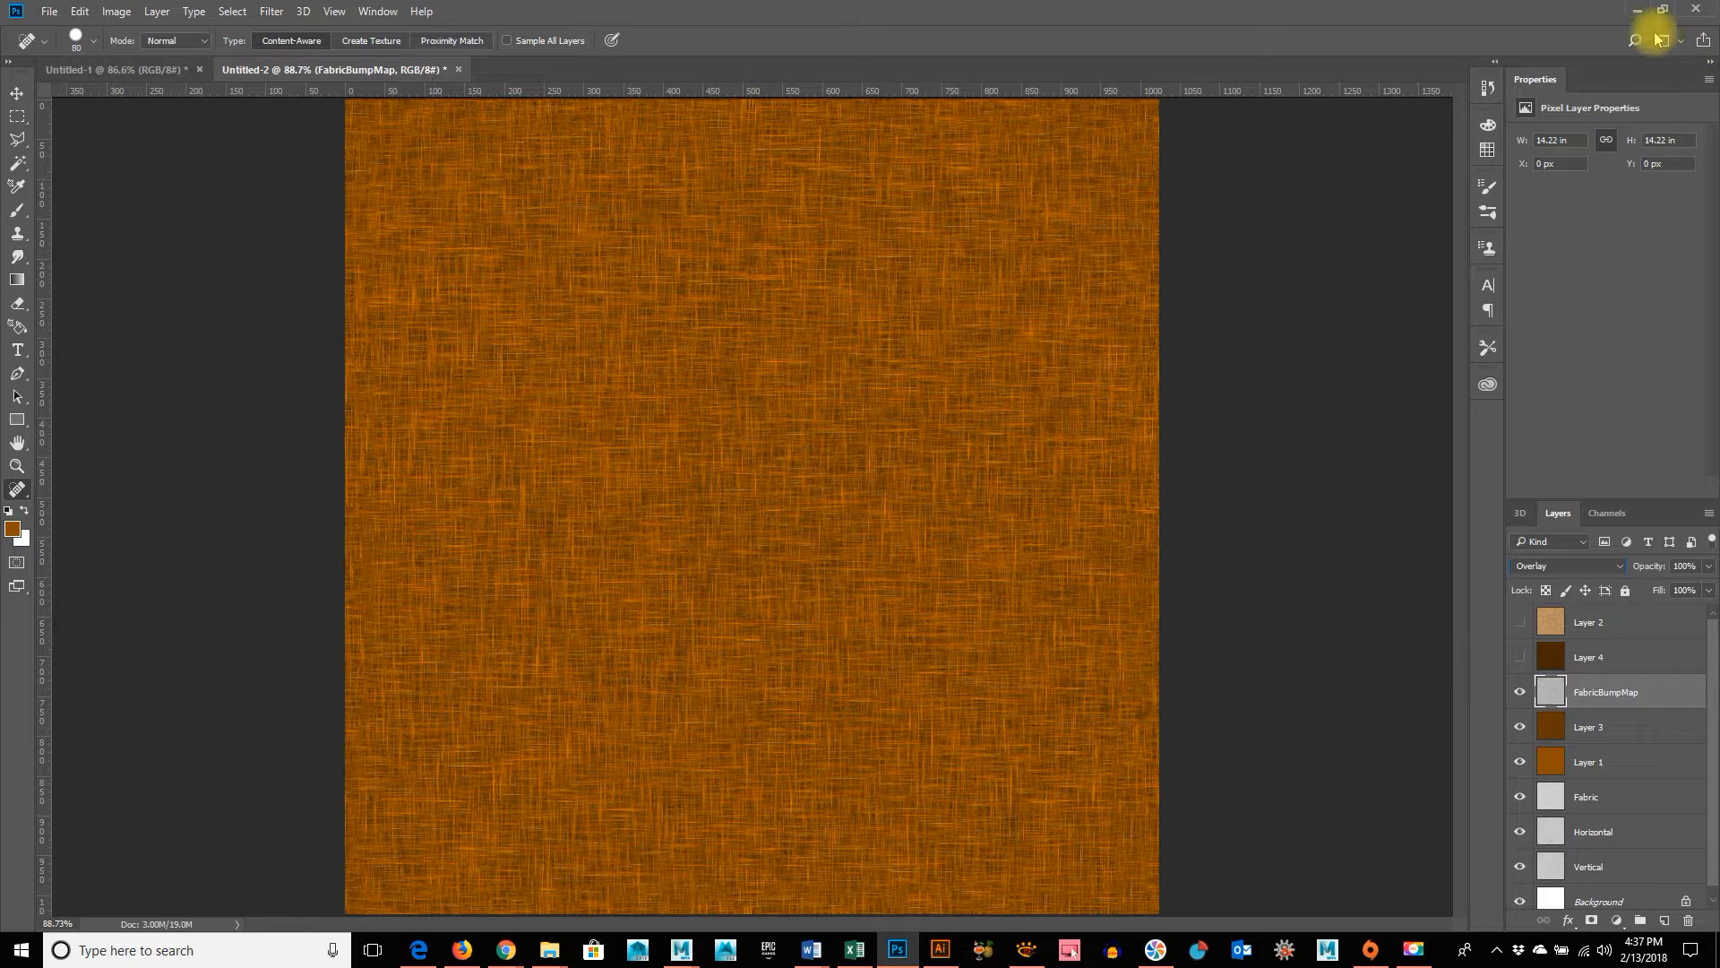
Show Layer 4 and Layer 2, and choose the Targa format for saving the tan fabric in the sourceimages folder
{"action": "left_click", "coordinate": [1520, 657]}
{"action": "left_click", "coordinate": [1520, 623]}
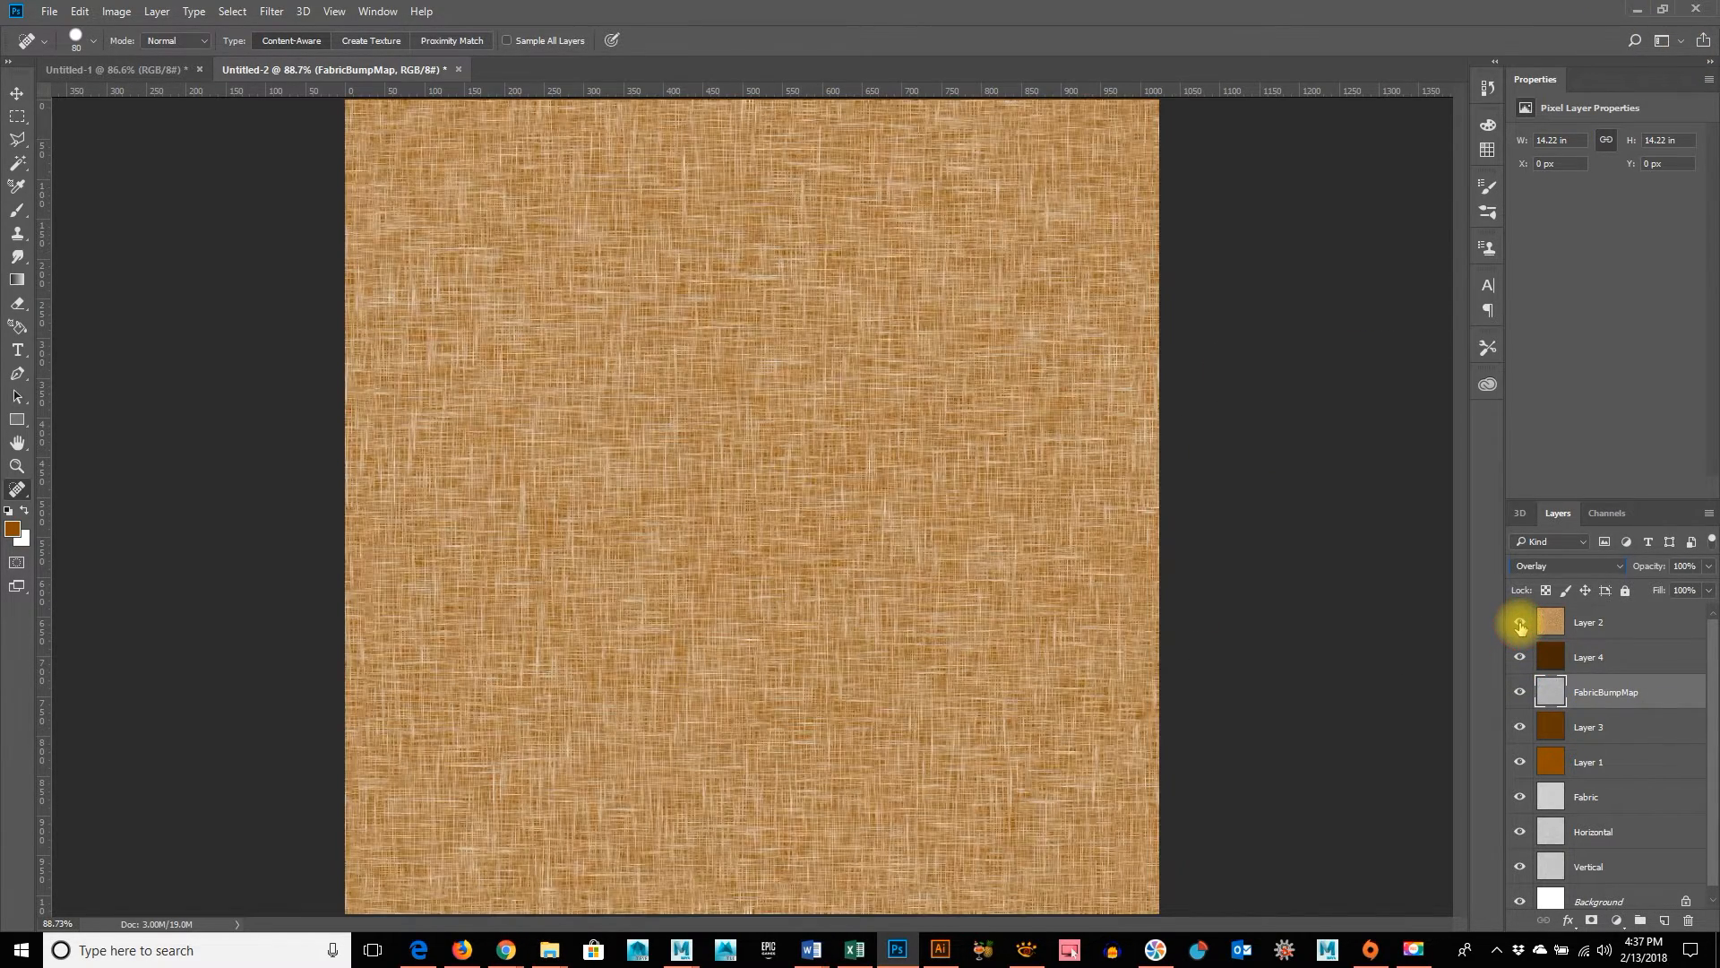
{"action": "left_click", "coordinate": [49, 11]}
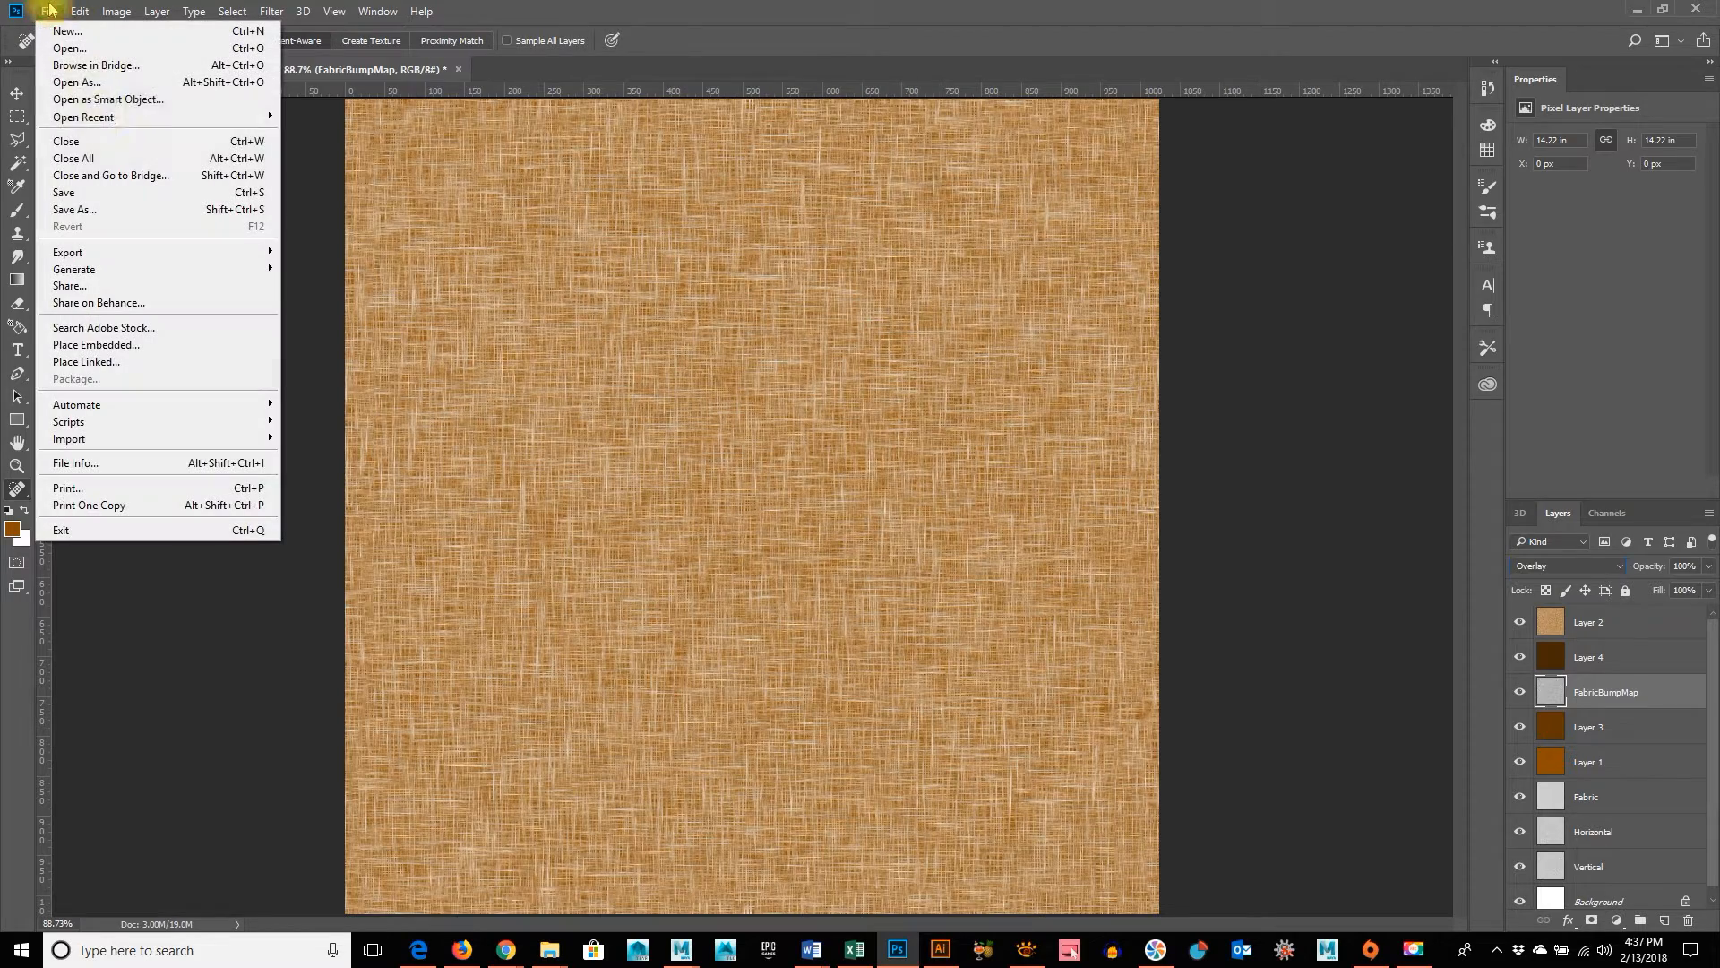
{"action": "left_click", "coordinate": [90, 210]}
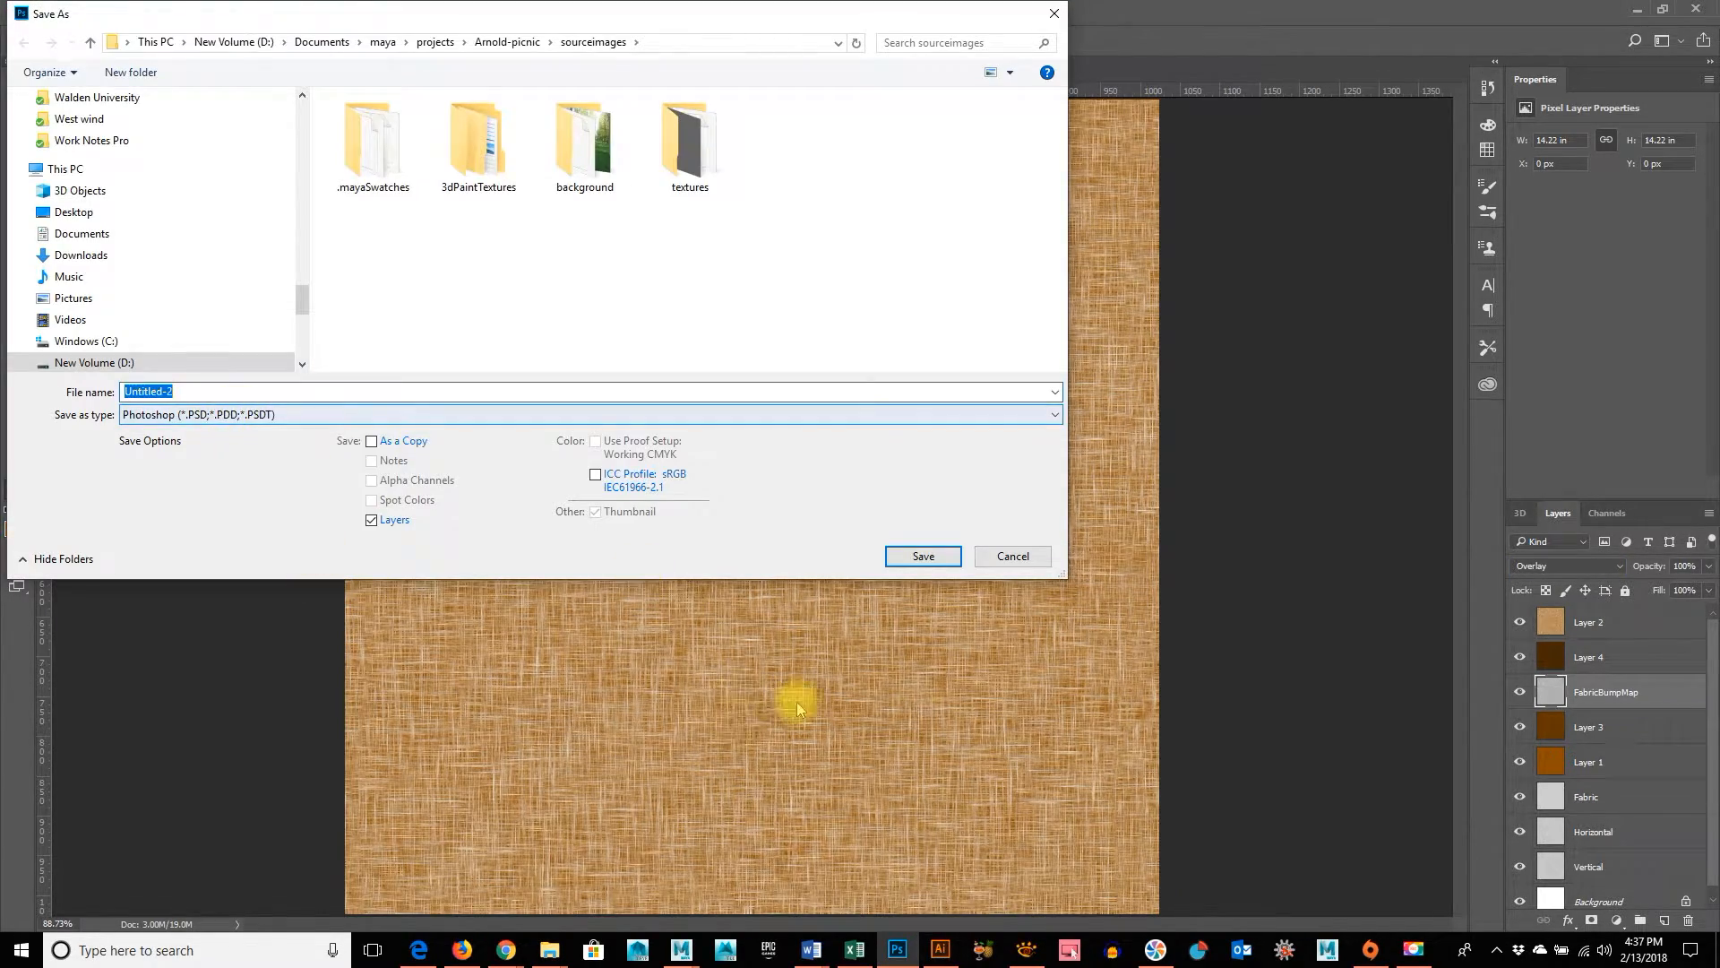
{"action": "left_click", "coordinate": [240, 415]}
{"action": "left_click", "coordinate": [294, 700]}
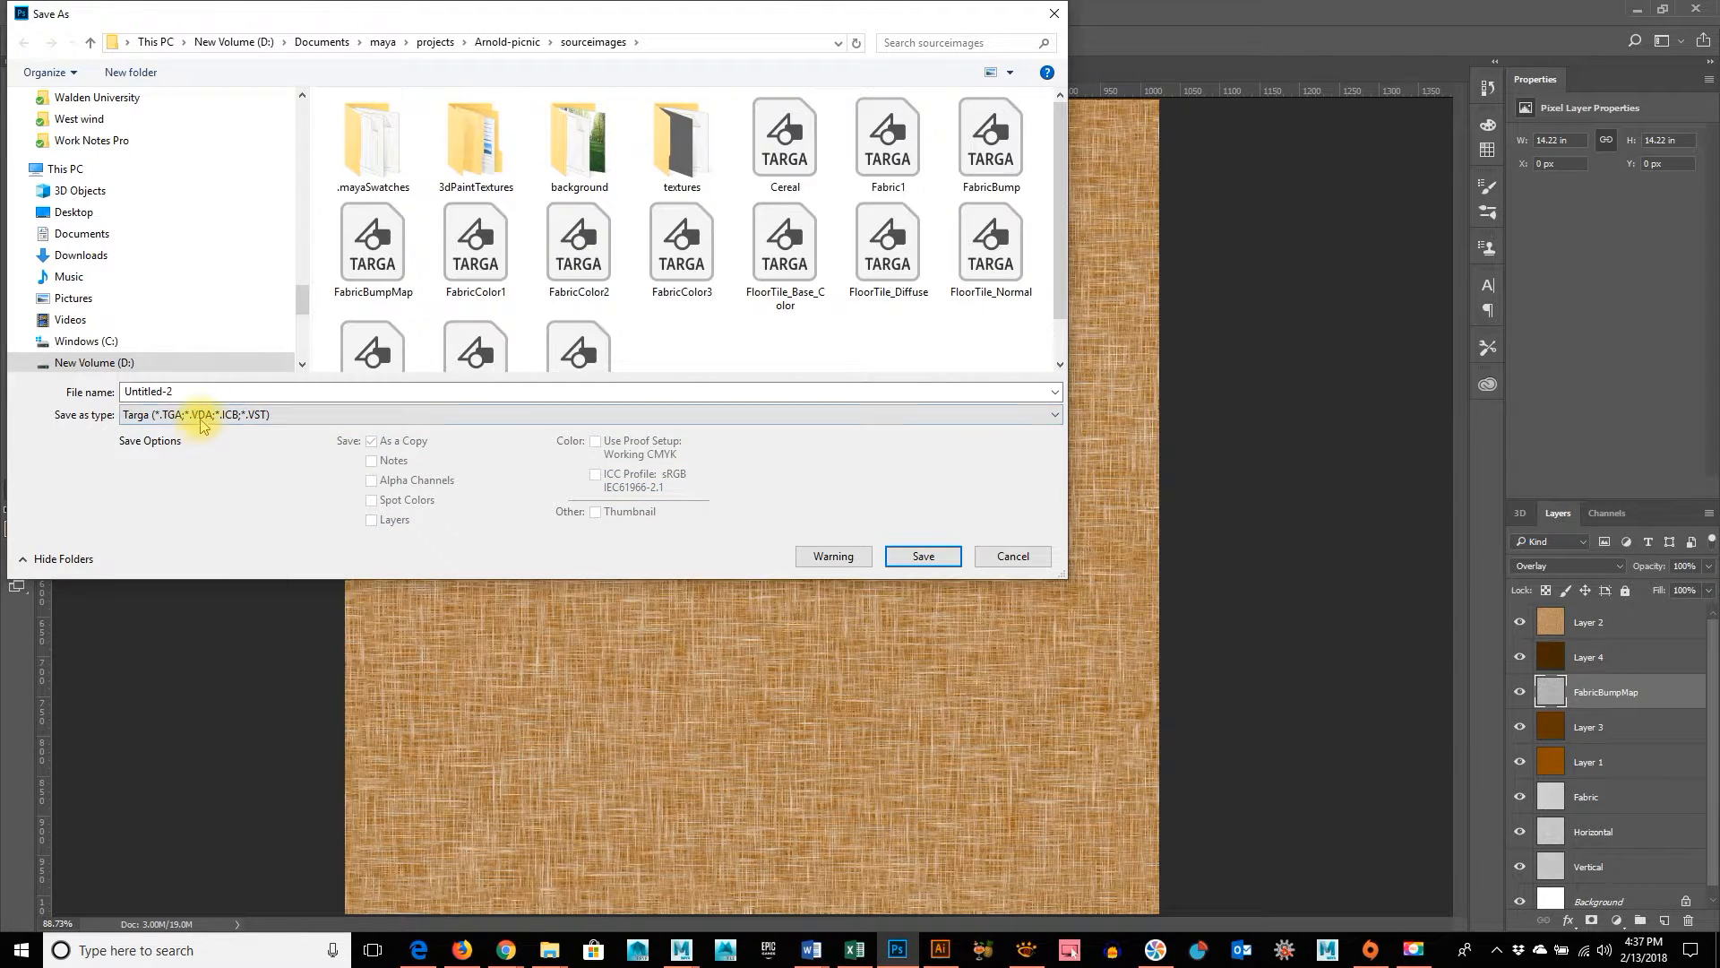
Name the Targa file FabricBeige and save it at 24 bits/pixel
{"action": "left_click", "coordinate": [180, 391]}
{"action": "type", "text": "Fba"}
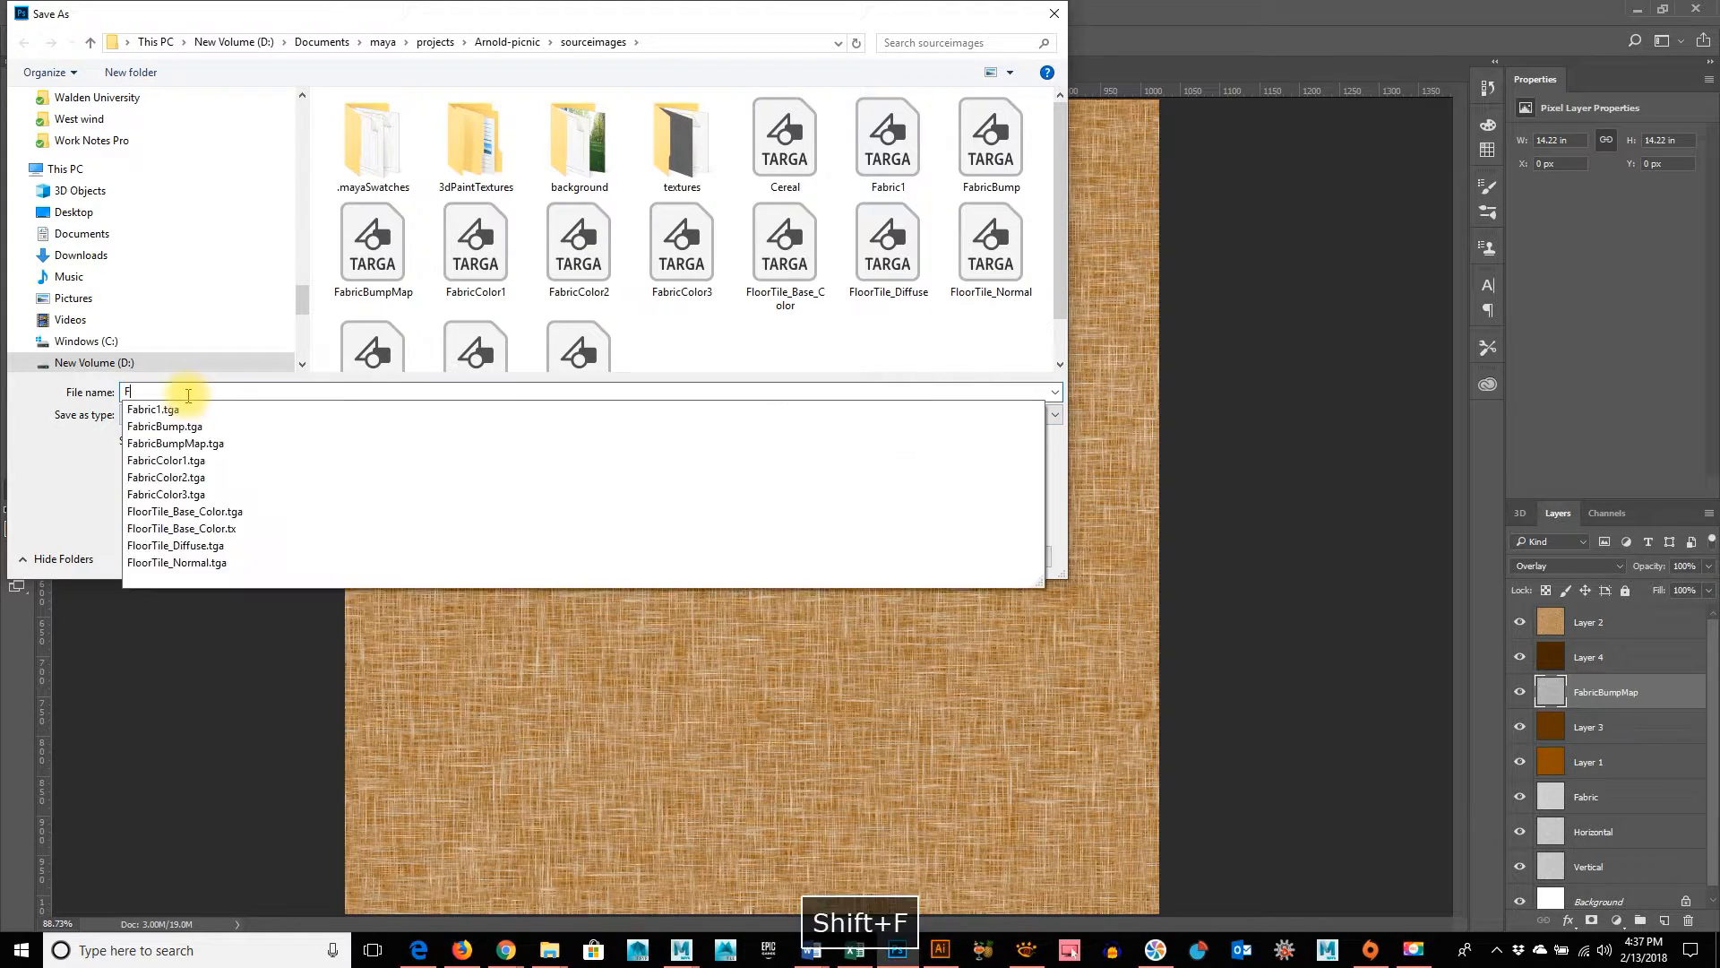
{"action": "key", "text": "BackSpace"}
{"action": "key", "text": "BackSpace"}
{"action": "type", "text": "ab"}
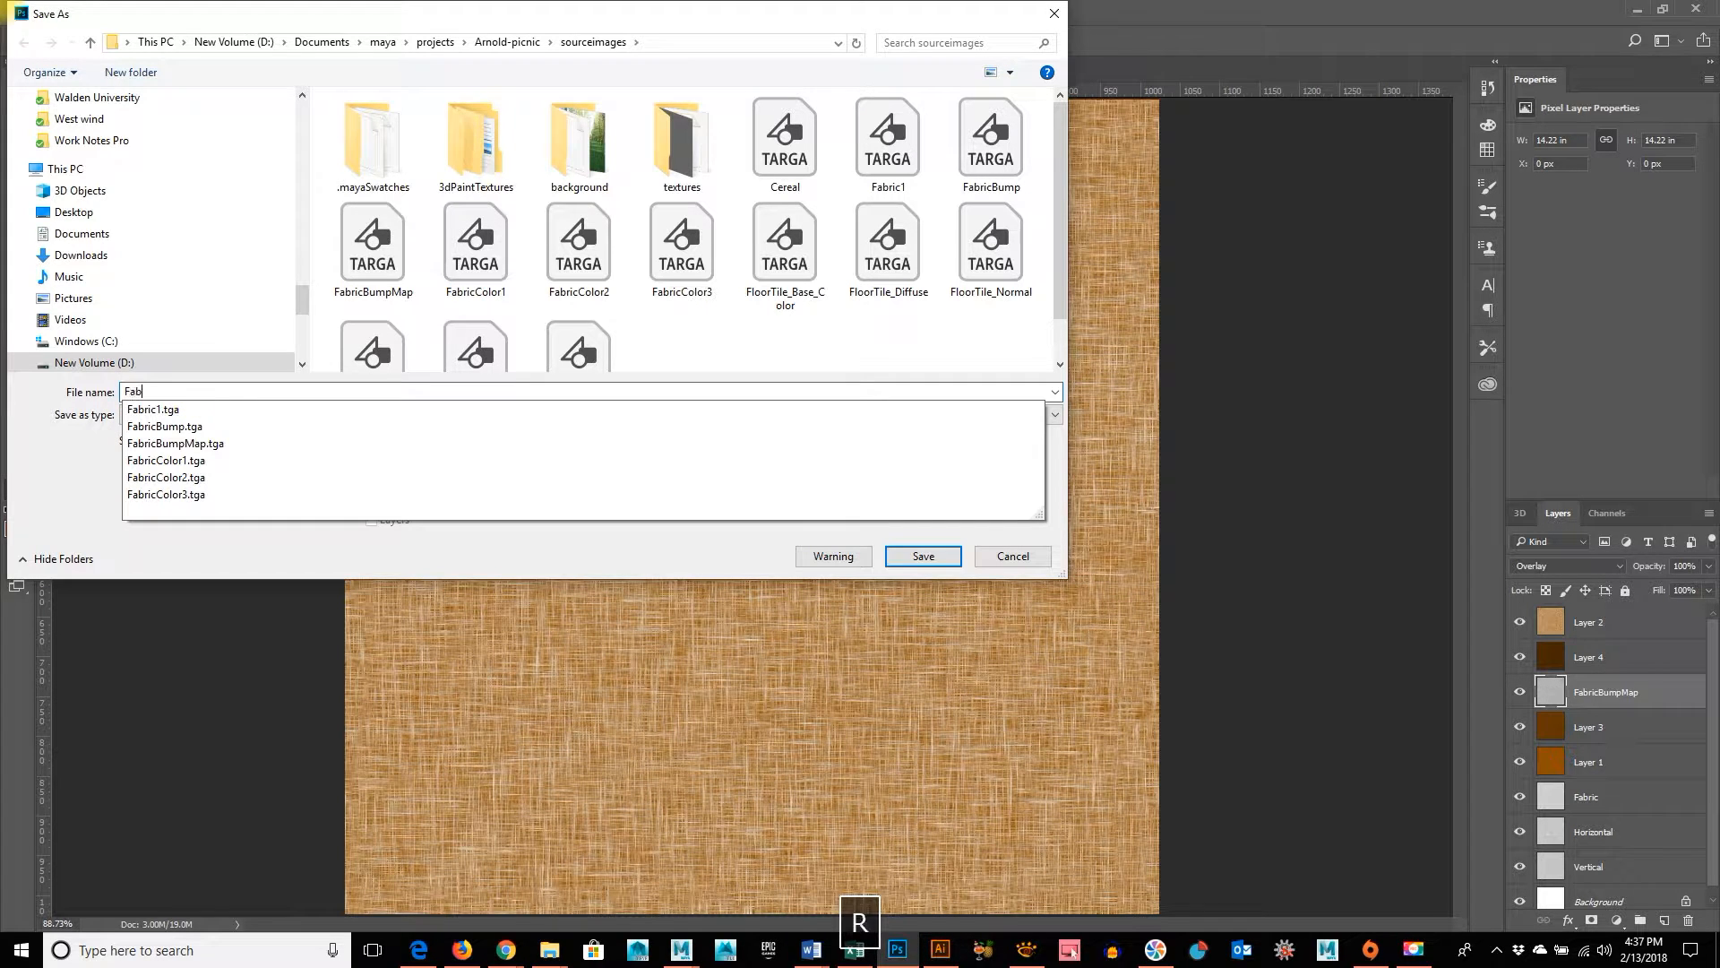
{"action": "type", "text": "ricBe"}
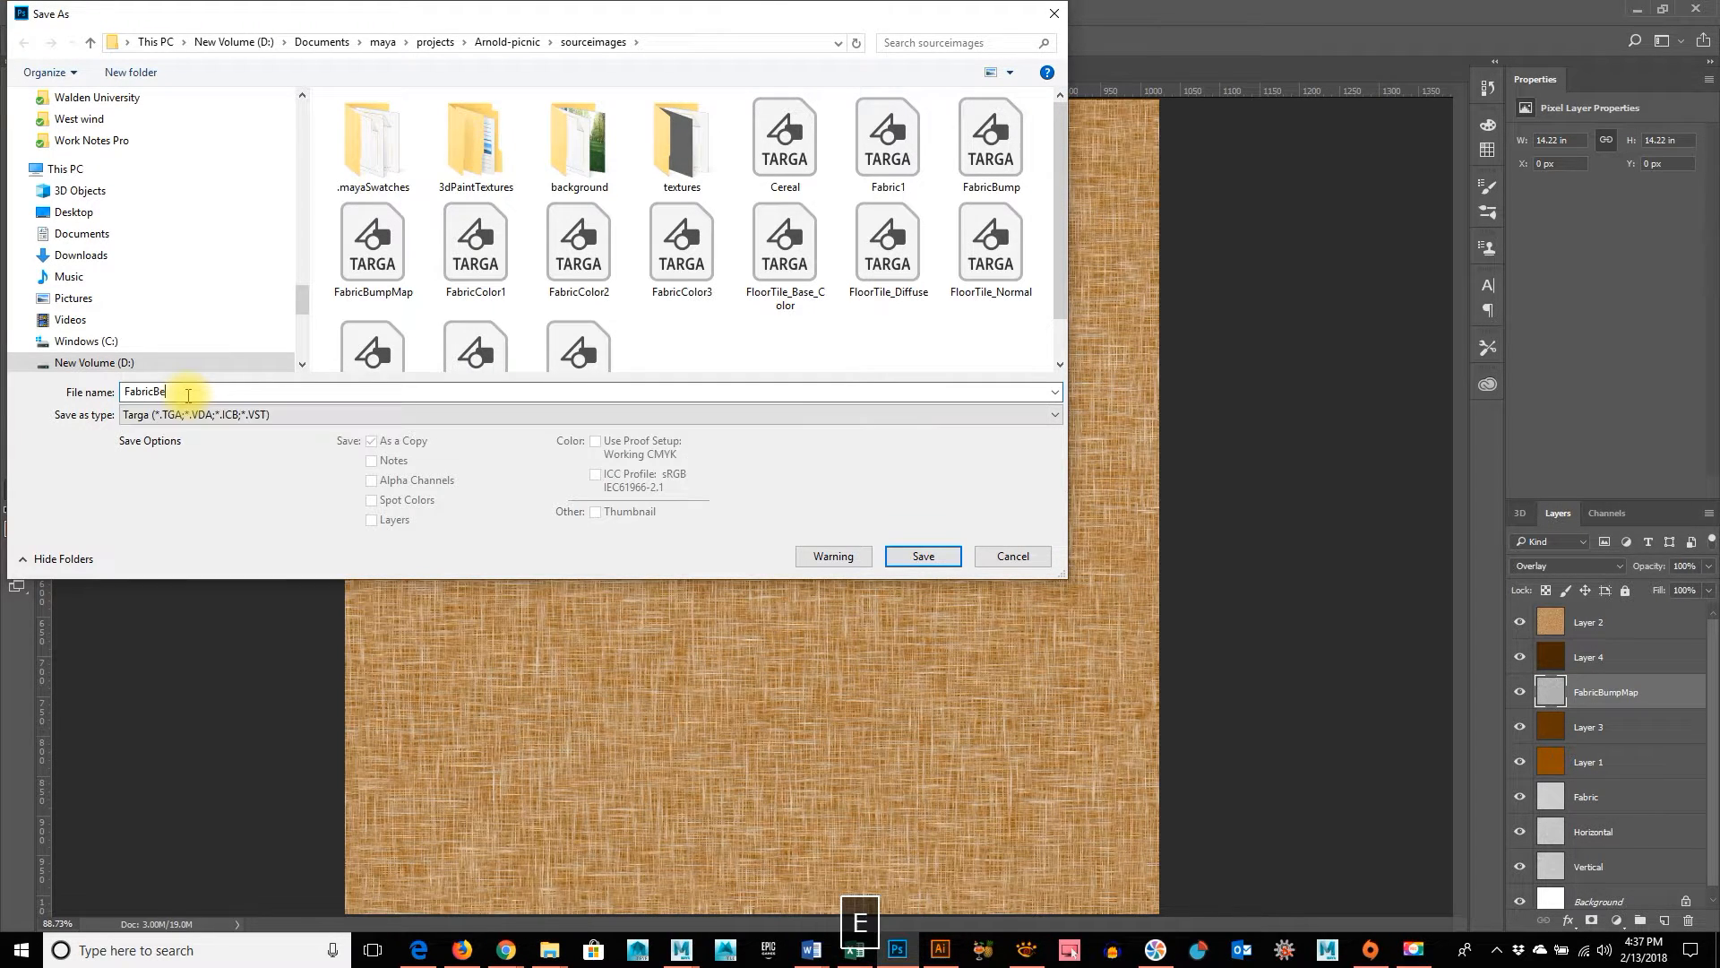
{"action": "type", "text": "ige"}
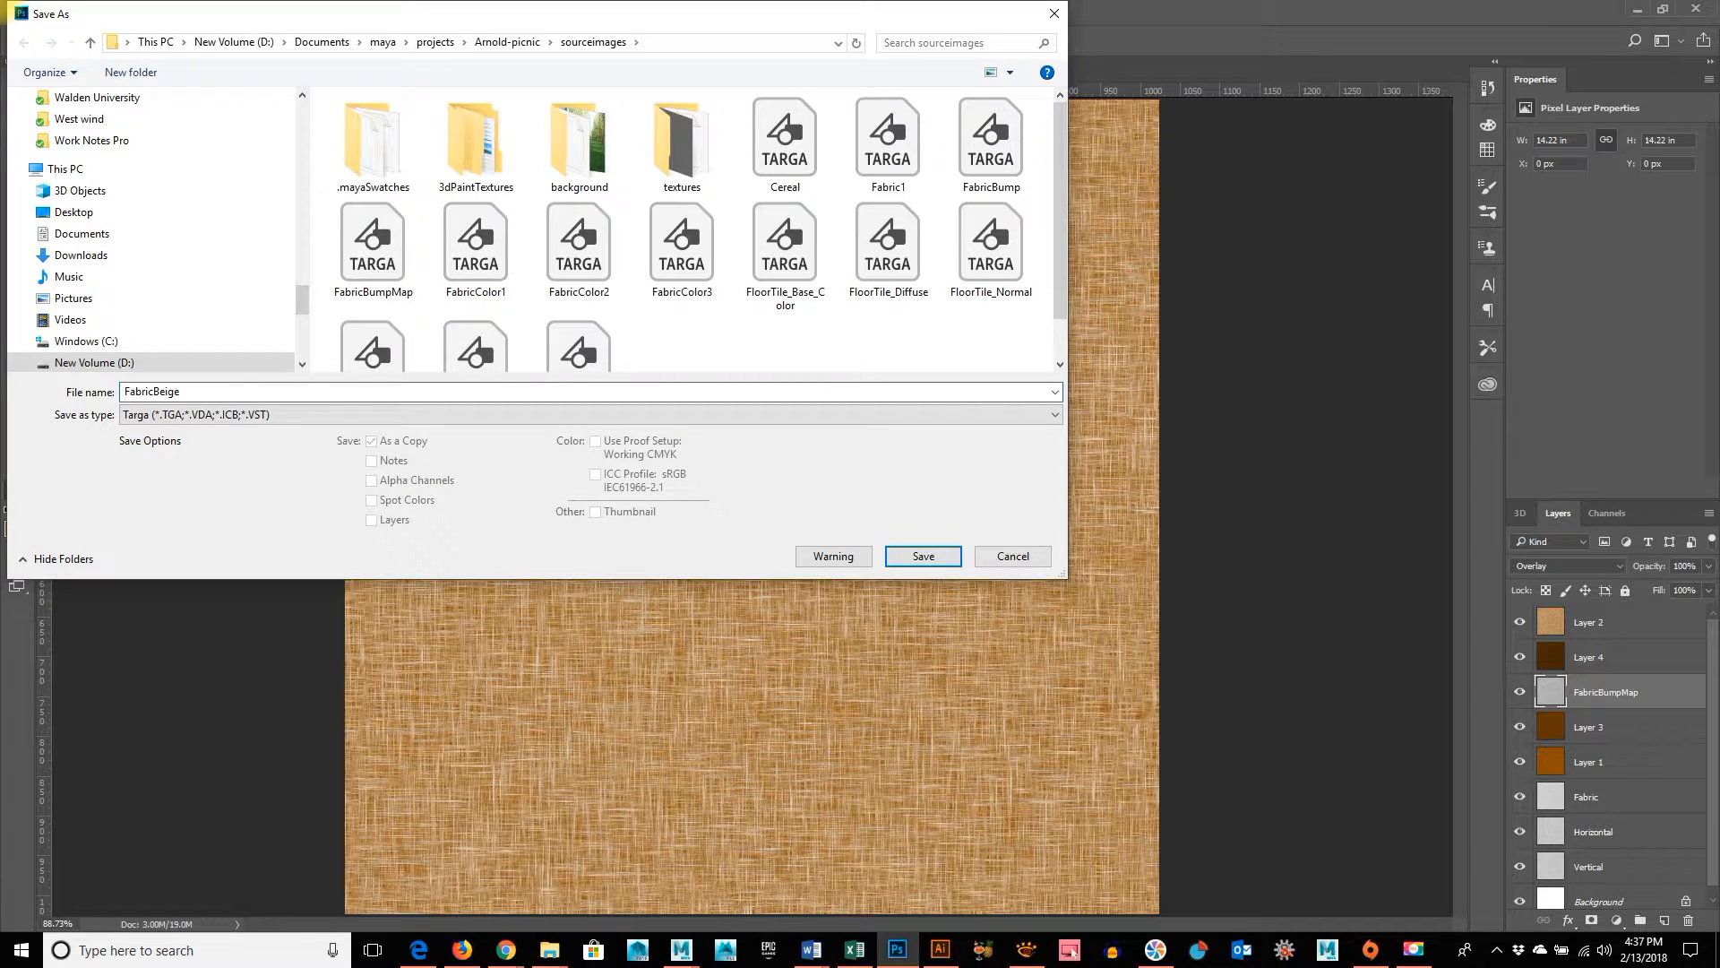
{"action": "key", "text": "Return"}
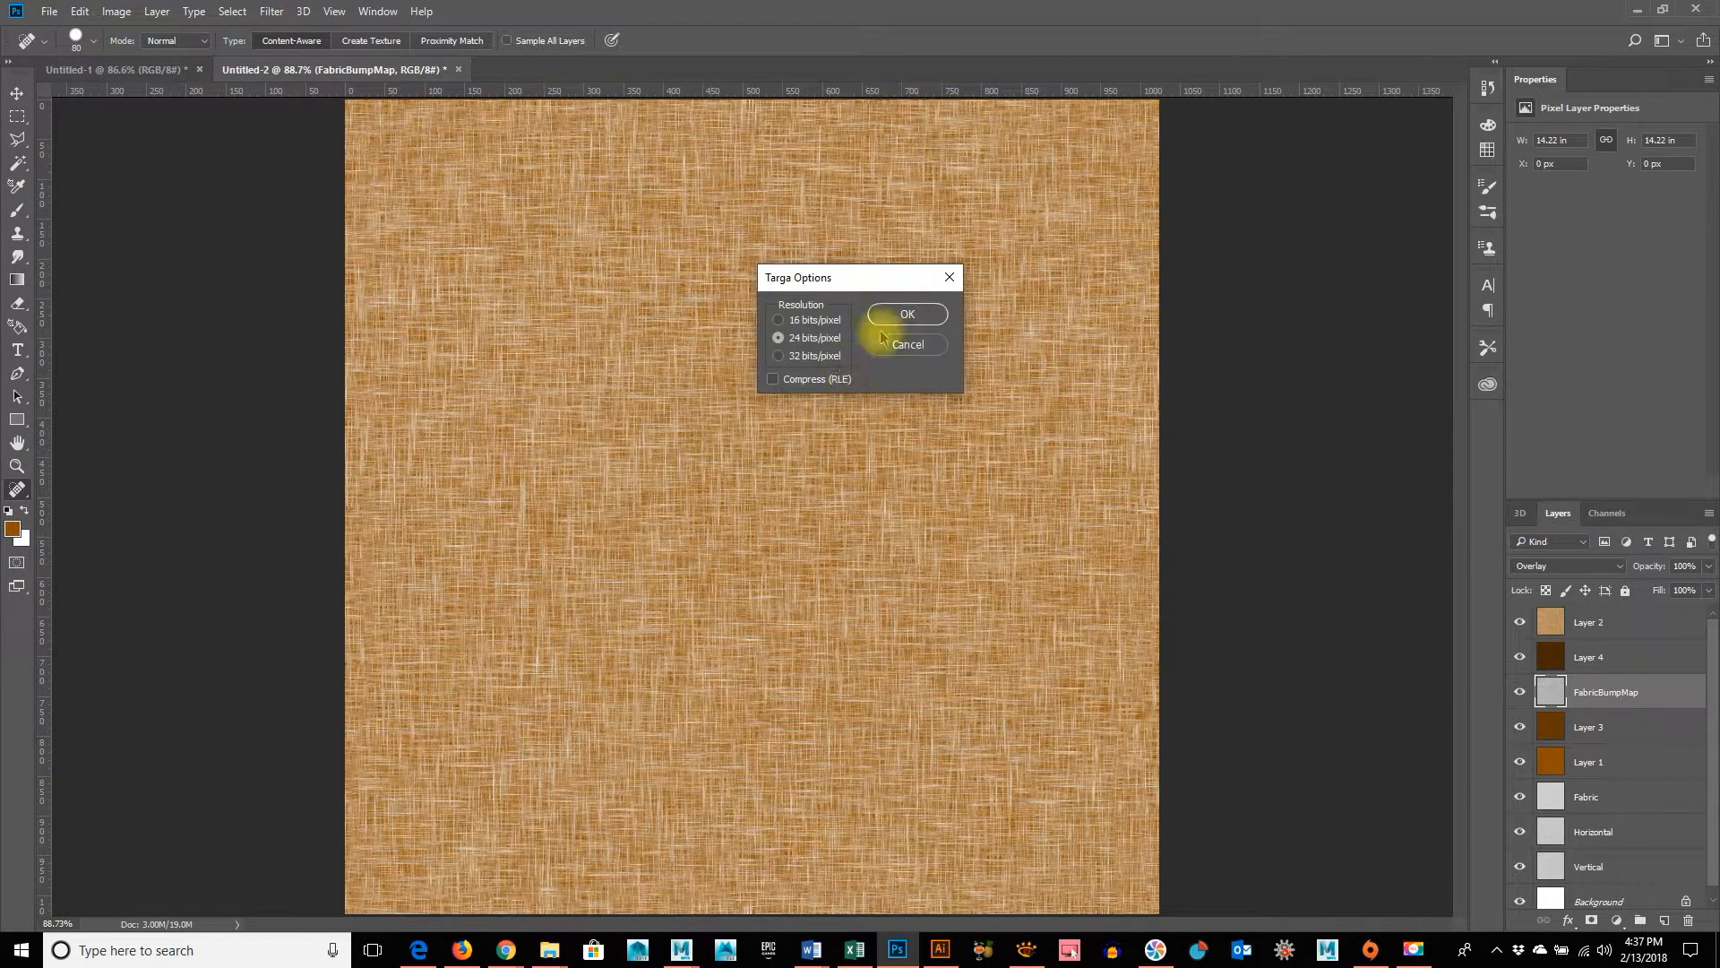
{"action": "left_click", "coordinate": [923, 315]}
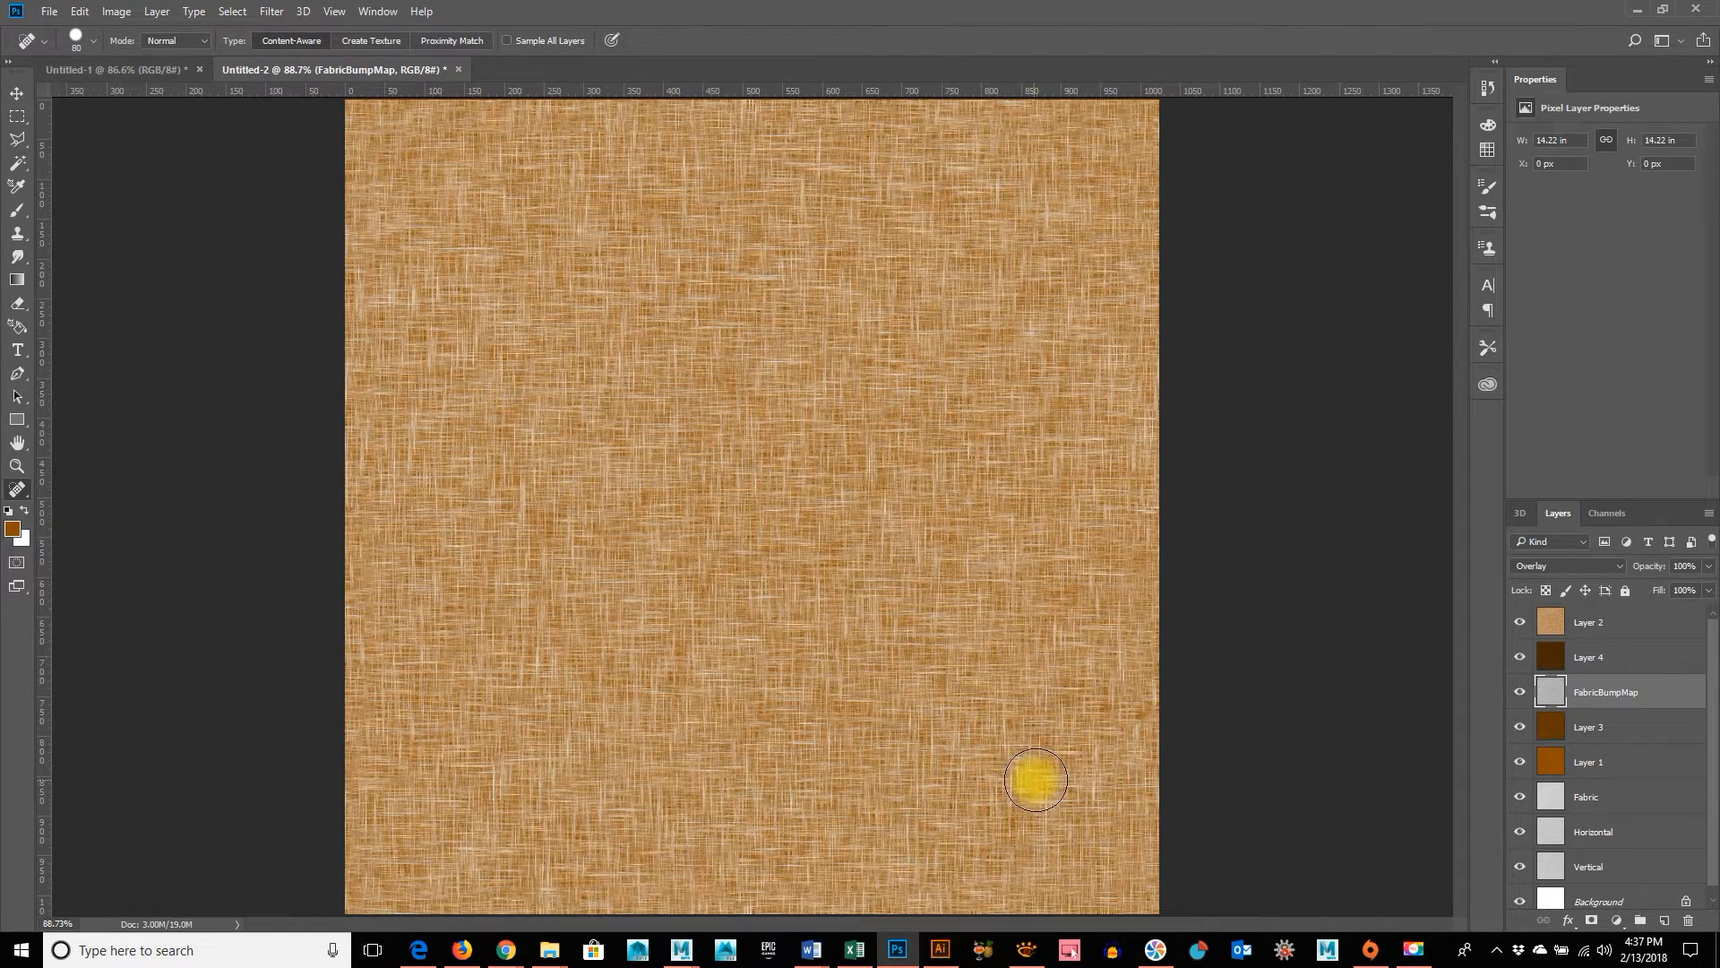
Hide the tan Layer 2 and choose the Targa format for saving the dark brown fabric in the sourceimages folder
{"action": "left_click", "coordinate": [1519, 622]}
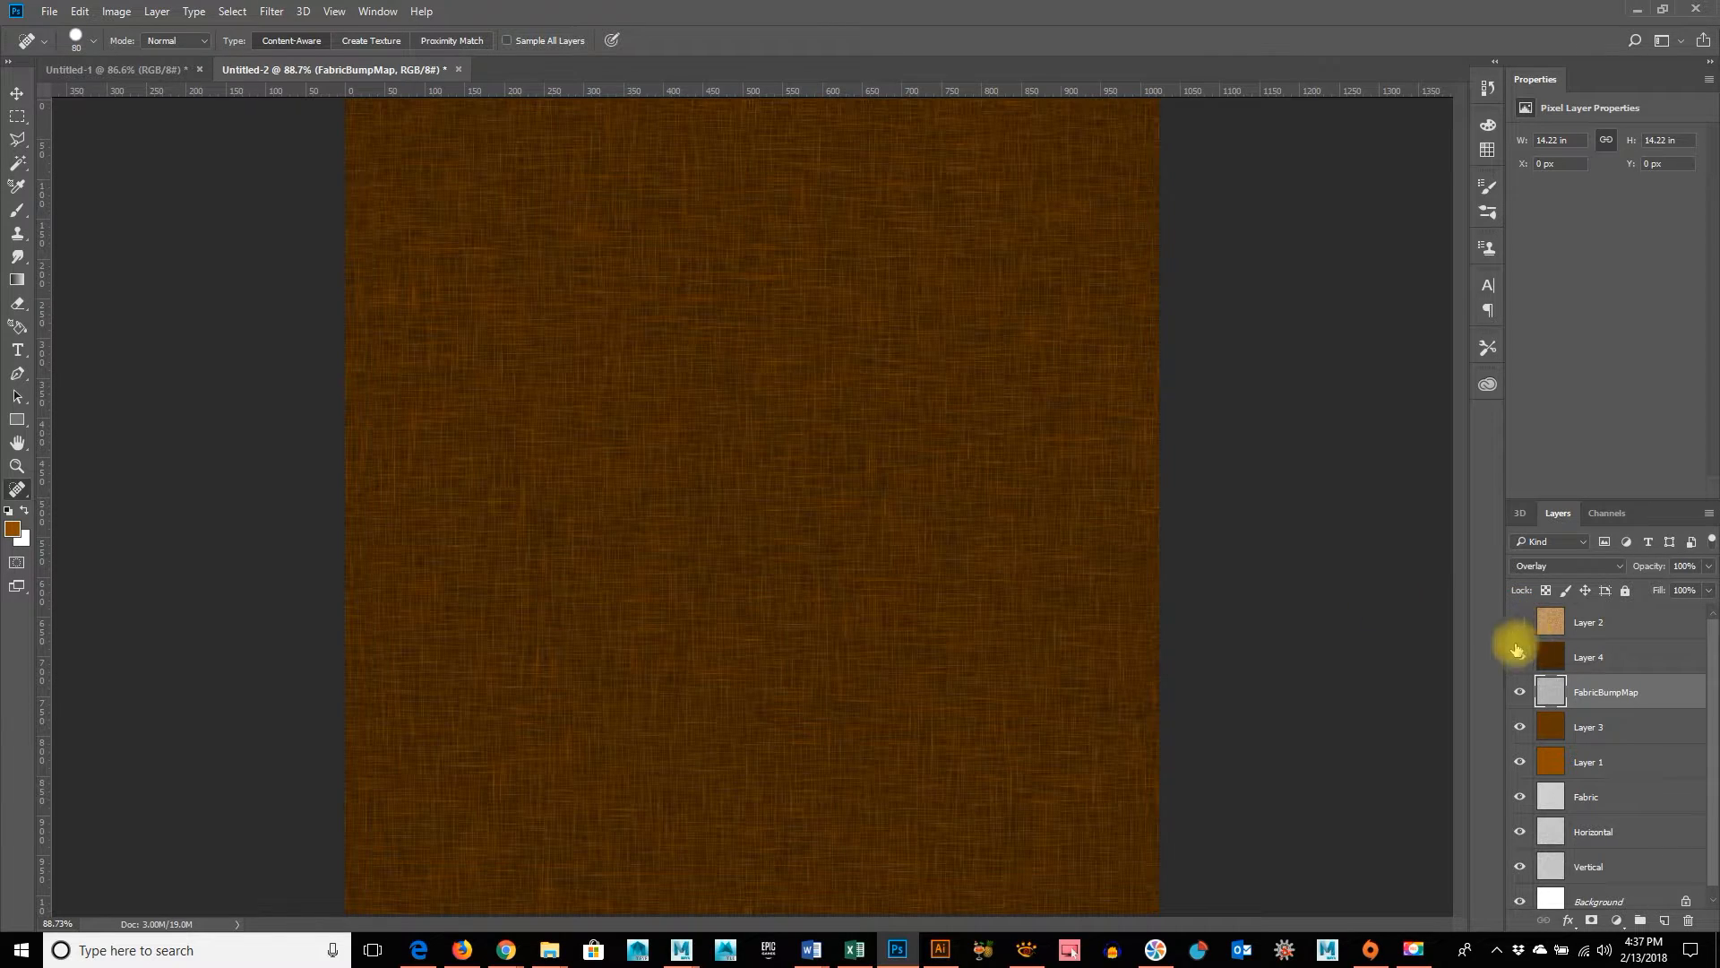
{"action": "left_click", "coordinate": [50, 11]}
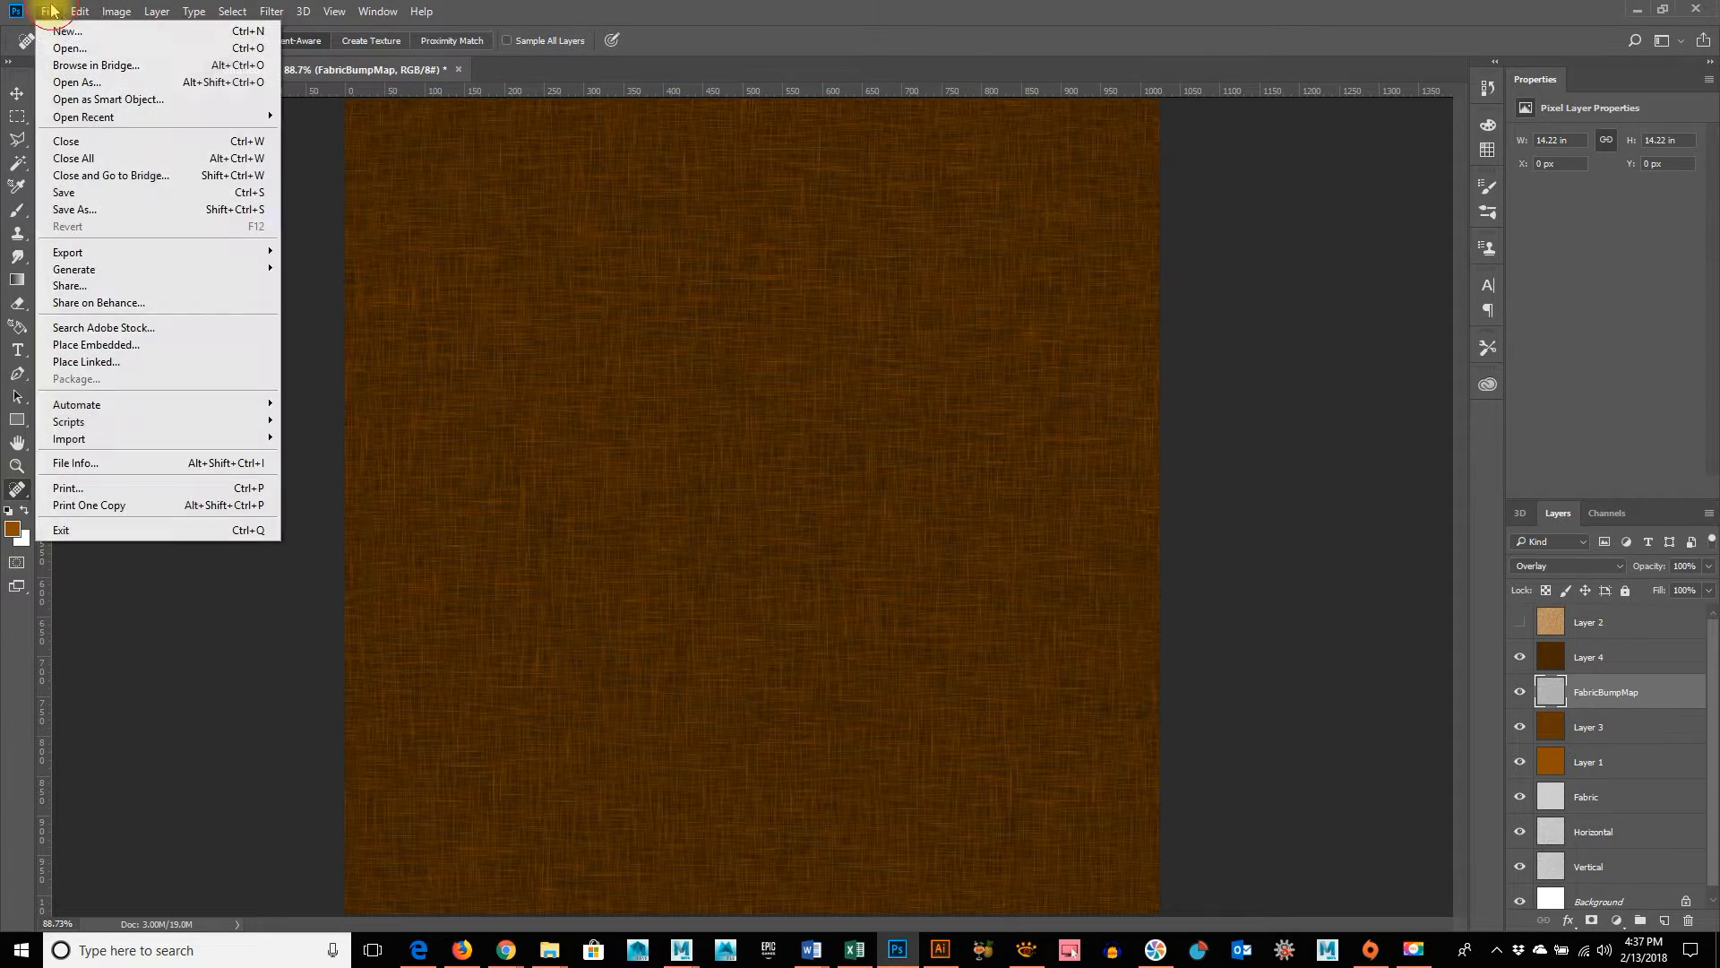
{"action": "left_click", "coordinate": [71, 211]}
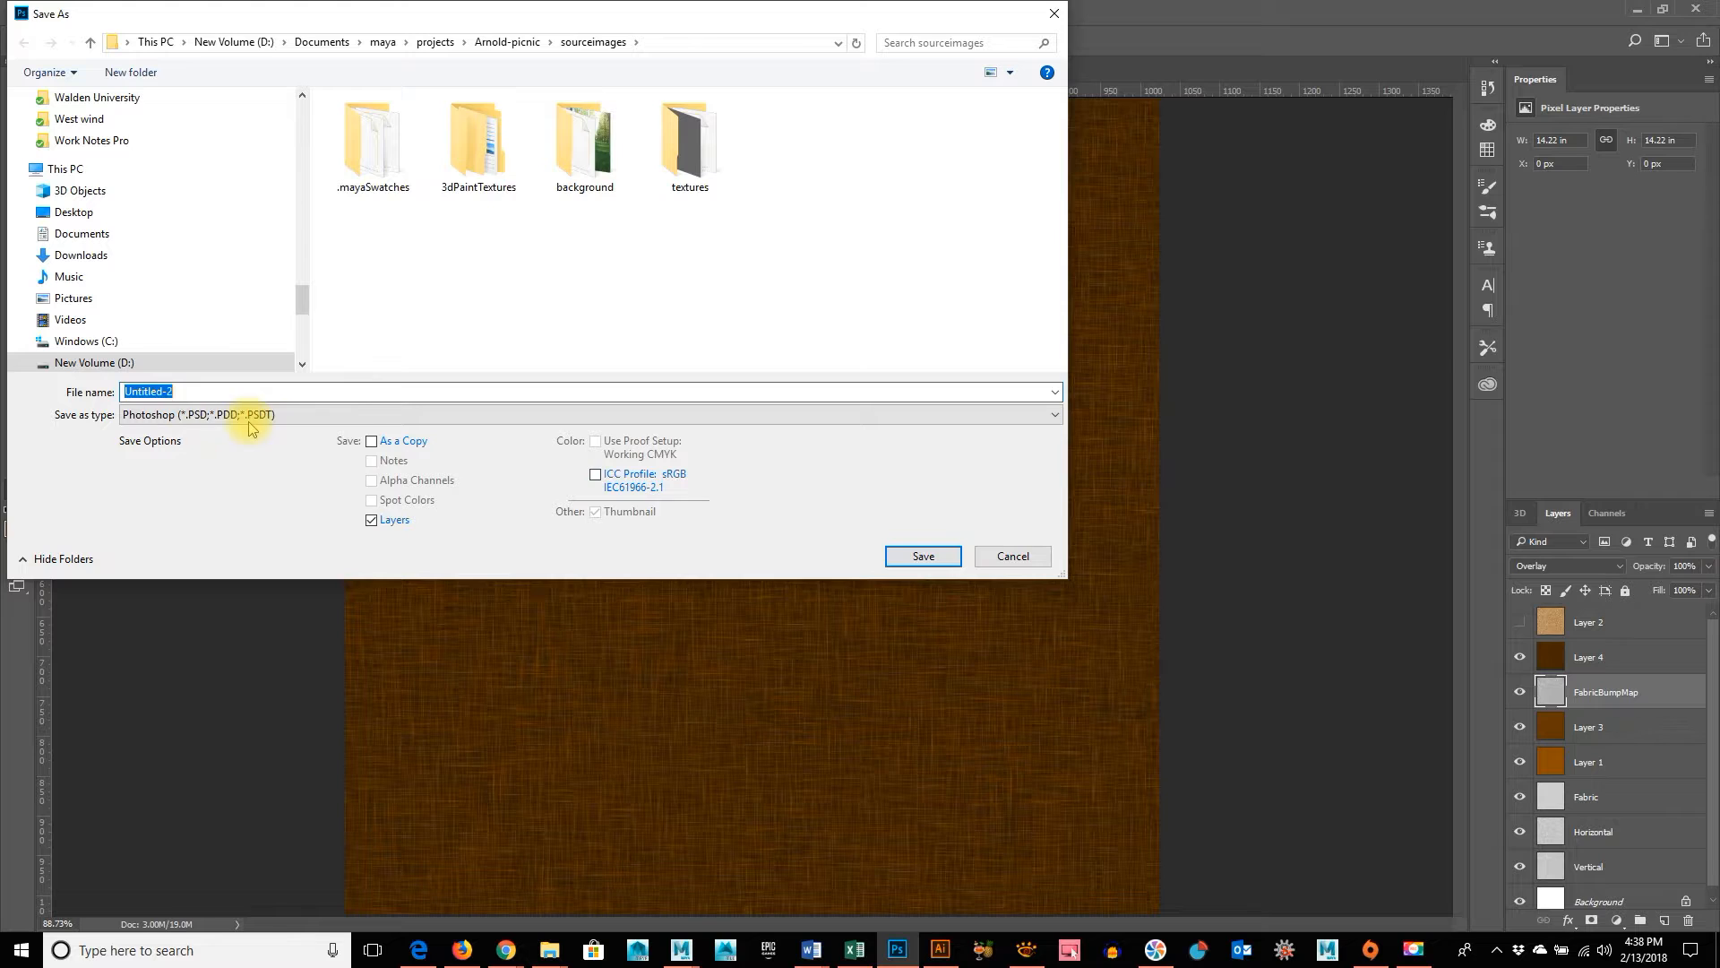
{"action": "left_click", "coordinate": [204, 421]}
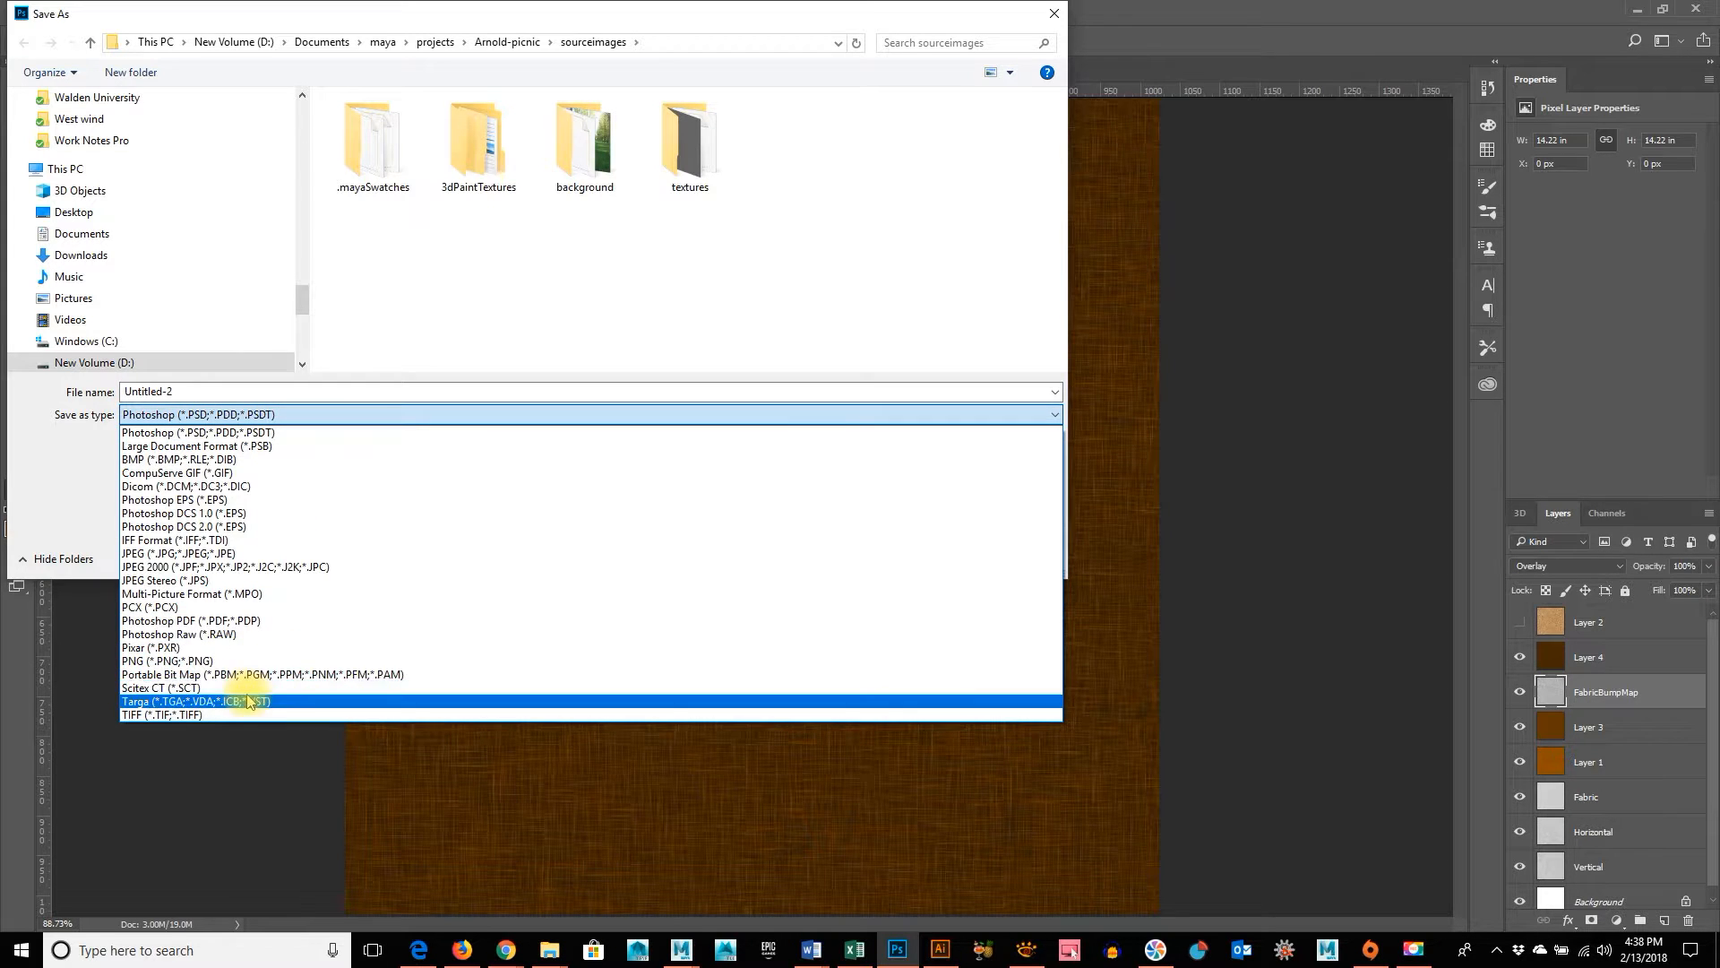
{"action": "left_click", "coordinate": [246, 702]}
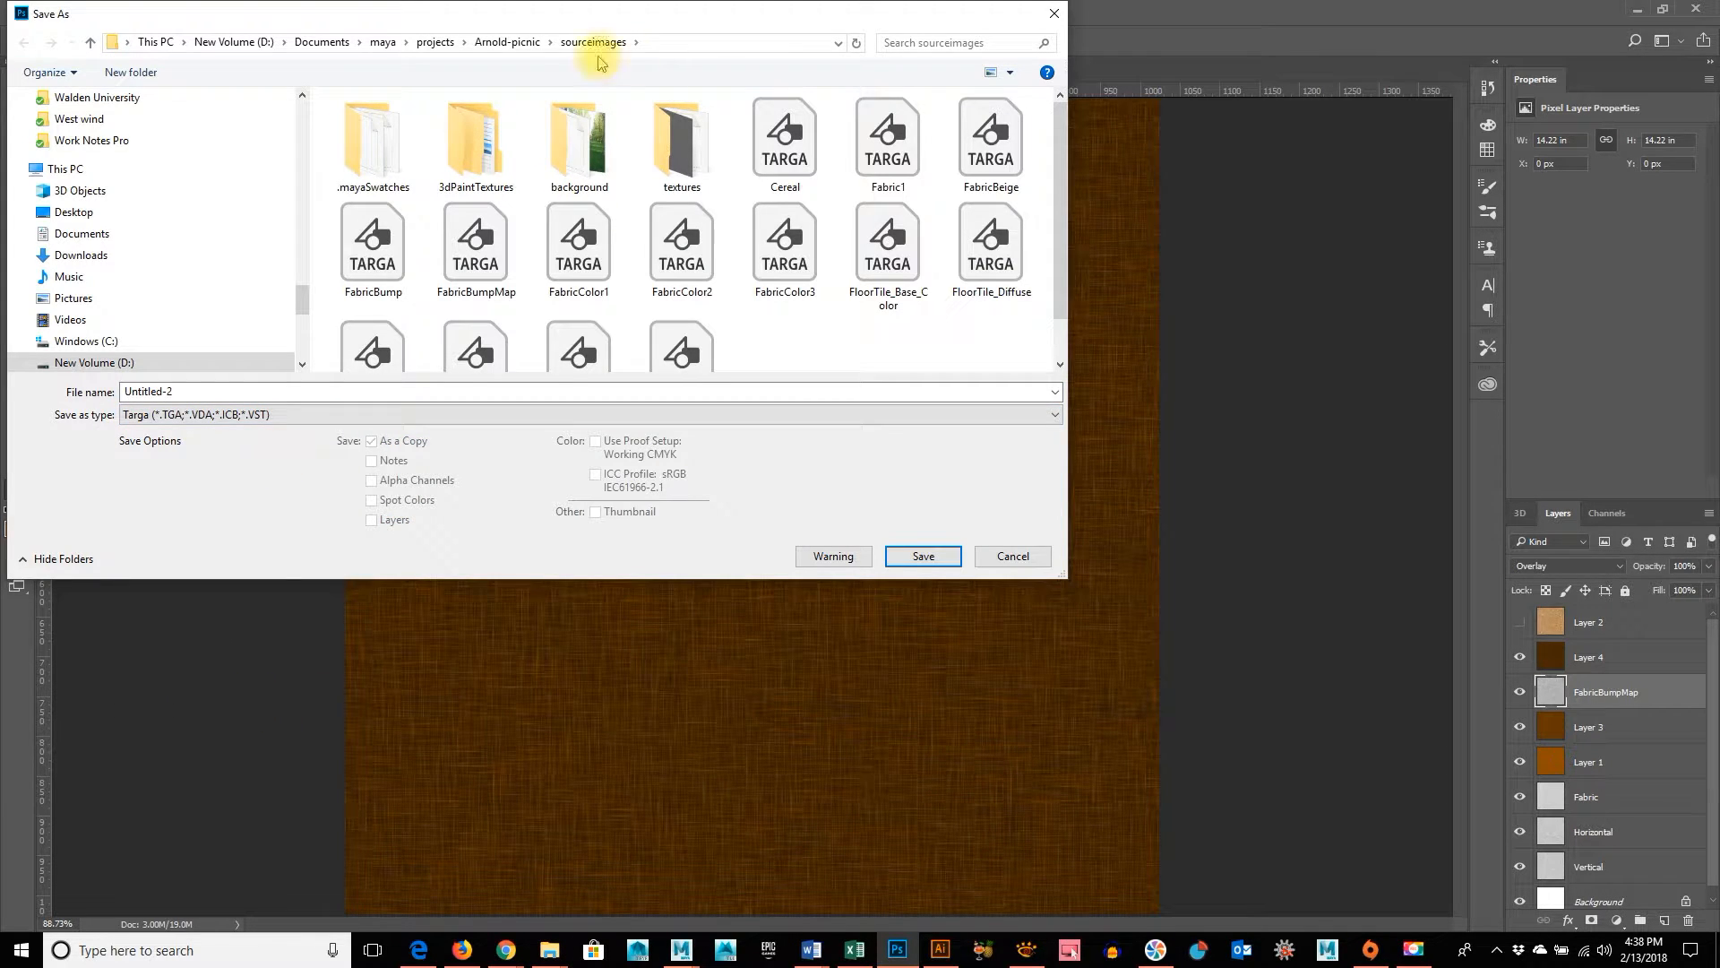
Name the dark brown fabric's Targa file FabricBr and save it at 24 bits/pixel
{"action": "left_click", "coordinate": [188, 388]}
{"action": "left_click_drag", "start_coordinate": [188, 385], "coordinate": [106, 397]}
{"action": "type", "text": "Fabr"}
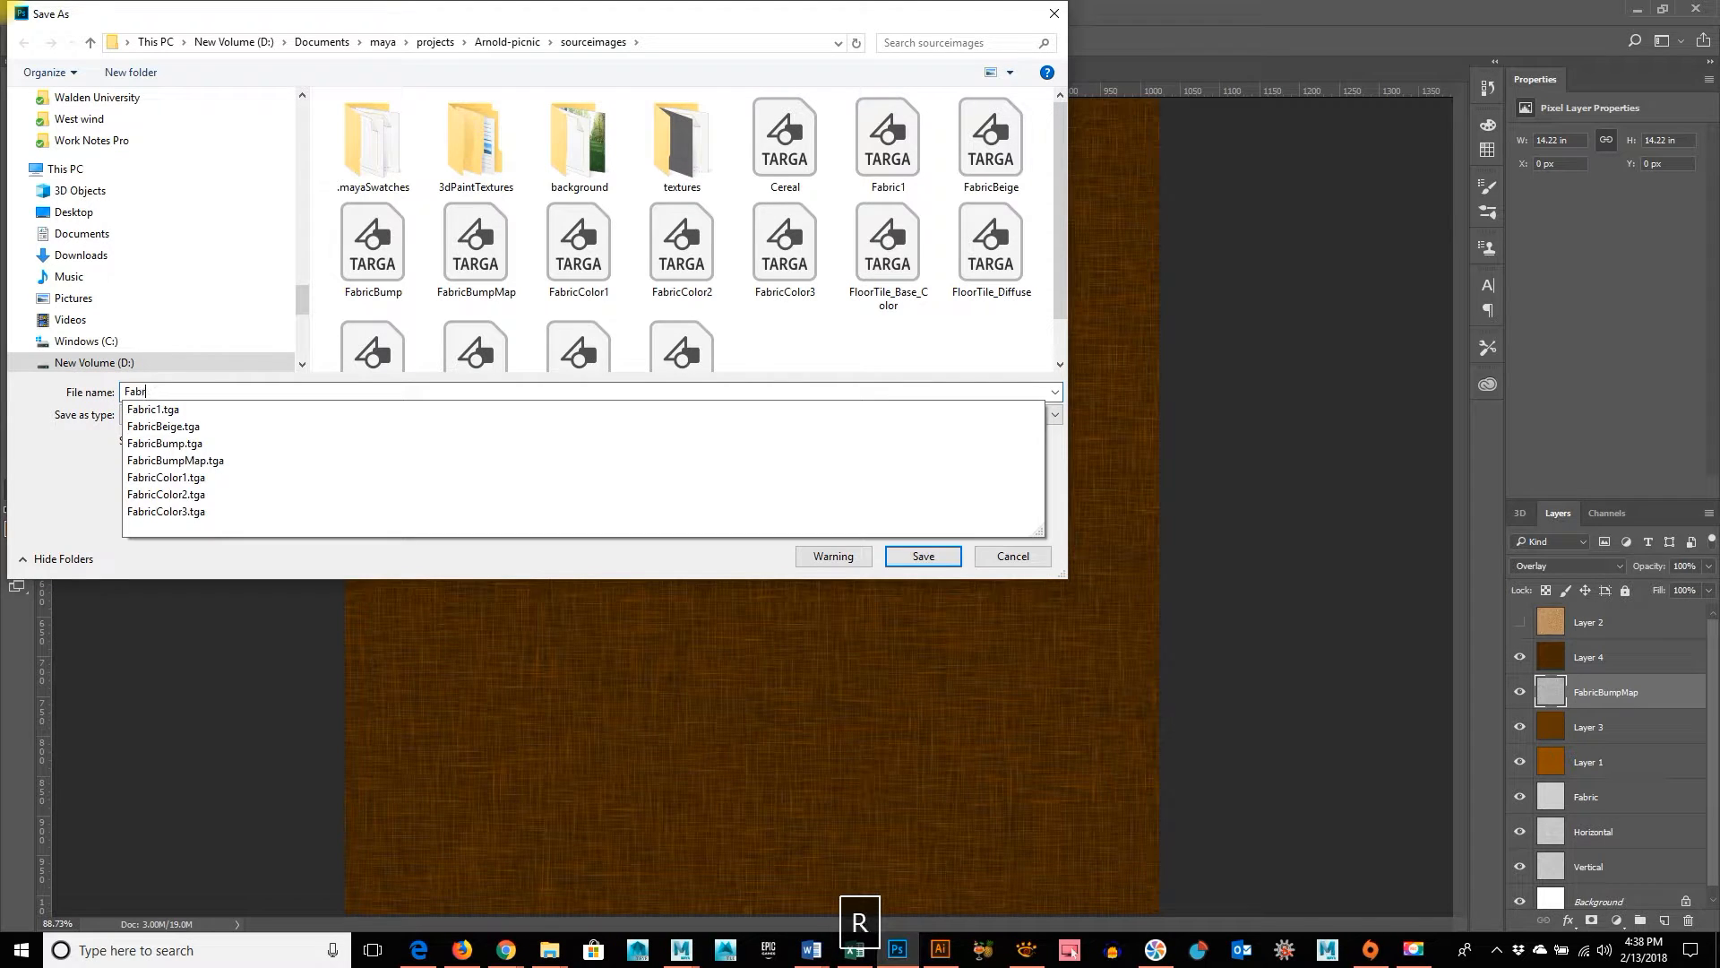
{"action": "type", "text": "i"}
{"action": "type", "text": "ic"}
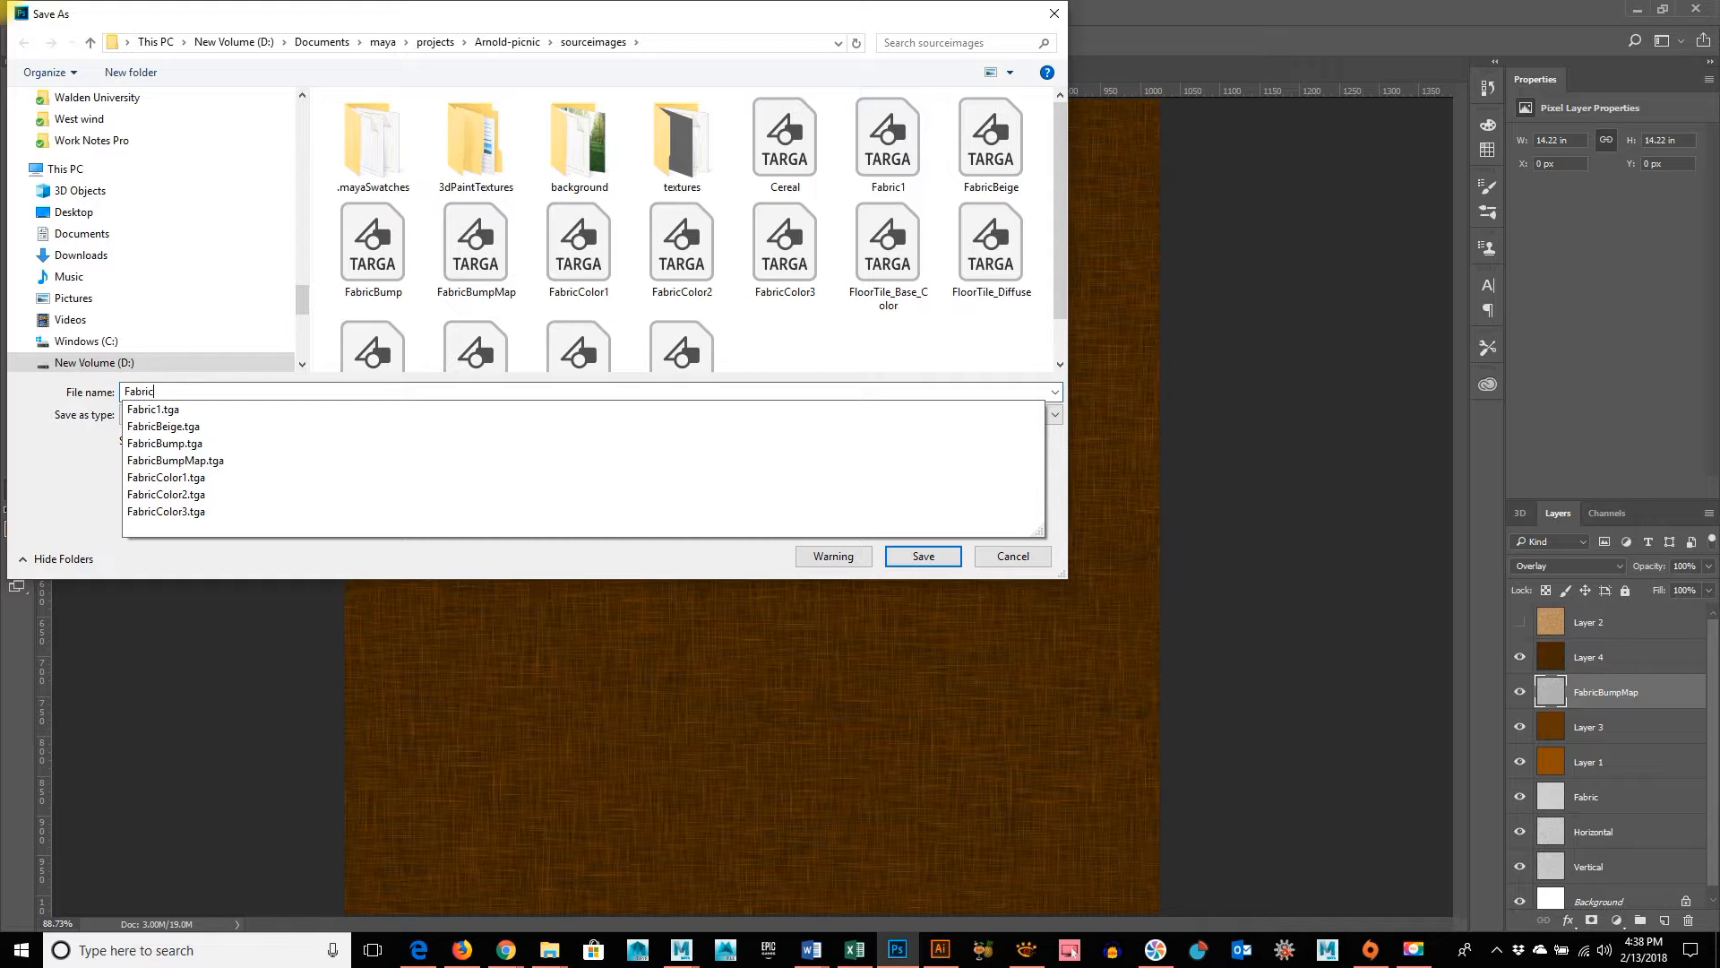
{"action": "type", "text": "Br"}
{"action": "key", "text": "Return"}
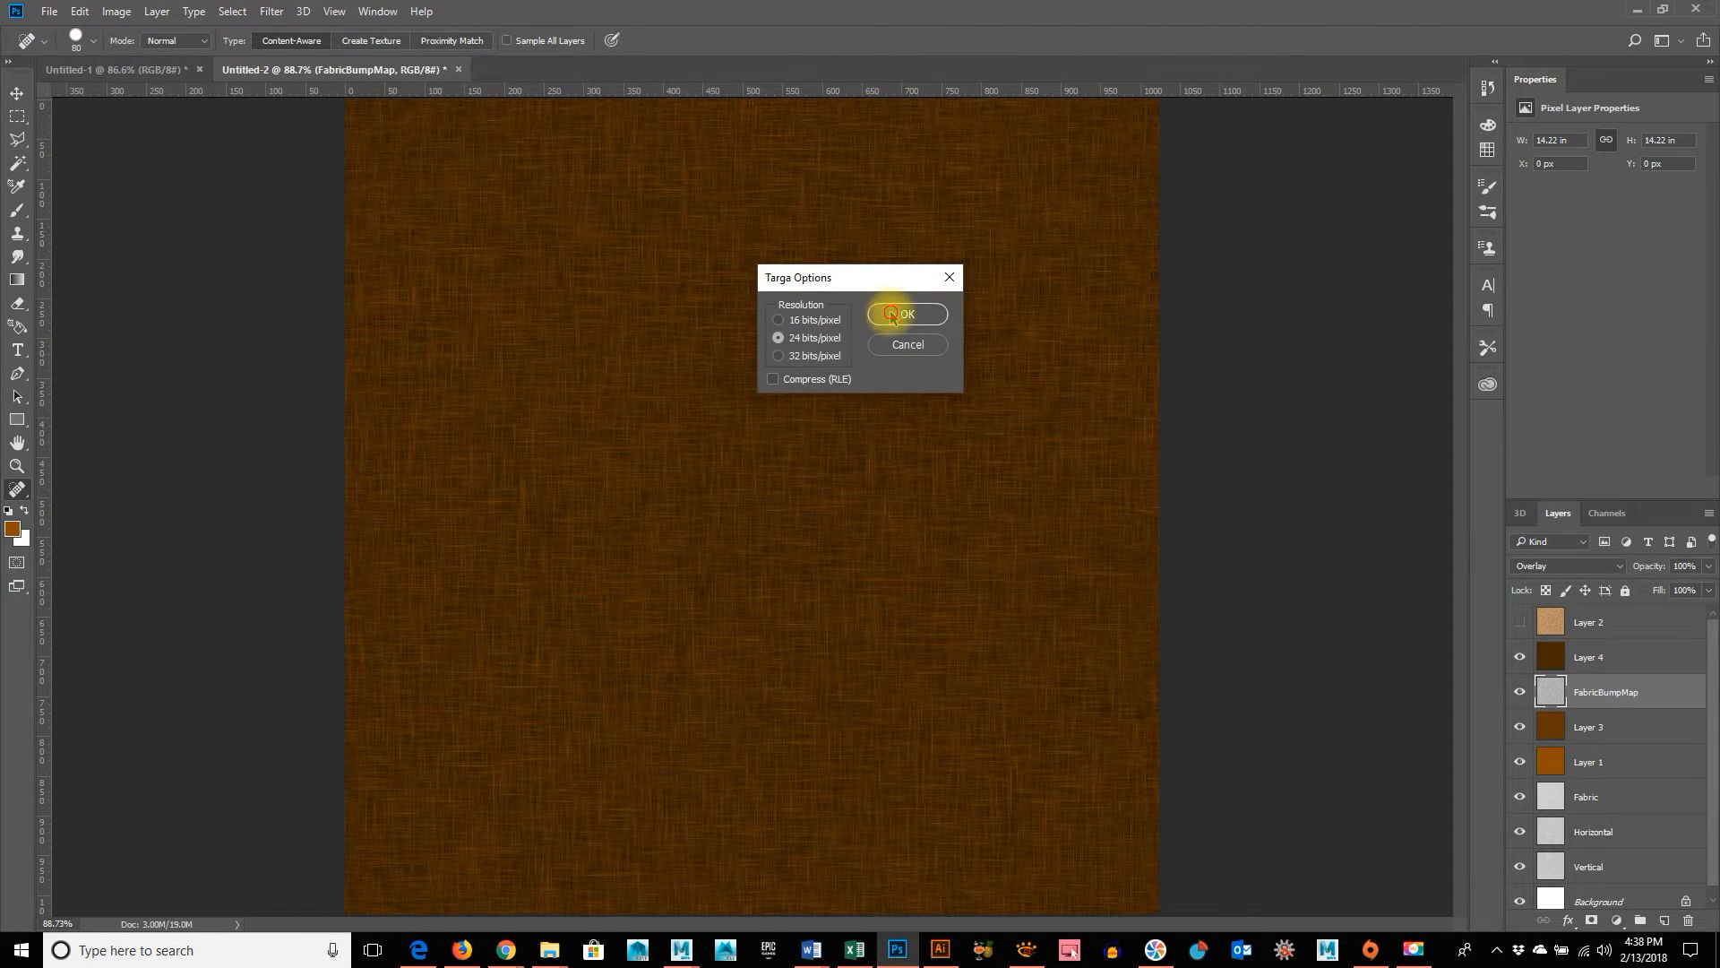
{"action": "left_click", "coordinate": [892, 314]}
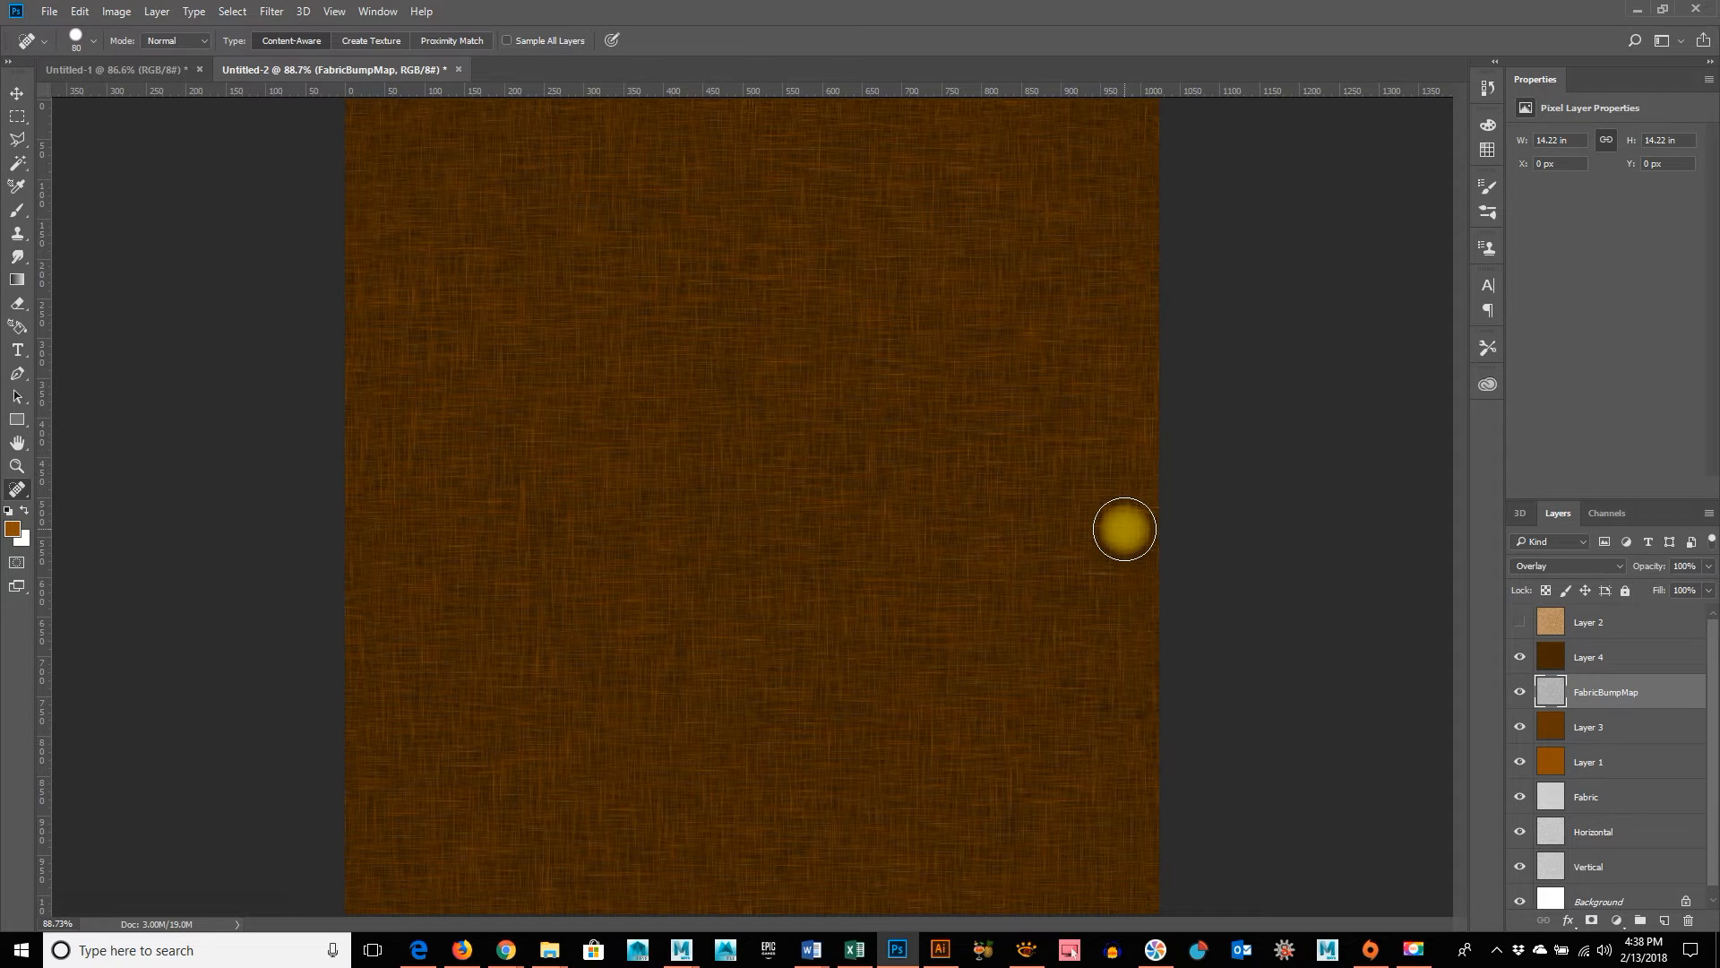
Hide Layer 4 and the FabricBumpMap layer, and compare the brown fabric with Layer 3 hidden and shown
{"action": "left_click", "coordinate": [1519, 658]}
{"action": "left_click", "coordinate": [1517, 689]}
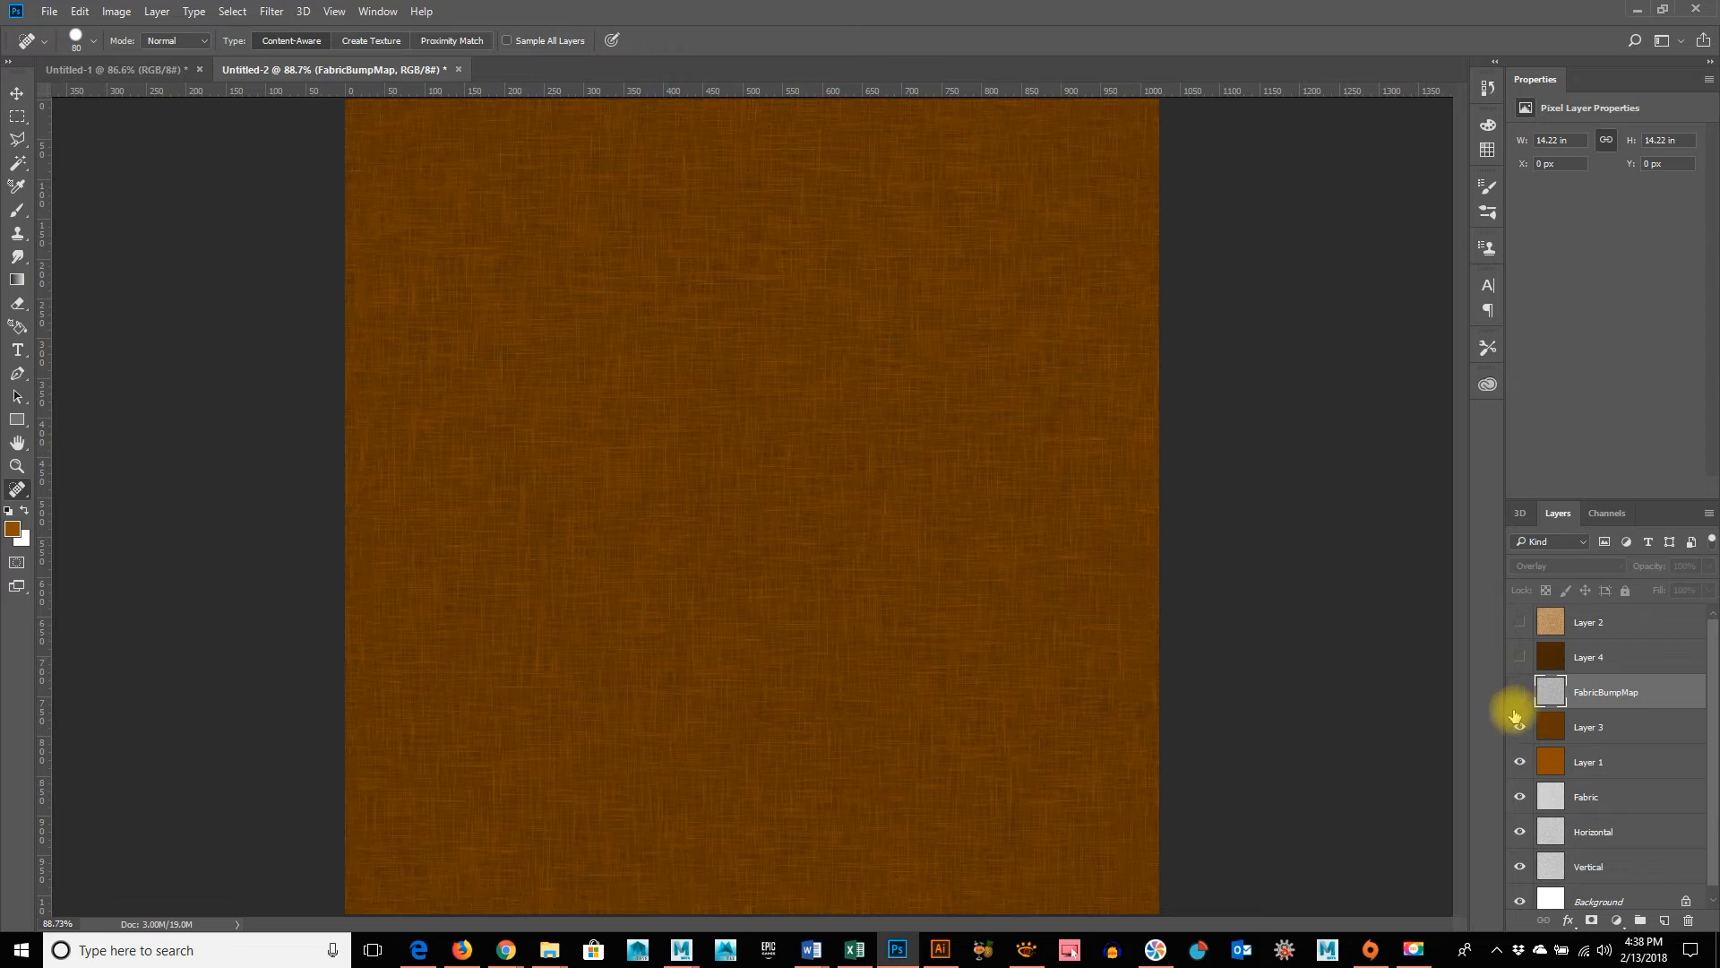
{"action": "left_click", "coordinate": [1519, 729]}
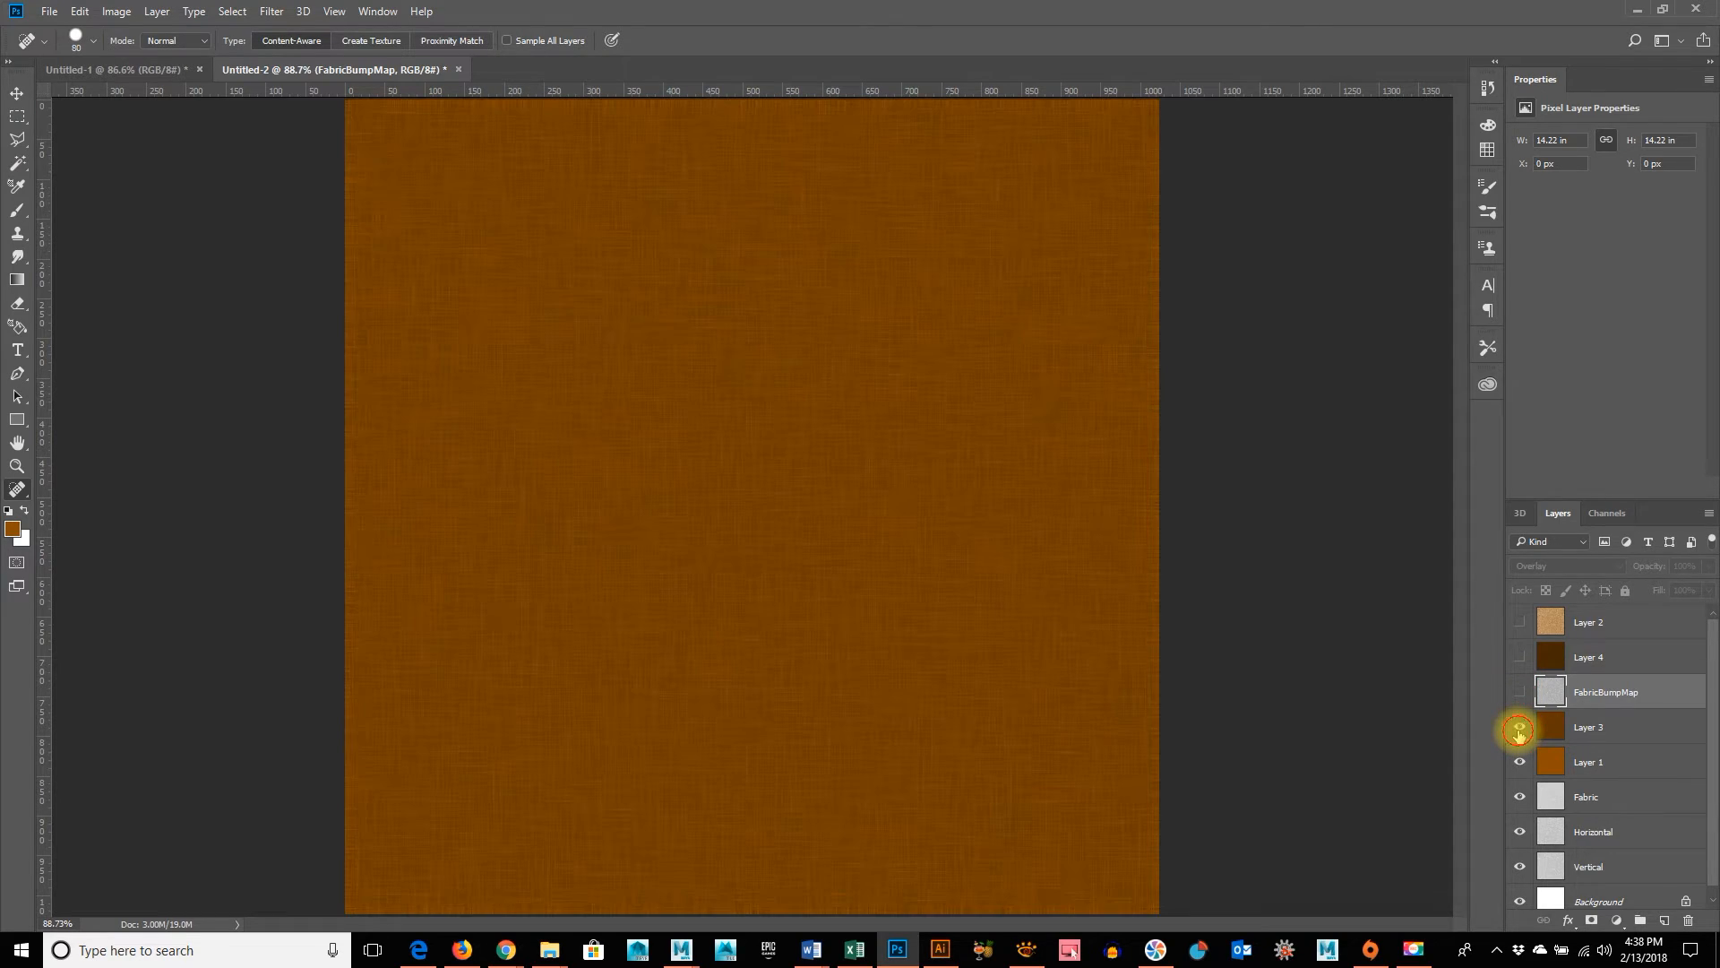
{"action": "left_click", "coordinate": [1519, 729]}
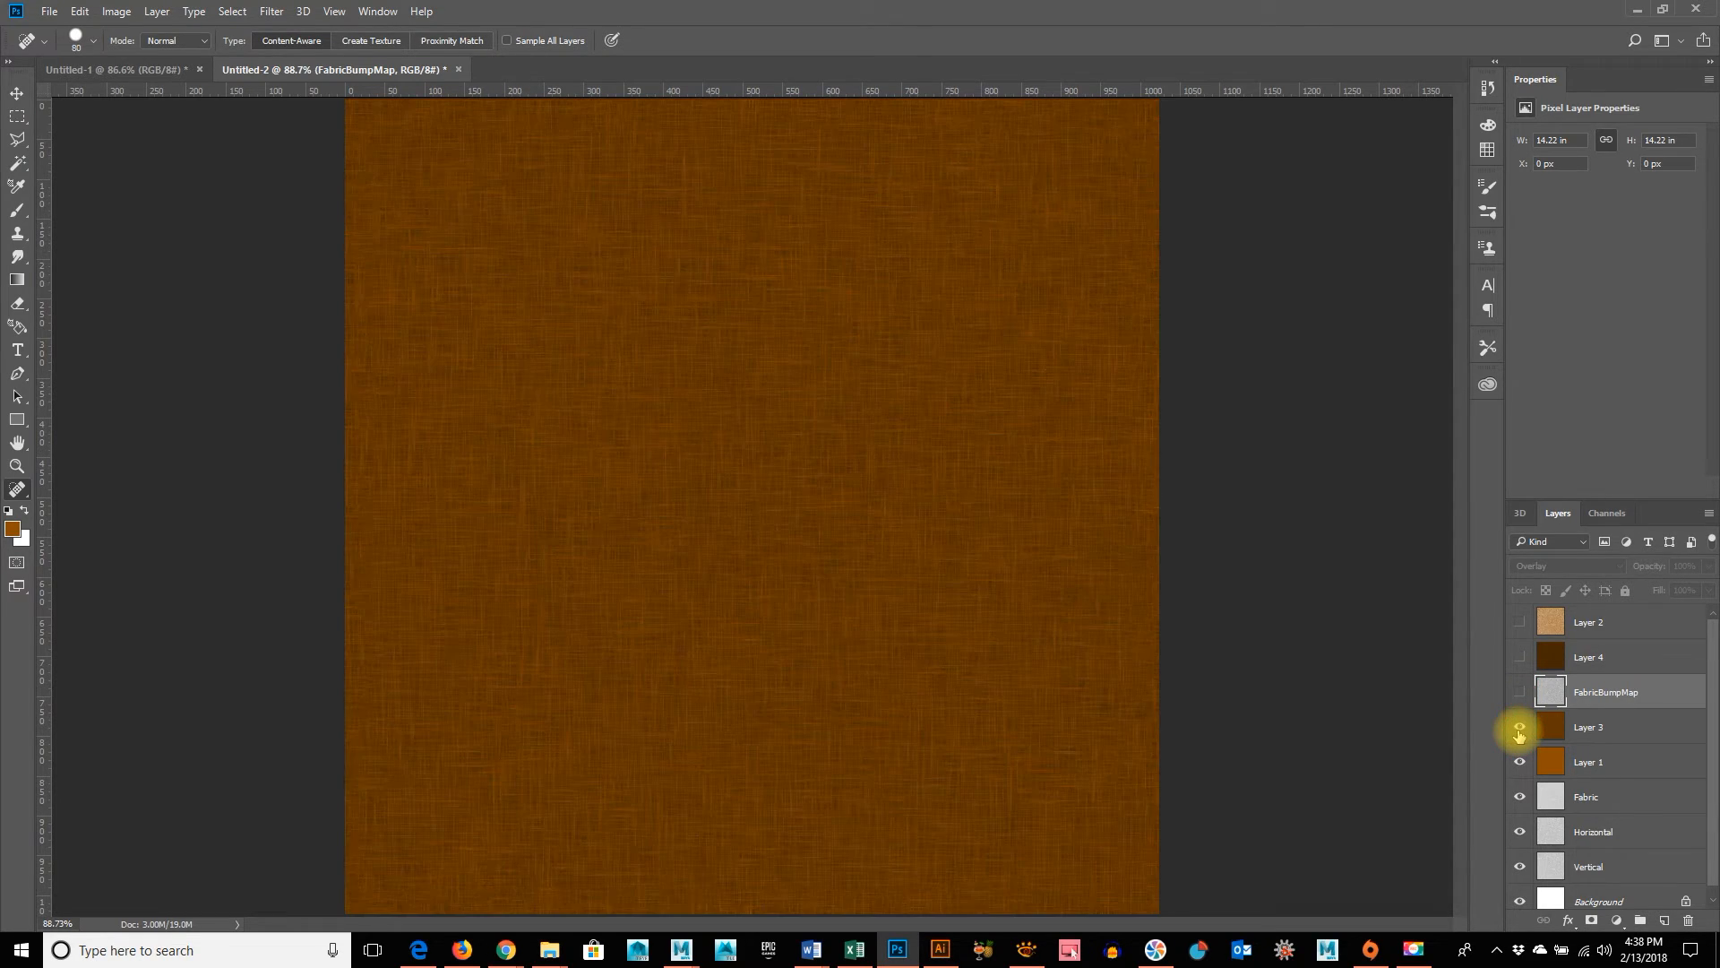
Switch to the Maya scene containing the sofa model
{"action": "left_click", "coordinate": [1636, 9]}
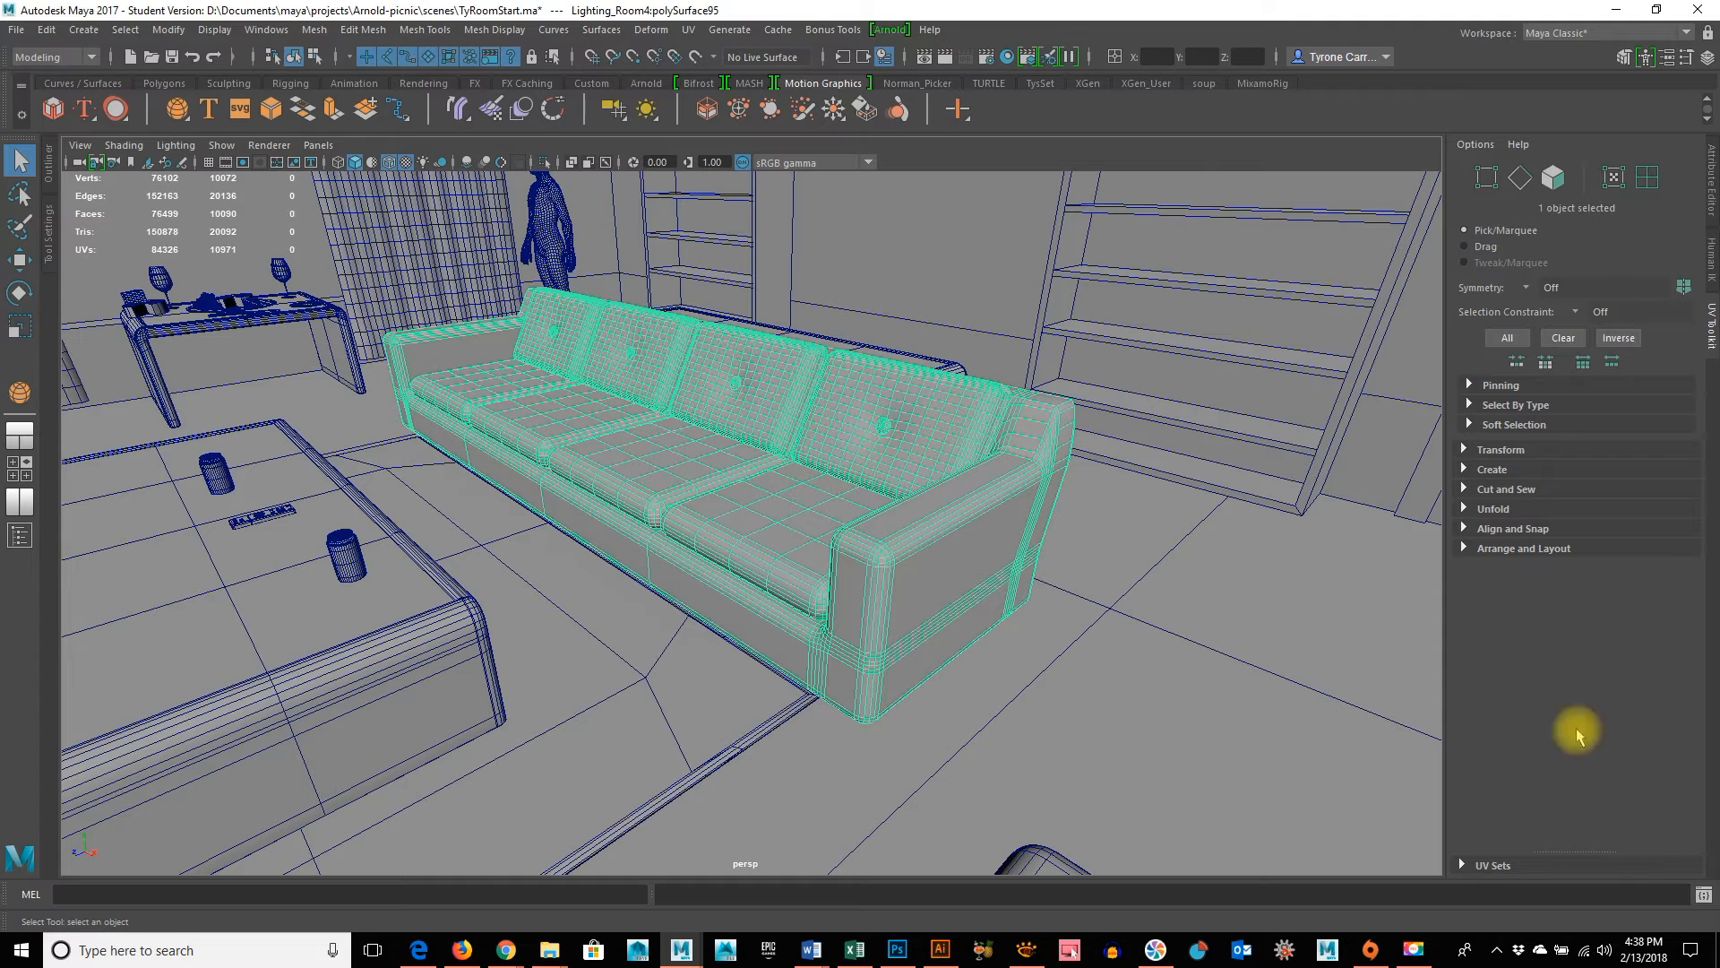